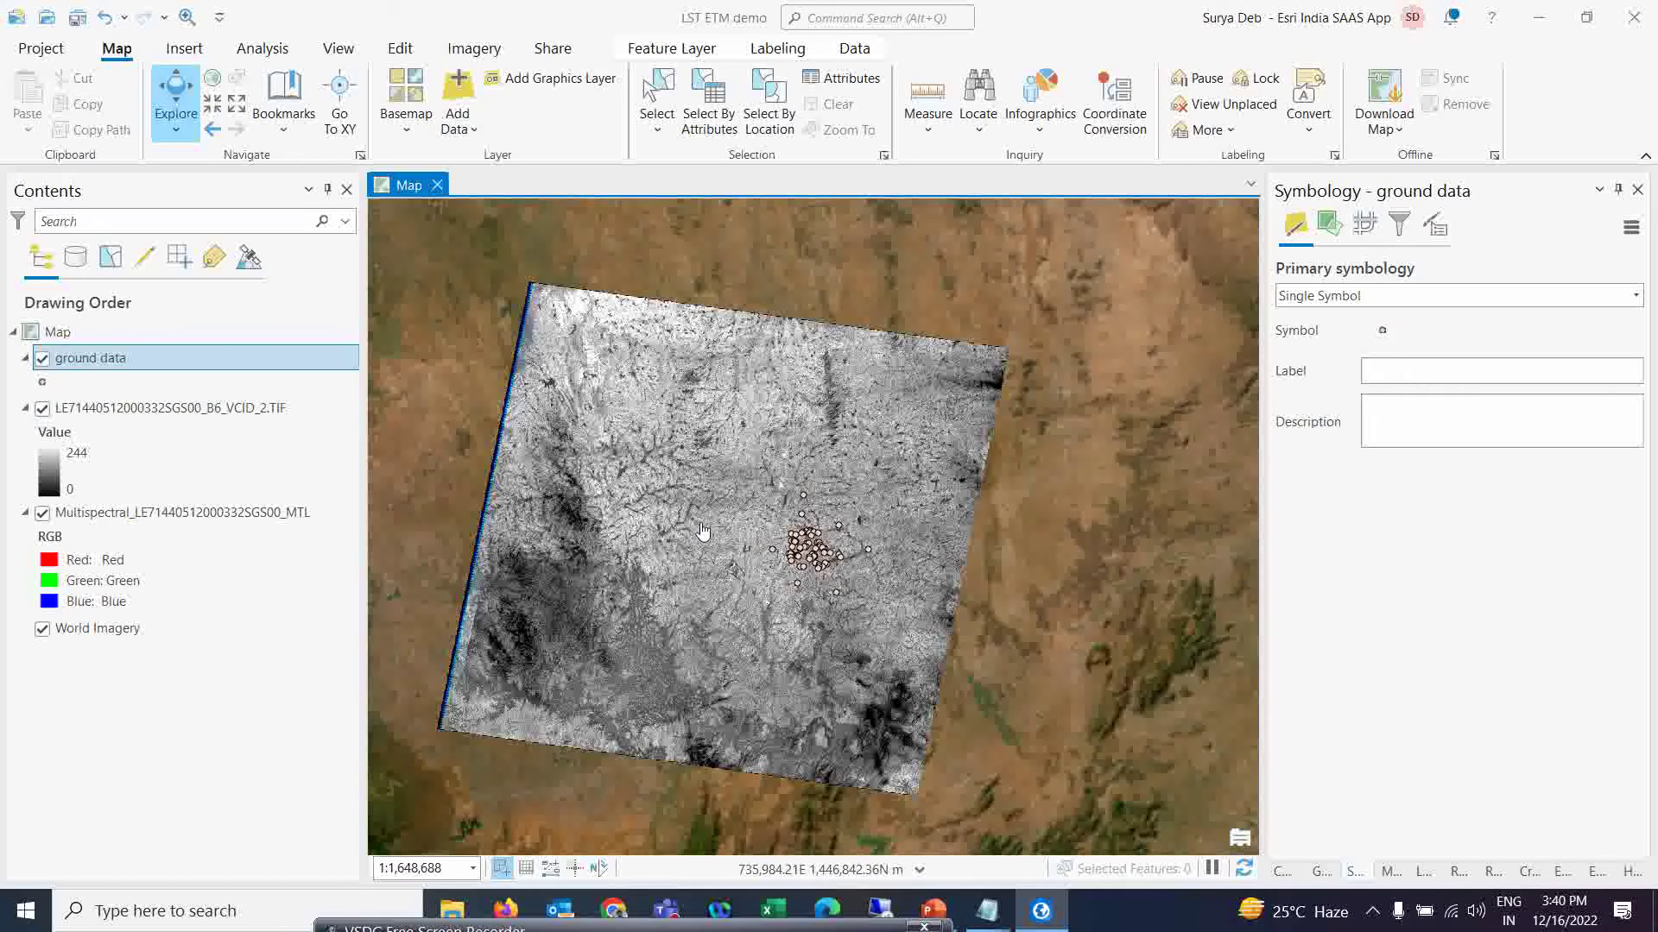
Step: Zoom the map to the ground data layer and hide its points, leaving the Band 6 raster visible
{"action": "scroll", "coordinate": [799, 568], "scroll_direction": "up", "scroll_amount": 1}
{"action": "scroll", "coordinate": [800, 568], "scroll_direction": "up", "scroll_amount": 1}
{"action": "scroll", "coordinate": [799, 561], "scroll_direction": "down", "scroll_amount": 2}
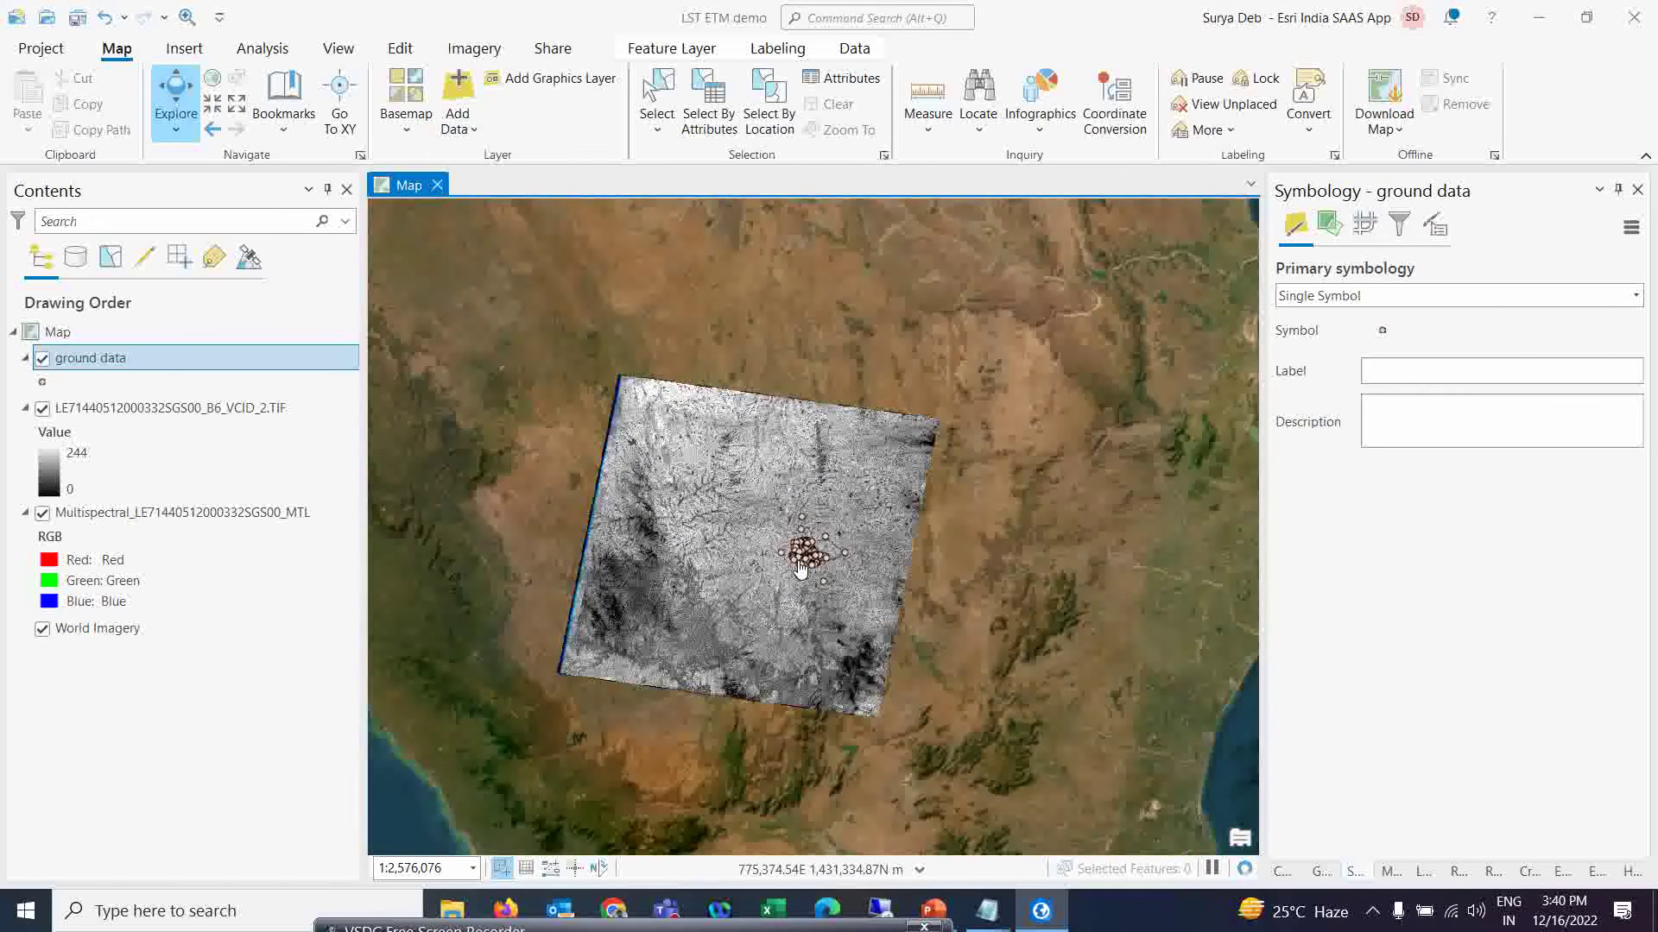
{"action": "scroll", "coordinate": [800, 557], "scroll_direction": "up", "scroll_amount": 2}
{"action": "right_click", "coordinate": [142, 384]}
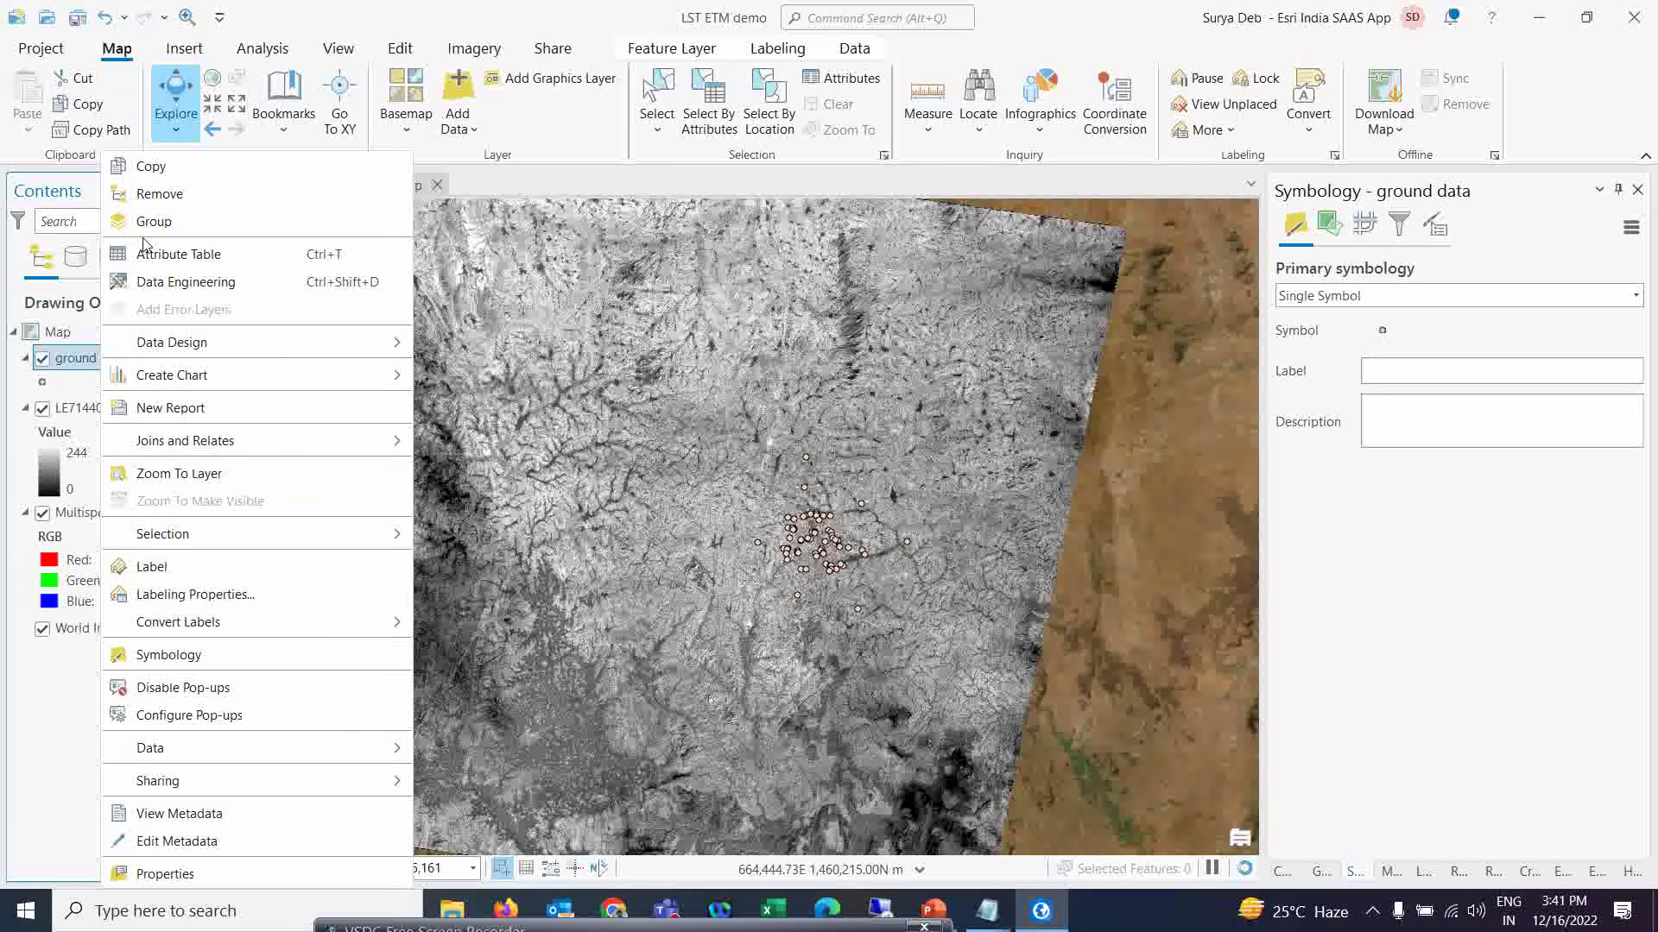
{"action": "left_click", "coordinate": [156, 473]}
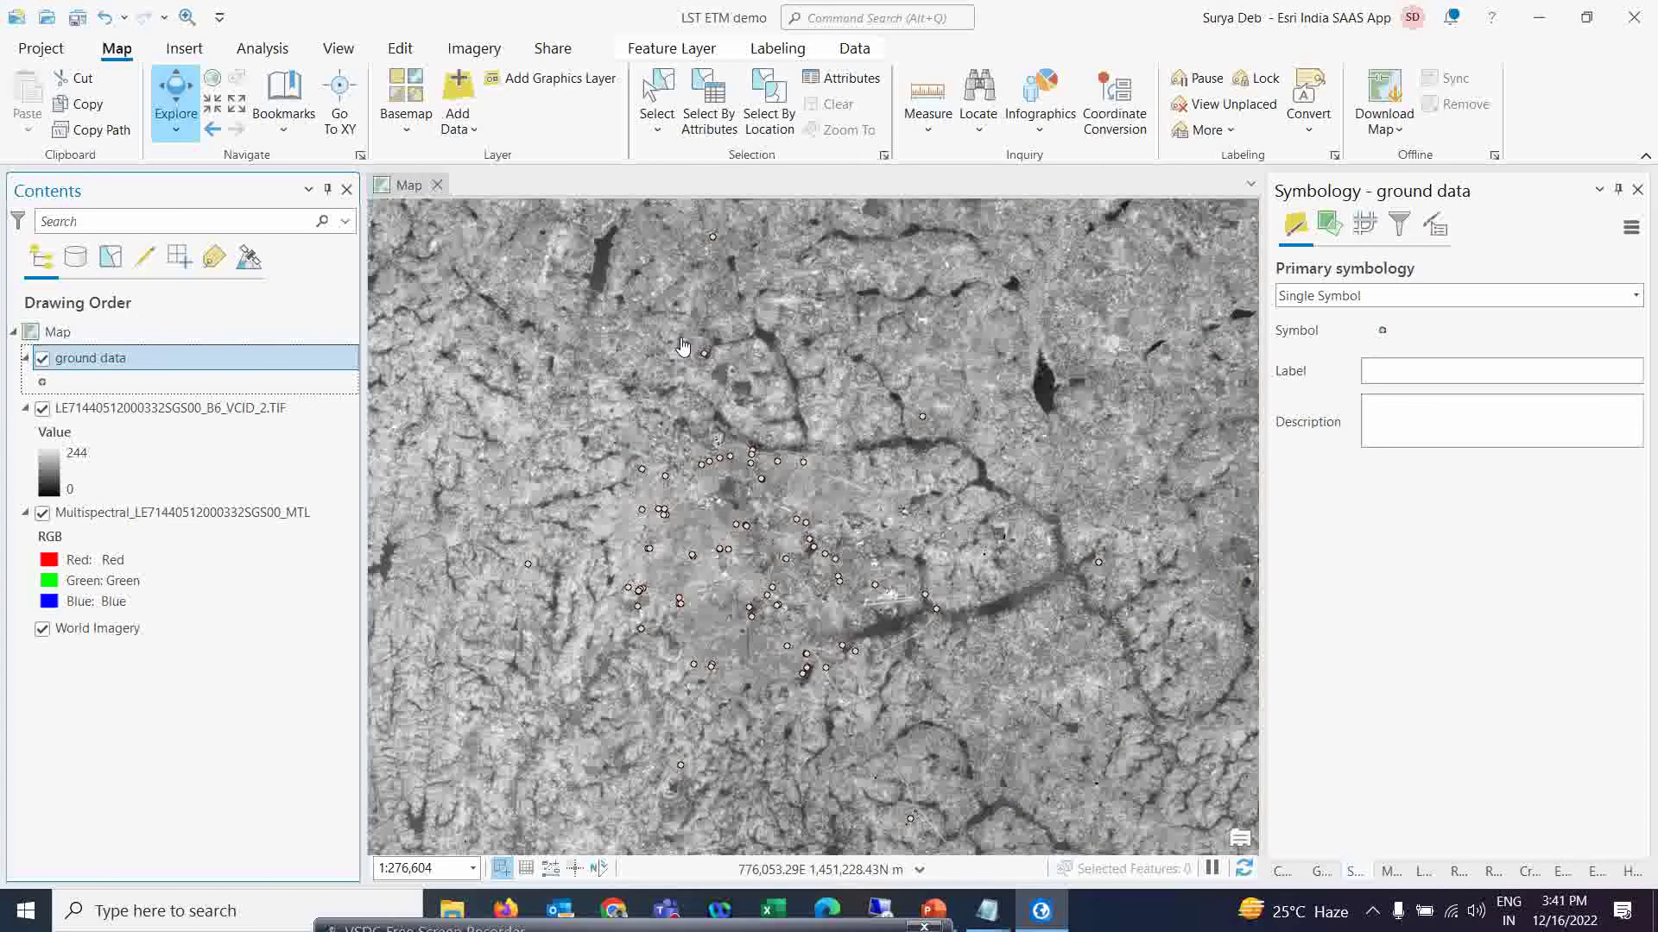
{"action": "left_click", "coordinate": [42, 358]}
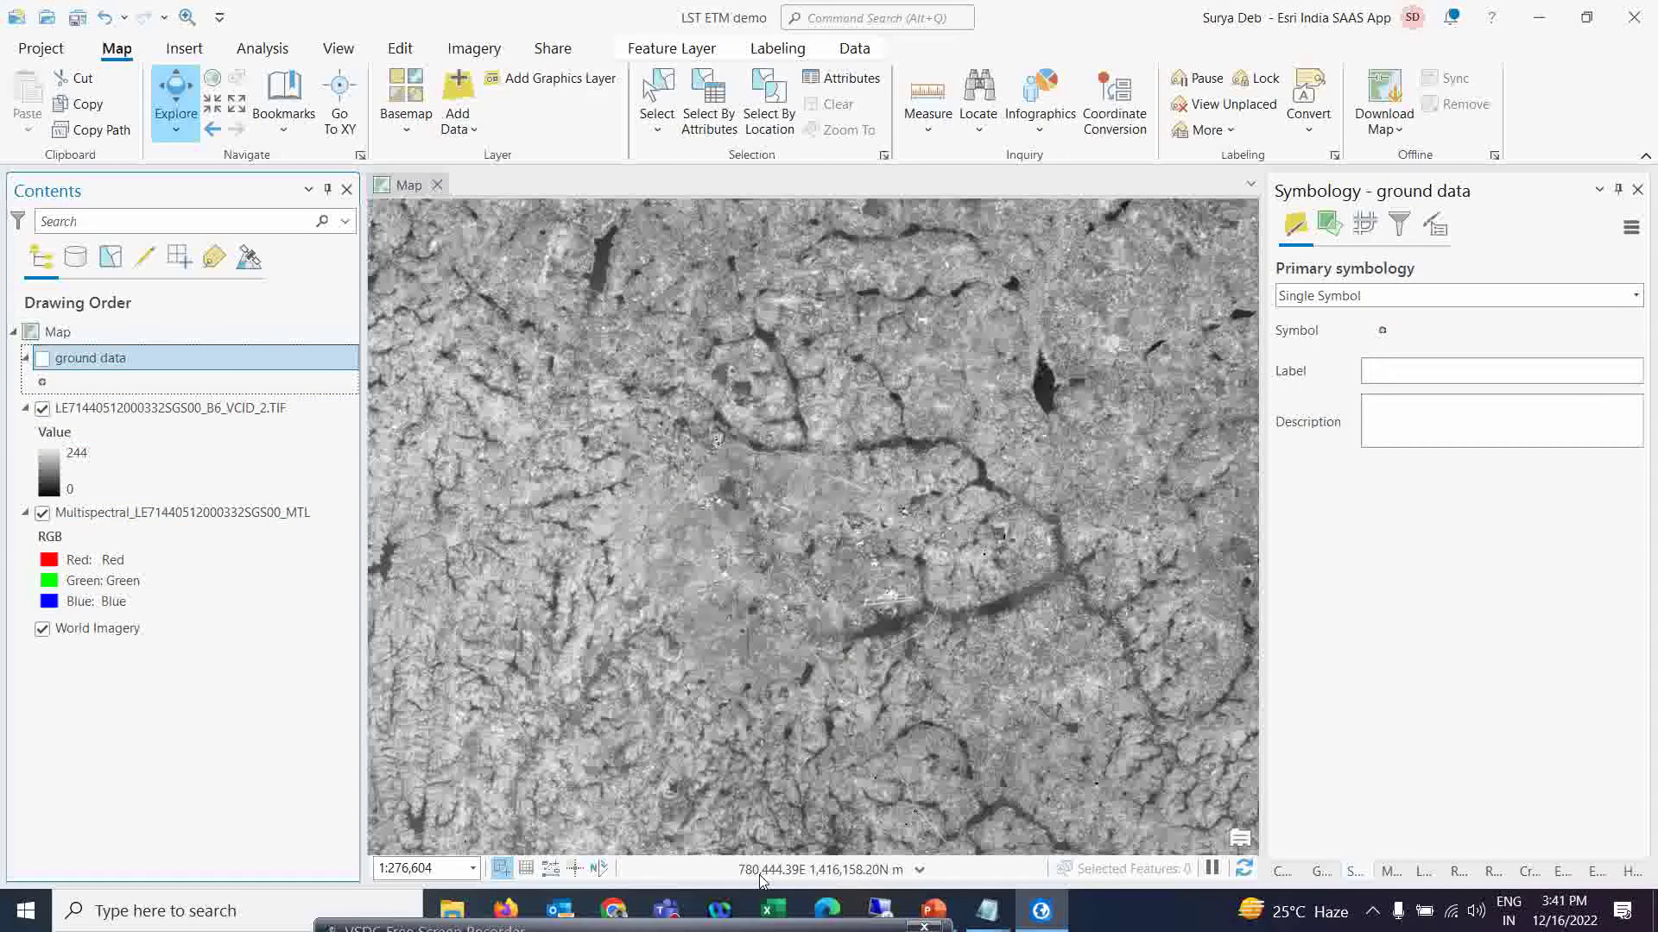
{"action": "mouse_move", "coordinate": [455, 922]}
Step: Bring the LST_Landsat7 notes forward and highlight the radiance formula line
{"action": "mouse_move", "coordinate": [987, 911]}
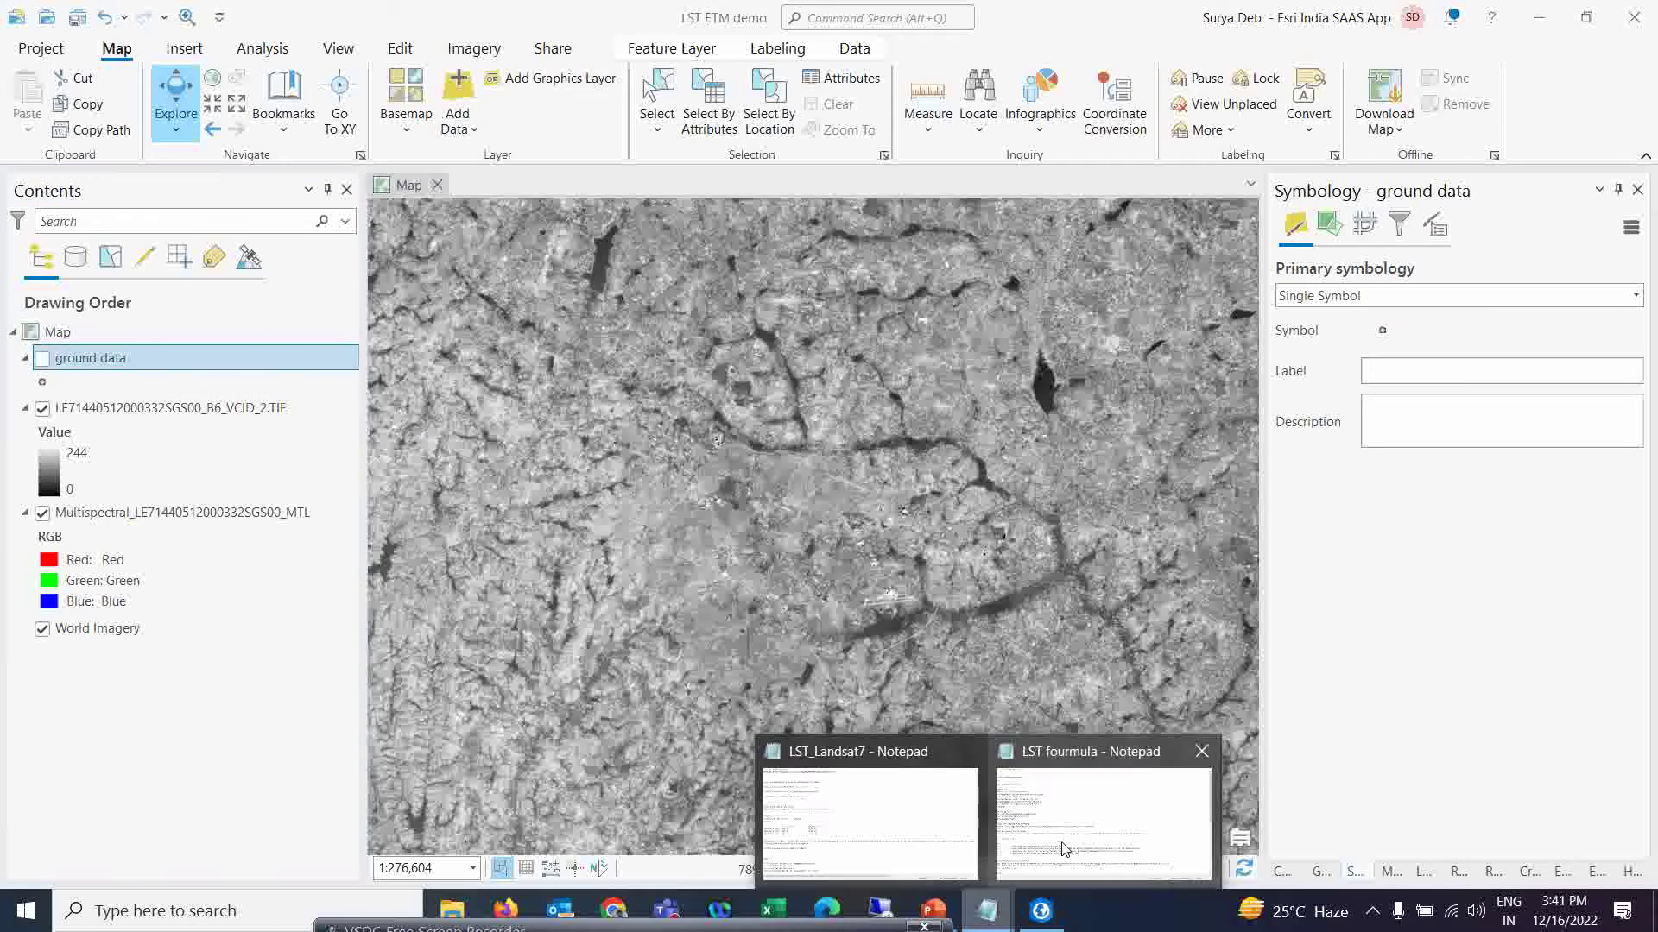
{"action": "mouse_move", "coordinate": [1071, 831]}
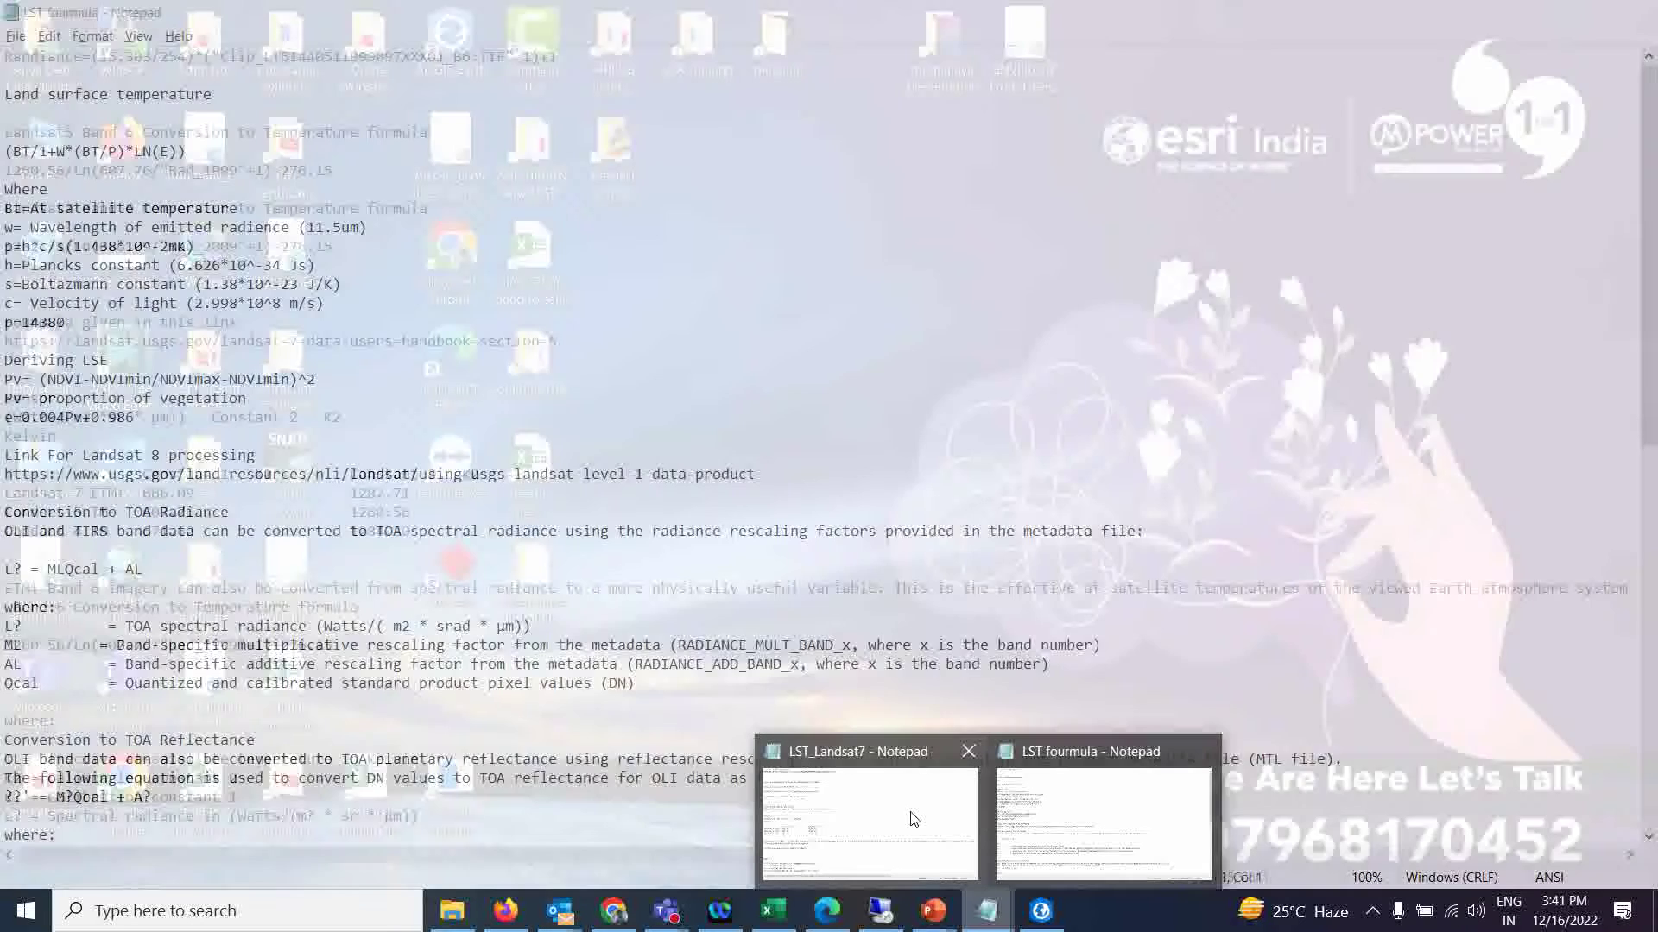
{"action": "mouse_move", "coordinate": [914, 818]}
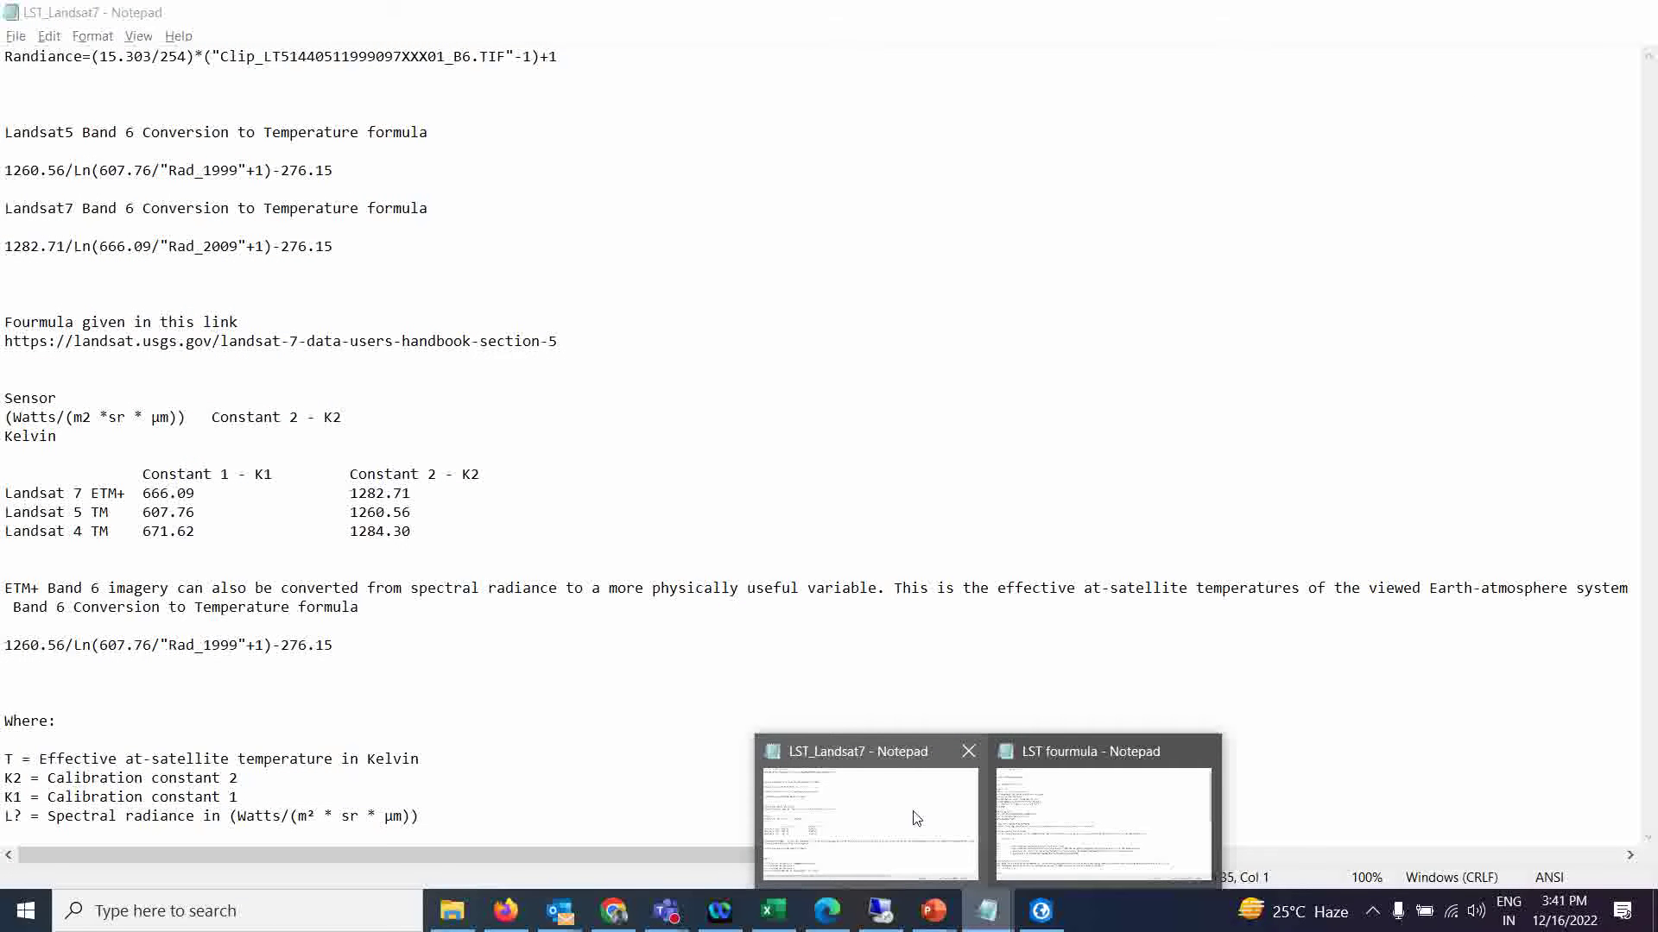
{"action": "left_click", "coordinate": [916, 819]}
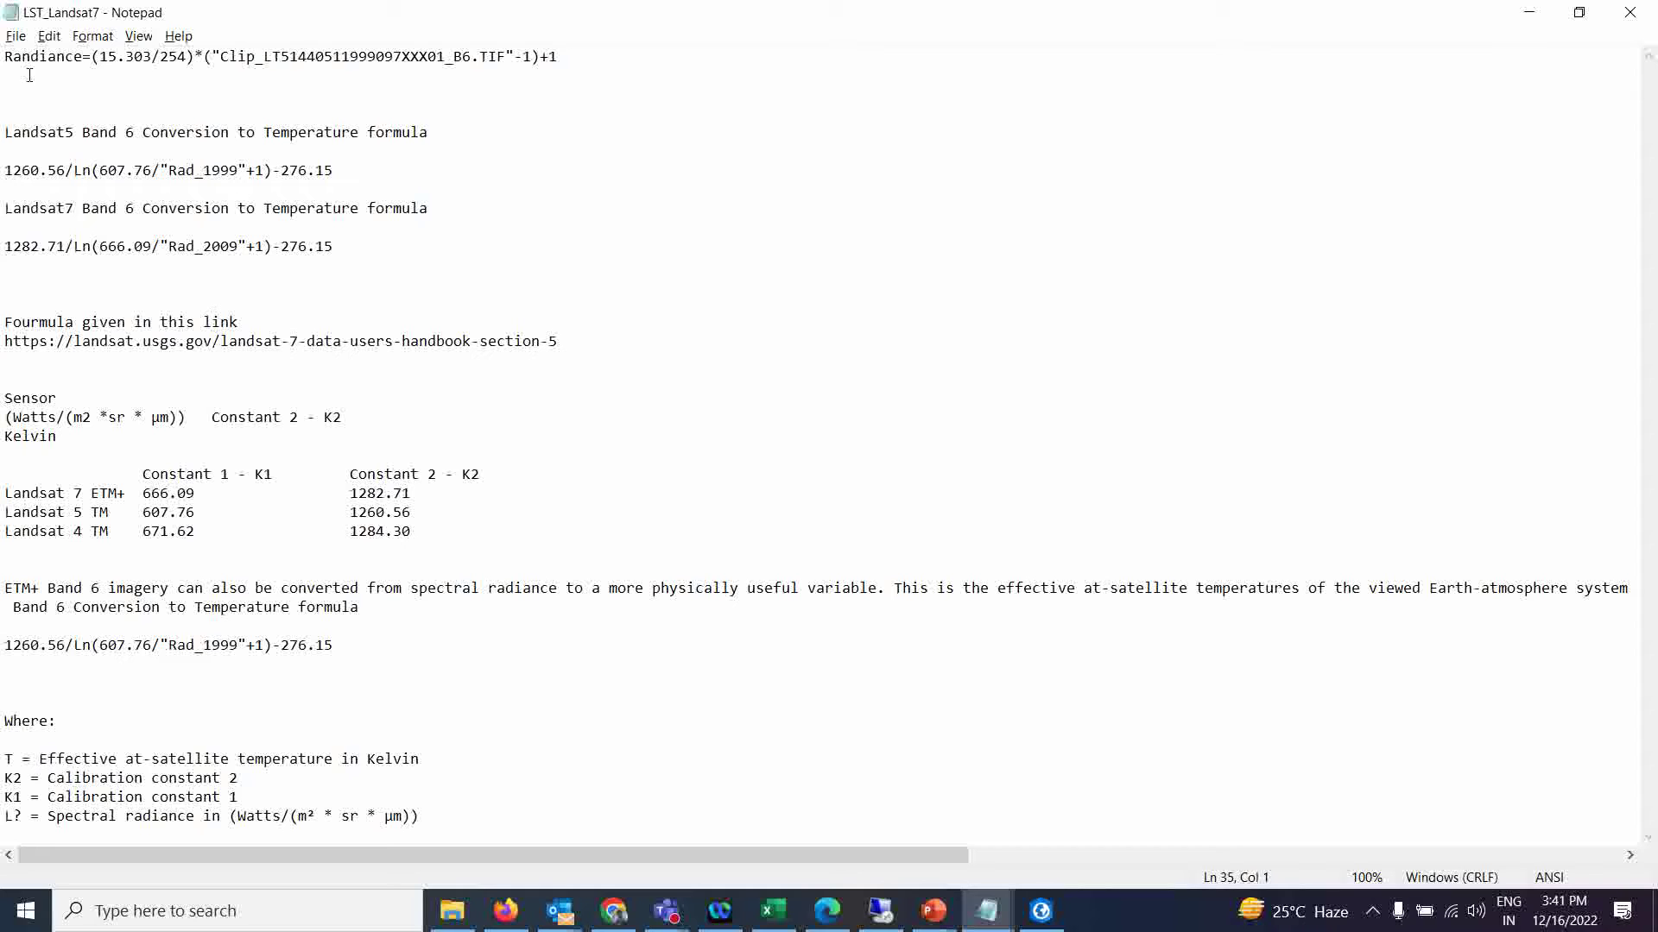
{"action": "left_click_drag", "start_coordinate": [6, 61], "coordinate": [604, 54]}
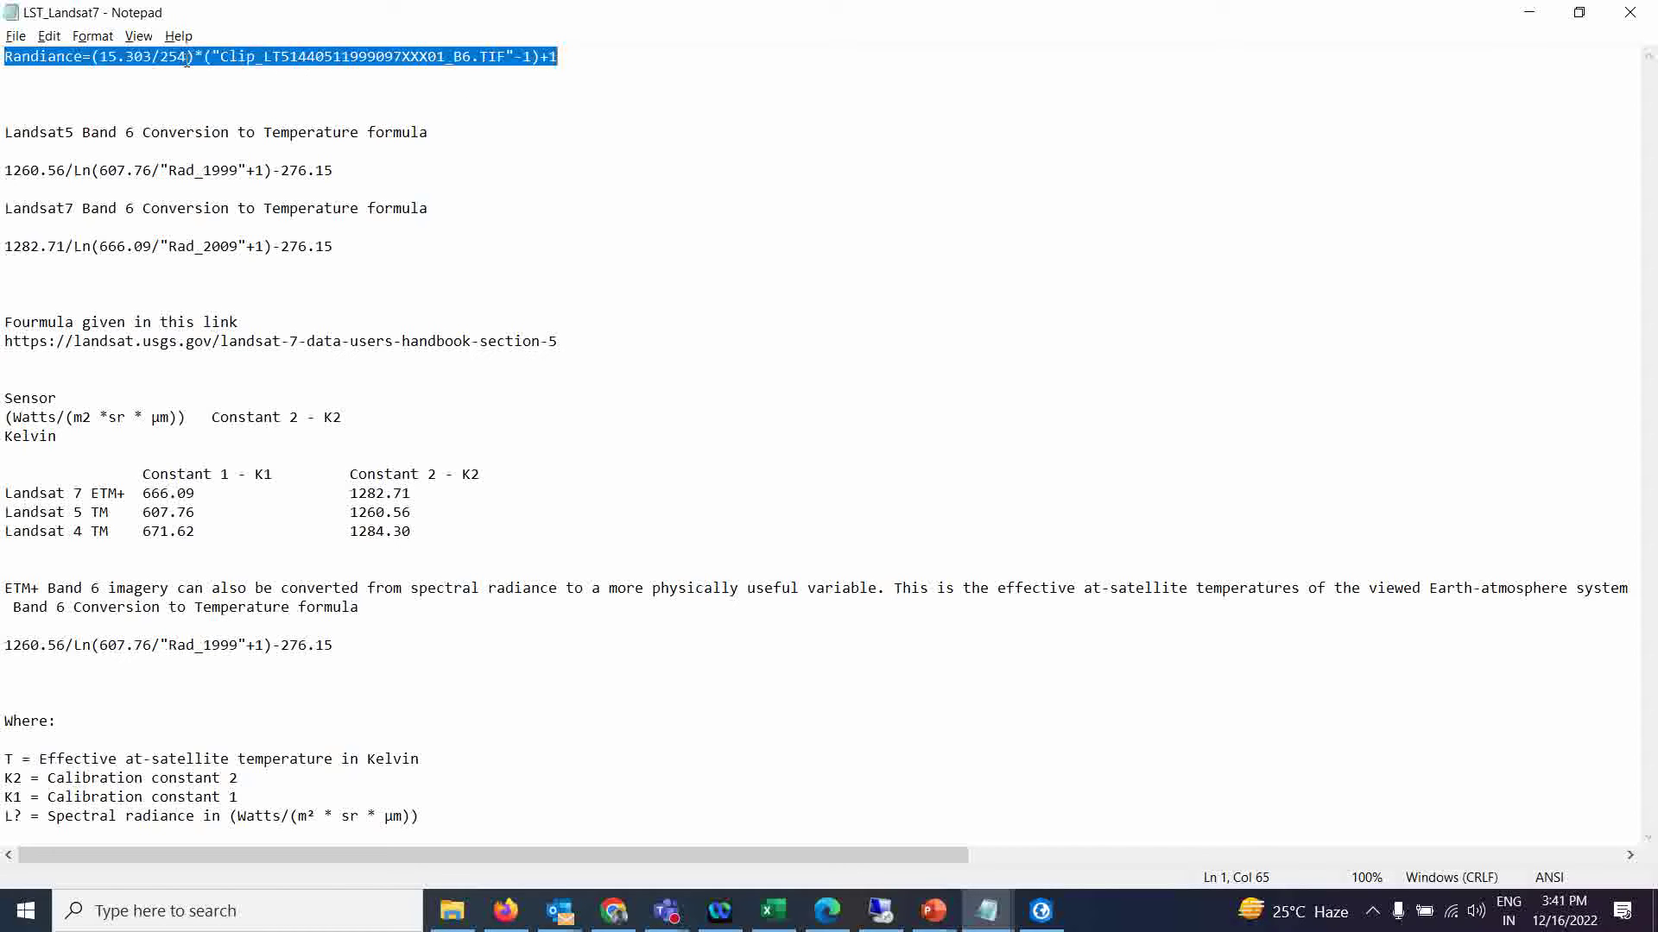
{"action": "left_click", "coordinate": [316, 91]}
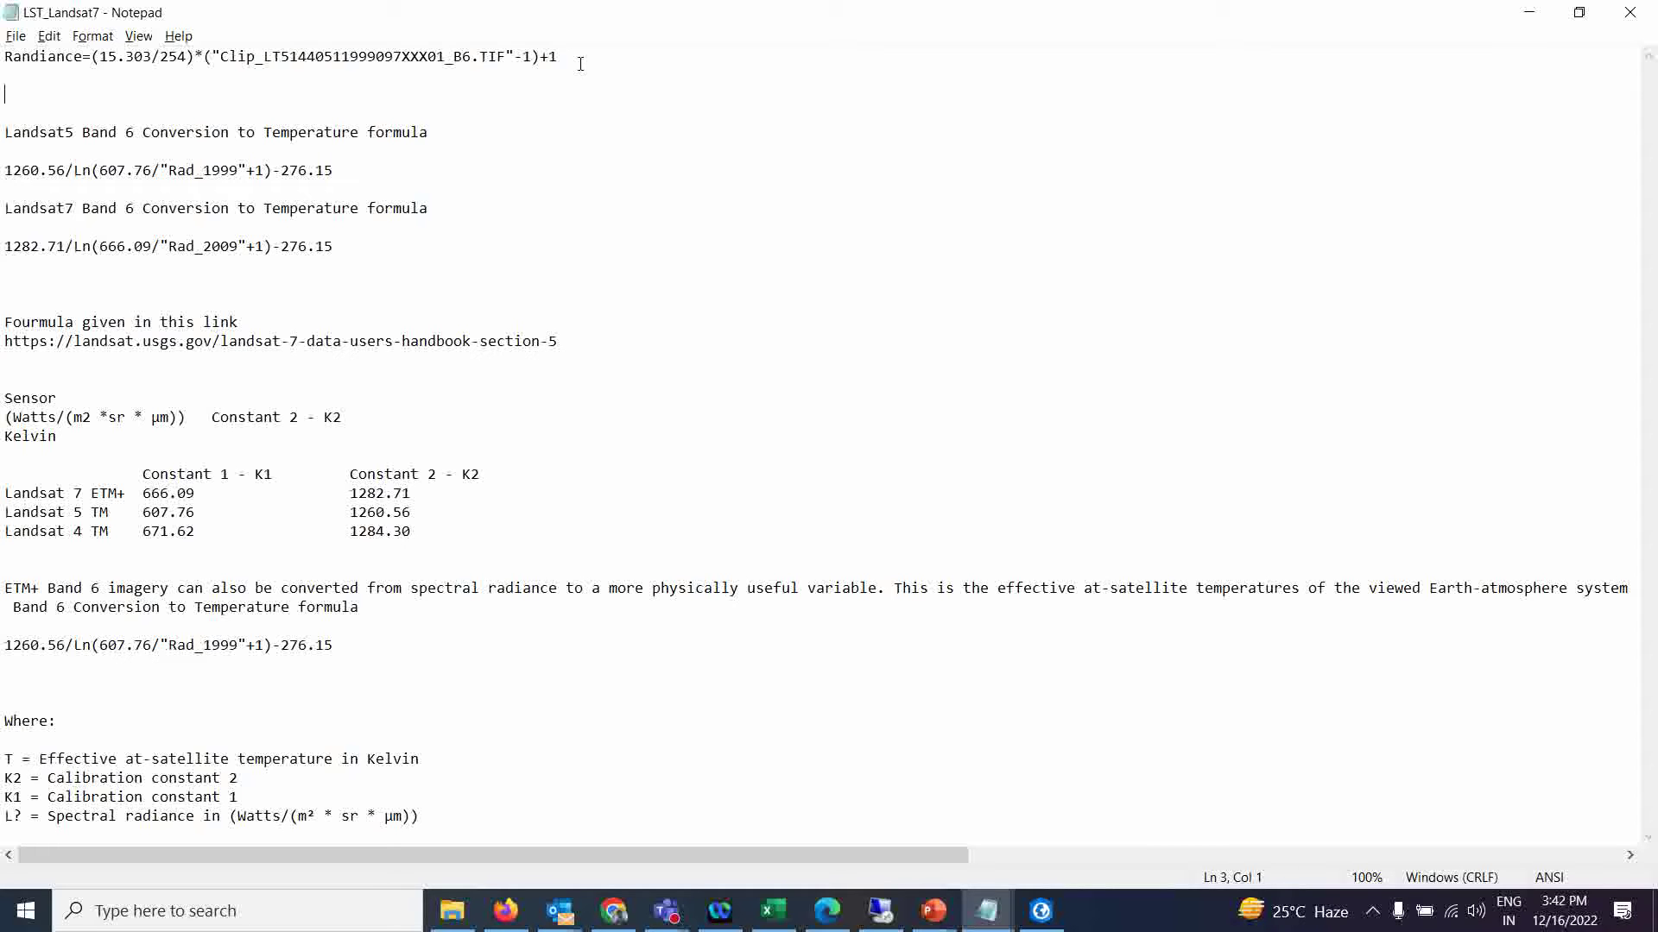
Step: Highlight the Landsat5 and Landsat7 headings and the Band 6 temperature formula lines
{"action": "left_click_drag", "start_coordinate": [5, 134], "coordinate": [28, 138]}
{"action": "left_click", "coordinate": [29, 138]}
{"action": "left_click_drag", "start_coordinate": [5, 133], "coordinate": [431, 140]}
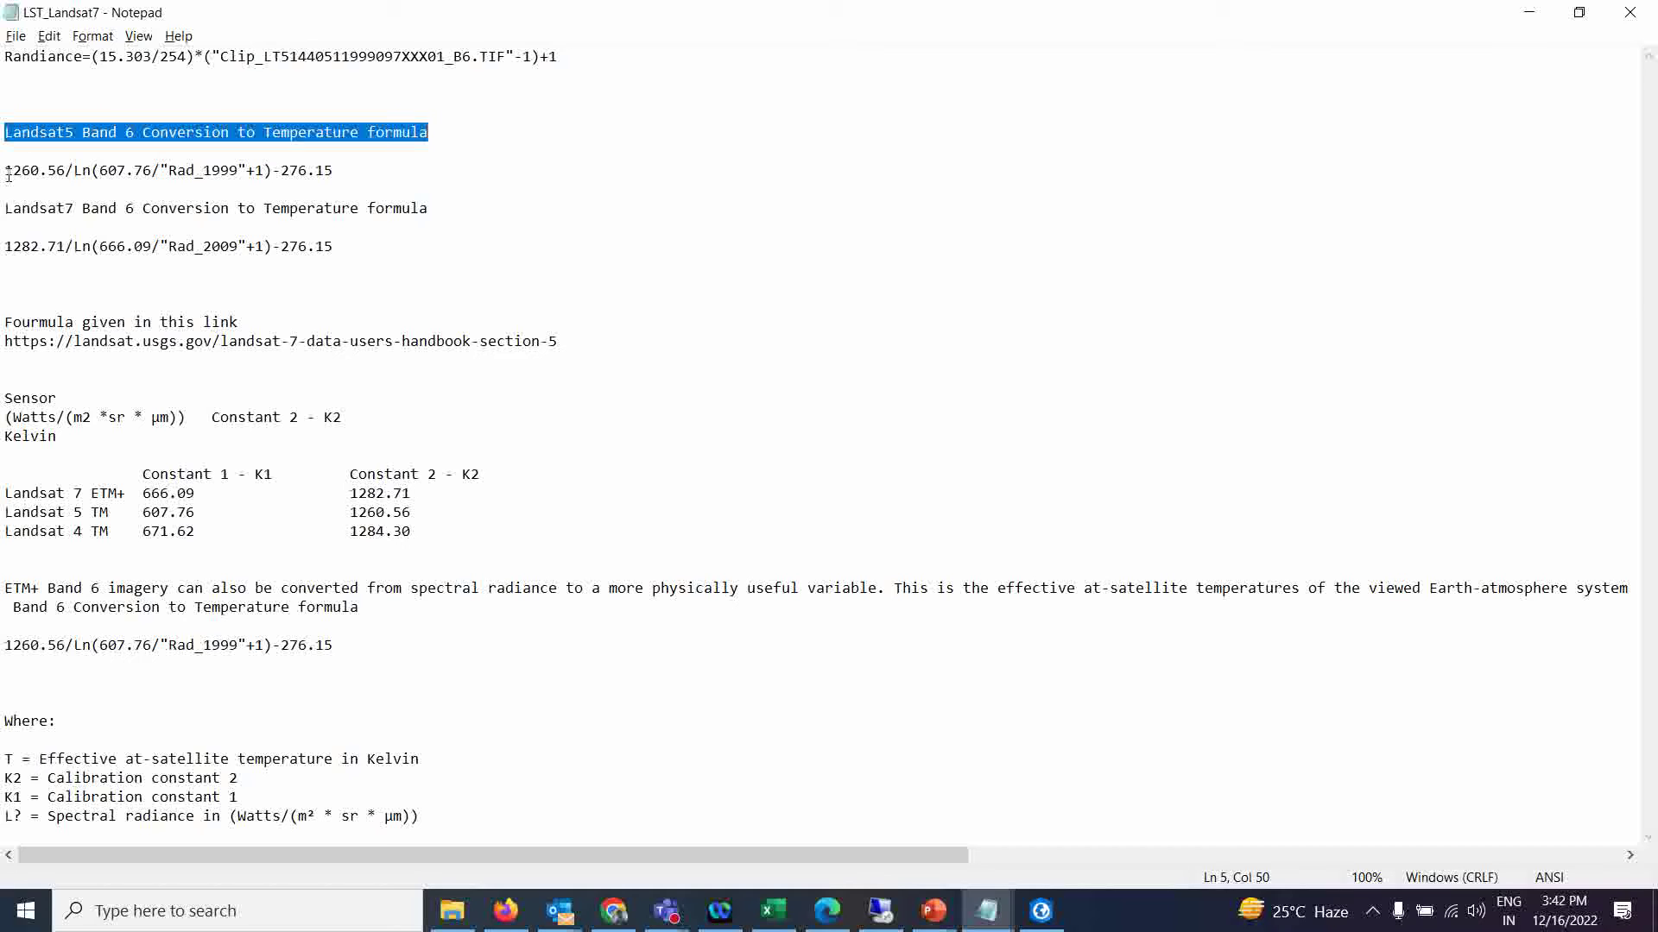
{"action": "left_click_drag", "start_coordinate": [6, 170], "coordinate": [335, 170]}
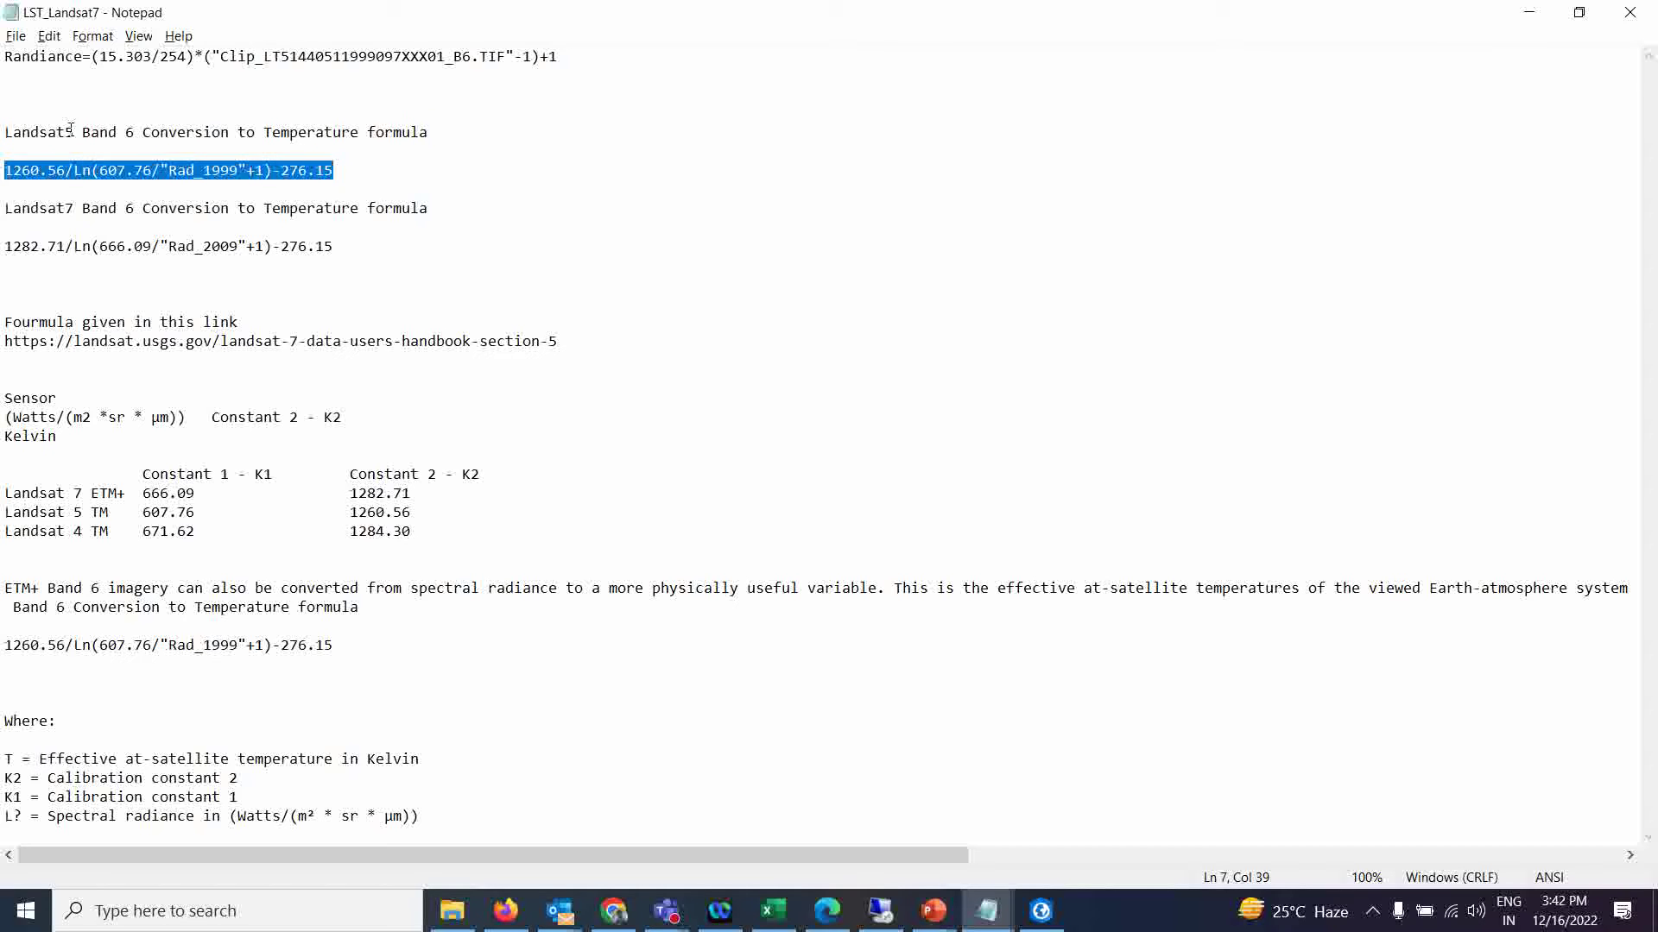
{"action": "left_click_drag", "start_coordinate": [5, 208], "coordinate": [285, 220]}
{"action": "left_click", "coordinate": [3, 246]}
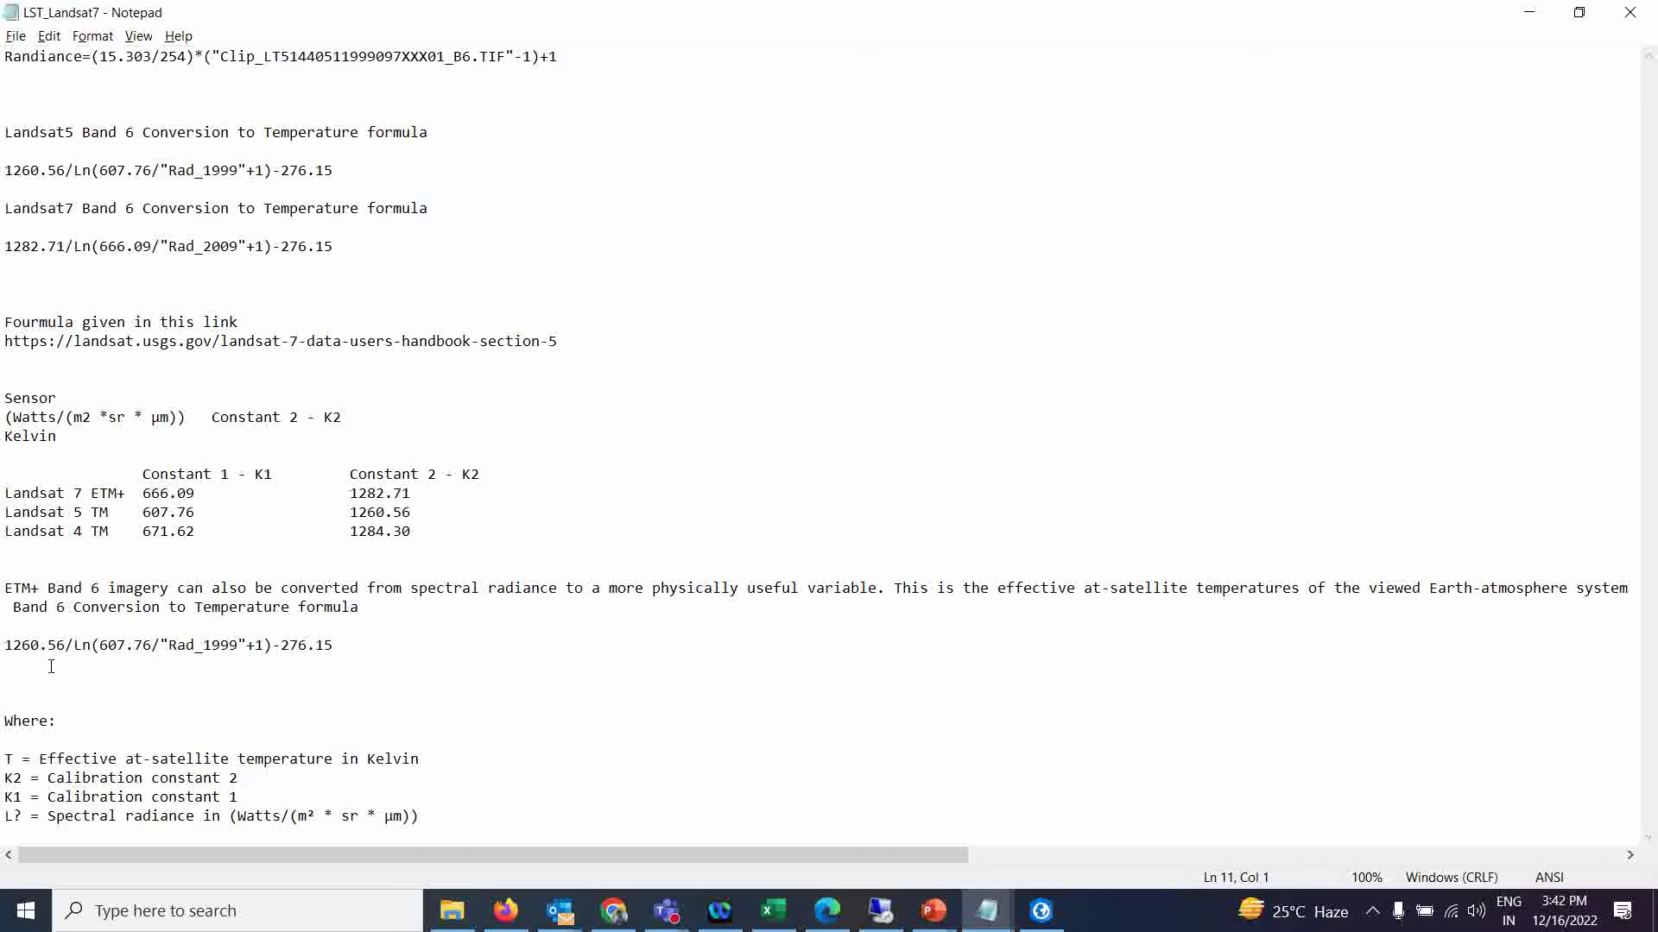
{"action": "left_click_drag", "start_coordinate": [5, 644], "coordinate": [335, 646]}
{"action": "left_click", "coordinate": [392, 677]}
Step: Minimize Notepad and zoom the map to the ground data layer
{"action": "left_click", "coordinate": [1529, 12]}
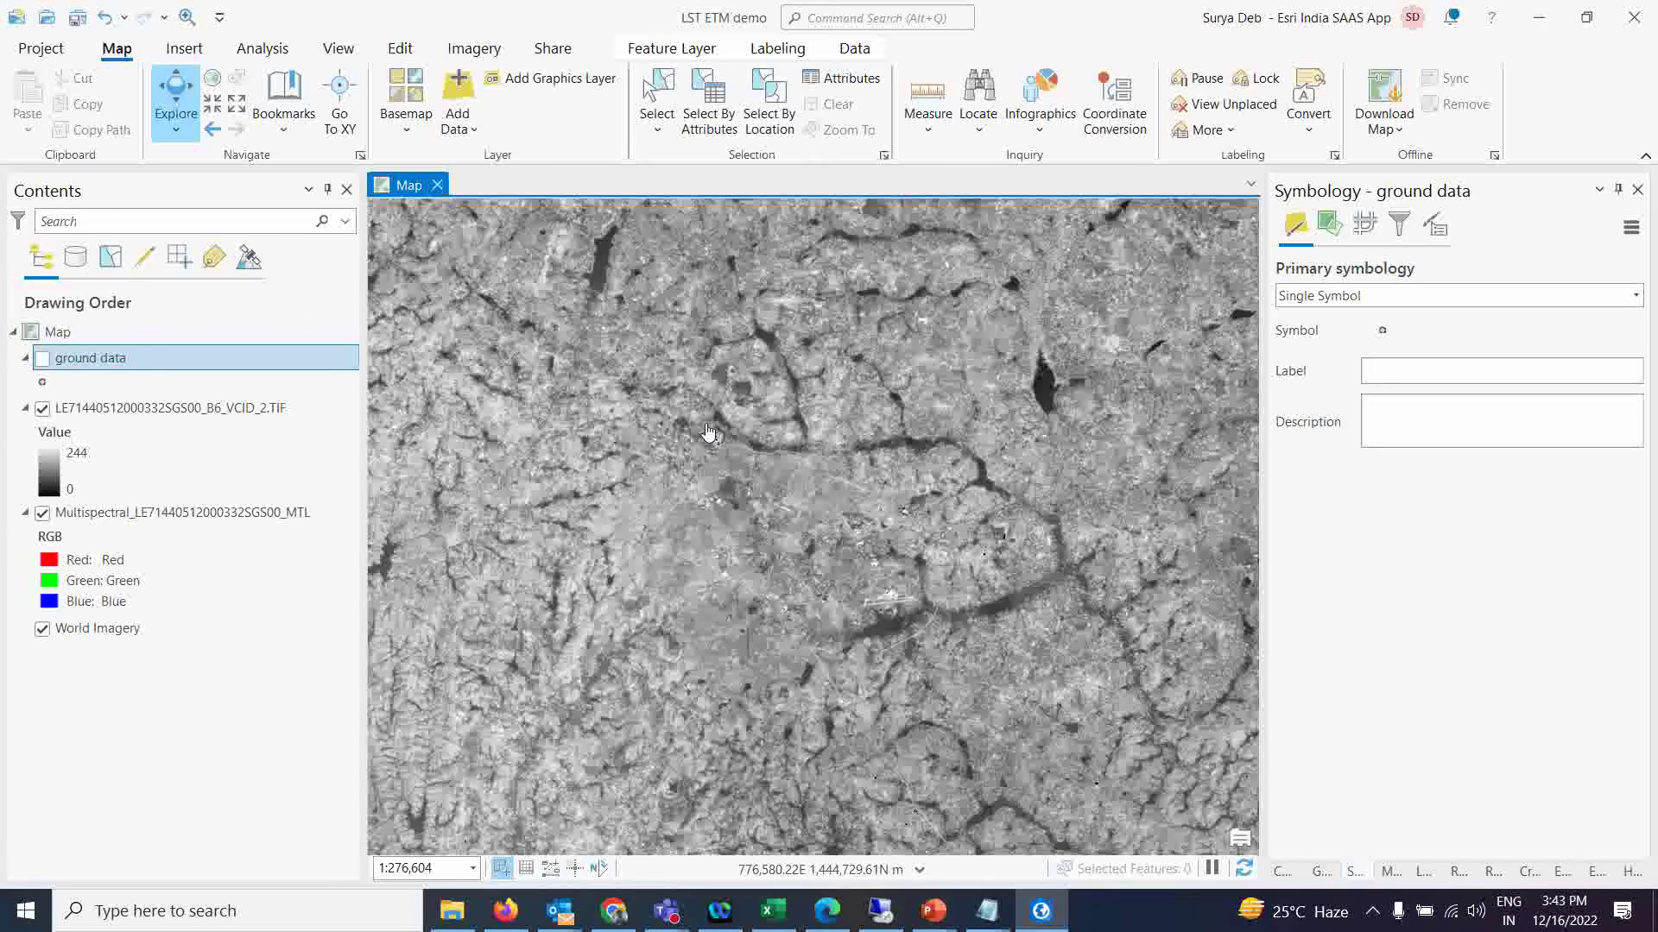
{"action": "scroll", "coordinate": [708, 440], "scroll_direction": "down", "scroll_amount": 4}
{"action": "scroll", "coordinate": [748, 494], "scroll_direction": "up", "scroll_amount": 2}
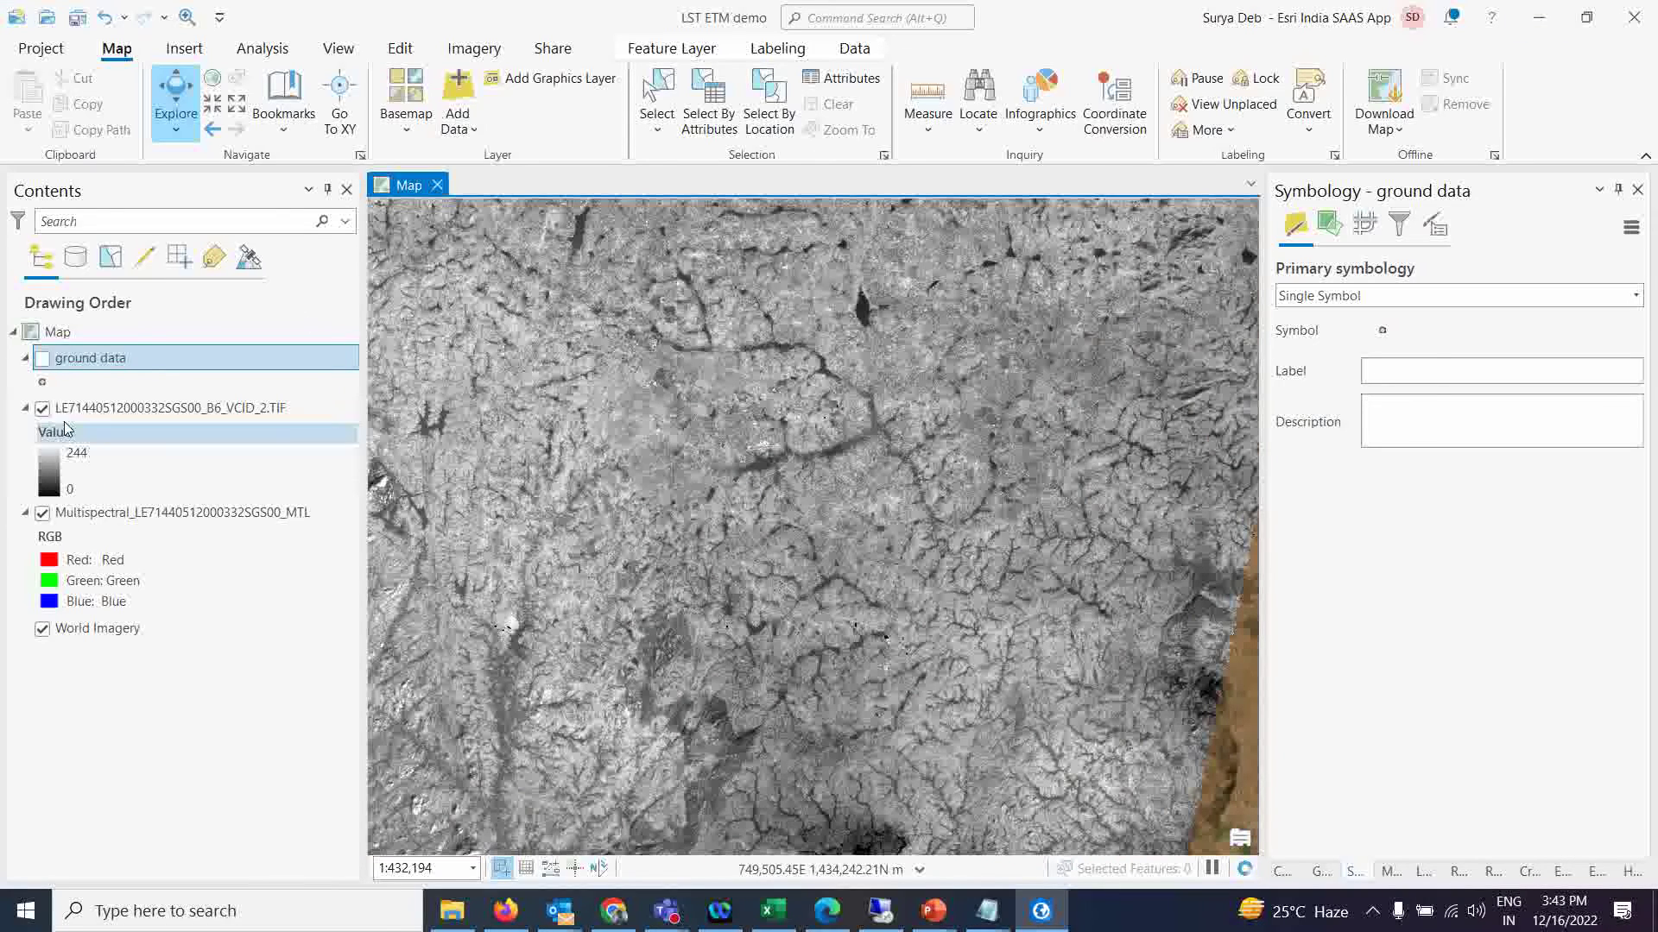
{"action": "right_click", "coordinate": [90, 357]}
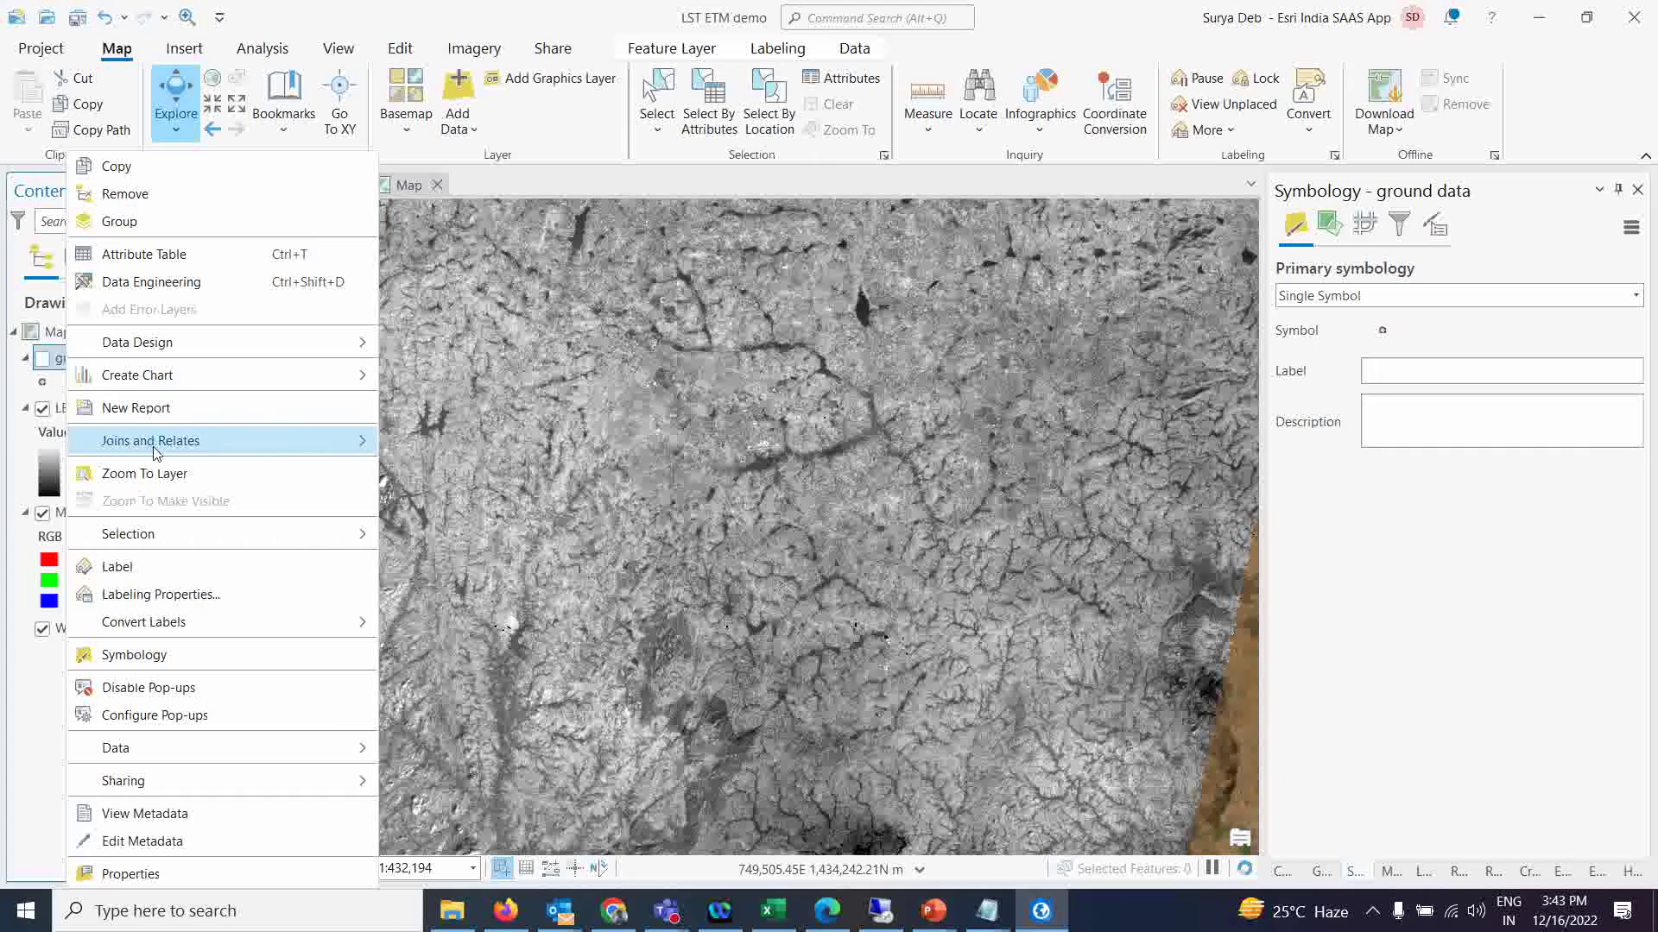
{"action": "left_click", "coordinate": [136, 473]}
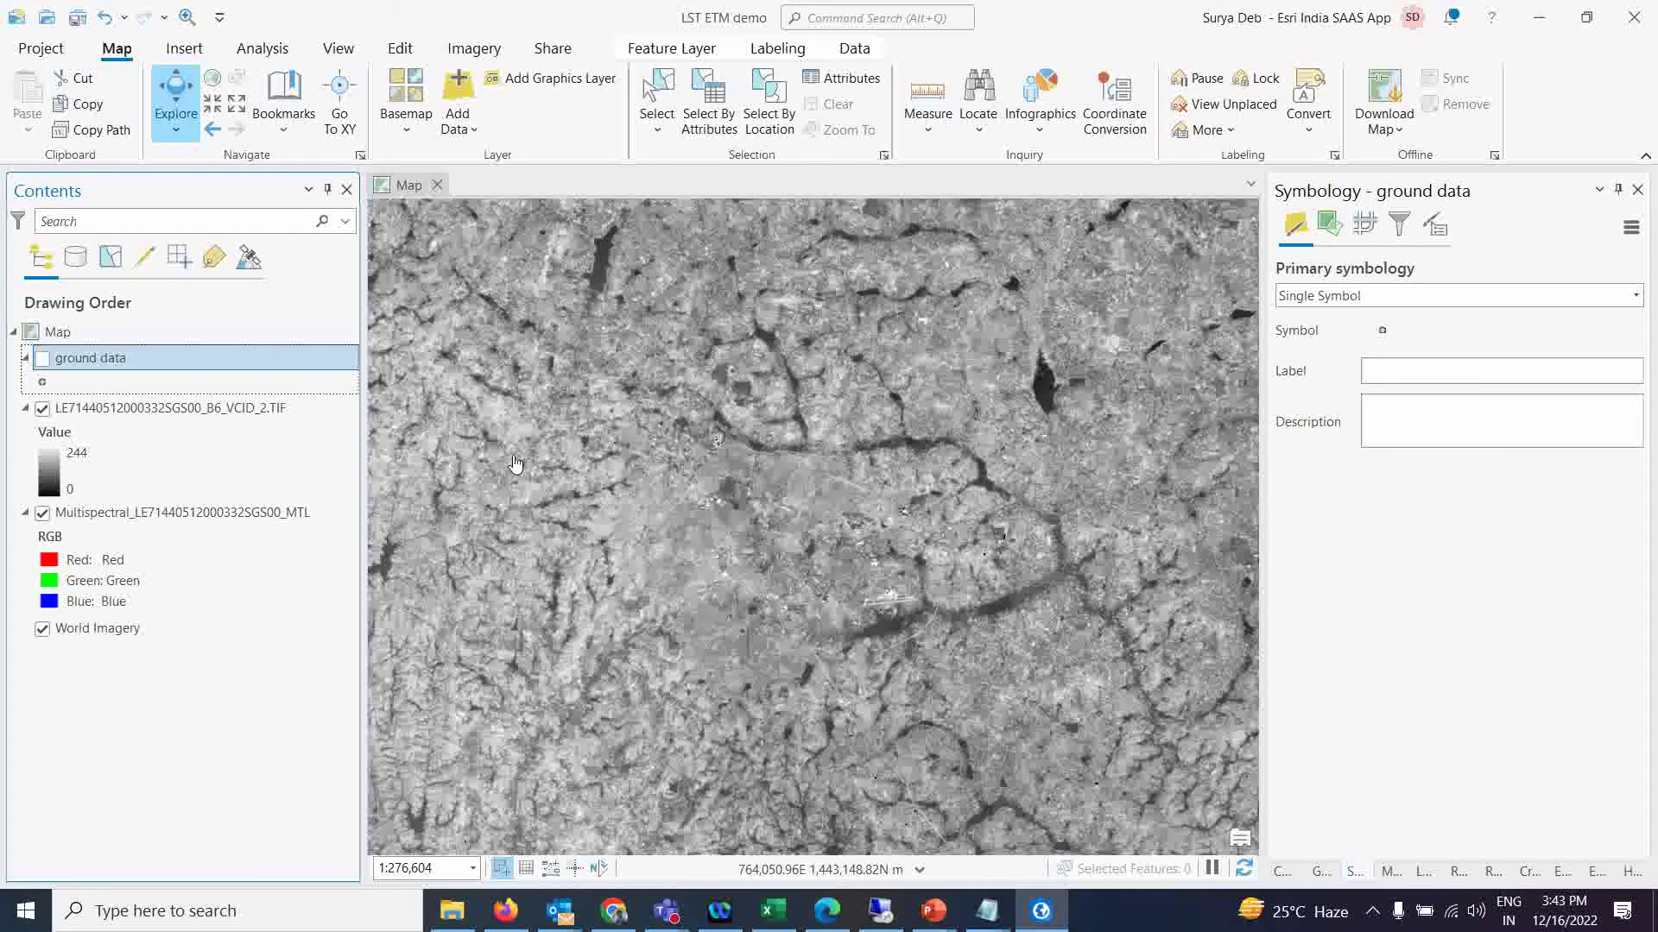
Step: Clip the B6_VCID_2 thermal raster to the current view with Imagery > Process > Clip
{"action": "left_click", "coordinate": [175, 409]}
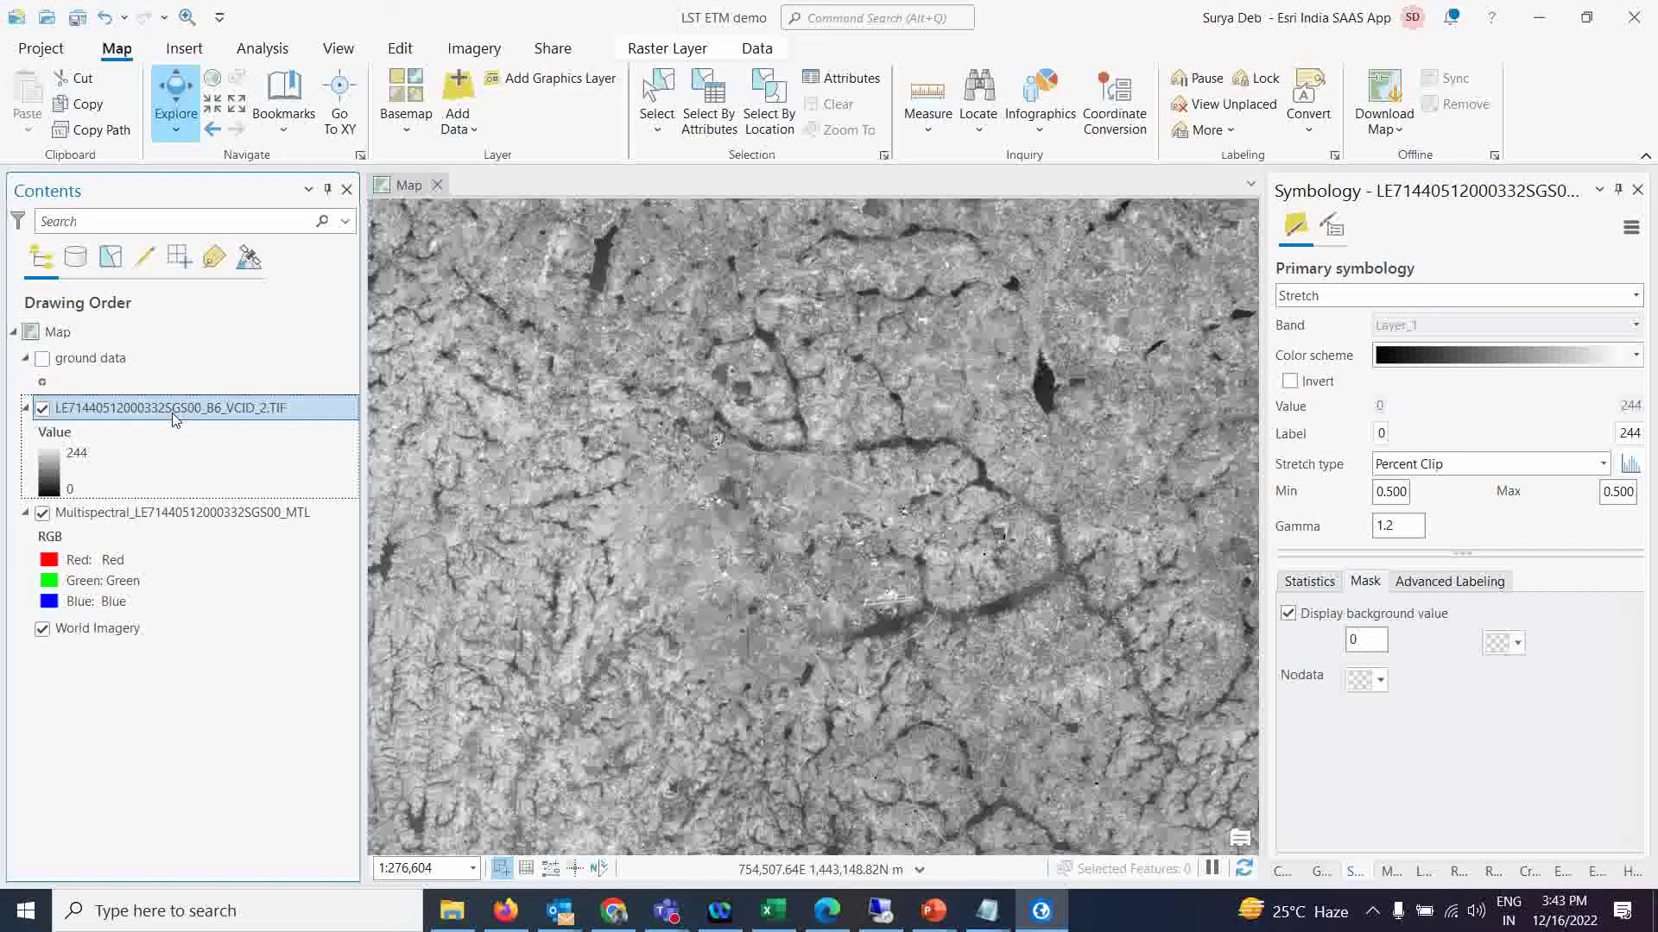
{"action": "left_click", "coordinate": [480, 52]}
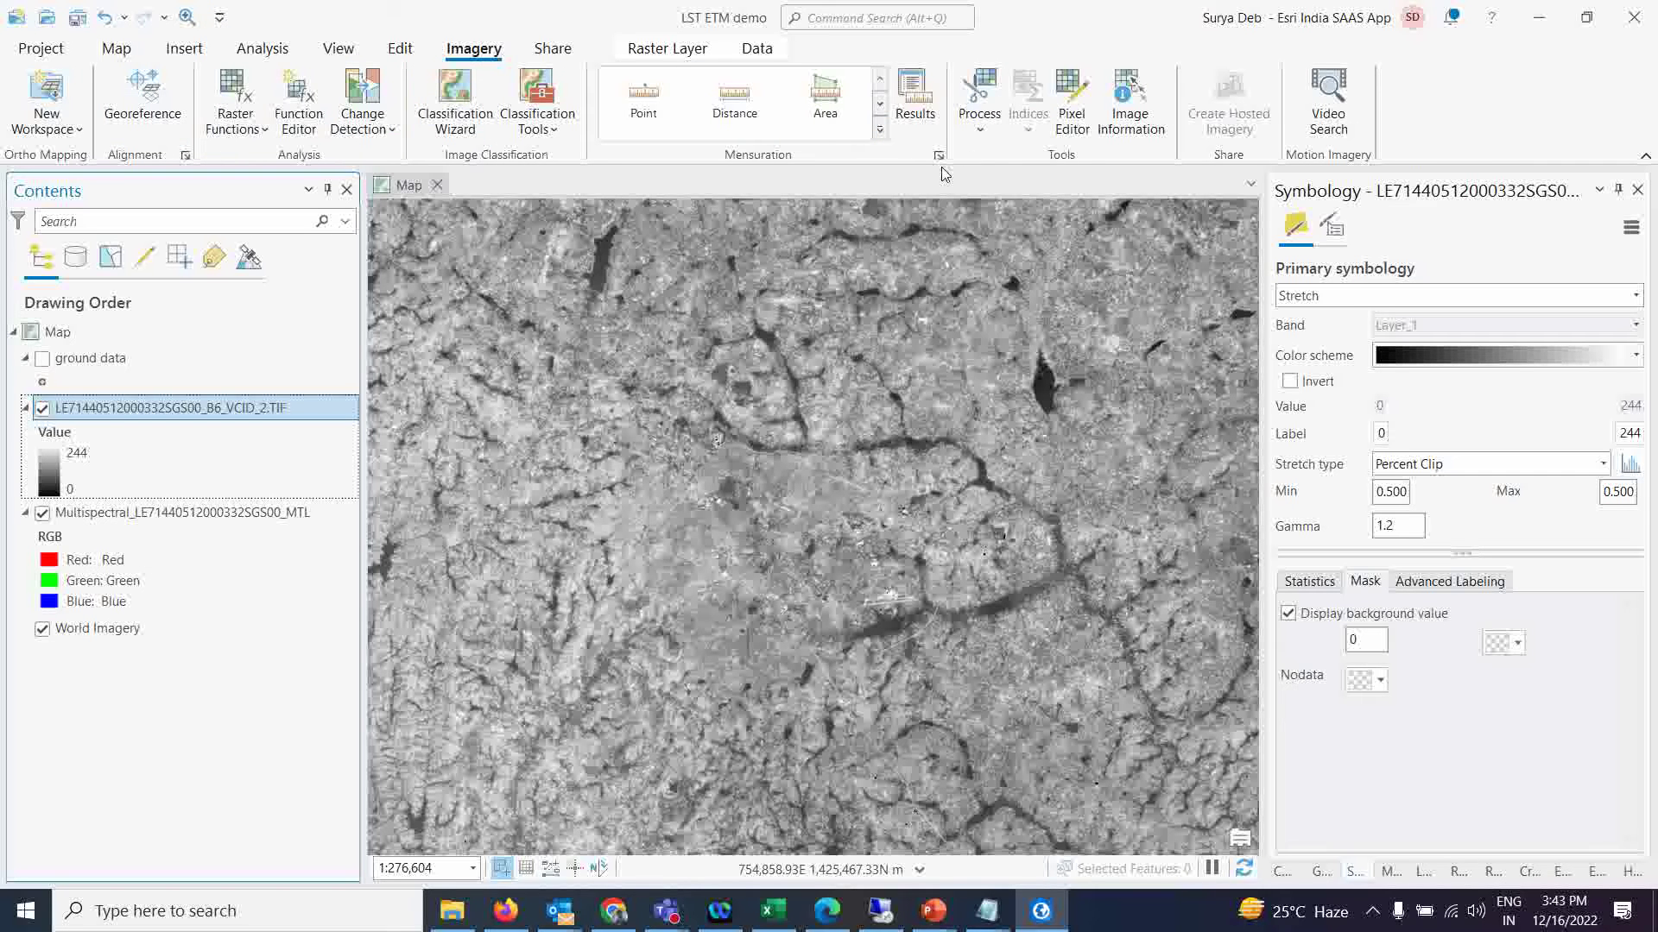
{"action": "left_click", "coordinate": [978, 131]}
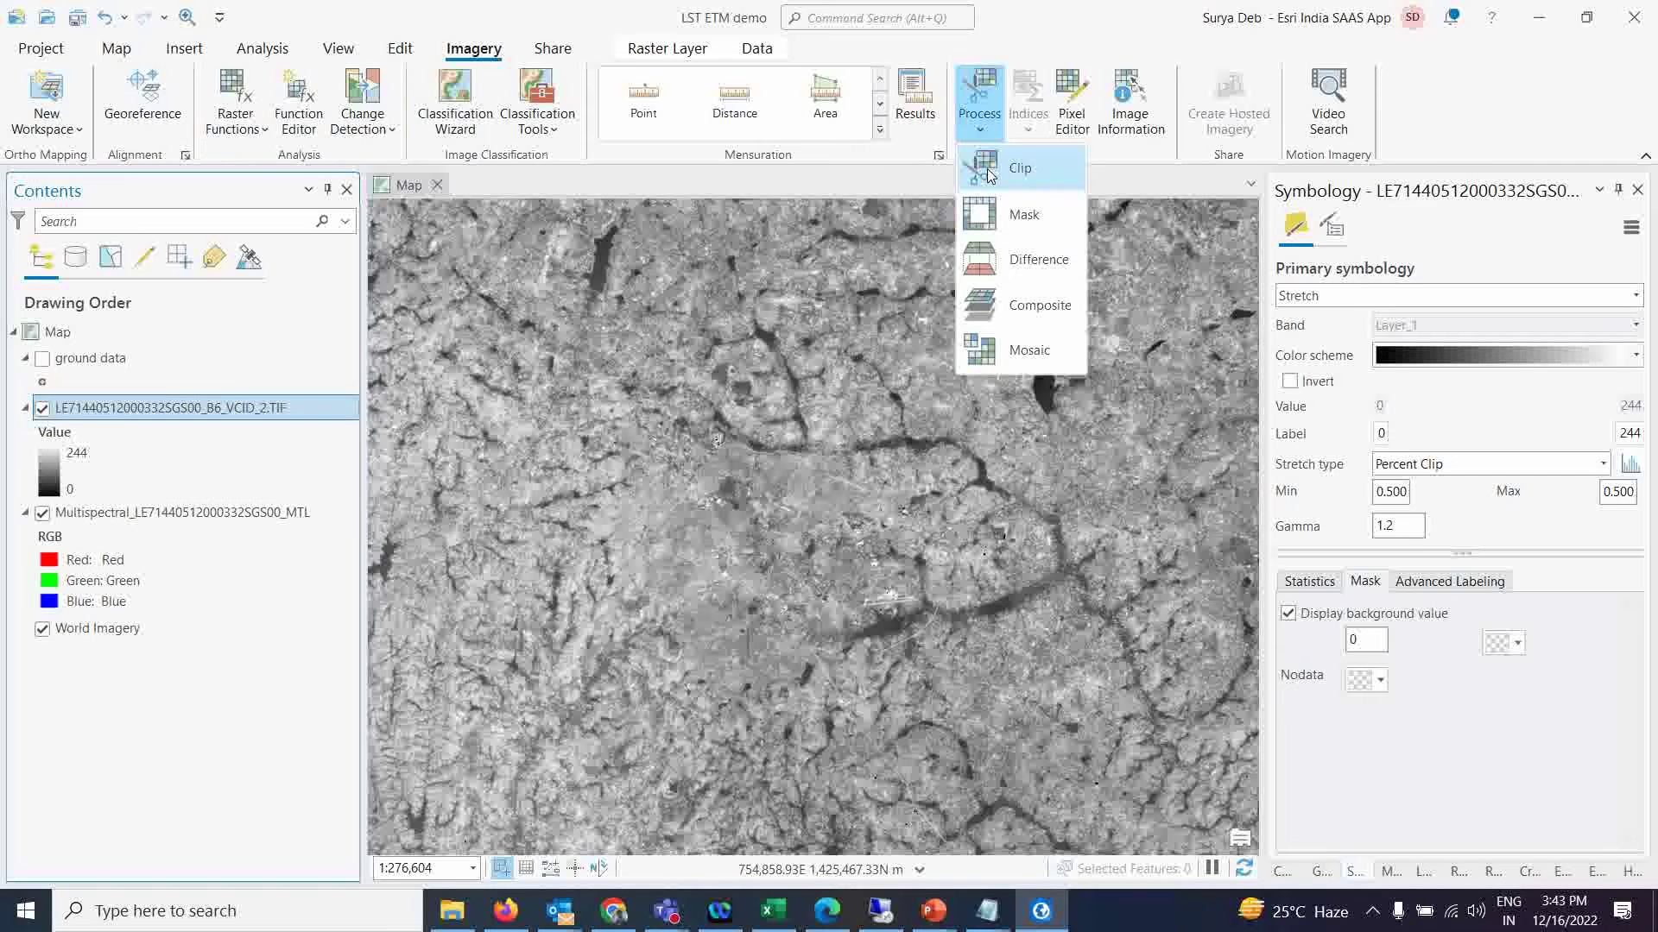
{"action": "left_click", "coordinate": [1068, 348]}
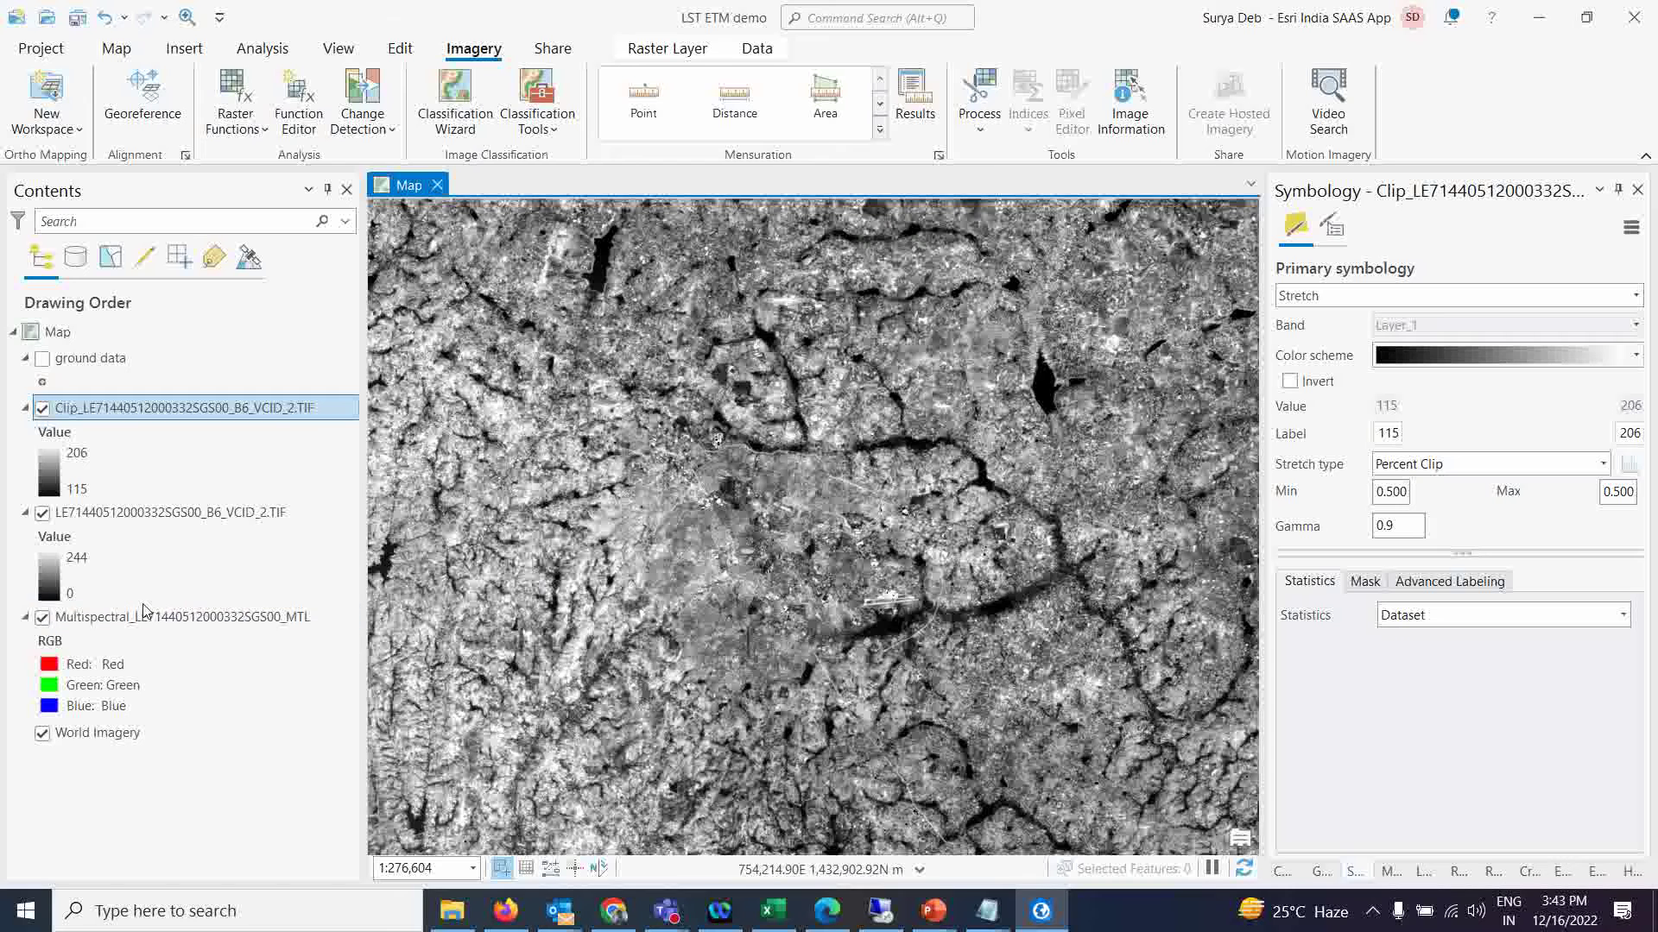
Step: Hide the clipped and original thermal rasters and select the multispectral image layer
{"action": "left_click", "coordinate": [42, 408]}
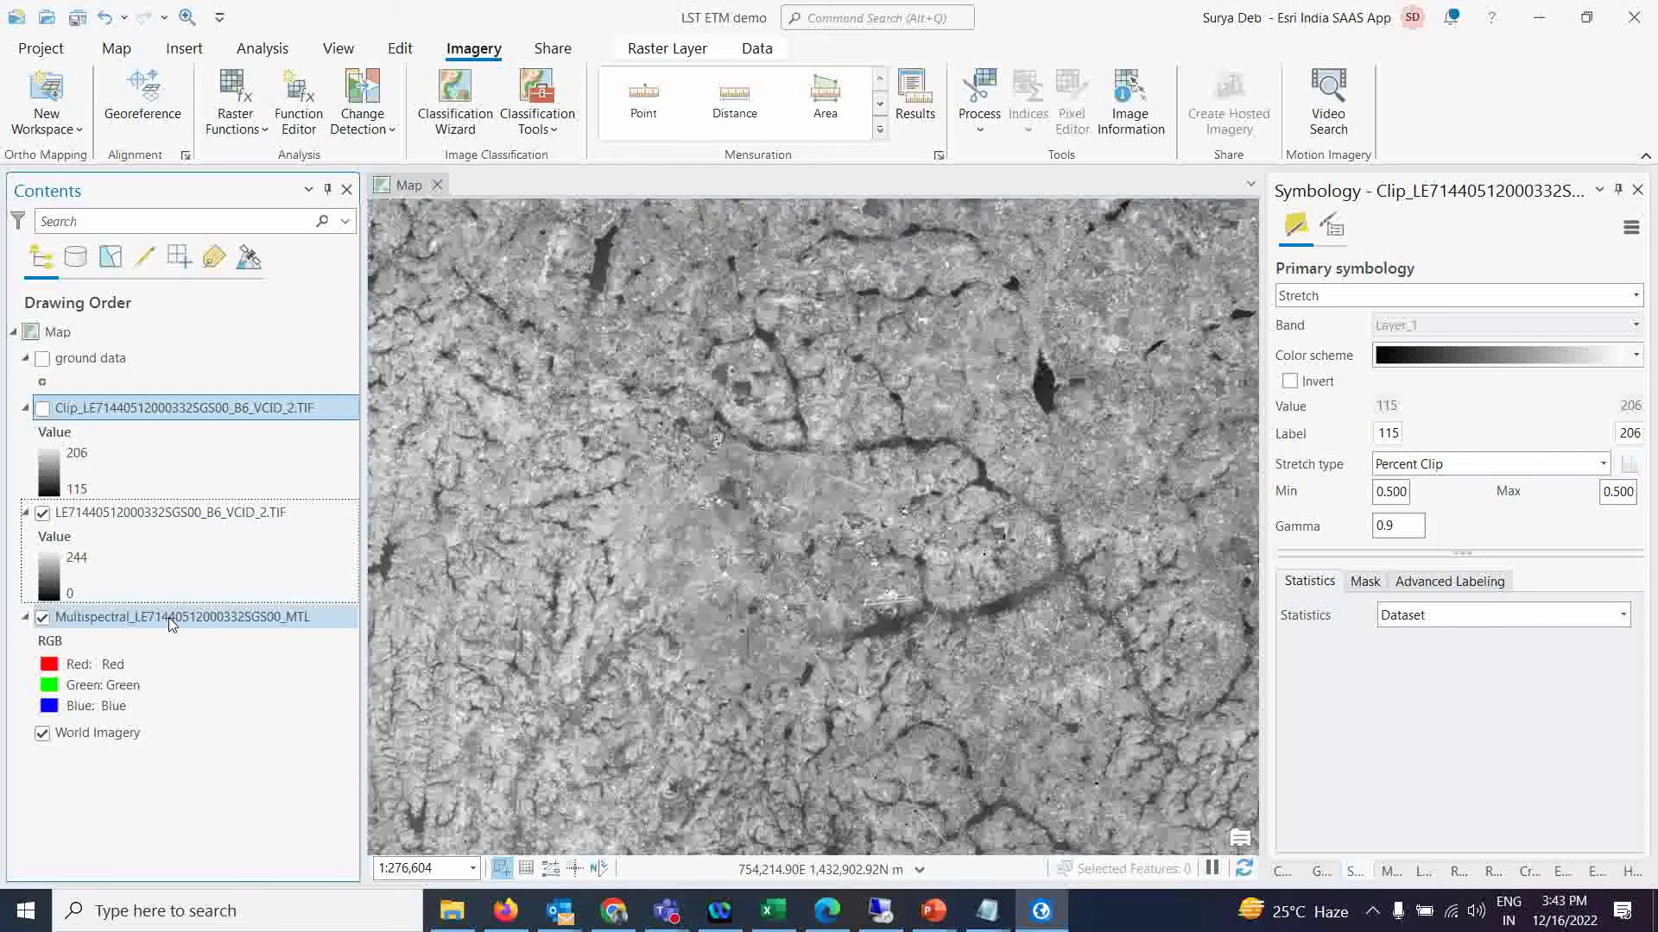
{"action": "left_click", "coordinate": [43, 513]}
{"action": "left_click", "coordinate": [136, 617]}
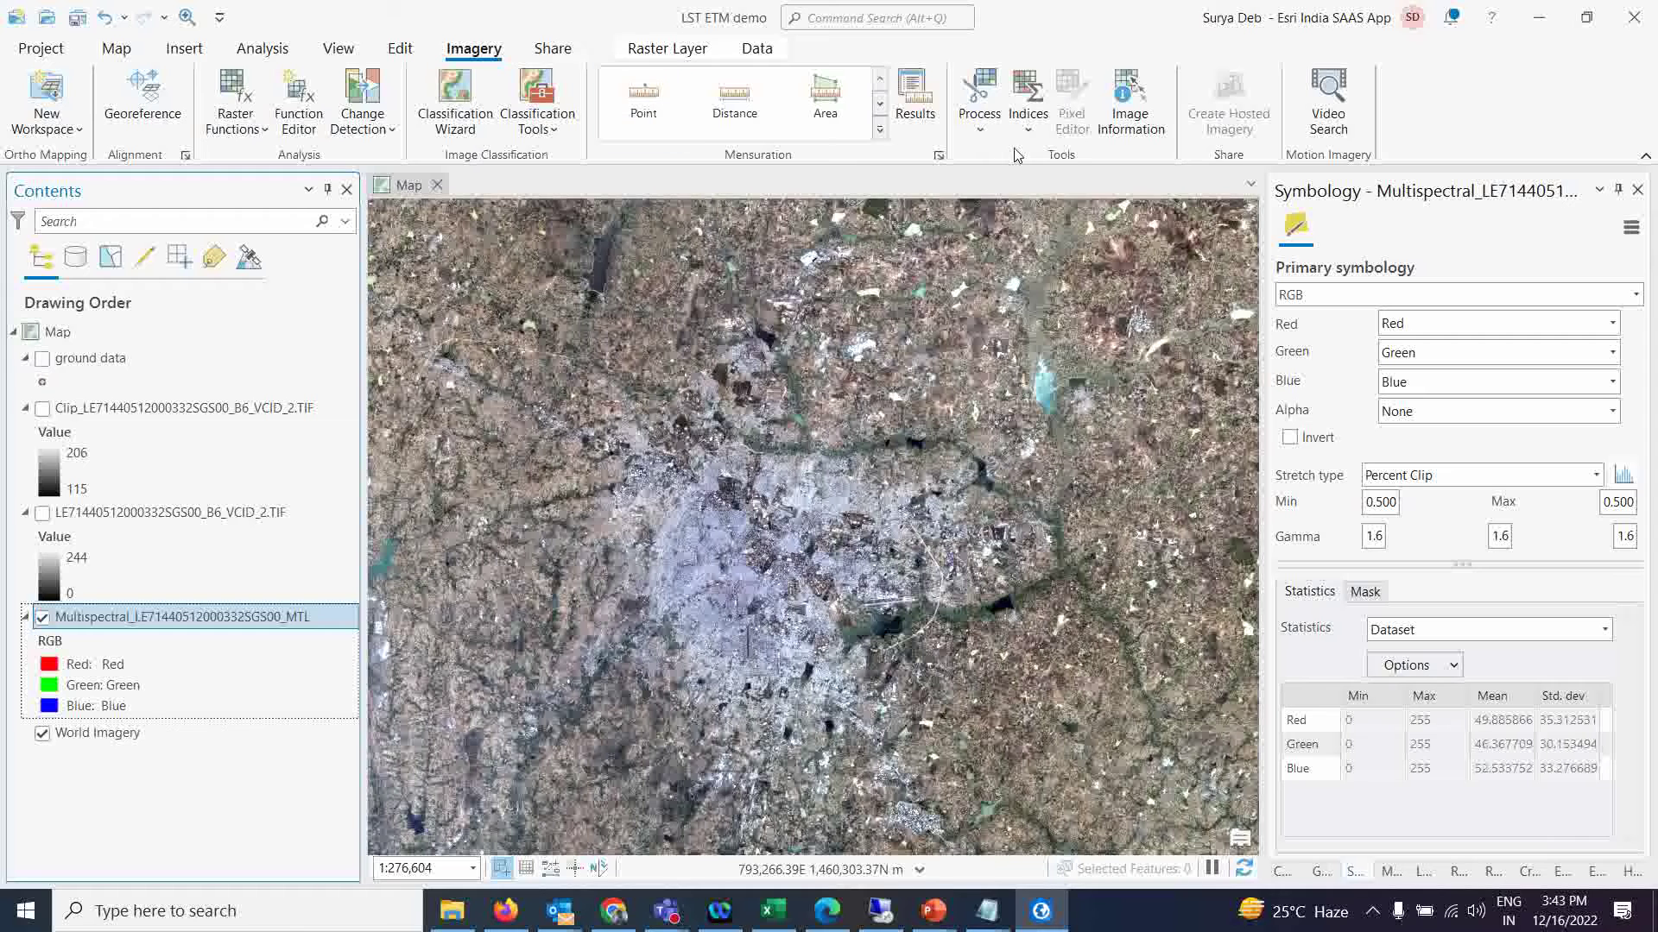
Step: Clip the multispectral image to the view and remove the original multispectral layer
{"action": "left_click", "coordinate": [981, 131]}
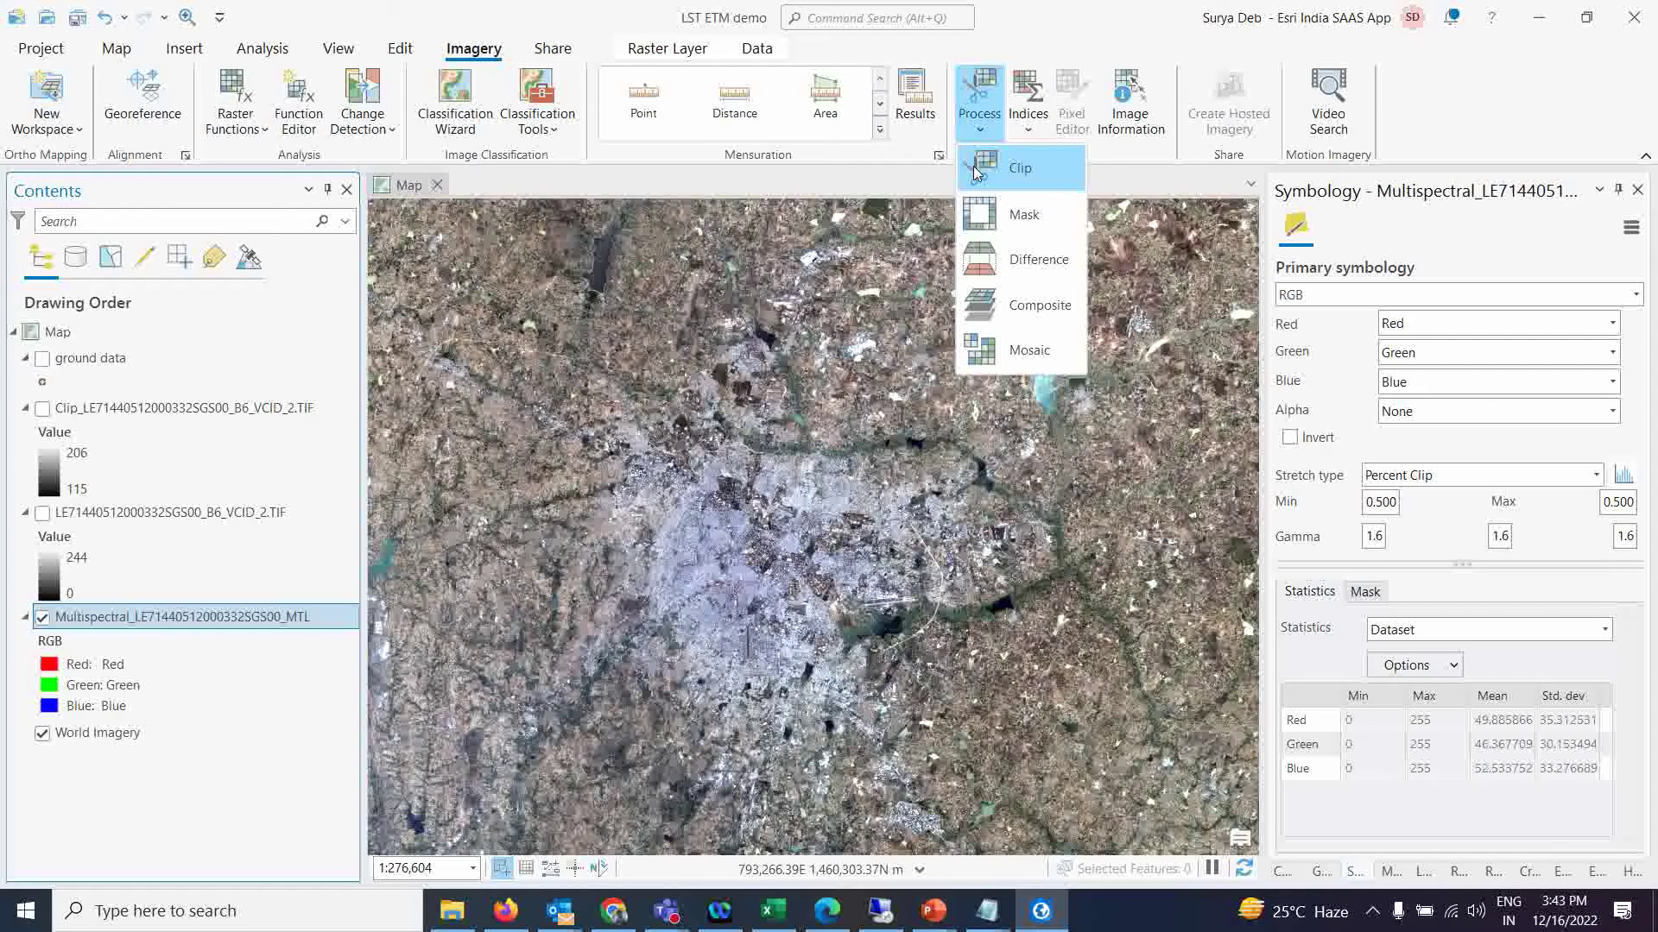
{"action": "left_click", "coordinate": [975, 170]}
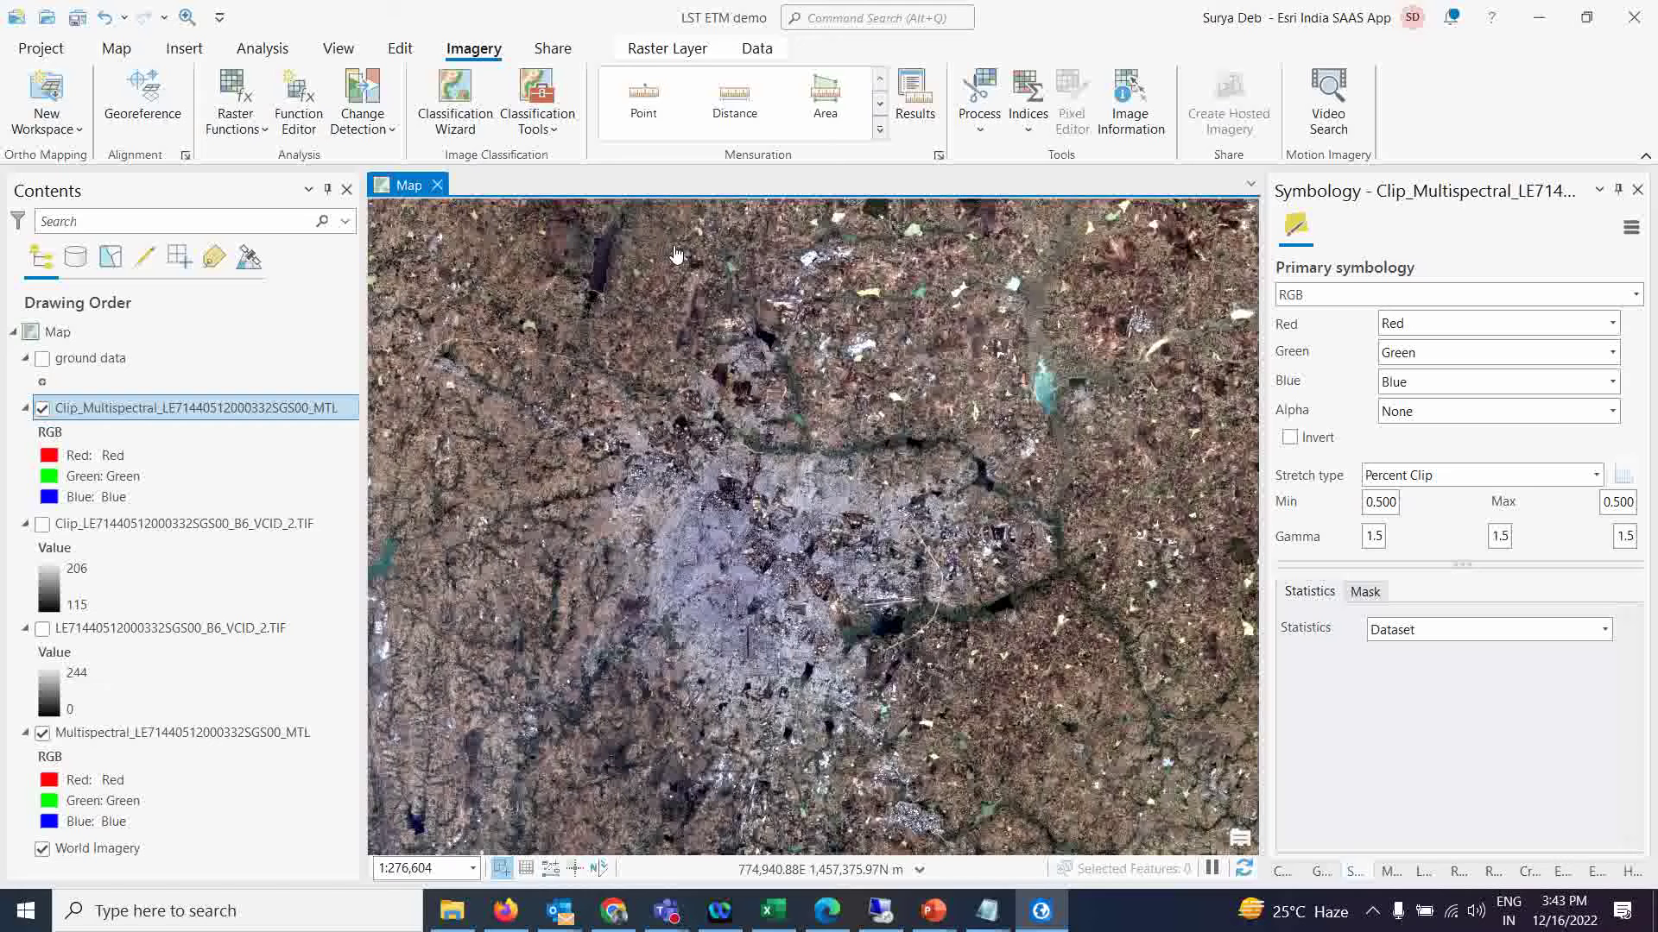
{"action": "right_click", "coordinate": [125, 740]}
{"action": "left_click", "coordinate": [188, 134]}
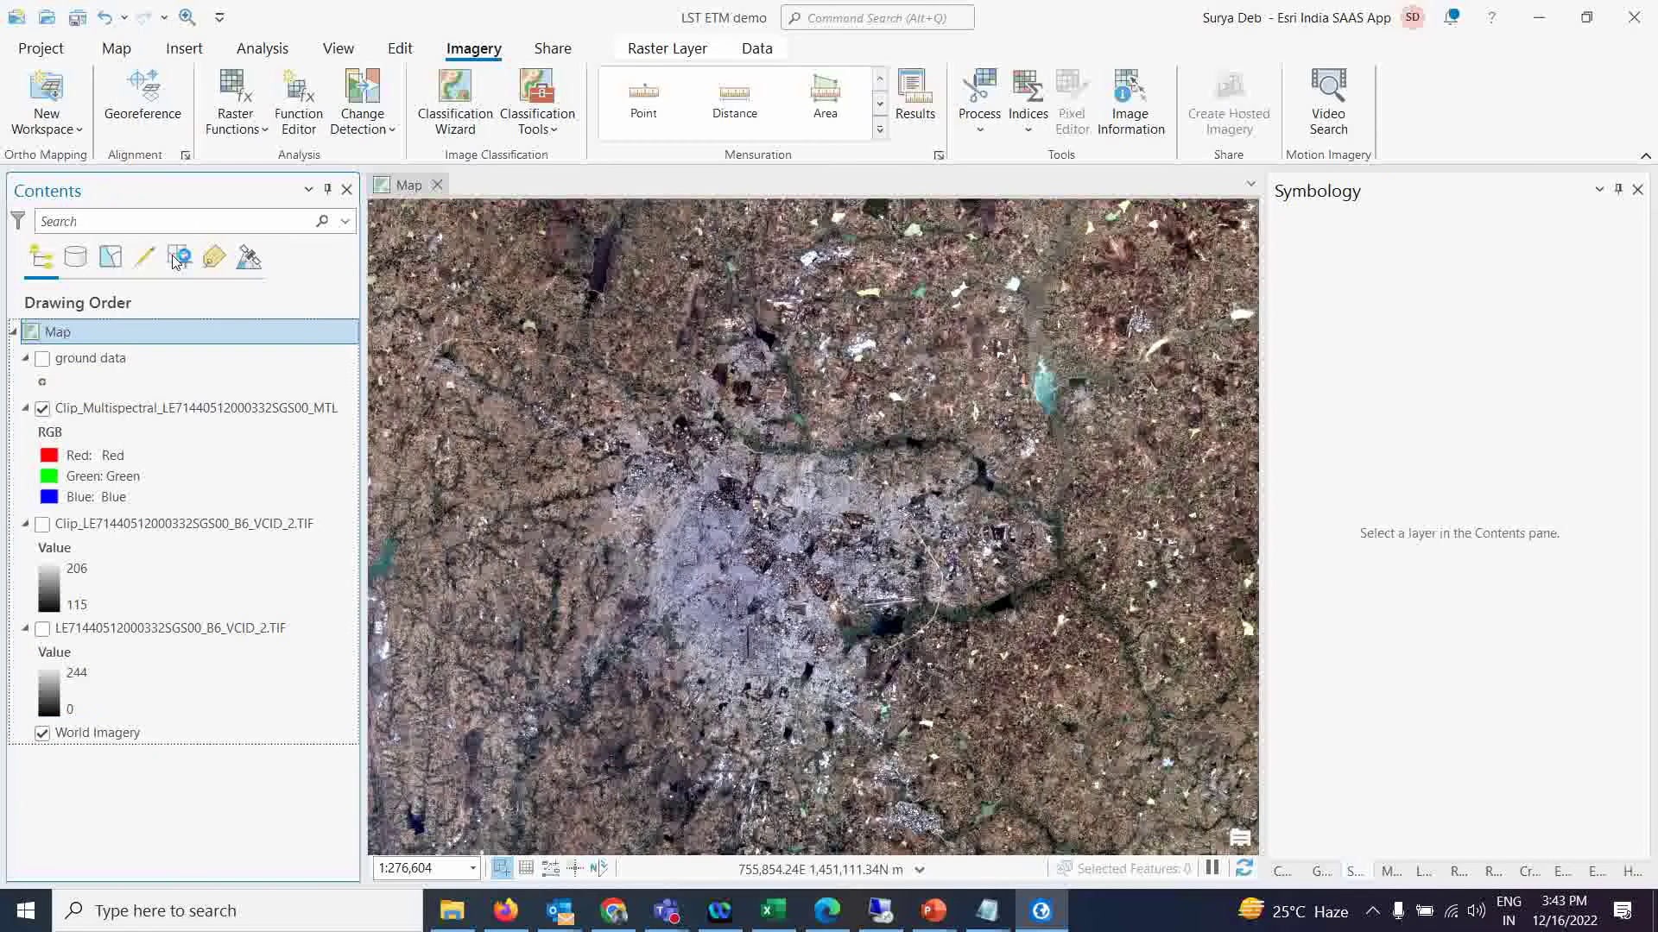
Step: Remove the original thermal raster, then show the clipped thermal raster above Clip_Multispectral
{"action": "right_click", "coordinate": [145, 640]}
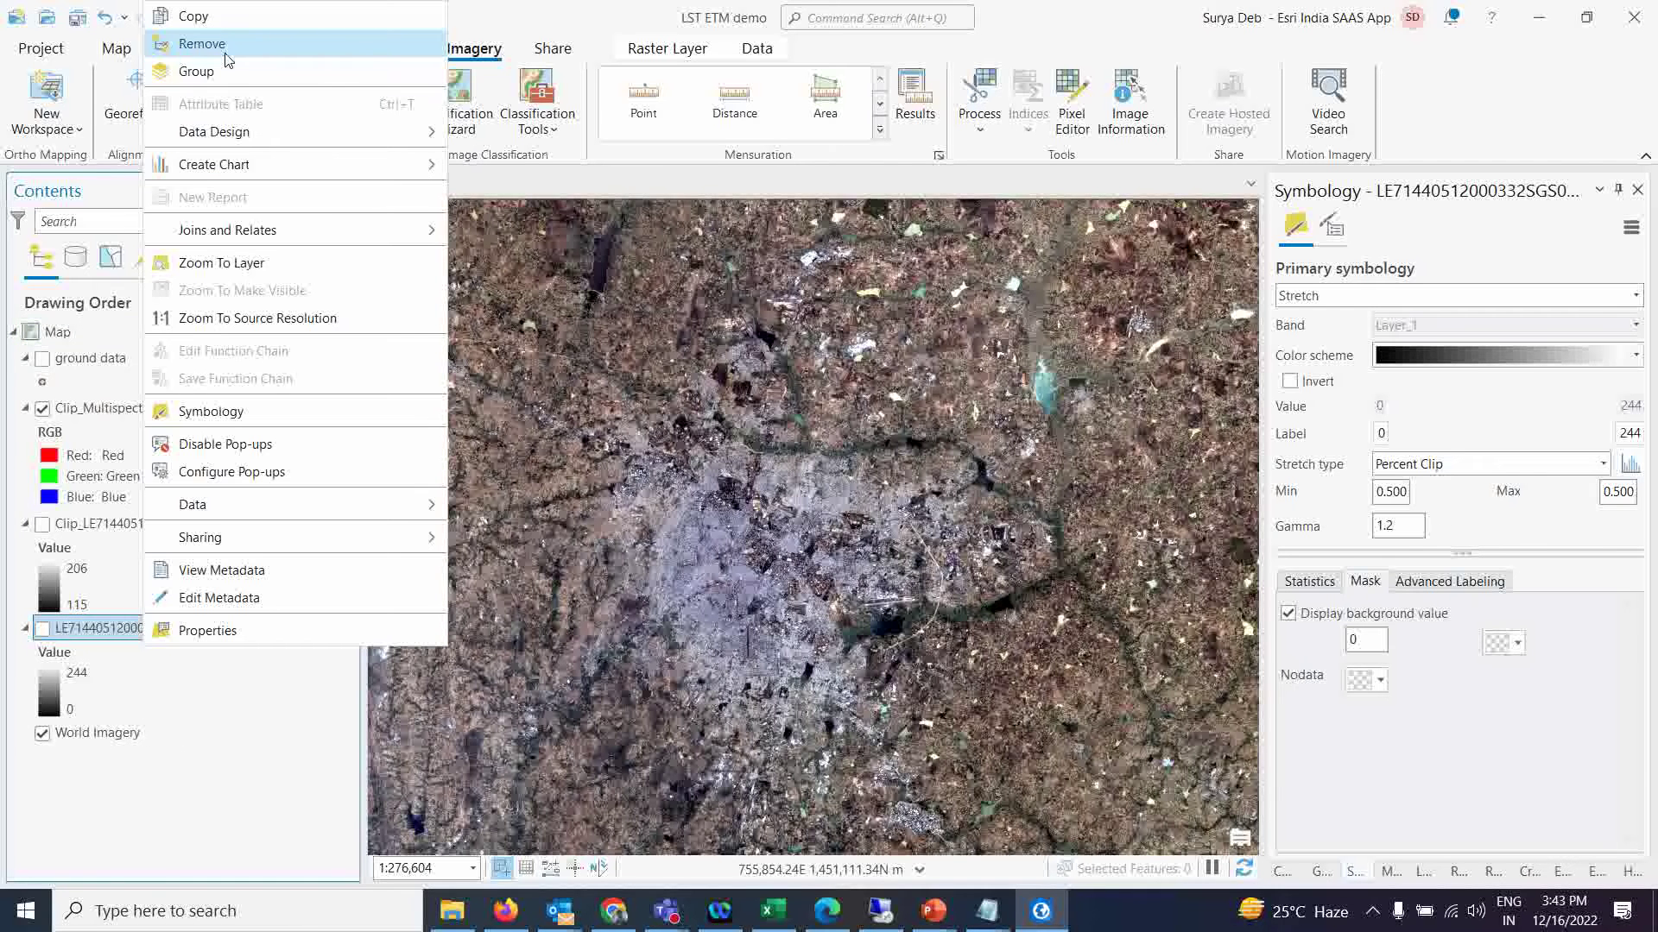
{"action": "left_click", "coordinate": [226, 54]}
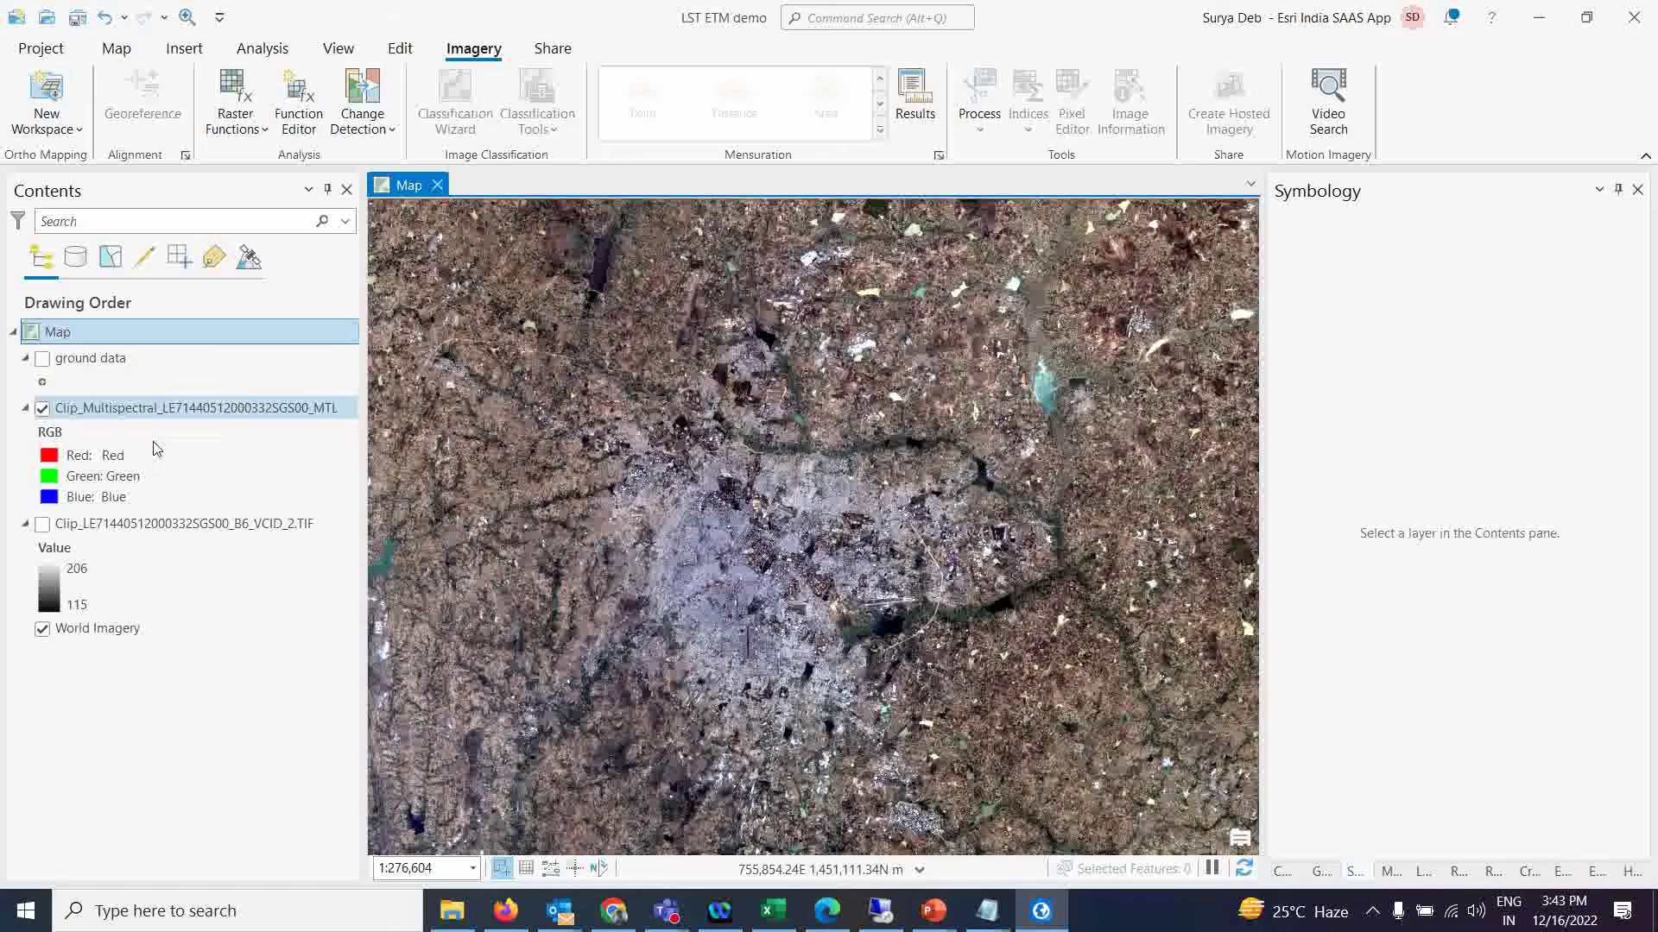
{"action": "left_click", "coordinate": [43, 524]}
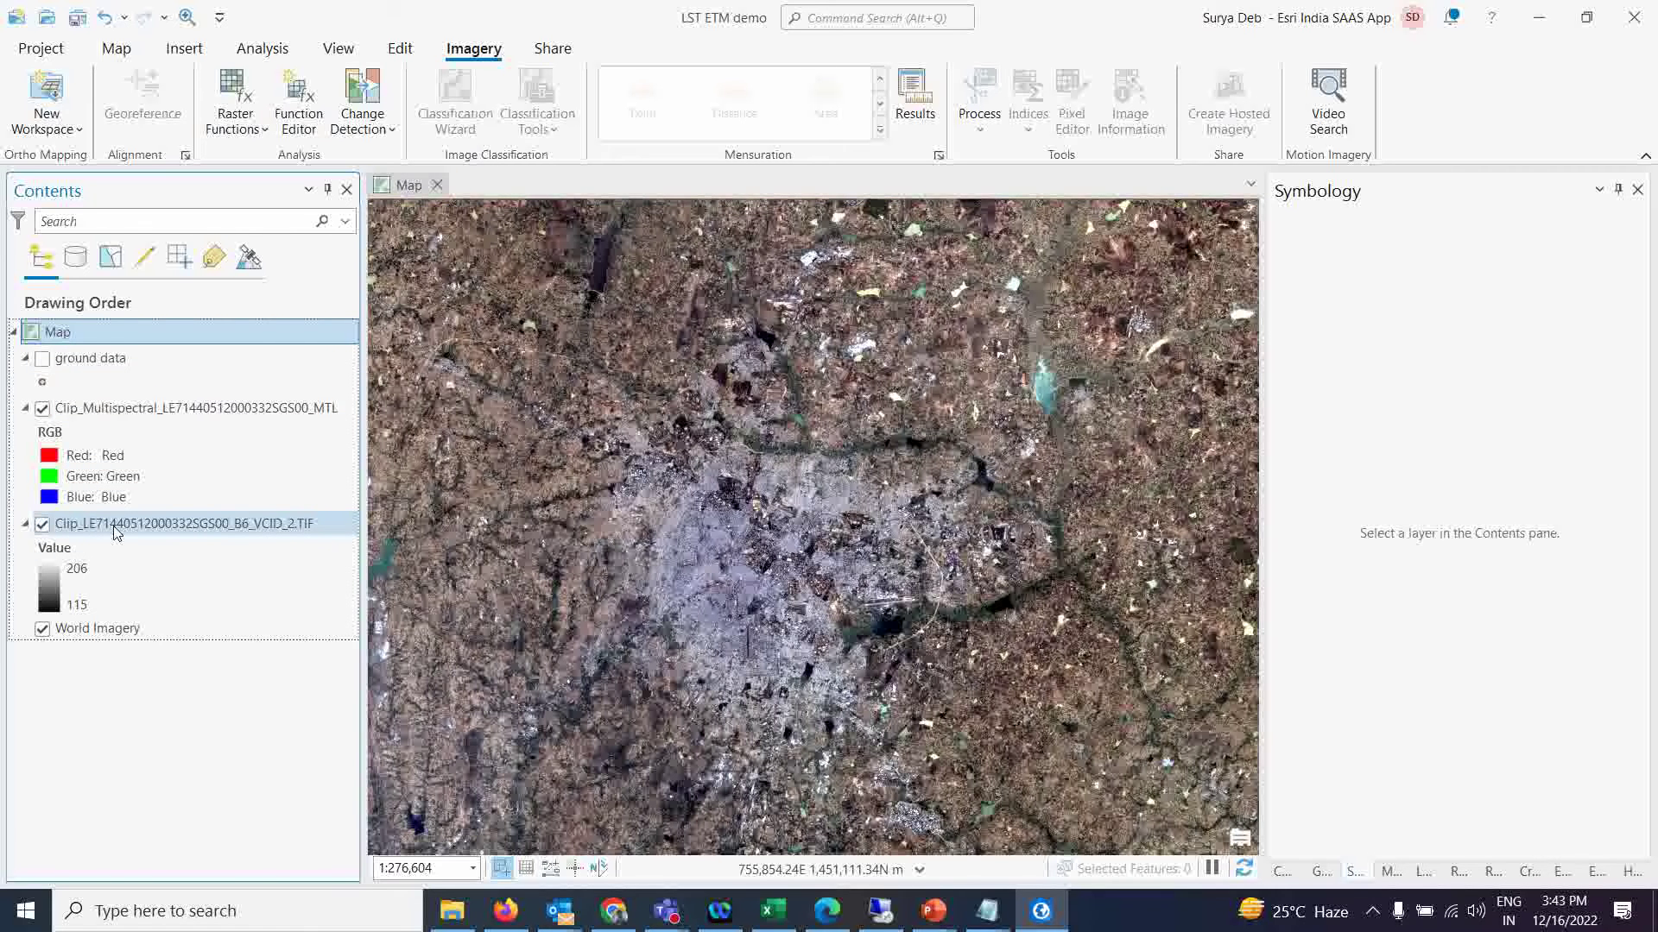
{"action": "left_click_drag", "start_coordinate": [114, 529], "coordinate": [101, 416]}
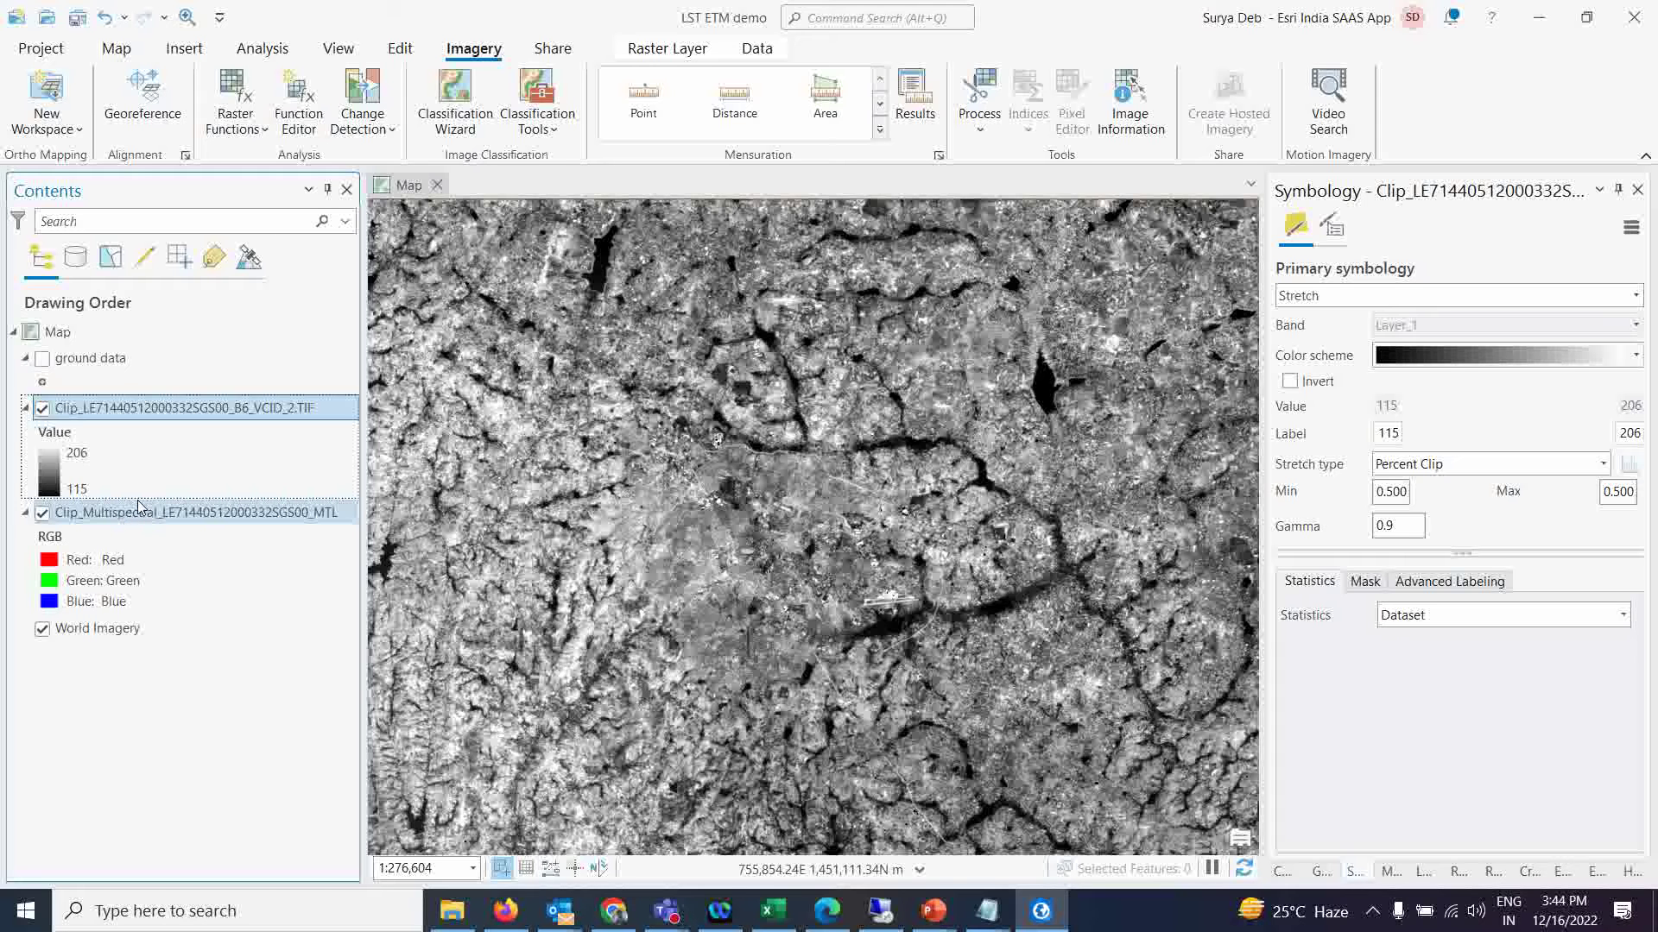
Step: Copy the radiance formula following 'Randiance=' from the LST_Landsat7 notes
{"action": "mouse_move", "coordinate": [987, 911]}
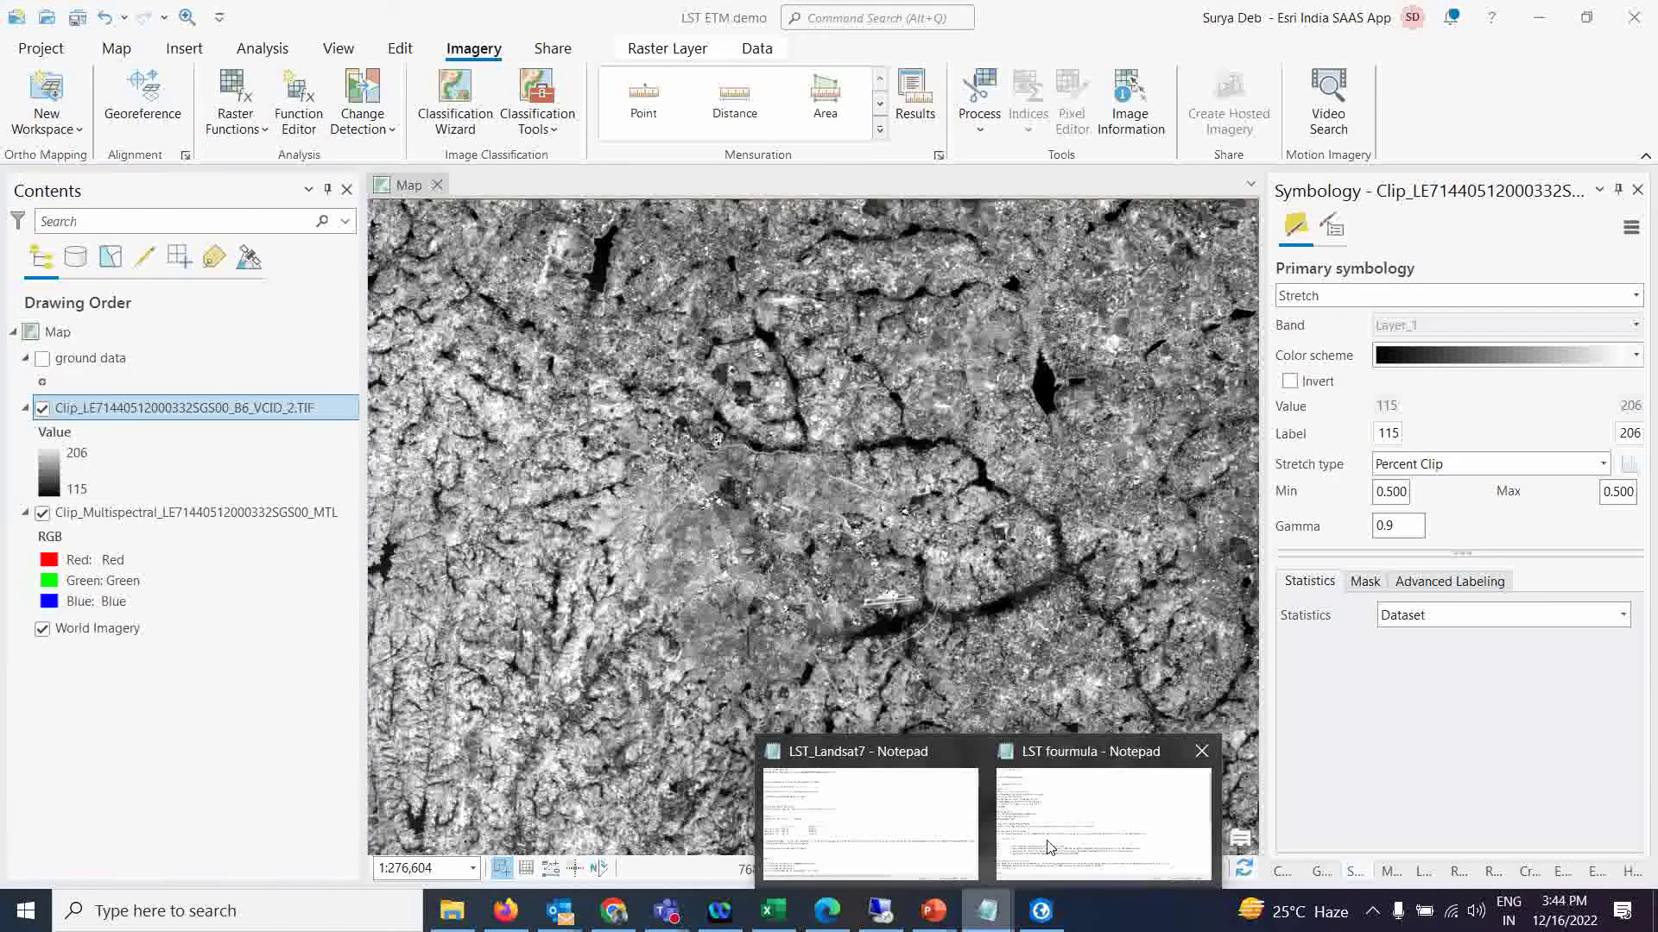
{"action": "left_click", "coordinate": [1086, 813]}
{"action": "left_click", "coordinate": [902, 809]}
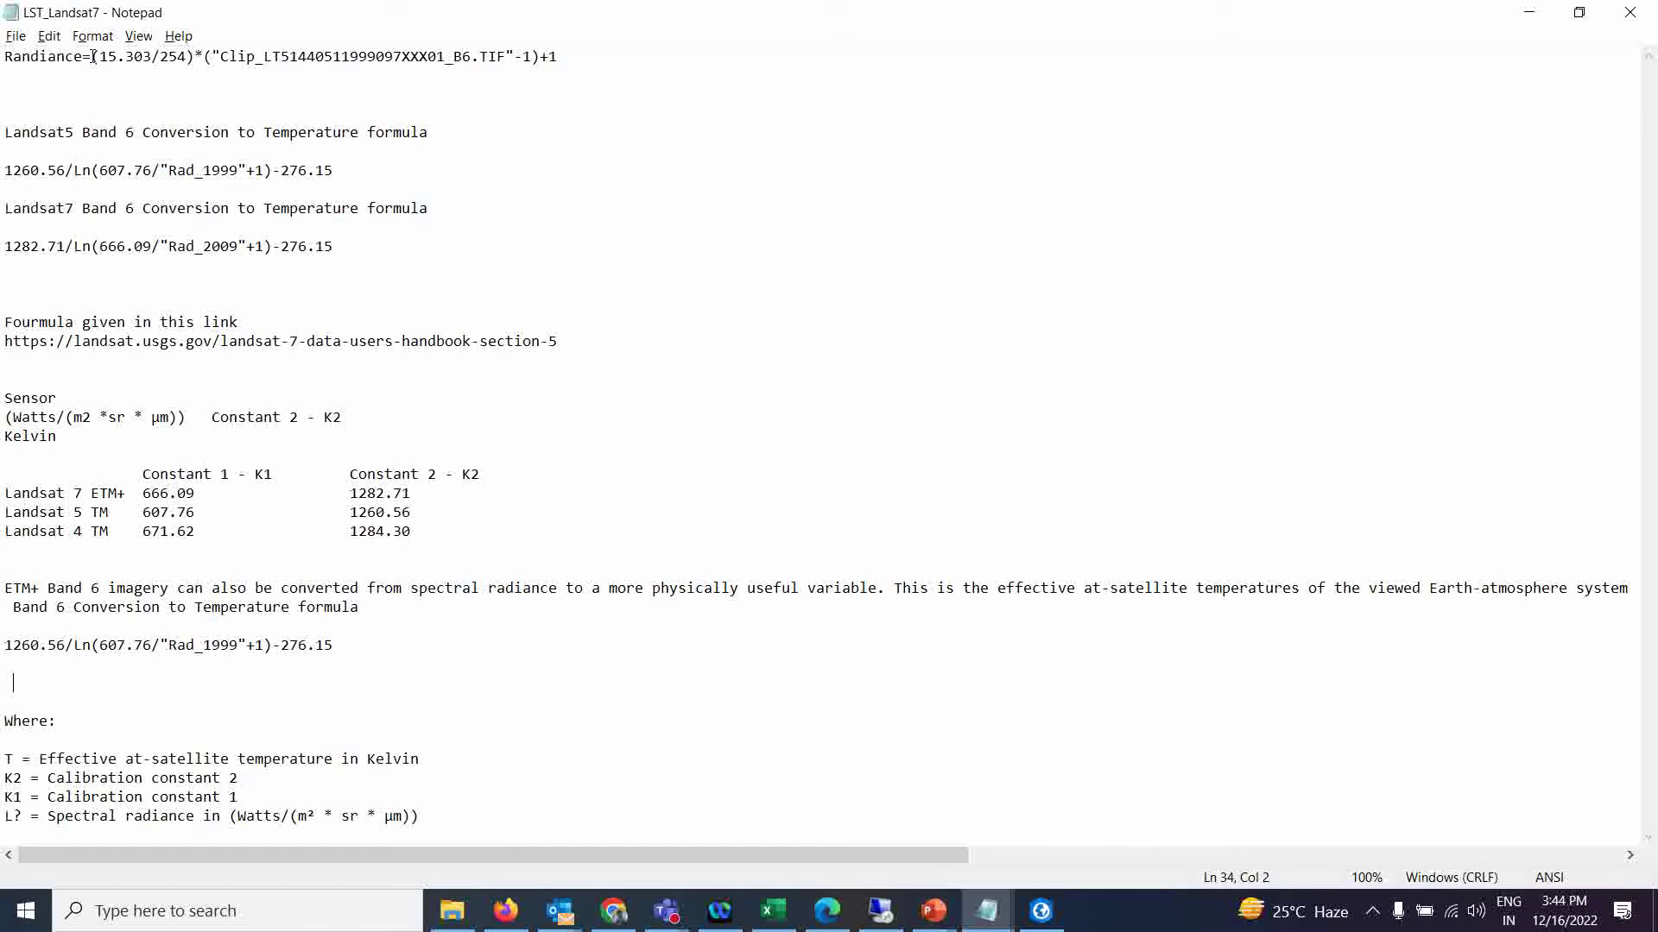
{"action": "left_click_drag", "start_coordinate": [93, 57], "coordinate": [559, 68]}
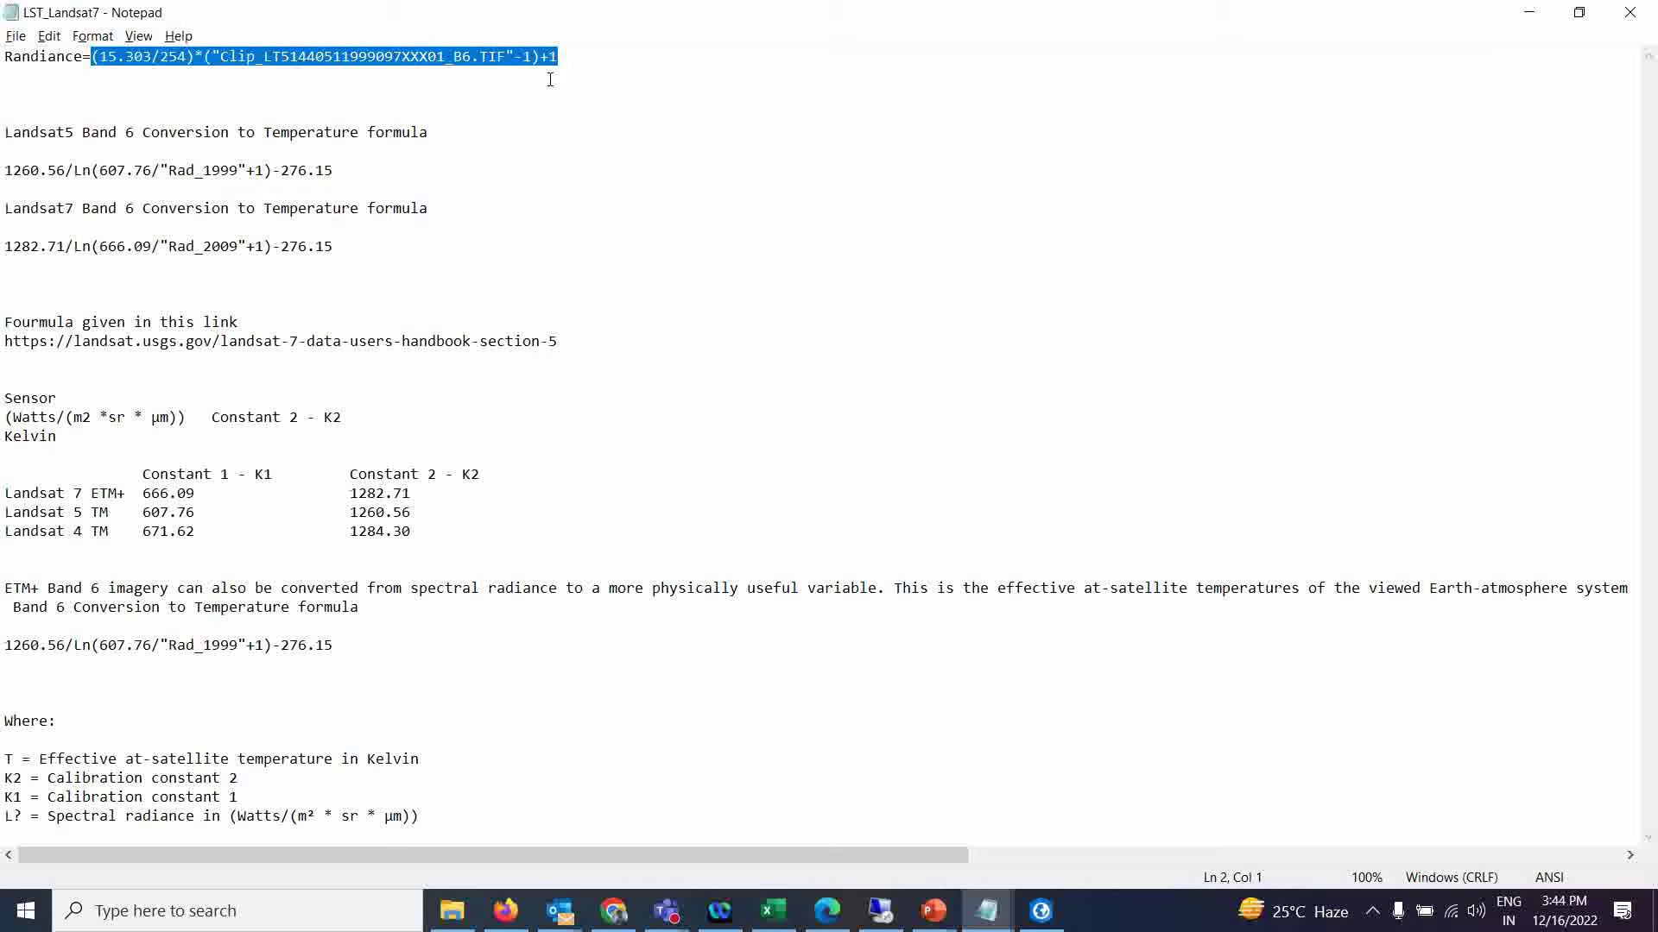
{"action": "right_click", "coordinate": [510, 47]}
{"action": "left_click", "coordinate": [585, 114]}
Step: Minimize Notepad and show the Toolboxes list in the Geoprocessing pane
{"action": "left_click", "coordinate": [1529, 13]}
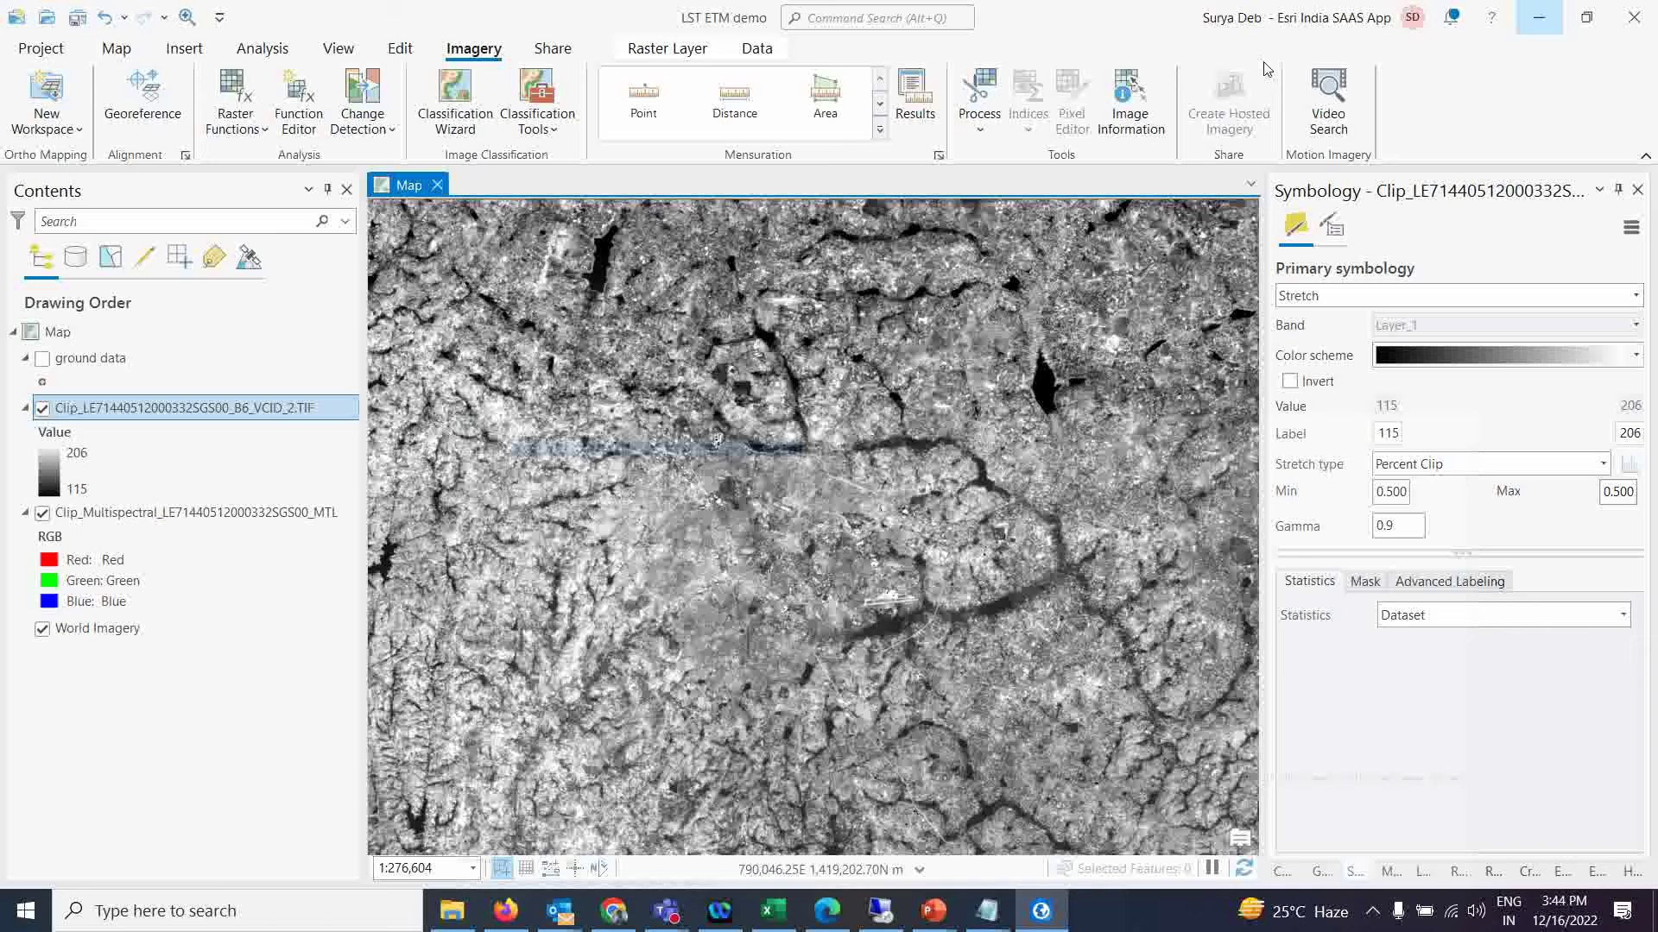
{"action": "left_click", "coordinate": [1281, 874]}
{"action": "left_click", "coordinate": [1318, 874]}
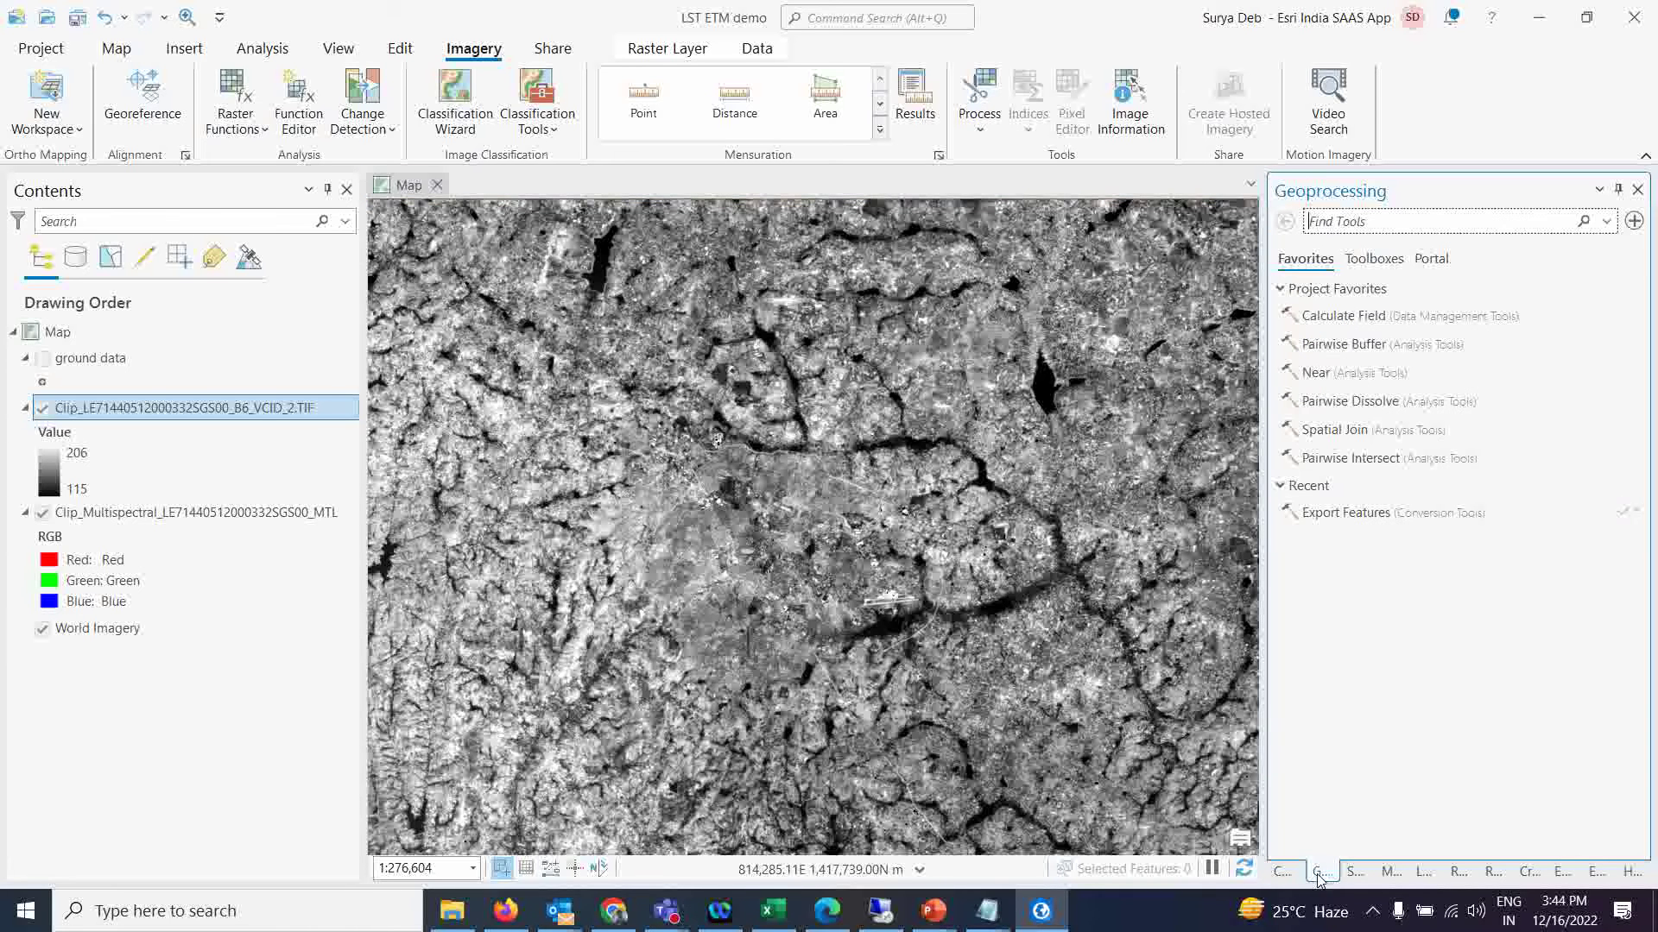
{"action": "left_click", "coordinate": [1372, 261]}
Step: Expand Spatial Analyst Tools > Map Algebra and select Raster Calculator
{"action": "scroll", "coordinate": [1381, 639], "scroll_direction": "down", "scroll_amount": 2}
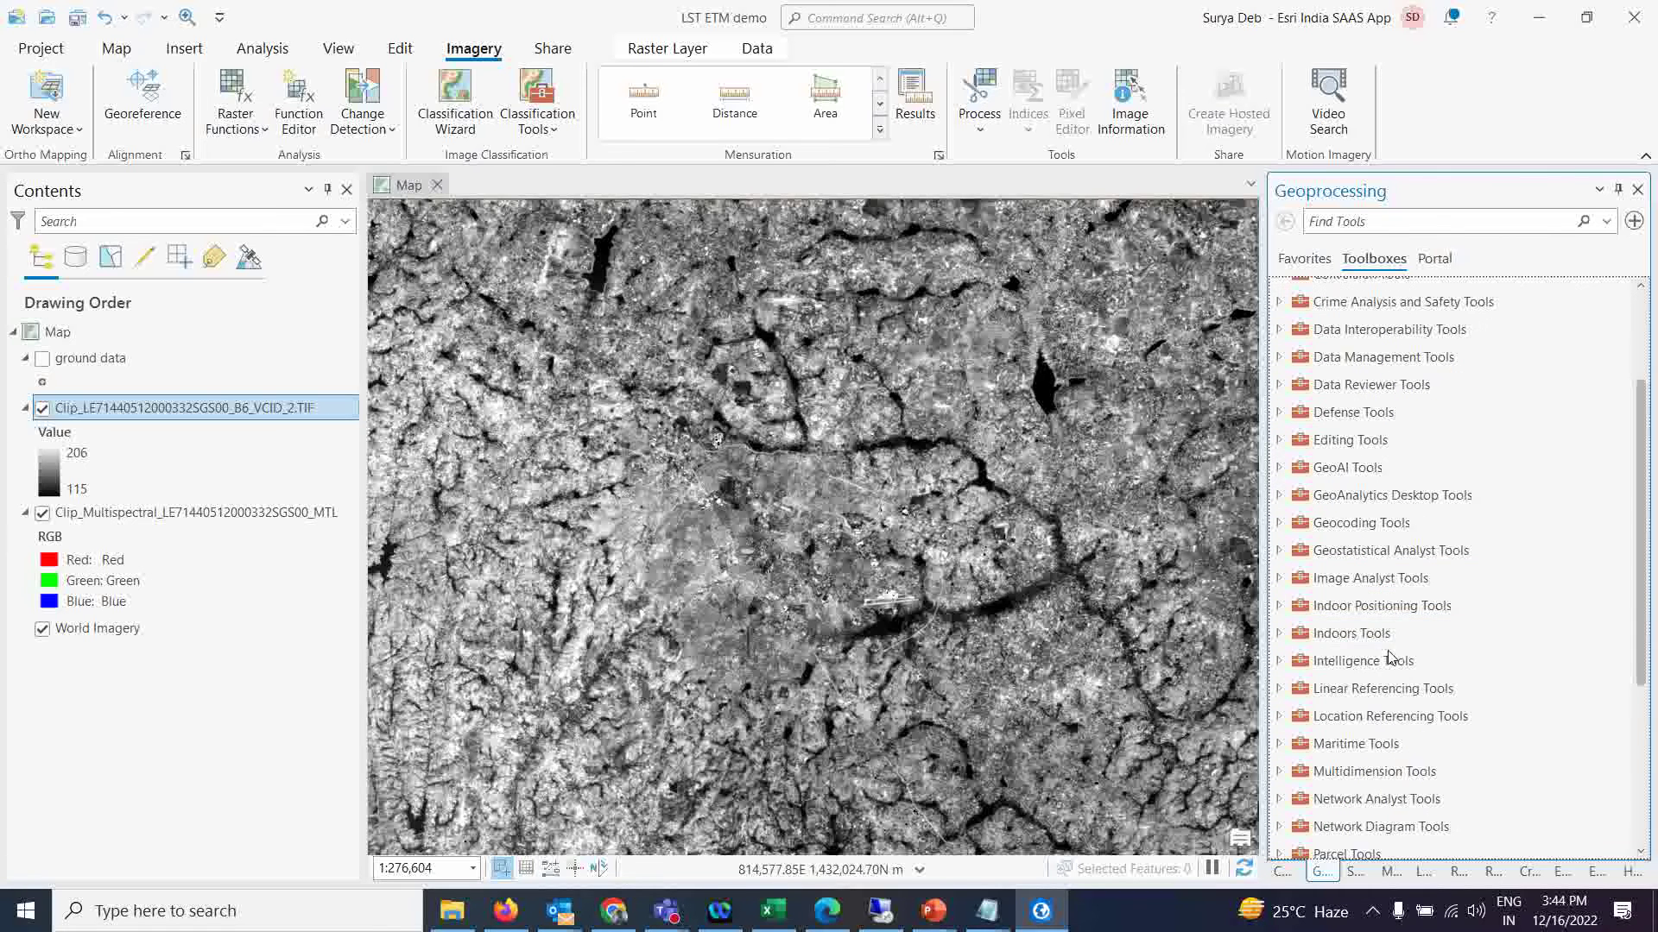
{"action": "scroll", "coordinate": [1390, 658], "scroll_direction": "down", "scroll_amount": 3}
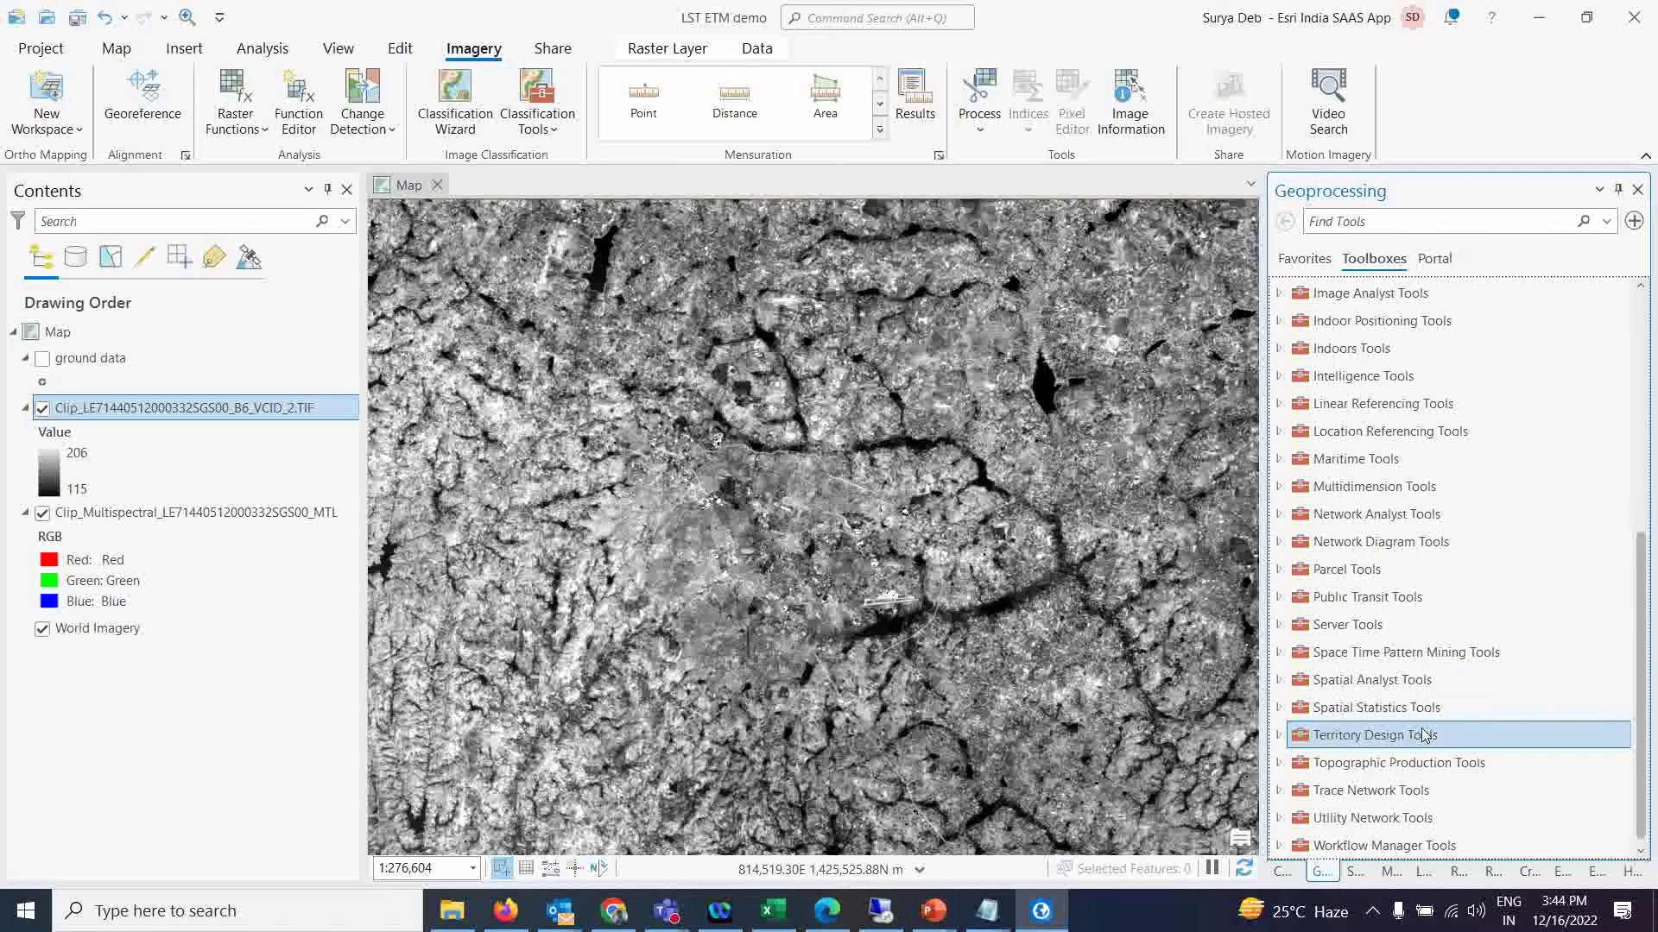
{"action": "scroll", "coordinate": [1407, 695], "scroll_direction": "up", "scroll_amount": 1}
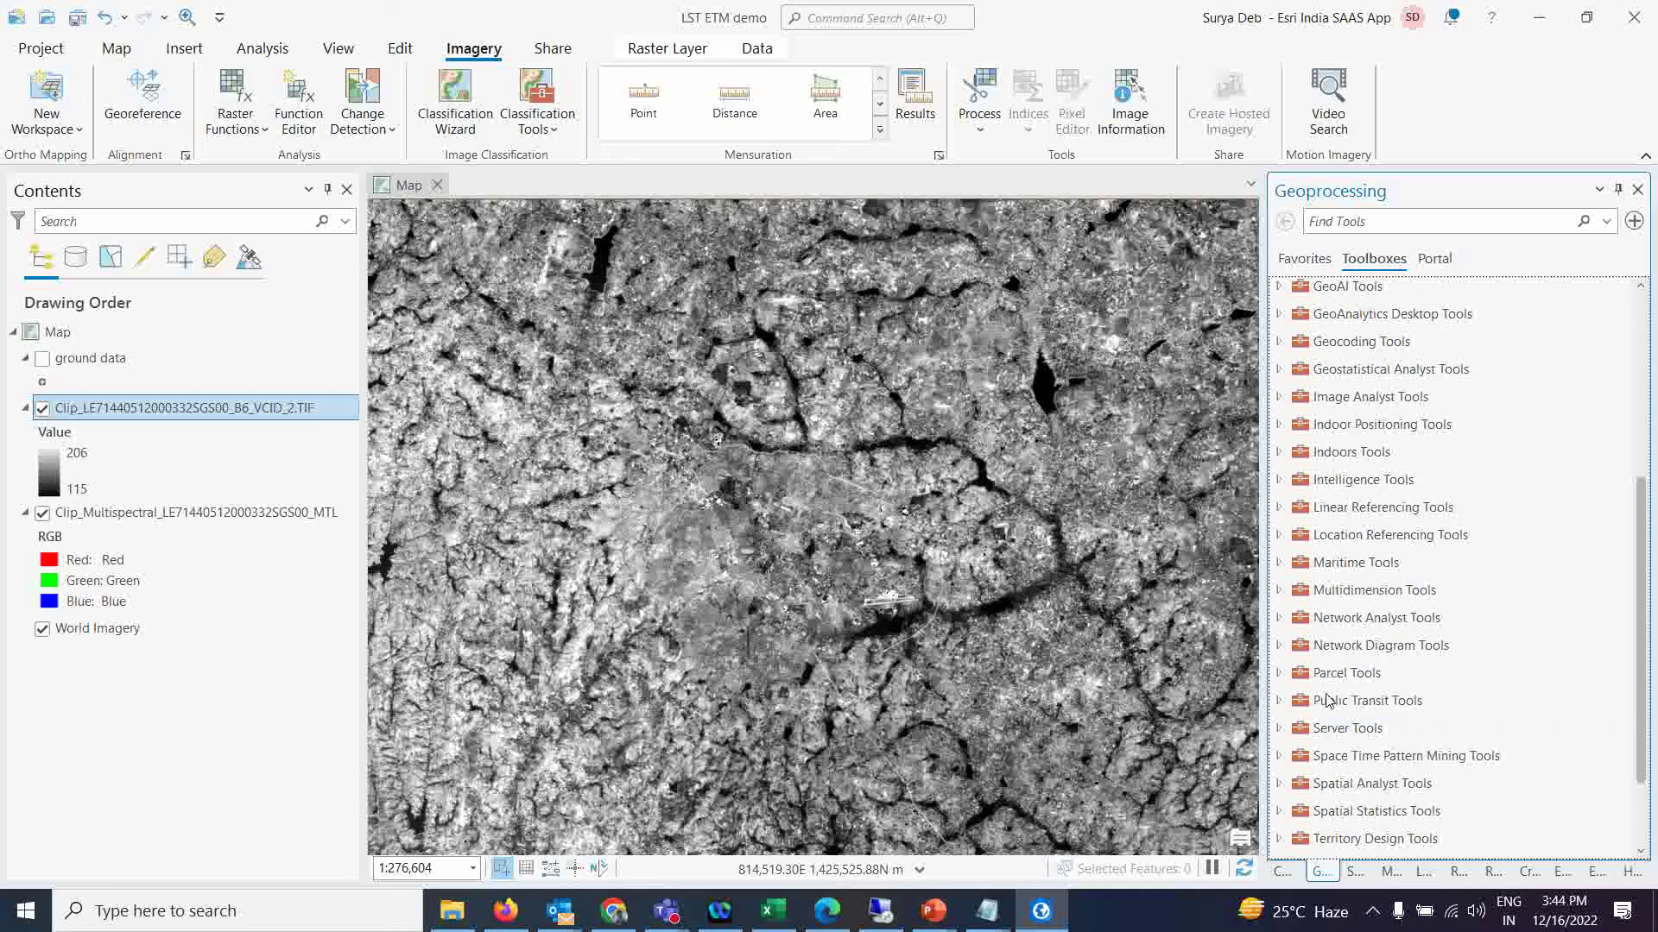
{"action": "scroll", "coordinate": [1307, 729], "scroll_direction": "down", "scroll_amount": 1}
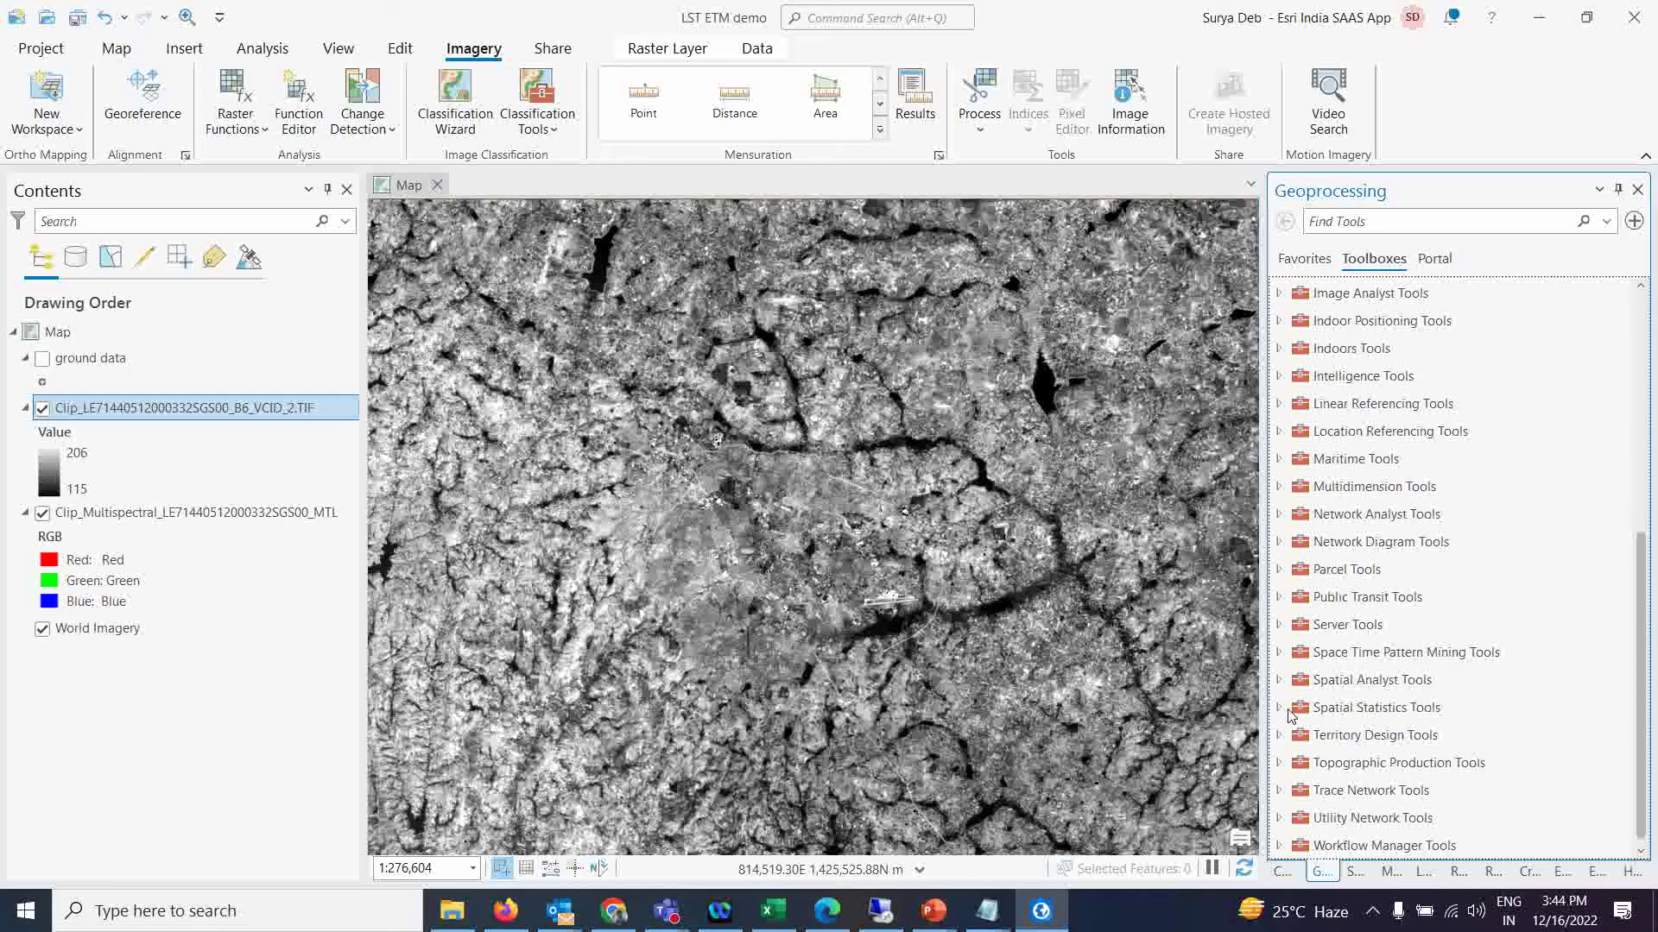
{"action": "left_click", "coordinate": [1280, 680]}
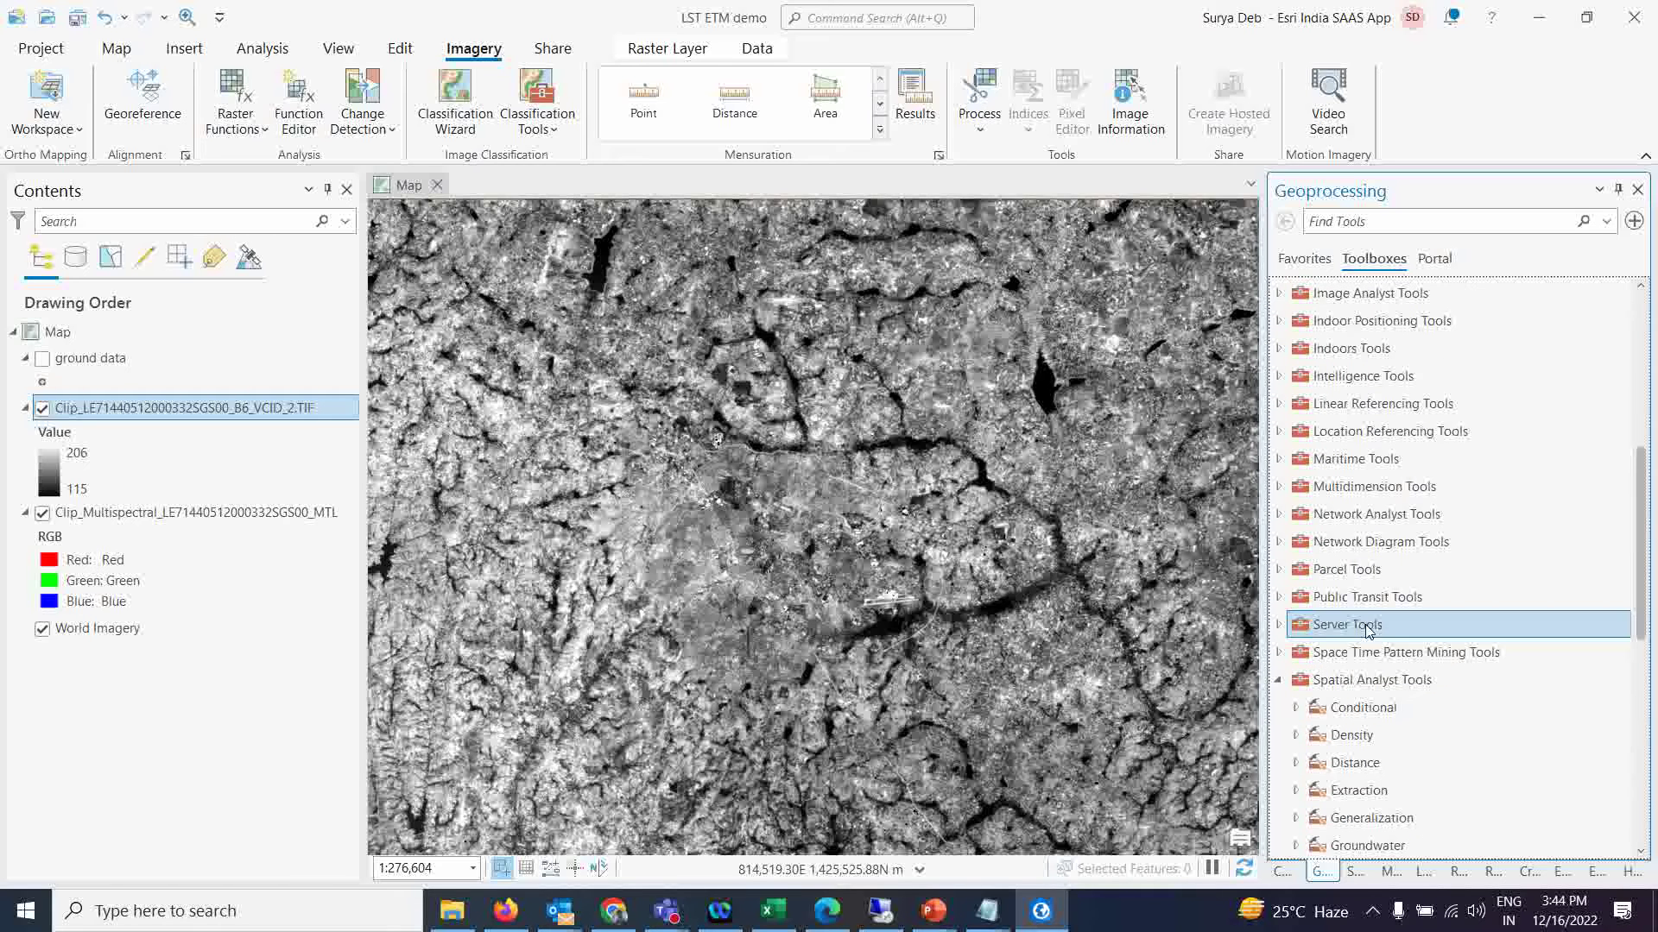
{"action": "scroll", "coordinate": [1367, 630], "scroll_direction": "down", "scroll_amount": 3}
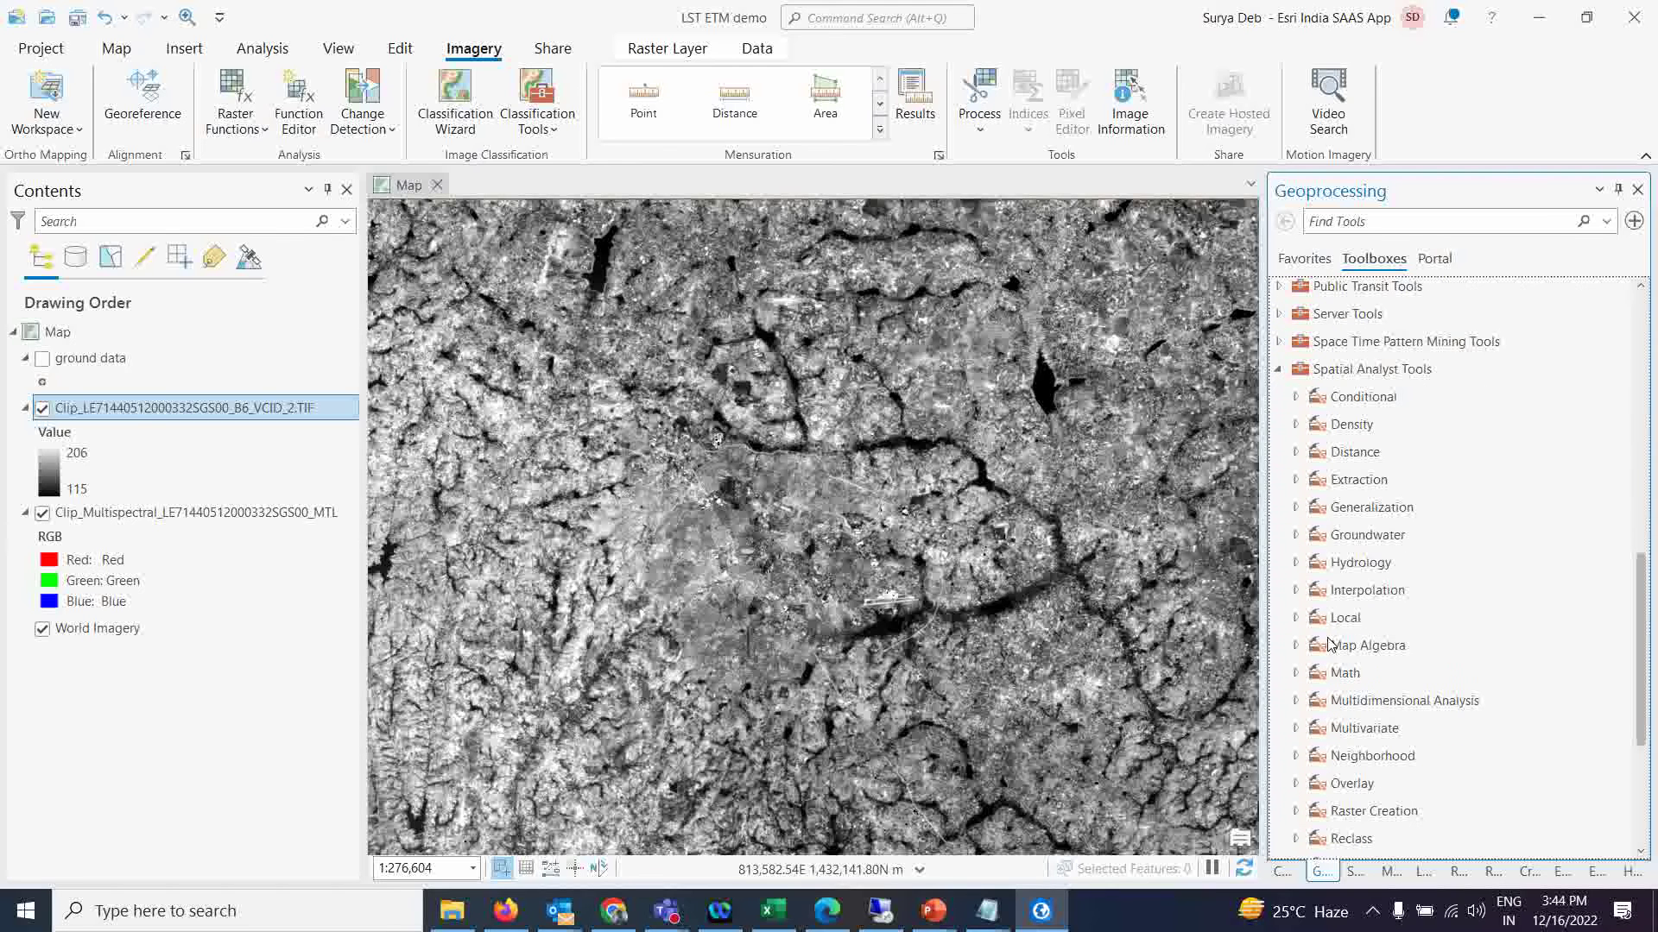
{"action": "scroll", "coordinate": [1366, 633], "scroll_direction": "down", "scroll_amount": 1}
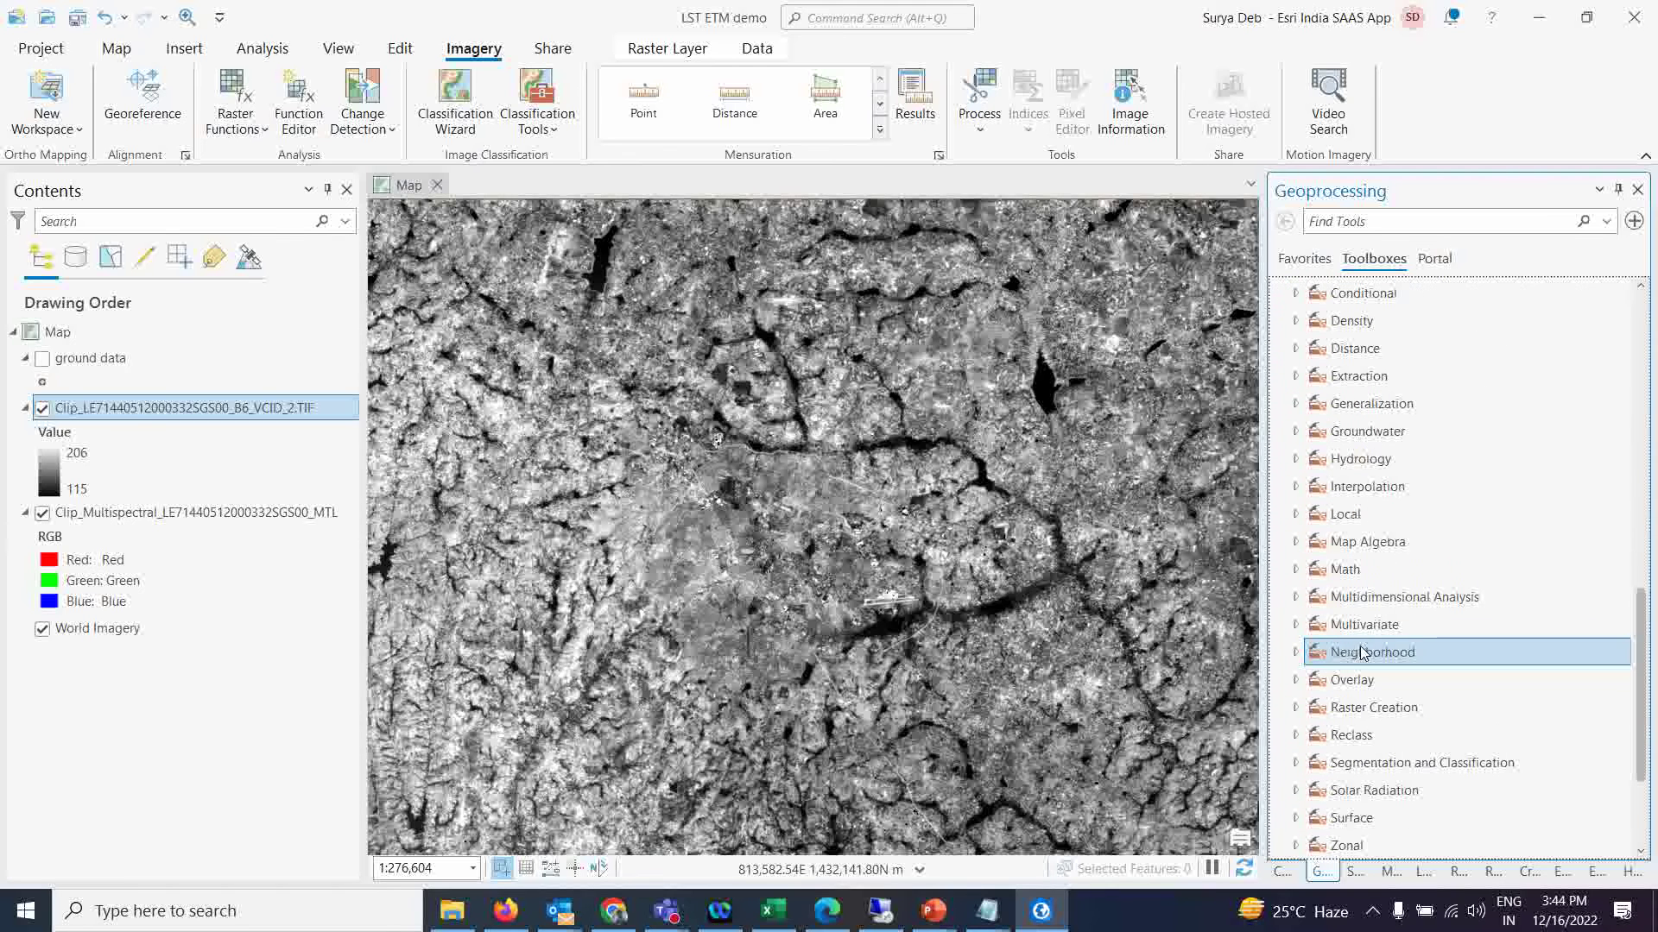
{"action": "left_click", "coordinate": [1296, 542]}
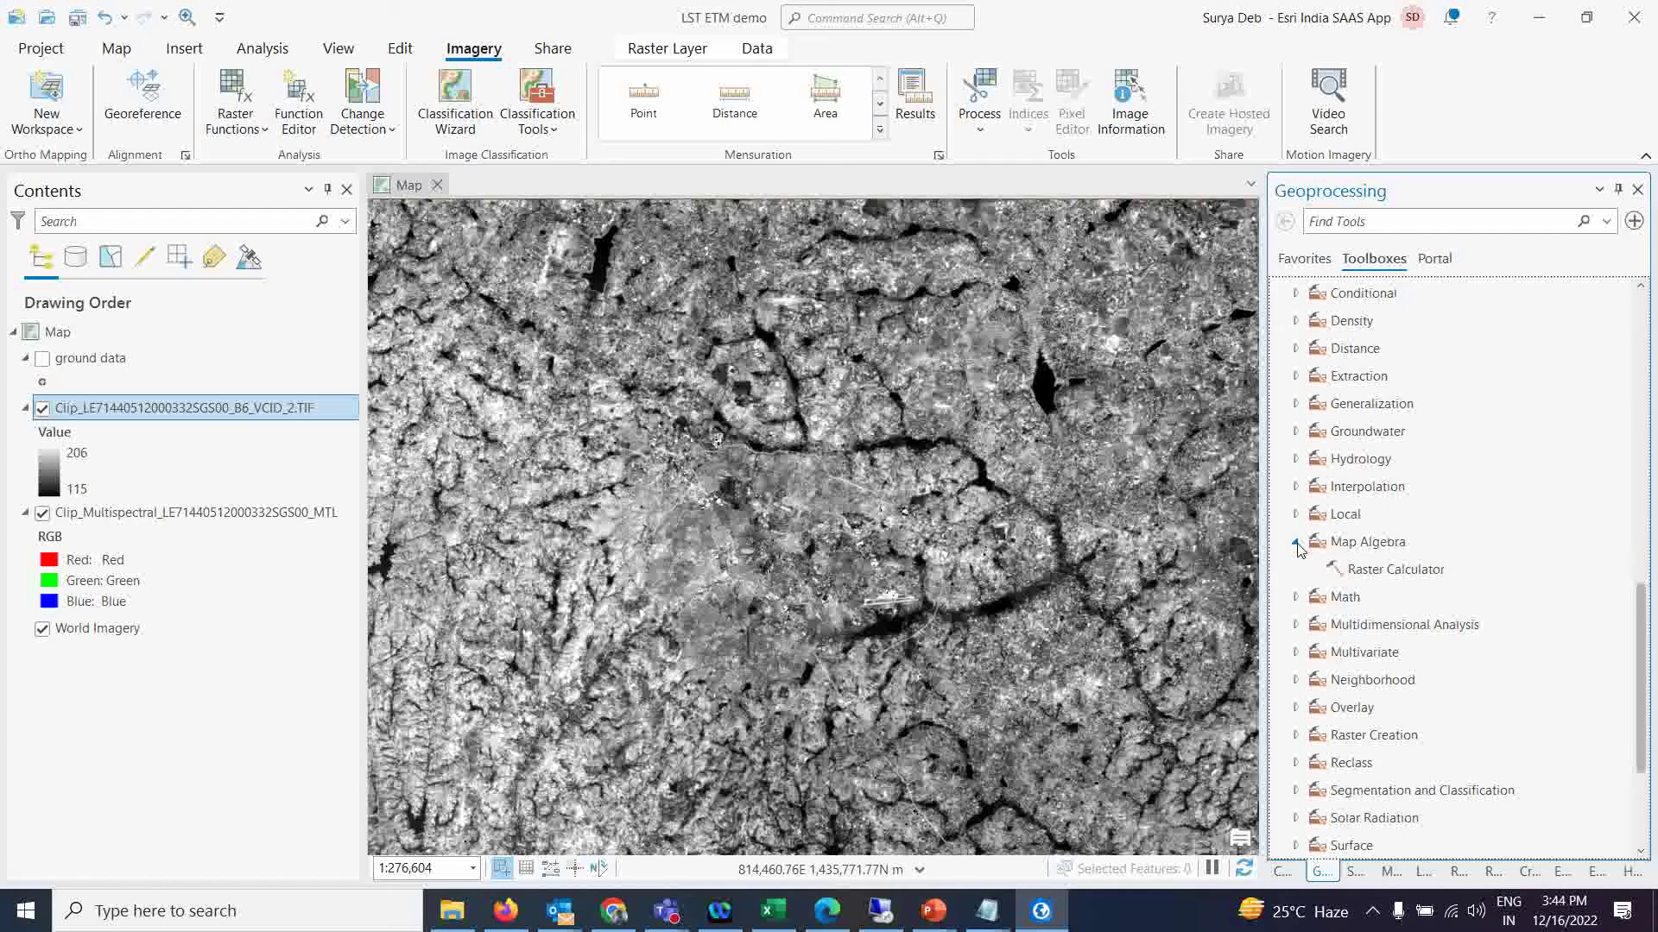
{"action": "left_click", "coordinate": [1400, 579]}
Step: Open Raster Calculator, paste the radiance formula, delete the old Landsat 5 raster name, and select the clipped Band 6 raster
{"action": "double_click", "coordinate": [1371, 572]}
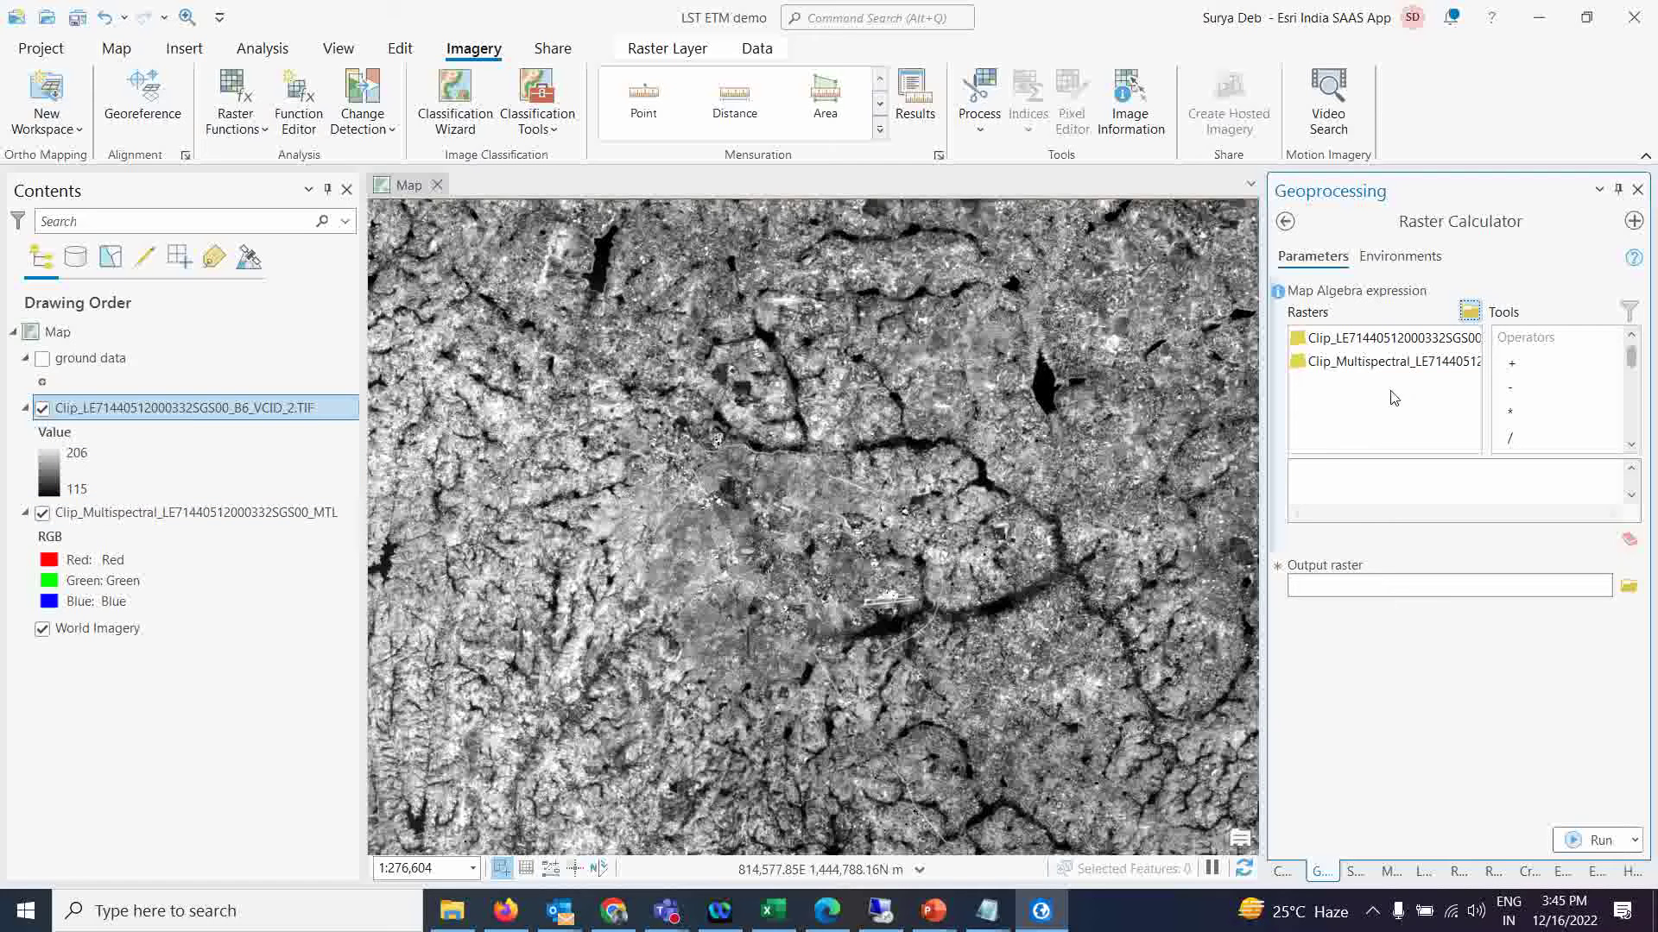
{"action": "left_click", "coordinate": [1319, 472]}
{"action": "key", "text": "ctrl+v"}
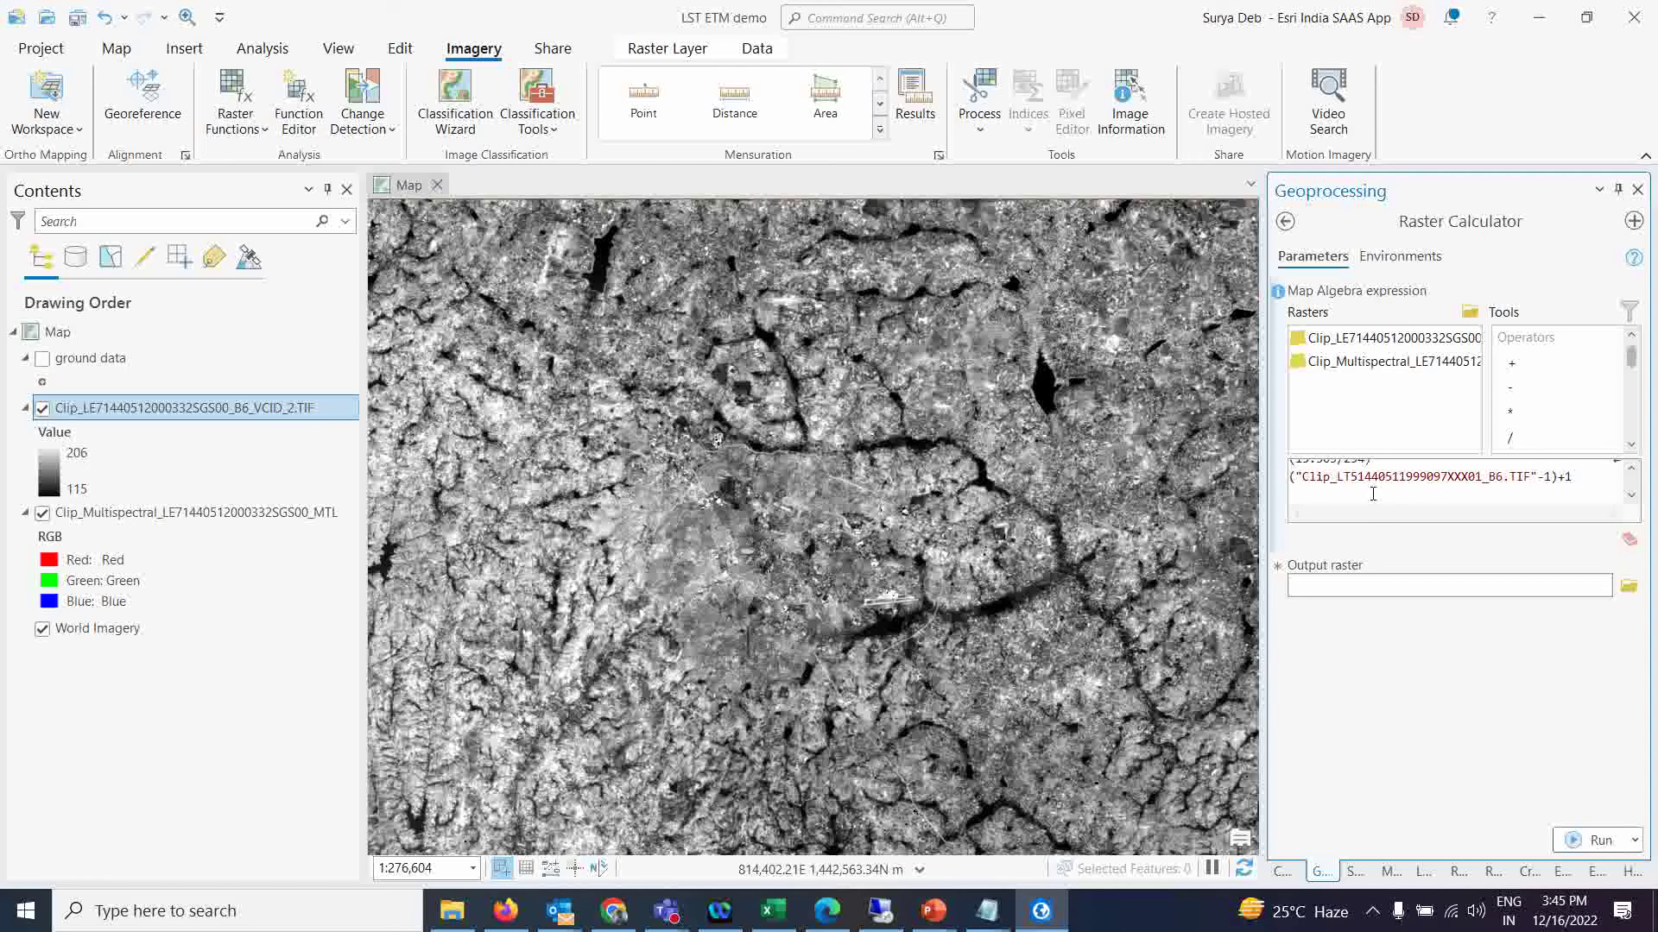
{"action": "scroll", "coordinate": [1373, 494], "scroll_direction": "up", "scroll_amount": 1}
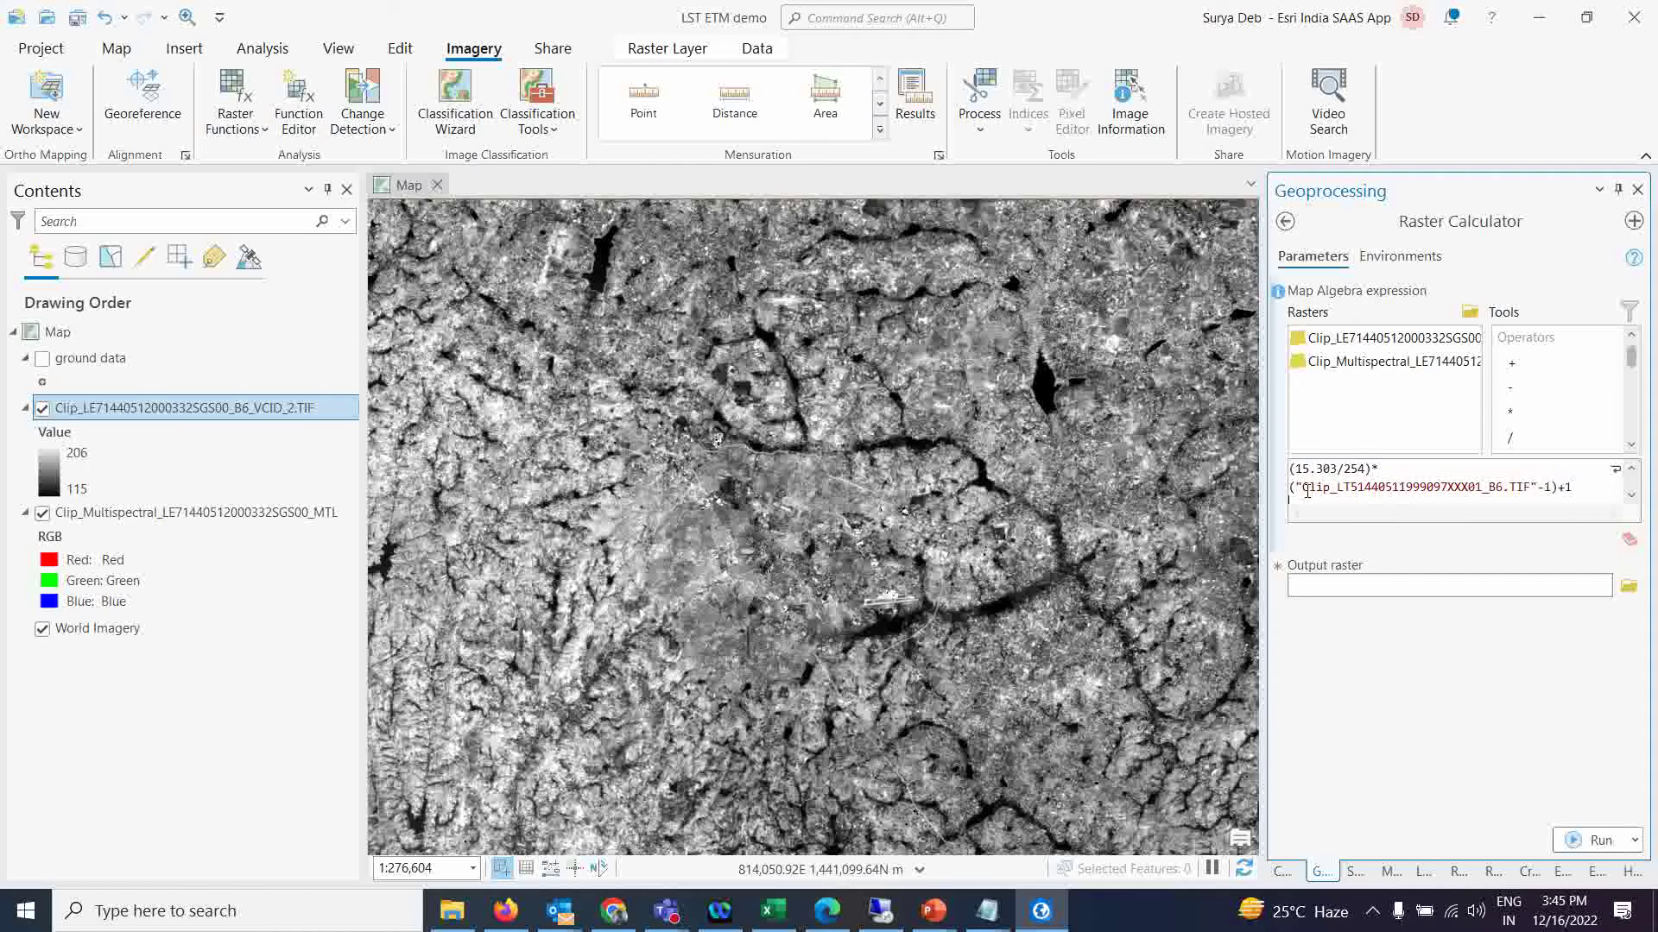
{"action": "left_click_drag", "start_coordinate": [1303, 489], "coordinate": [1533, 489]}
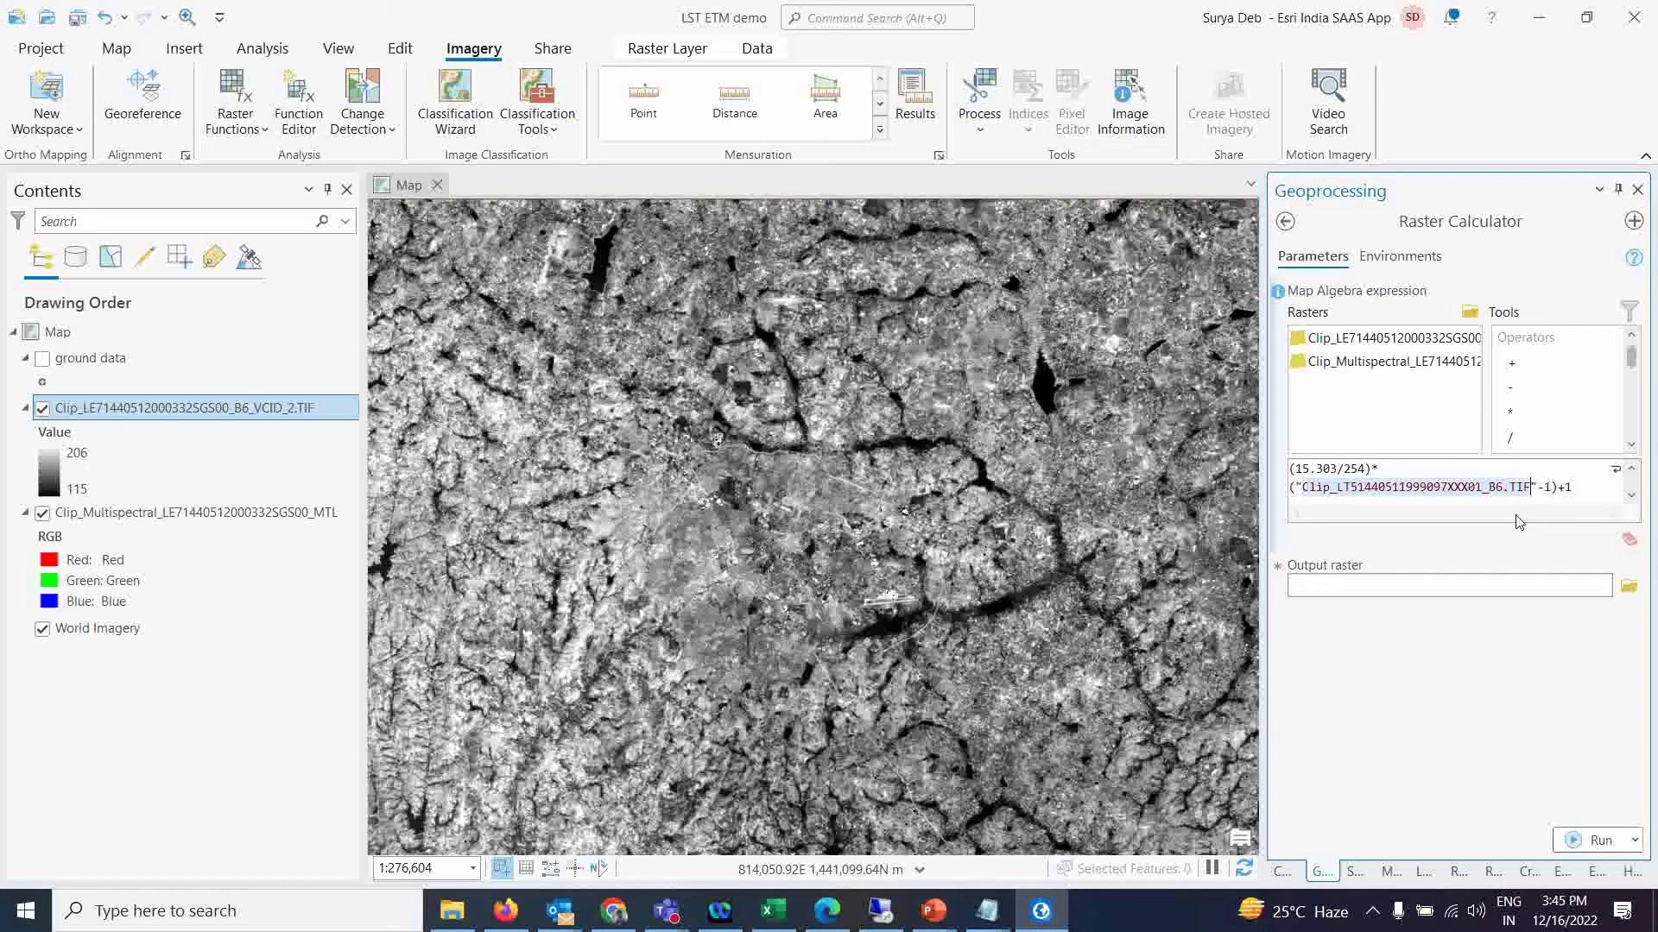
{"action": "key", "text": "BackSpace"}
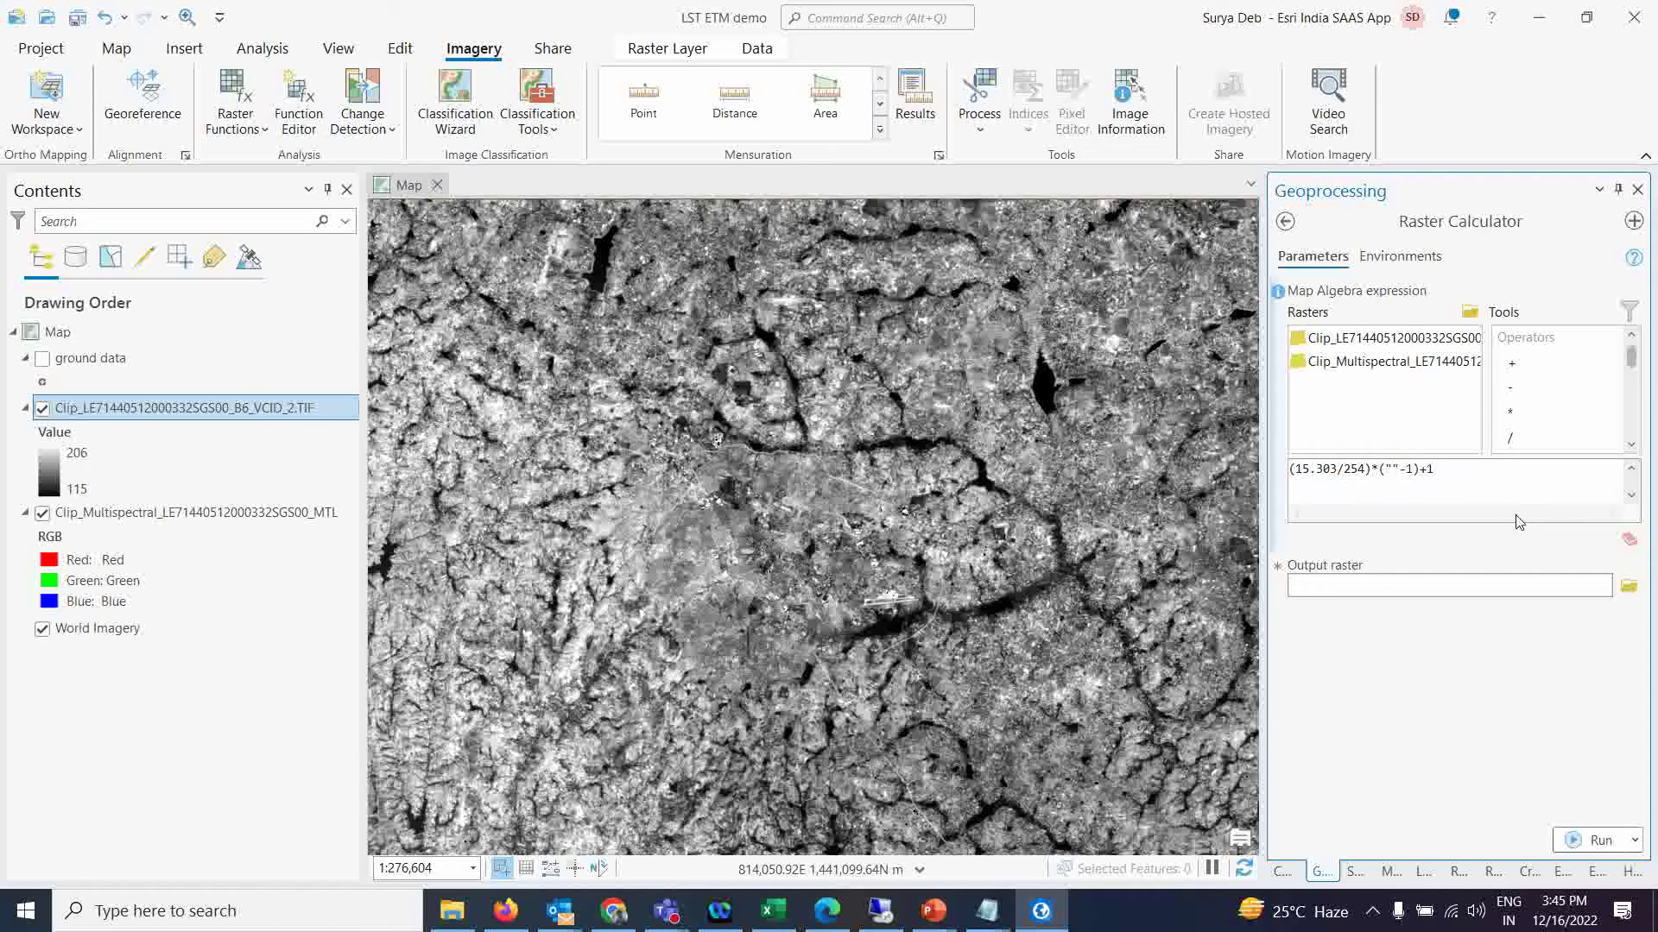
{"action": "left_click", "coordinate": [1351, 341]}
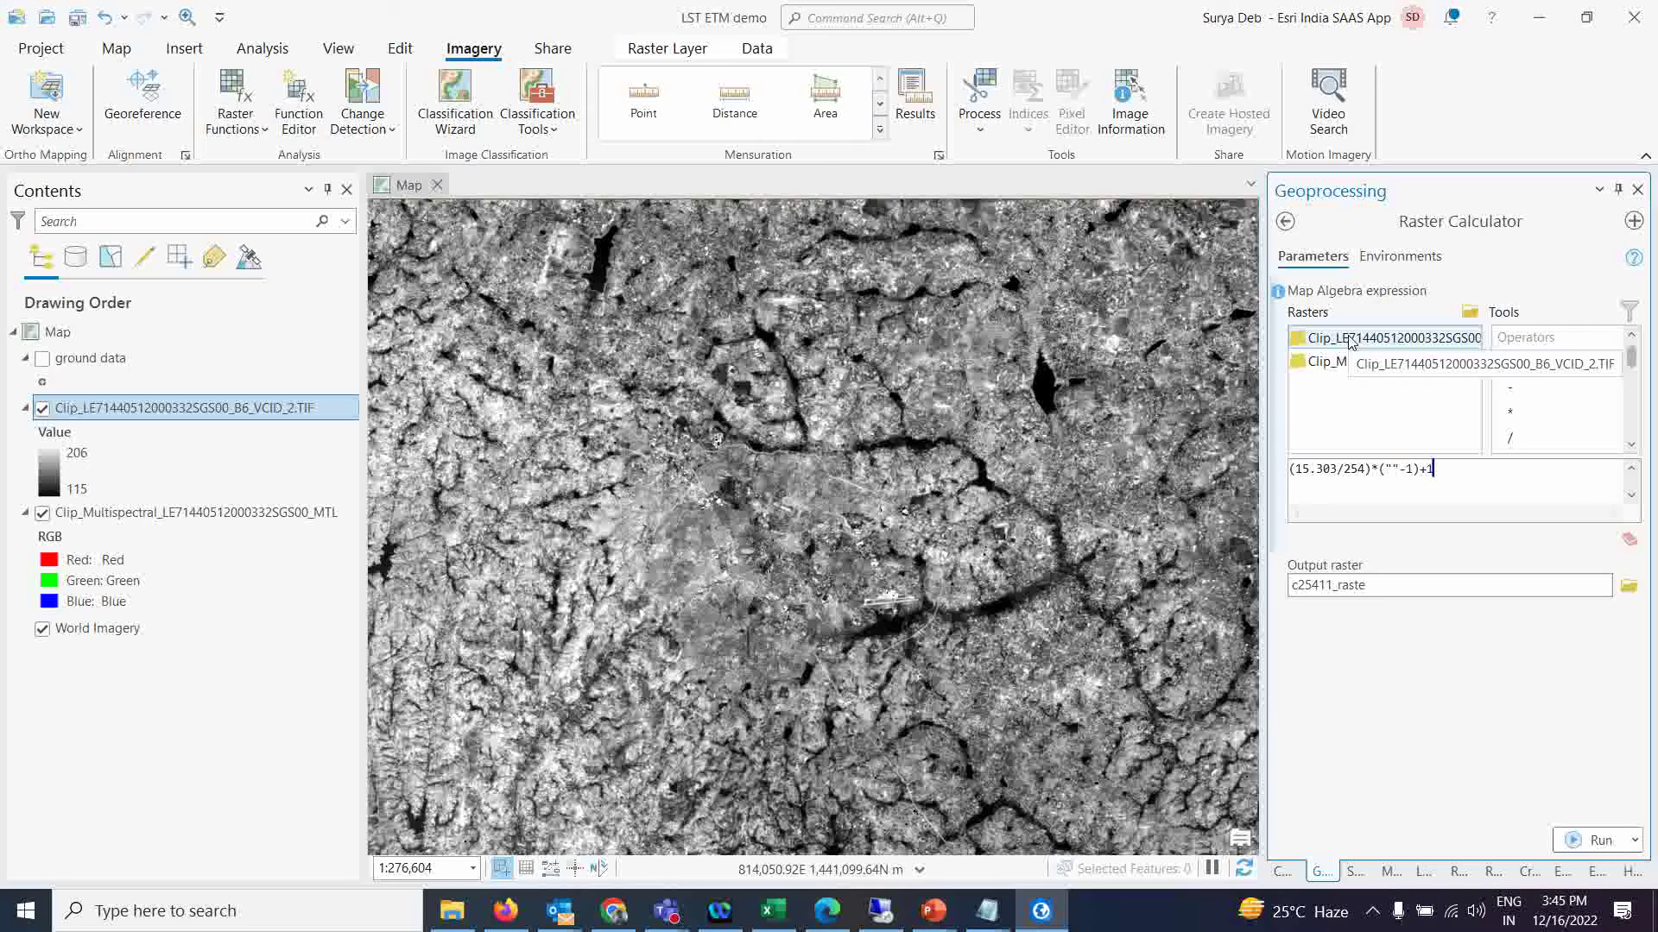
Step: Clear the faulty expression, re-paste the radiance formula and erase the old raster name
{"action": "double_click", "coordinate": [1351, 341]}
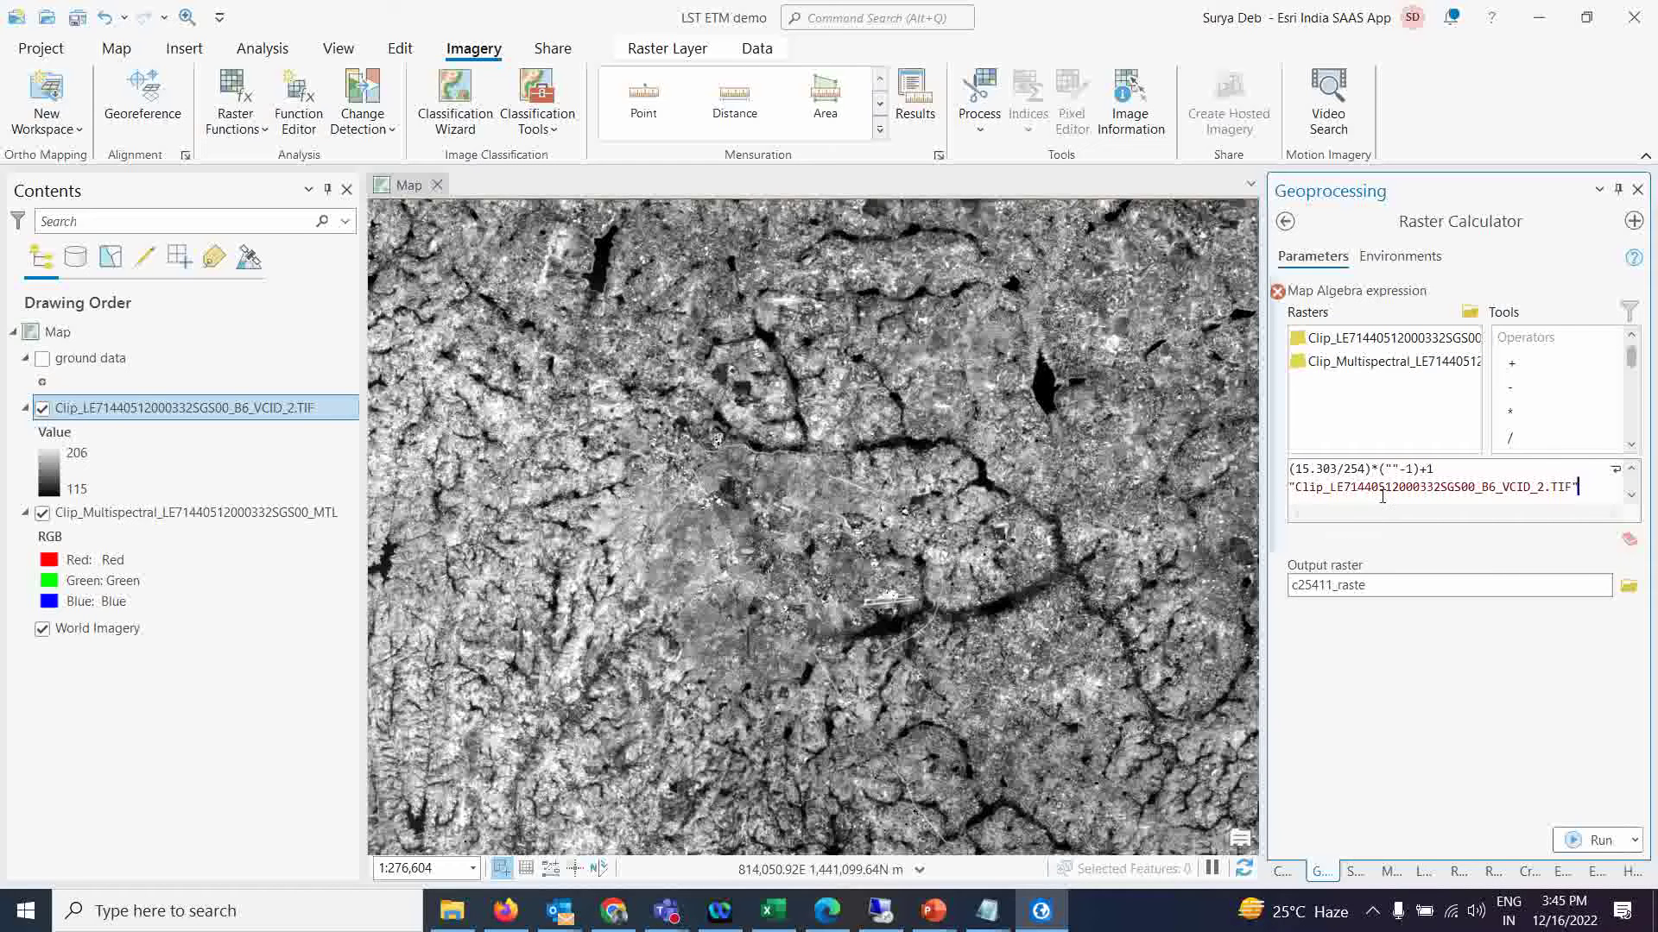
{"action": "left_click_drag", "start_coordinate": [1590, 486], "coordinate": [1287, 488]}
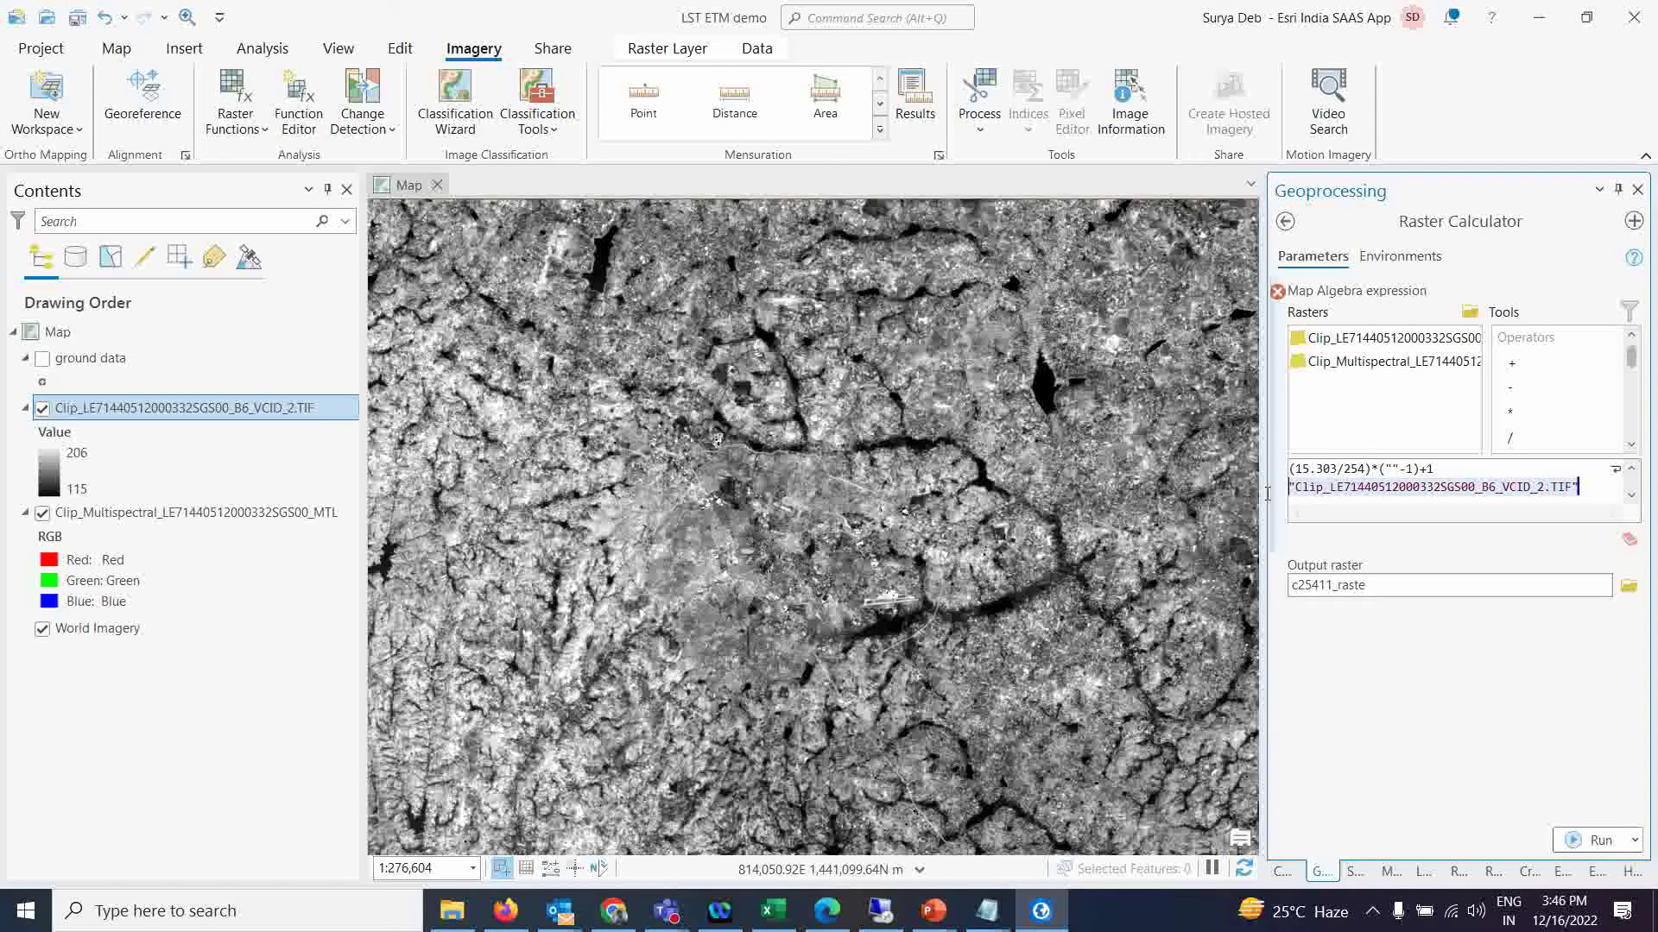
{"action": "left_click", "coordinate": [1554, 490]}
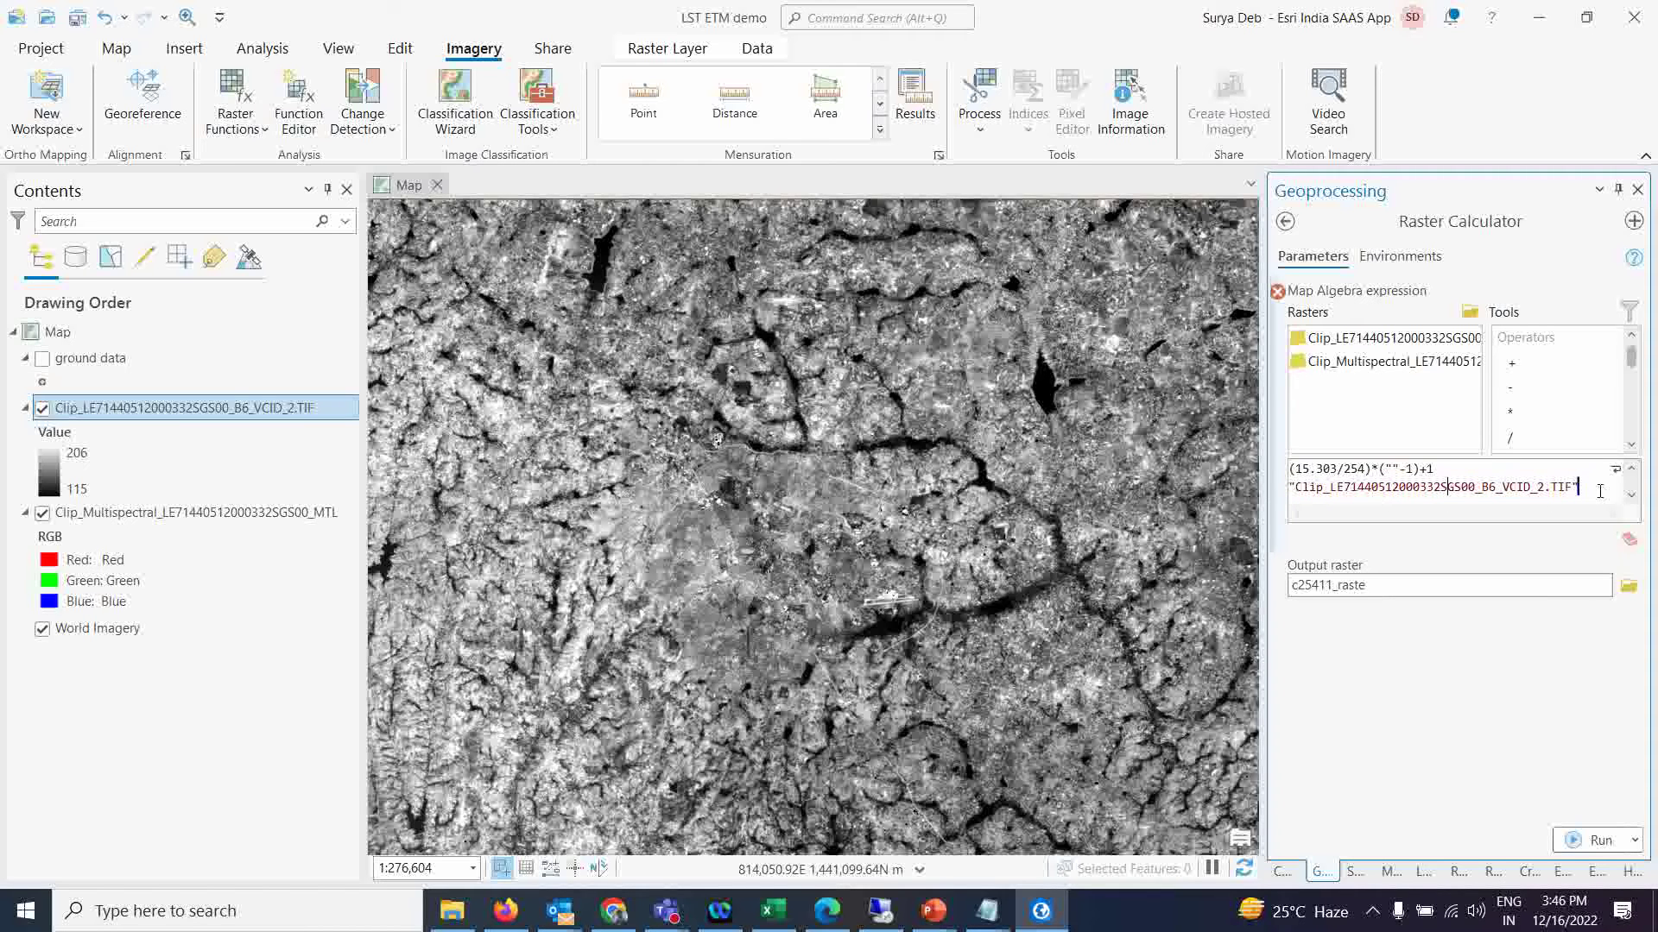
{"action": "left_click_drag", "start_coordinate": [1599, 490], "coordinate": [1253, 464]}
{"action": "key", "text": "BackSpace"}
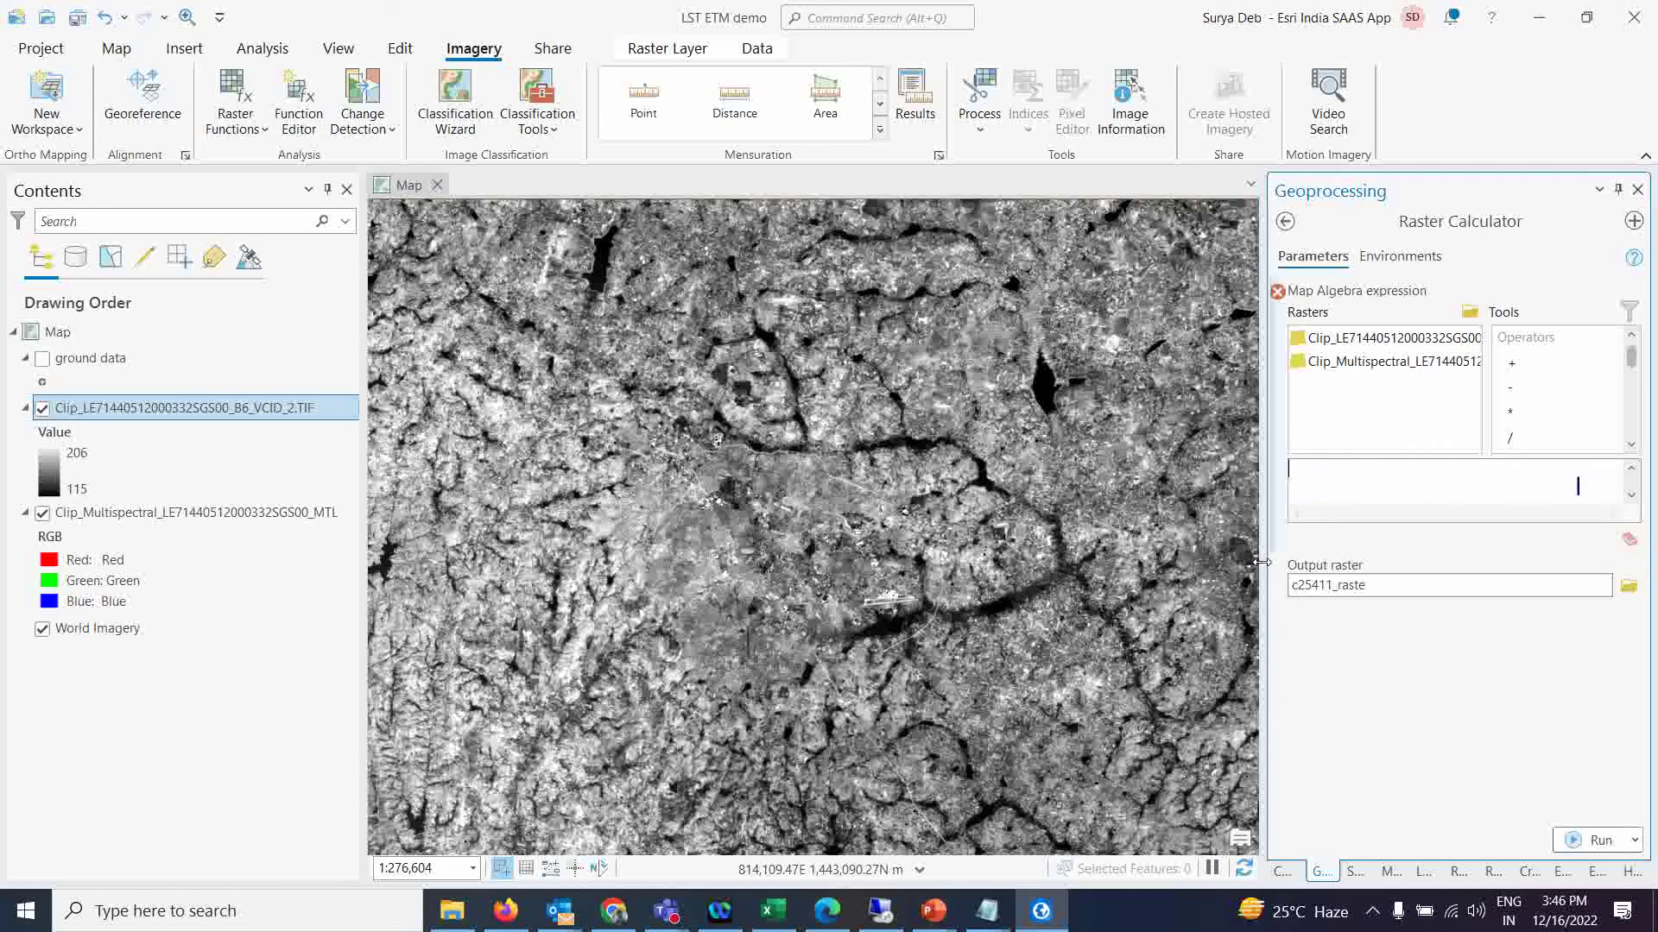
{"action": "key", "text": "ctrl+v"}
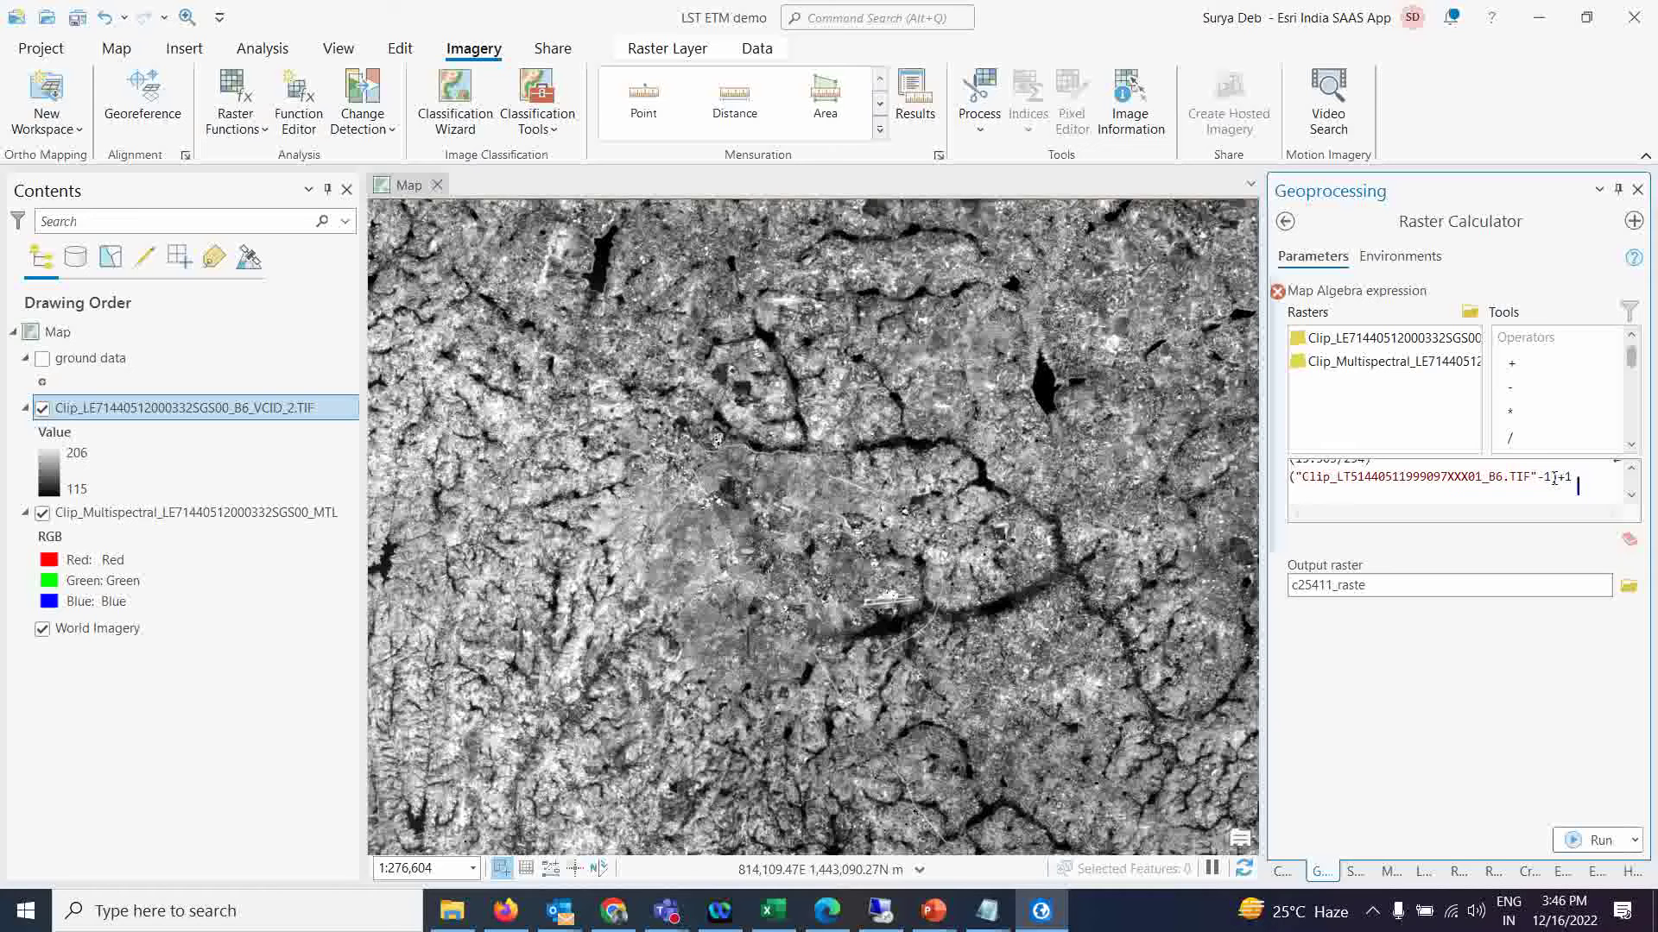
{"action": "key", "text": "BackSpace"}
{"action": "key", "text": "BackSpace"}
{"action": "key", "text": "BackSpace"}
{"action": "key", "text": "BackSpace"}
{"action": "key", "text": "BackSpace"}
{"action": "key", "text": "BackSpace"}
{"action": "key", "text": "BackSpace"}
{"action": "key", "text": "BackSpace"}
{"action": "key", "text": "BackSpace"}
{"action": "key", "text": "BackSpace"}
{"action": "key", "text": "BackSpace"}
{"action": "key", "text": "BackSpace"}
{"action": "key", "text": "BackSpace"}
{"action": "key", "text": "BackSpace"}
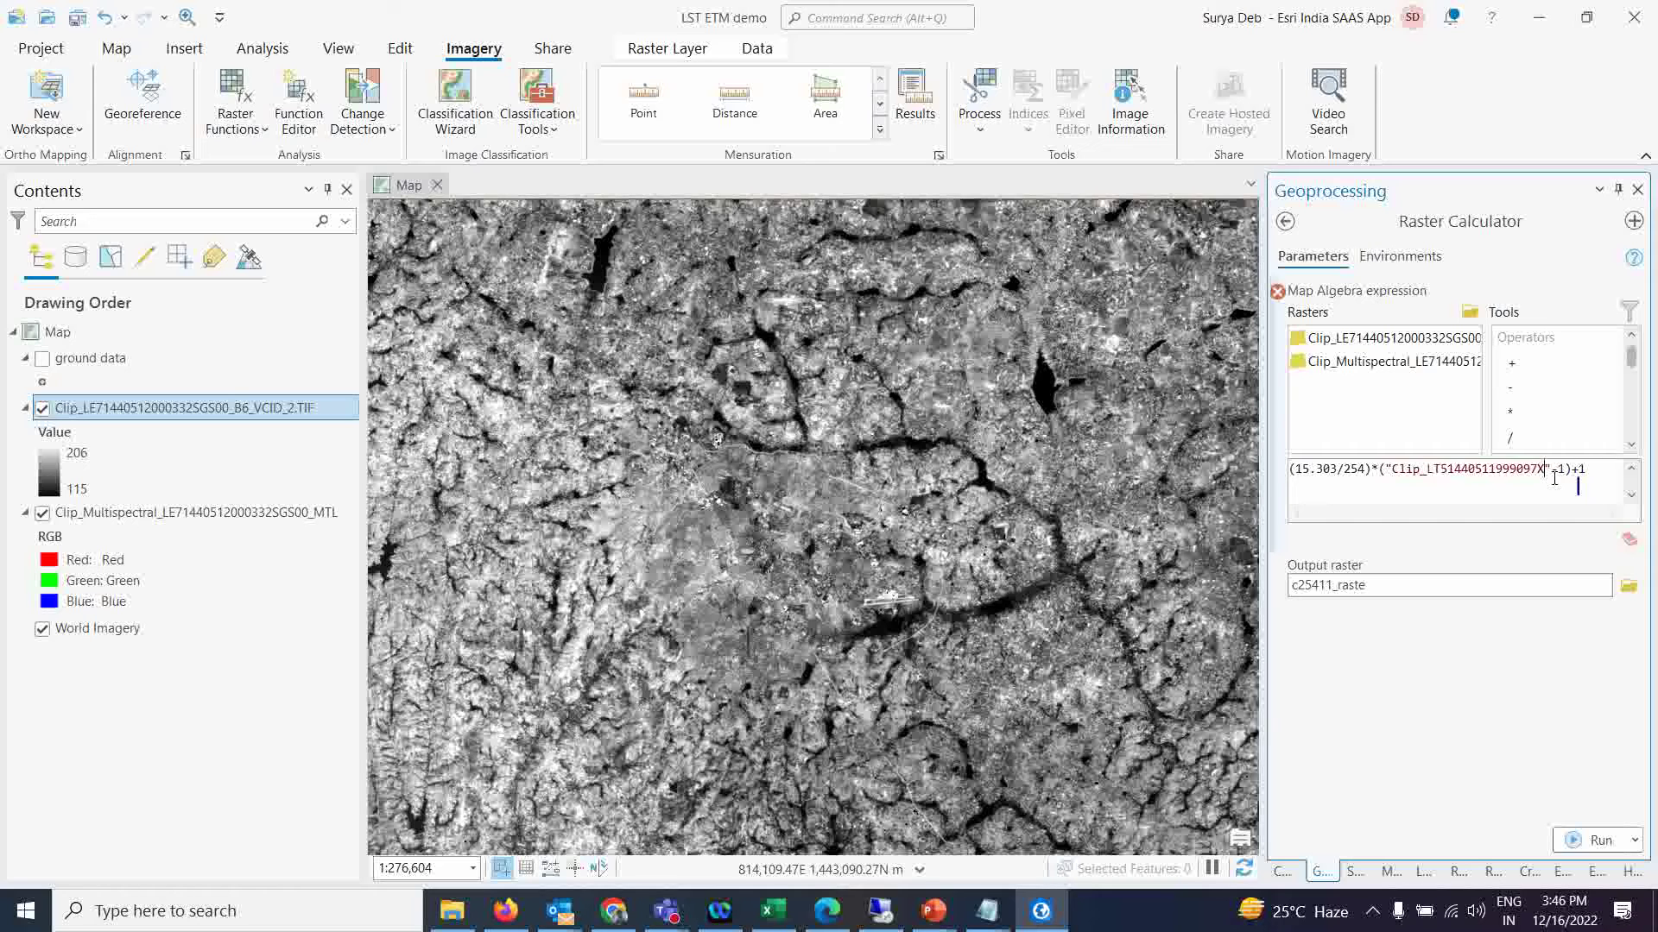
{"action": "key", "text": "BackSpace"}
{"action": "key", "text": "BackSpace"}
{"action": "key", "text": "BackSpace"}
{"action": "key", "text": "BackSpace"}
{"action": "key", "text": "BackSpace"}
{"action": "key", "text": "BackSpace"}
{"action": "key", "text": "BackSpace"}
{"action": "key", "text": "BackSpace"}
{"action": "key", "text": "BackSpace"}
{"action": "key", "text": "BackSpace"}
{"action": "key", "text": "BackSpace"}
{"action": "key", "text": "BackSpace"}
{"action": "key", "text": "BackSpace"}
{"action": "key", "text": "BackSpace"}
{"action": "key", "text": "BackSpace"}
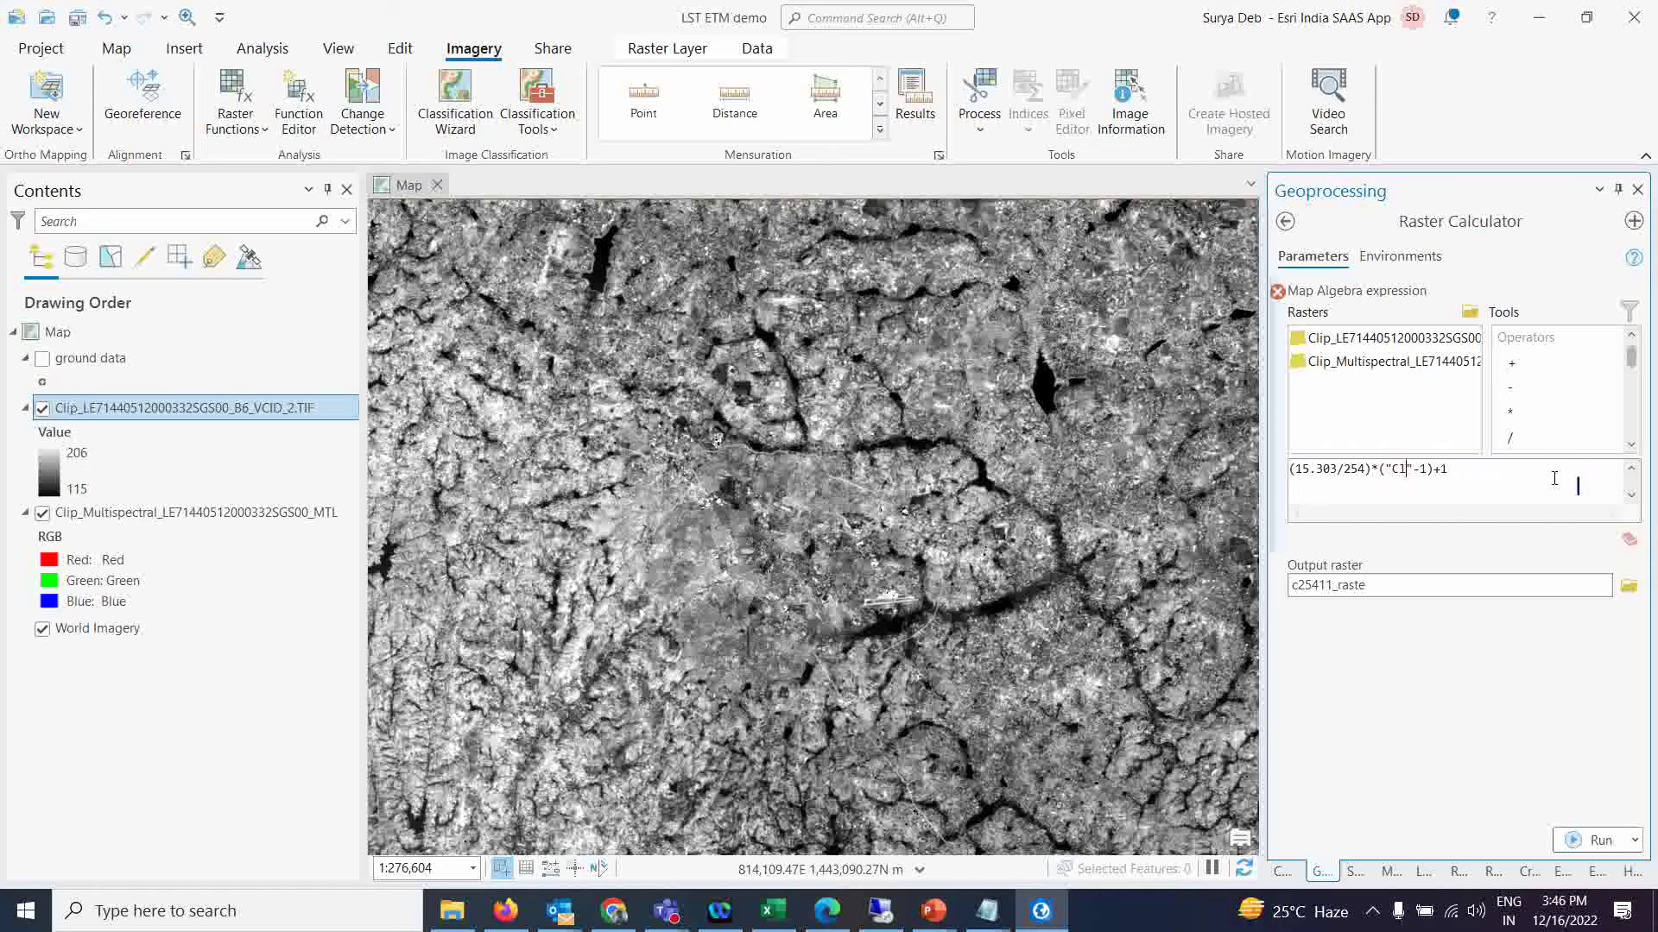
{"action": "key", "text": "BackSpace"}
{"action": "key", "text": "BackSpace"}
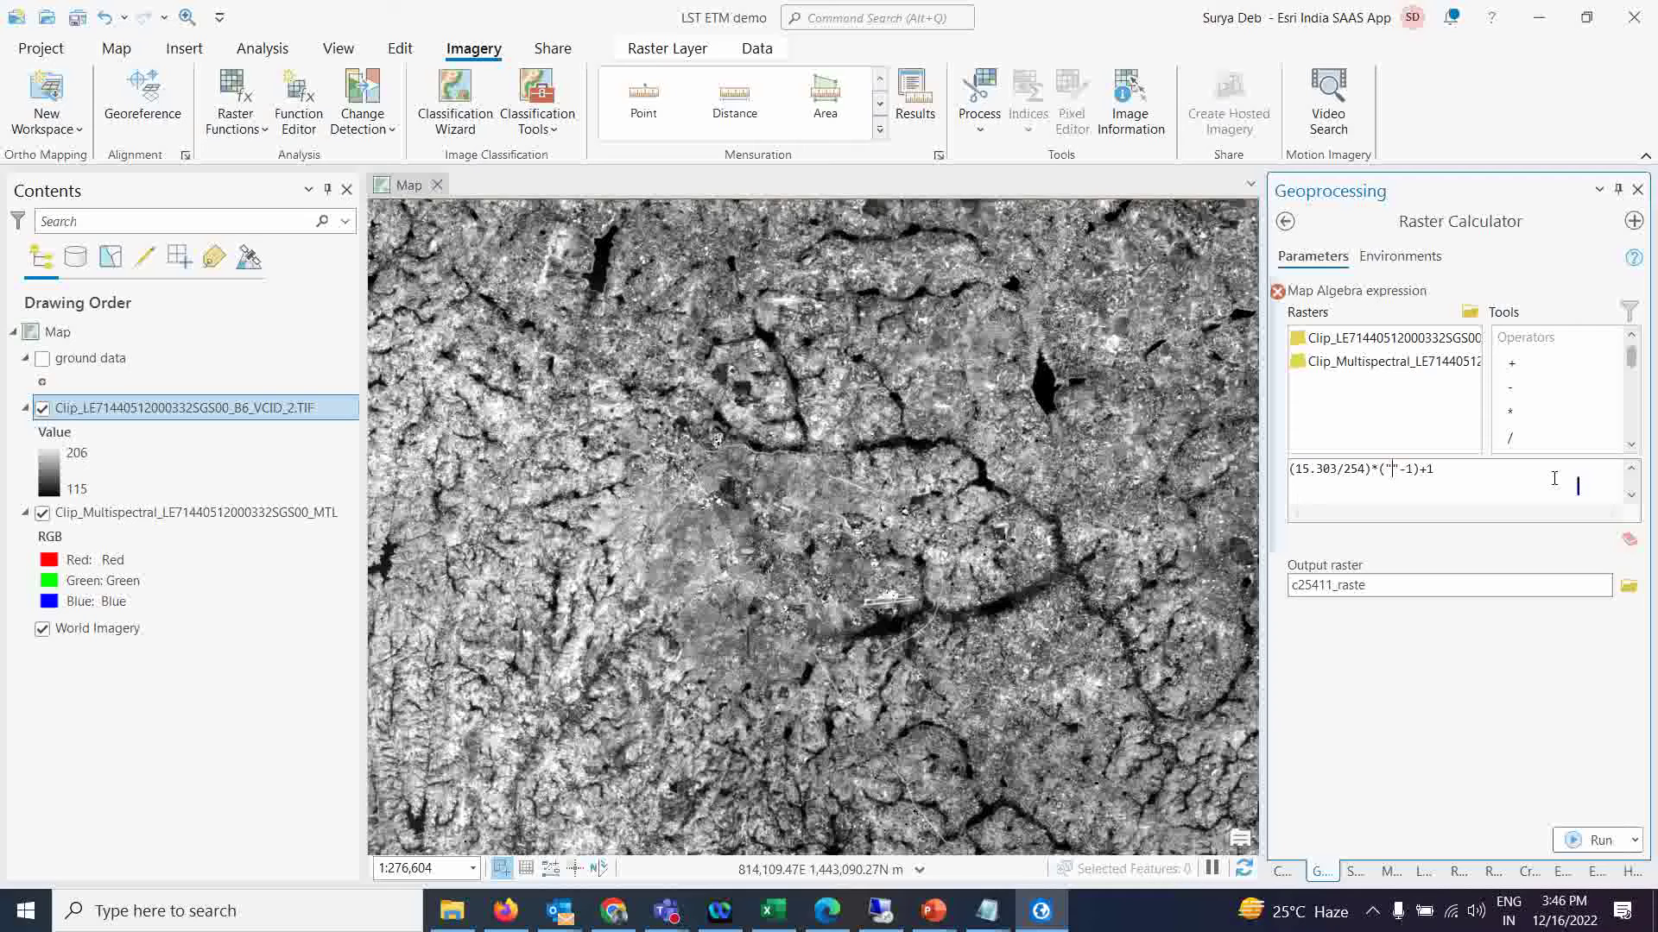
{"action": "left_click", "coordinate": [1352, 349]}
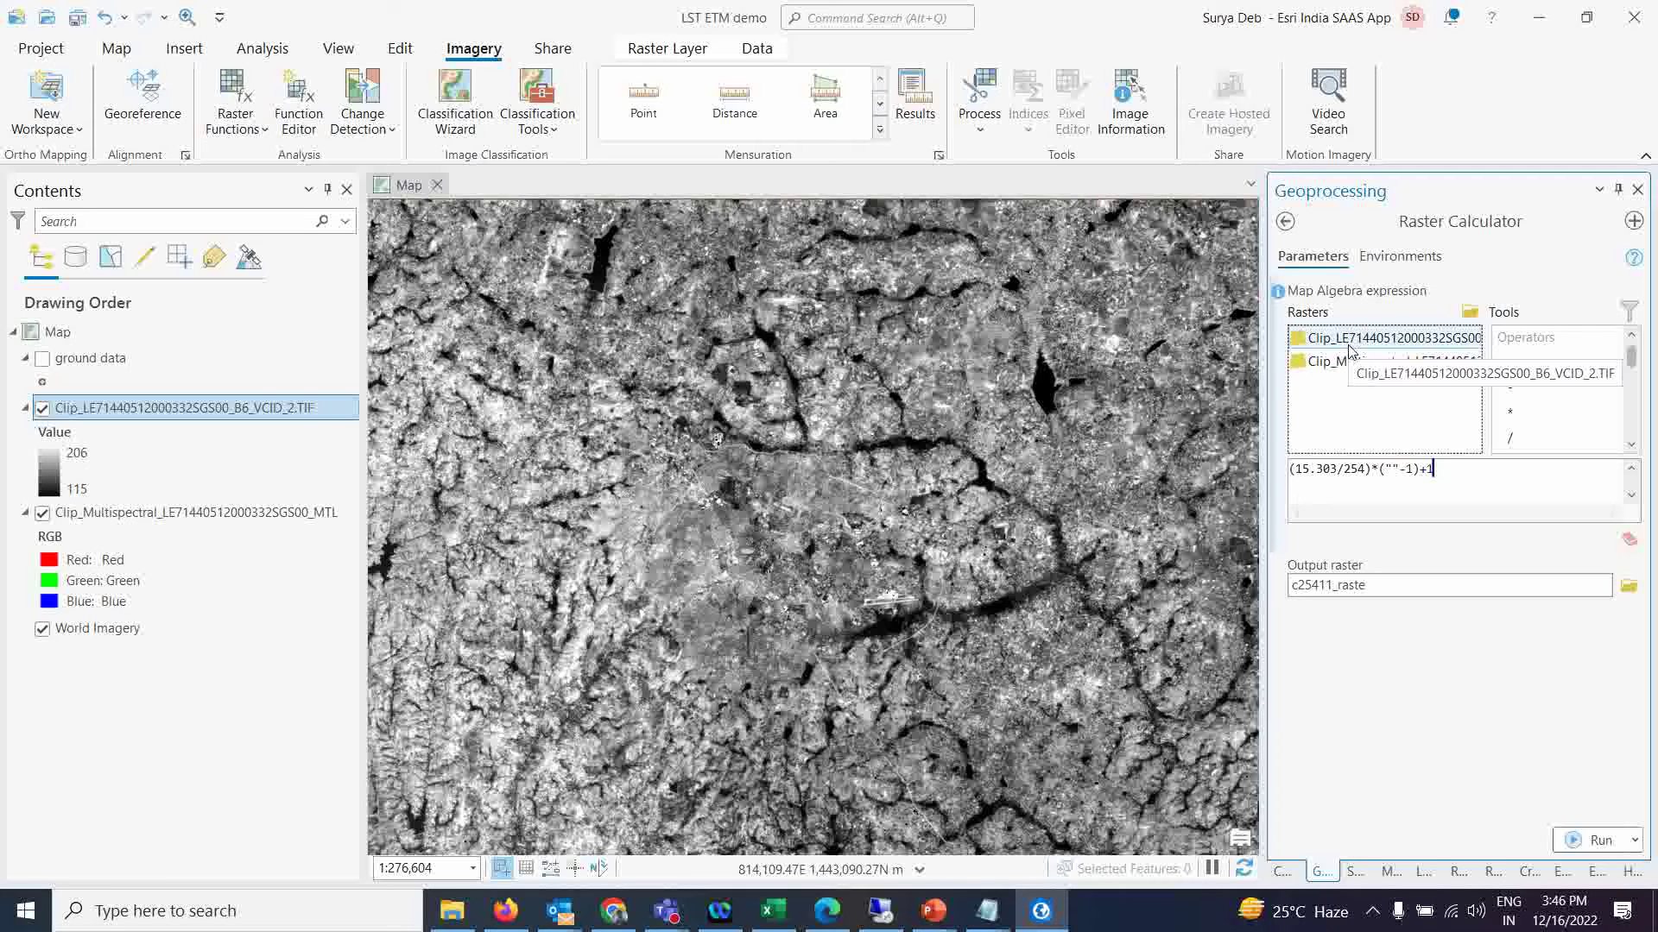
{"action": "left_click", "coordinate": [1401, 479]}
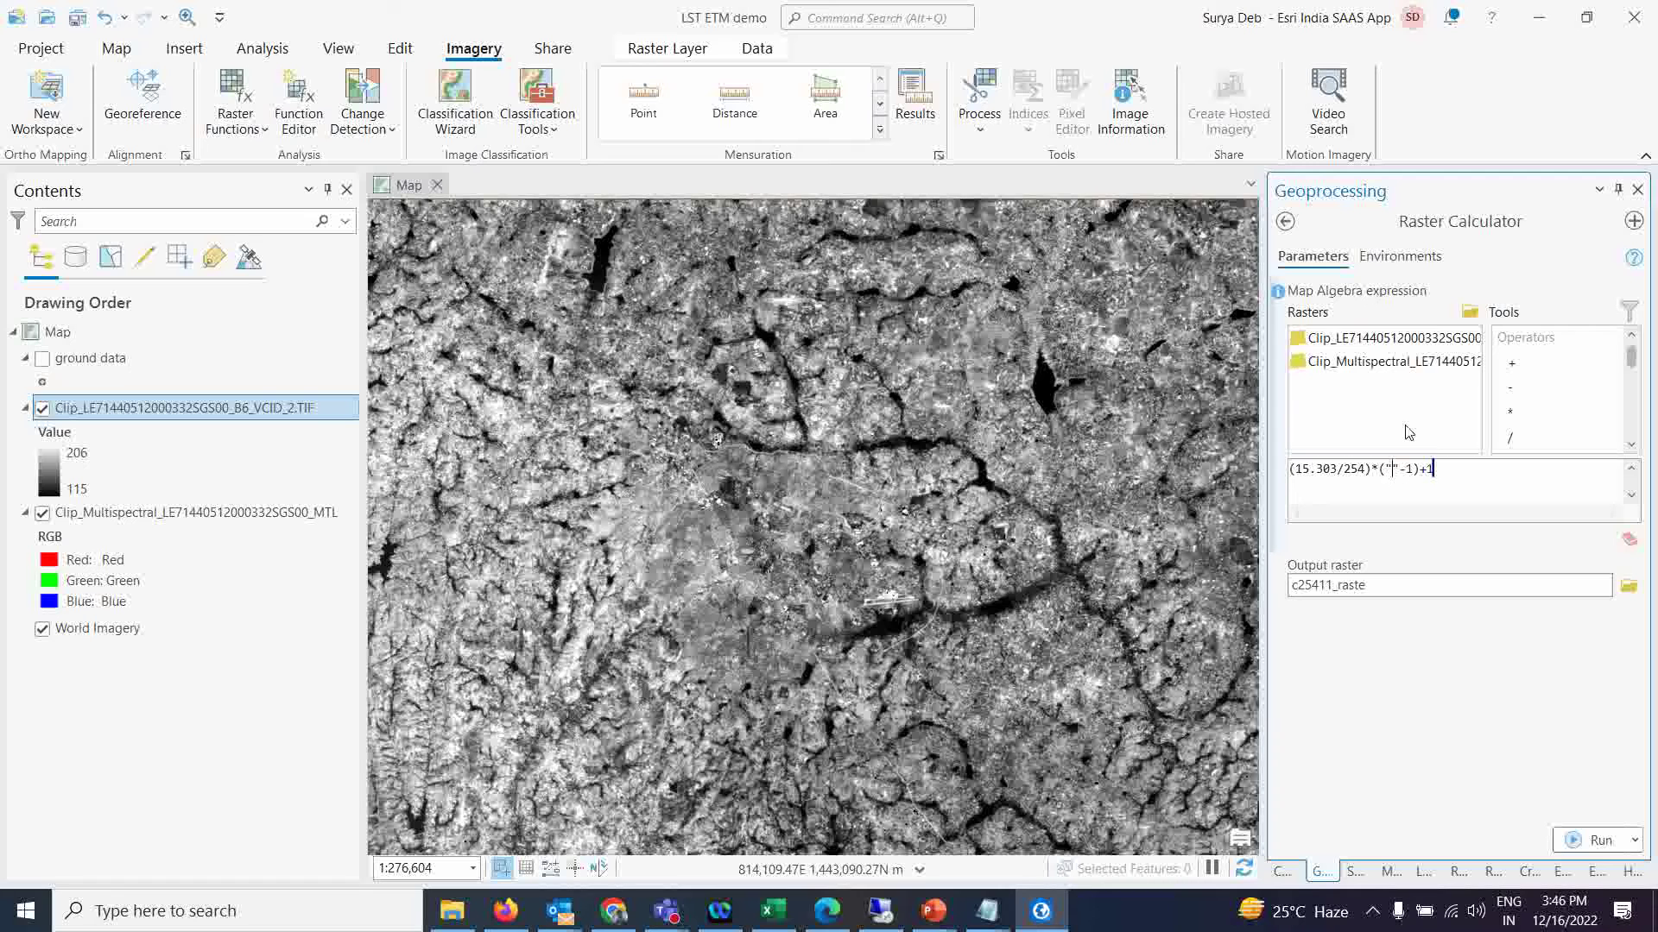
{"action": "double_click", "coordinate": [1357, 342]}
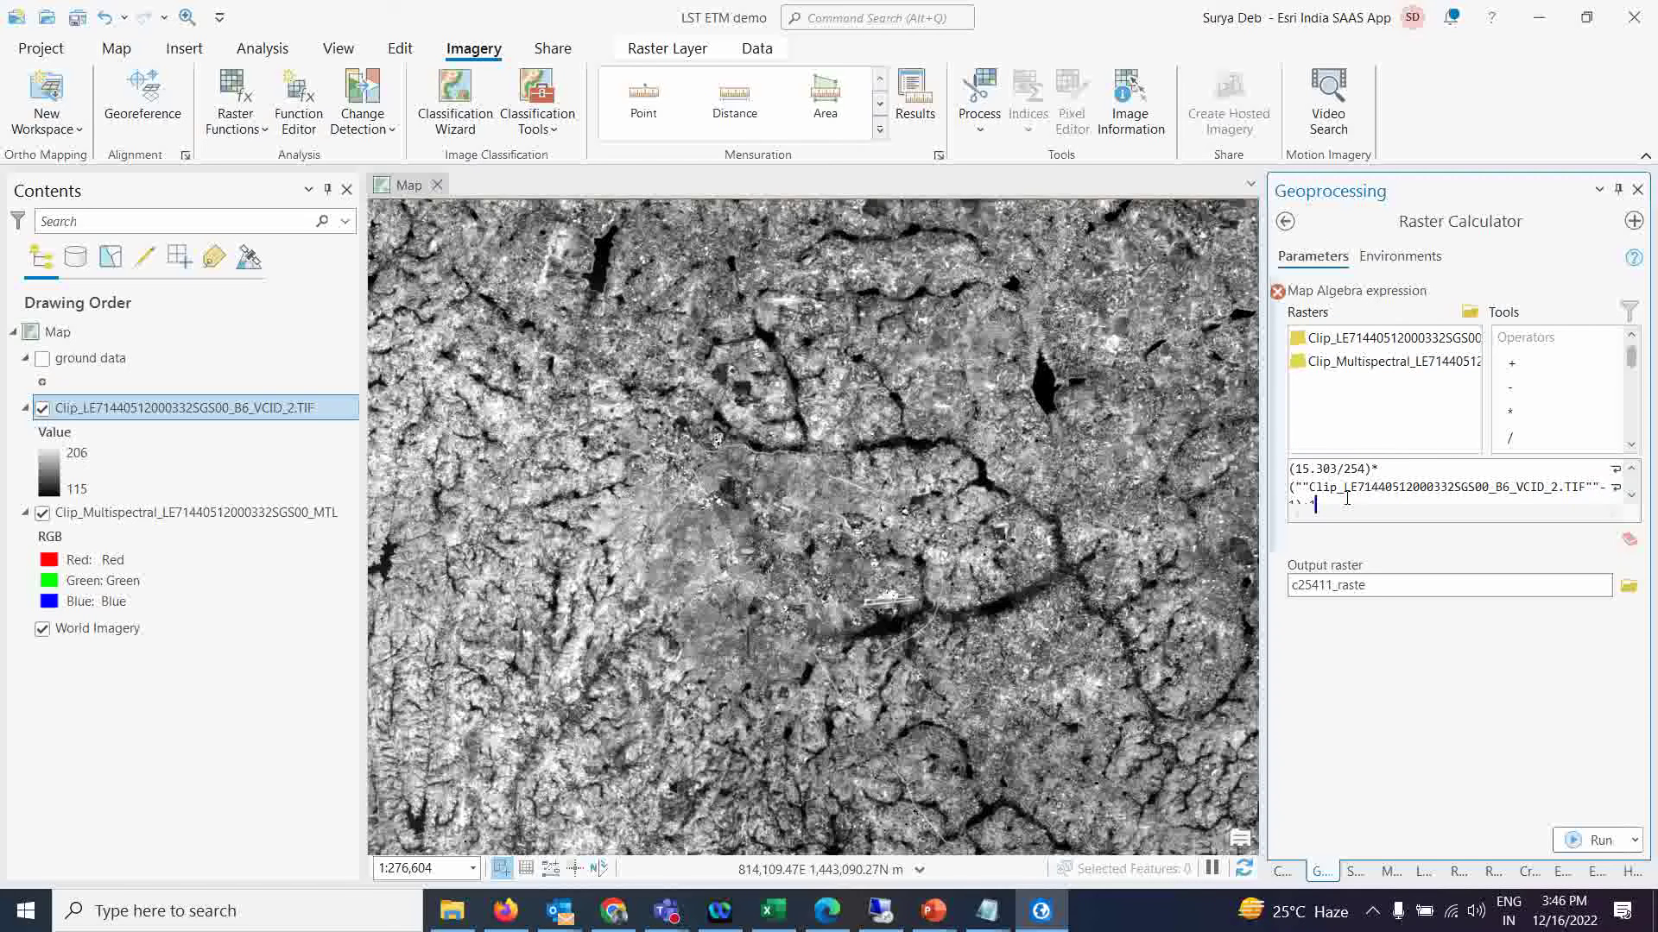
{"action": "left_click", "coordinate": [1630, 496]}
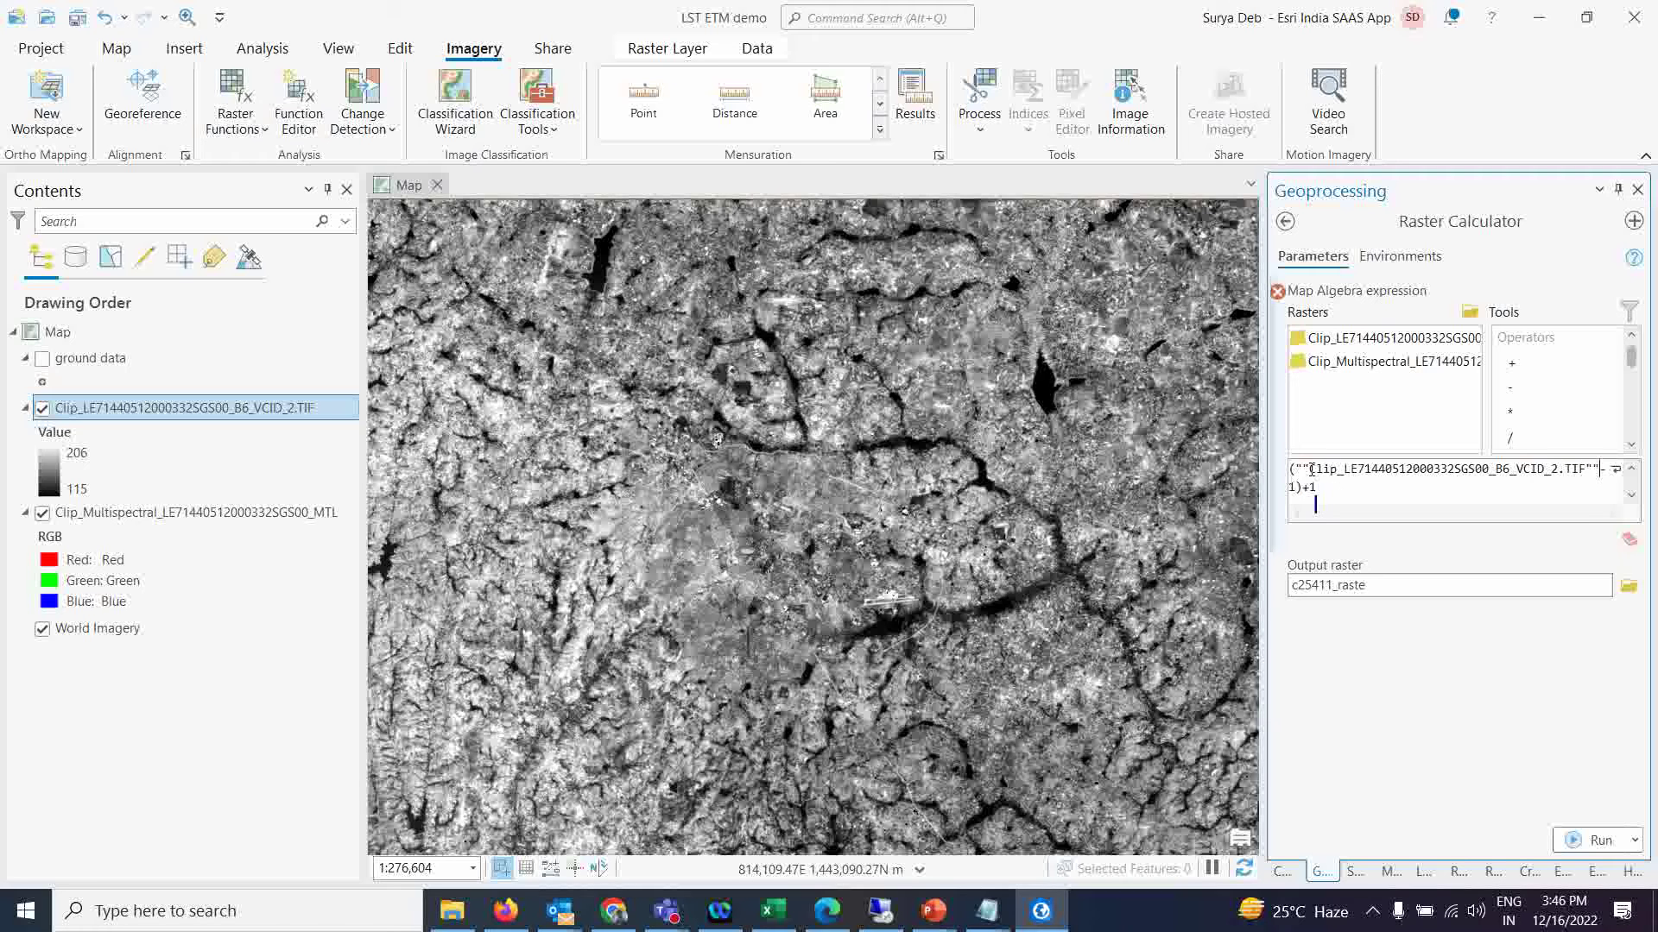
{"action": "key", "text": "BackSpace"}
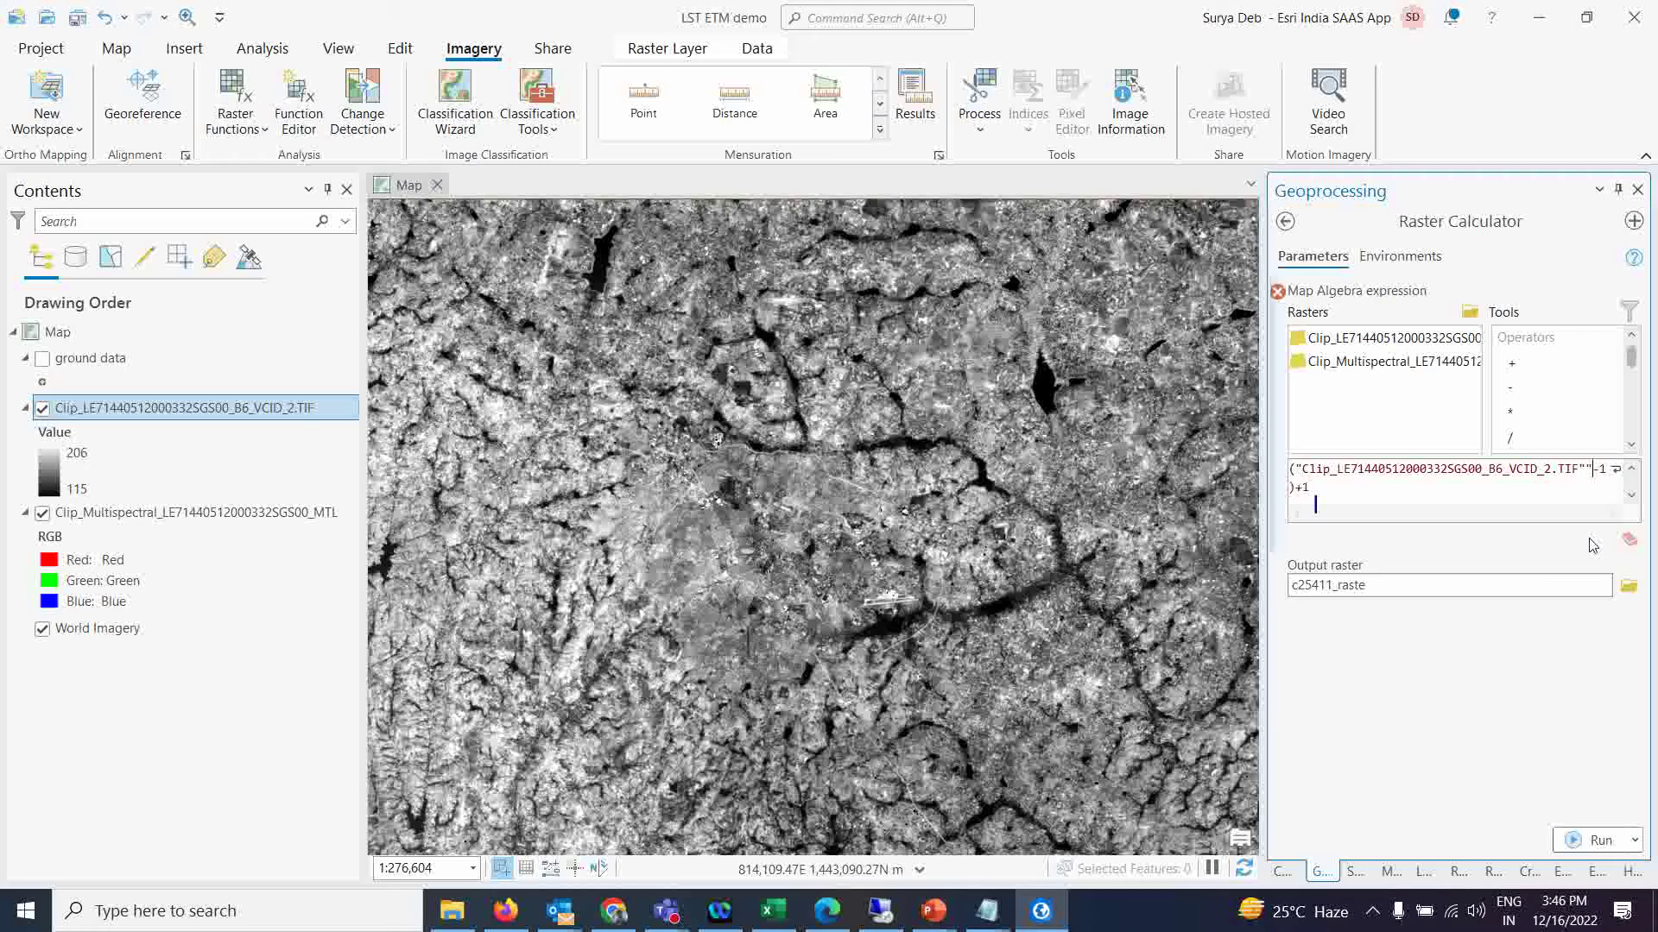
{"action": "key", "text": "BackSpace"}
{"action": "left_click", "coordinate": [1632, 470]}
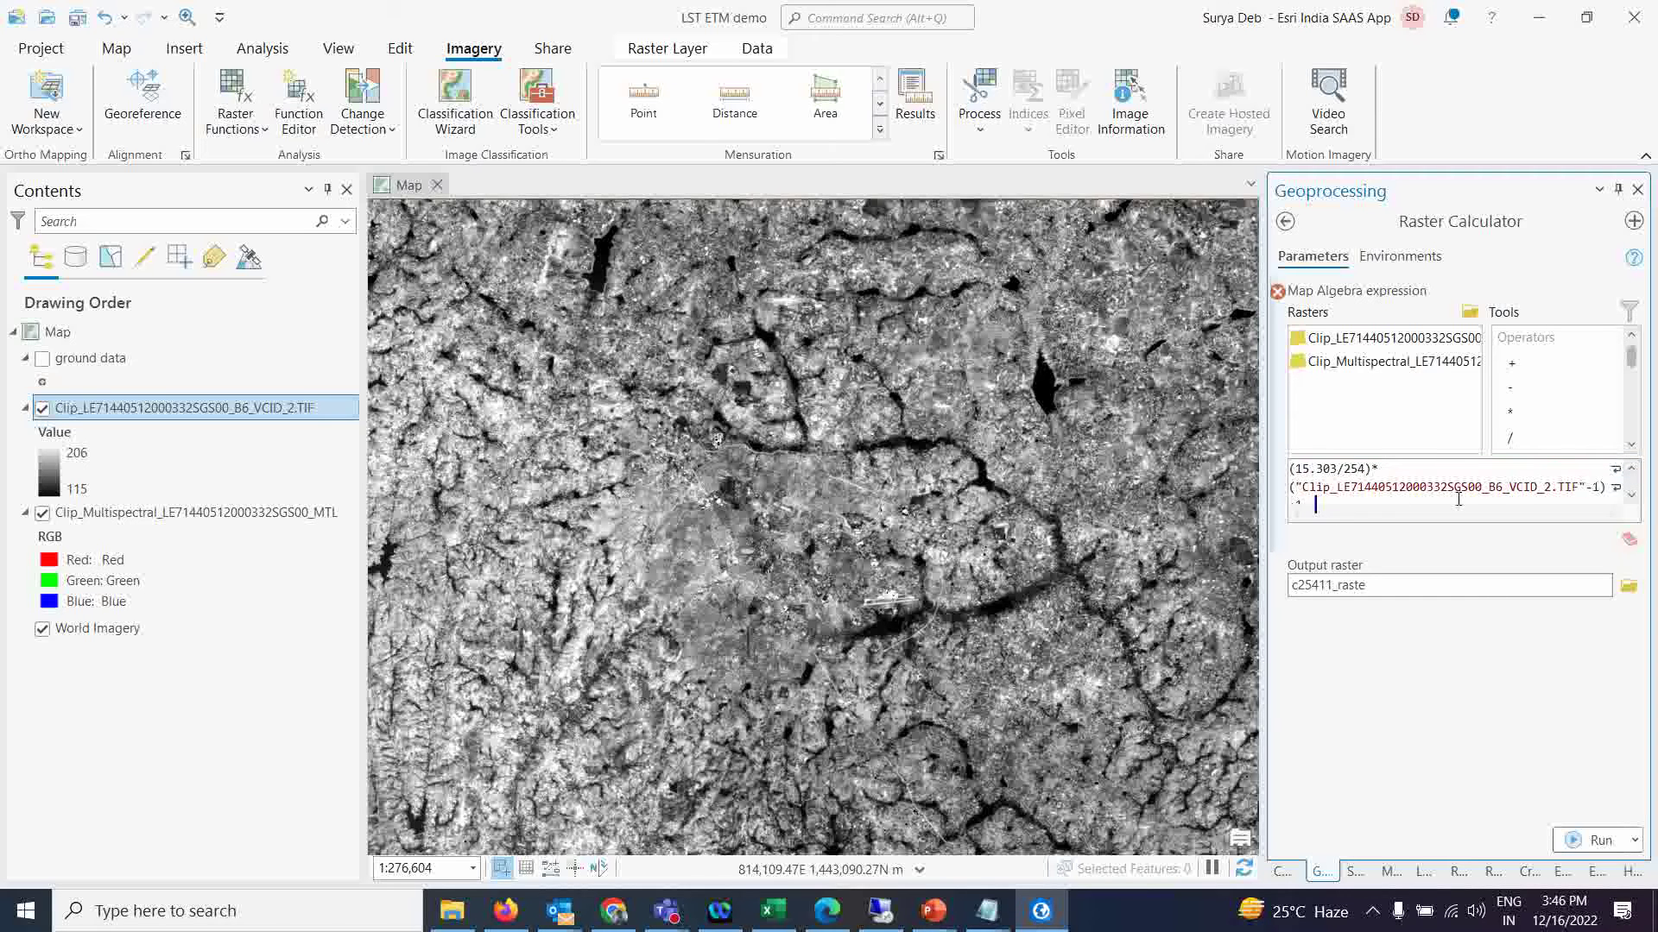
{"action": "left_click", "coordinate": [1631, 496]}
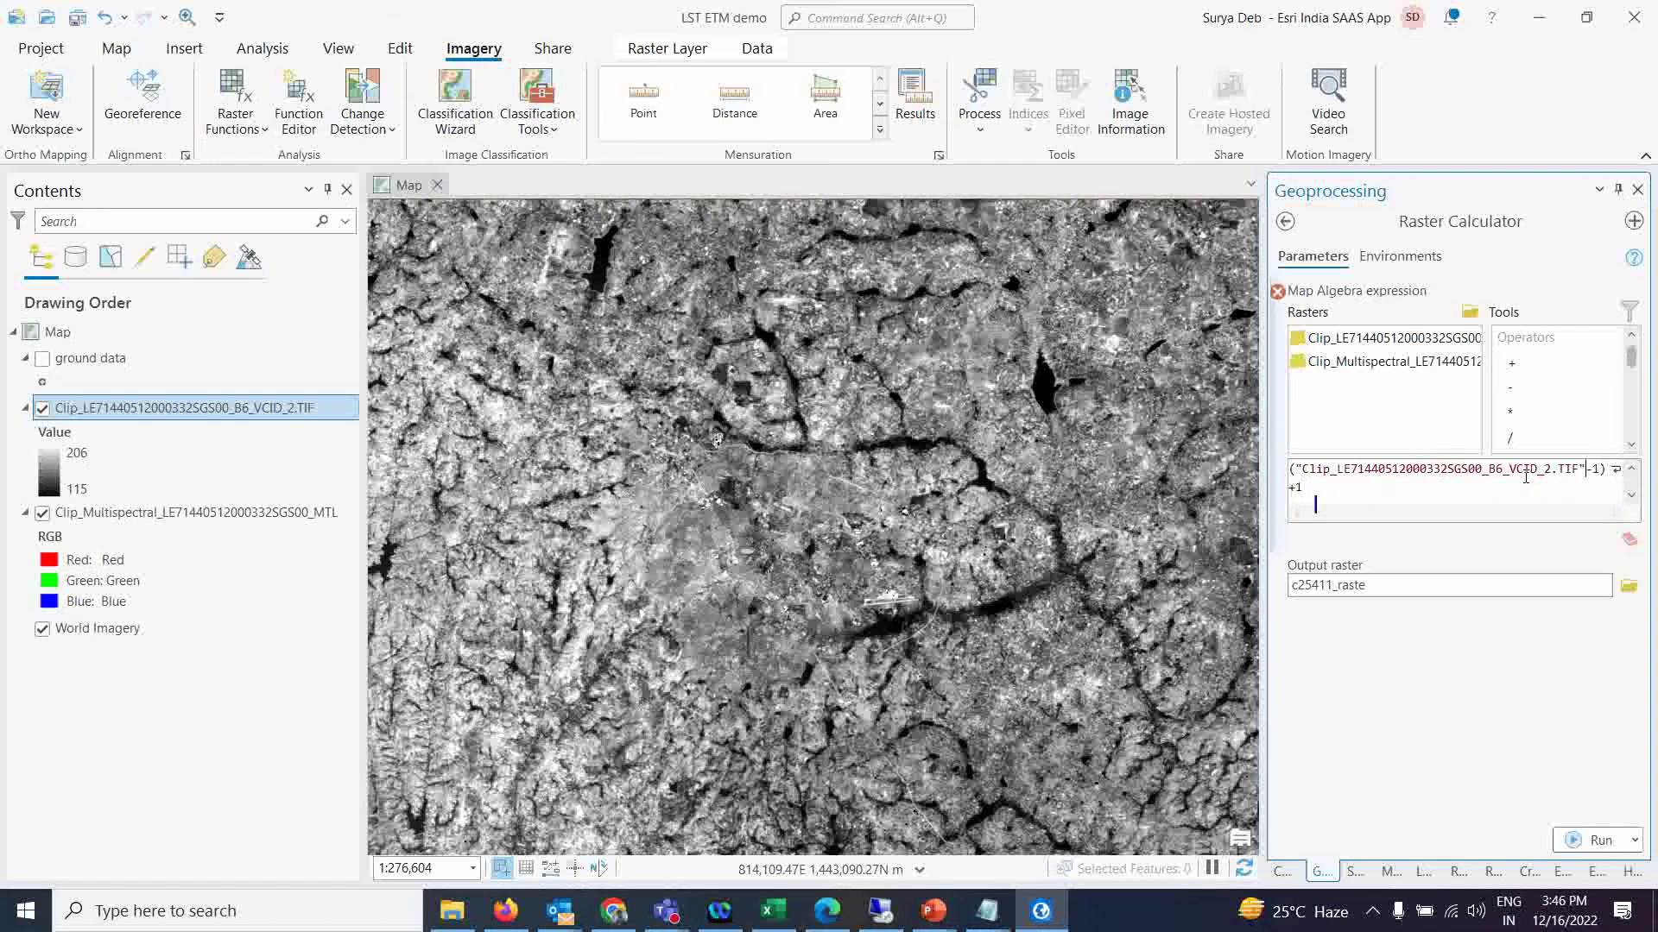
{"action": "left_click", "coordinate": [1301, 521]}
{"action": "left_click", "coordinate": [1631, 468]}
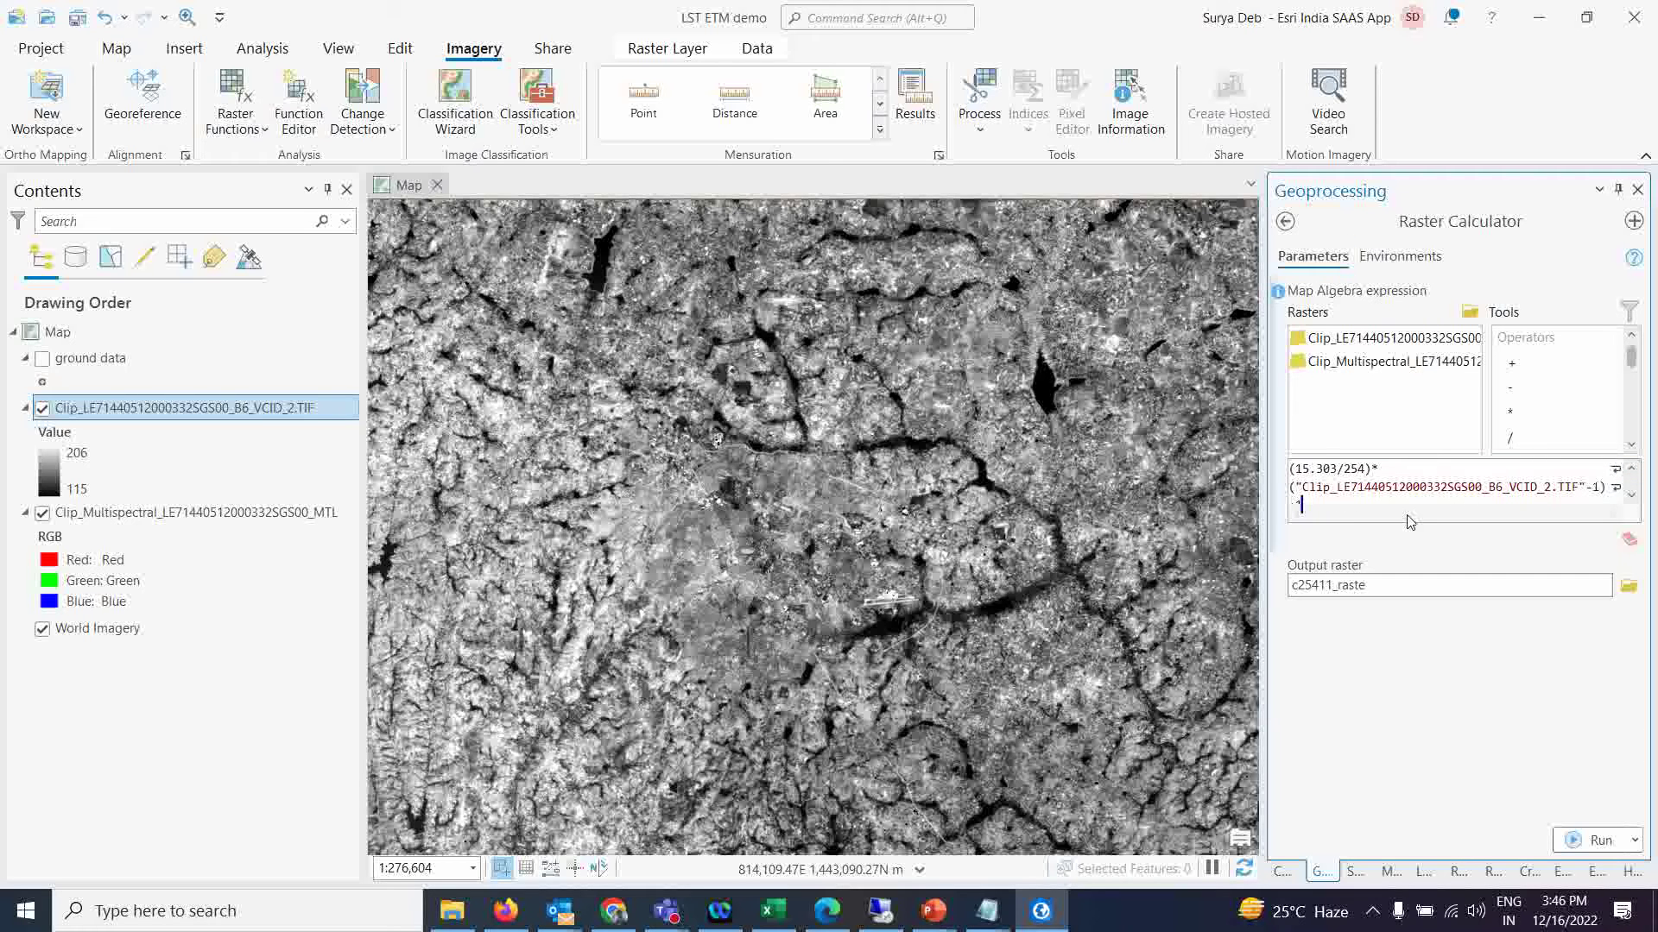
{"action": "left_click", "coordinate": [1631, 495]}
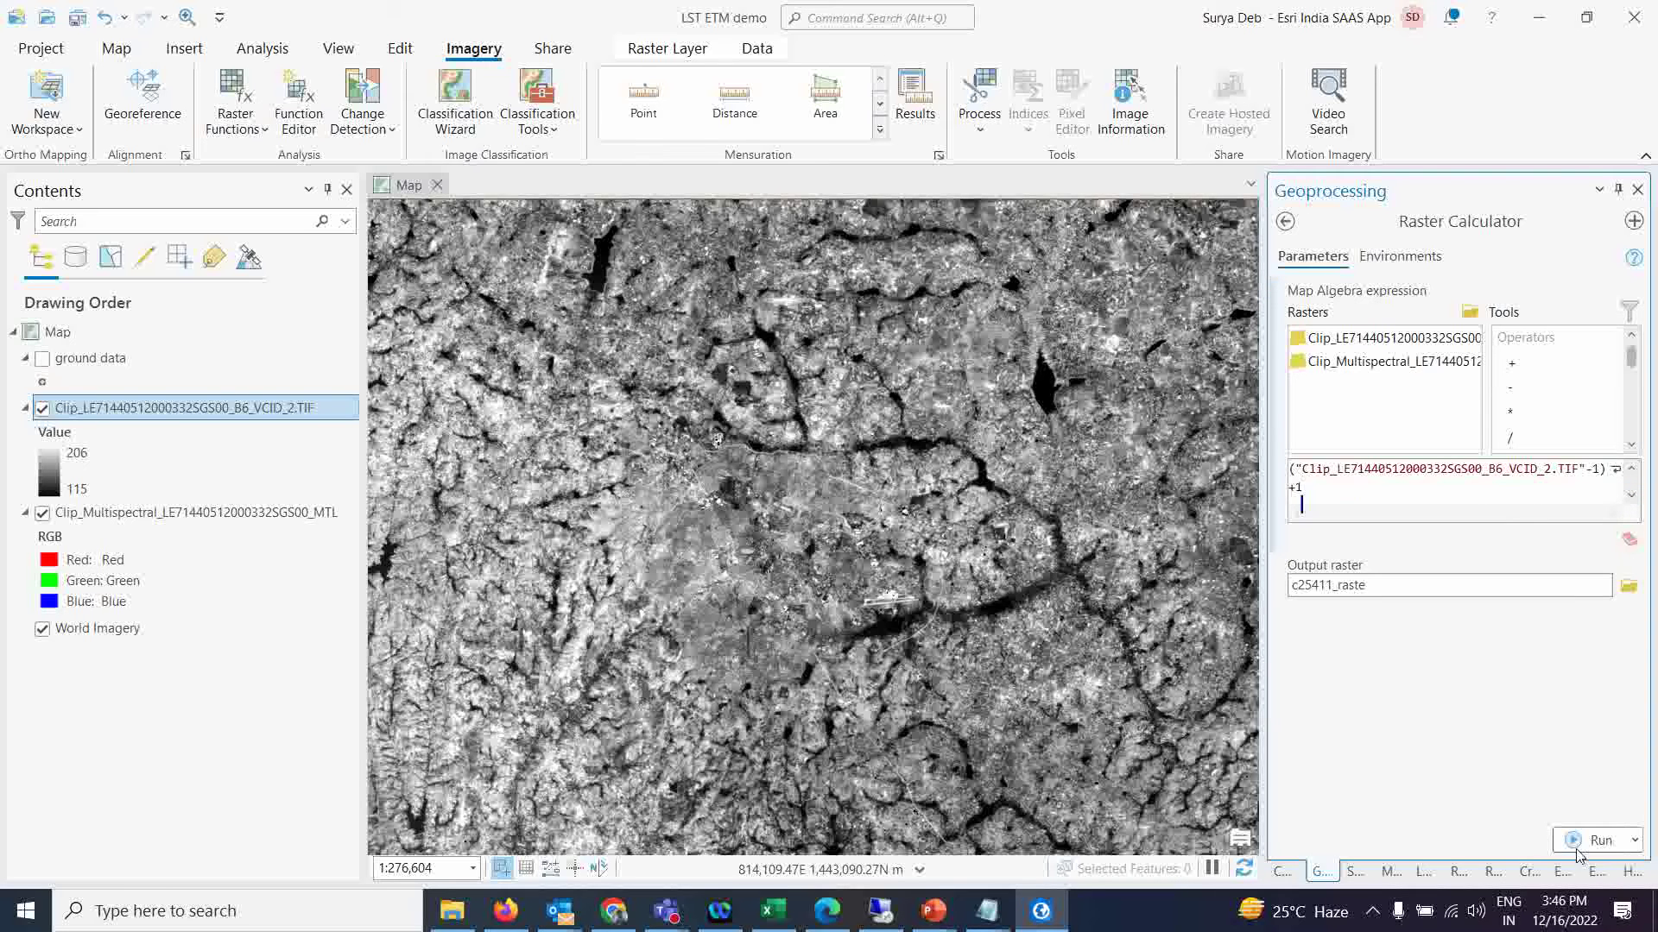
Step: Name the output raster Rad1999 and run the Raster Calculator
{"action": "left_click", "coordinate": [1391, 584]}
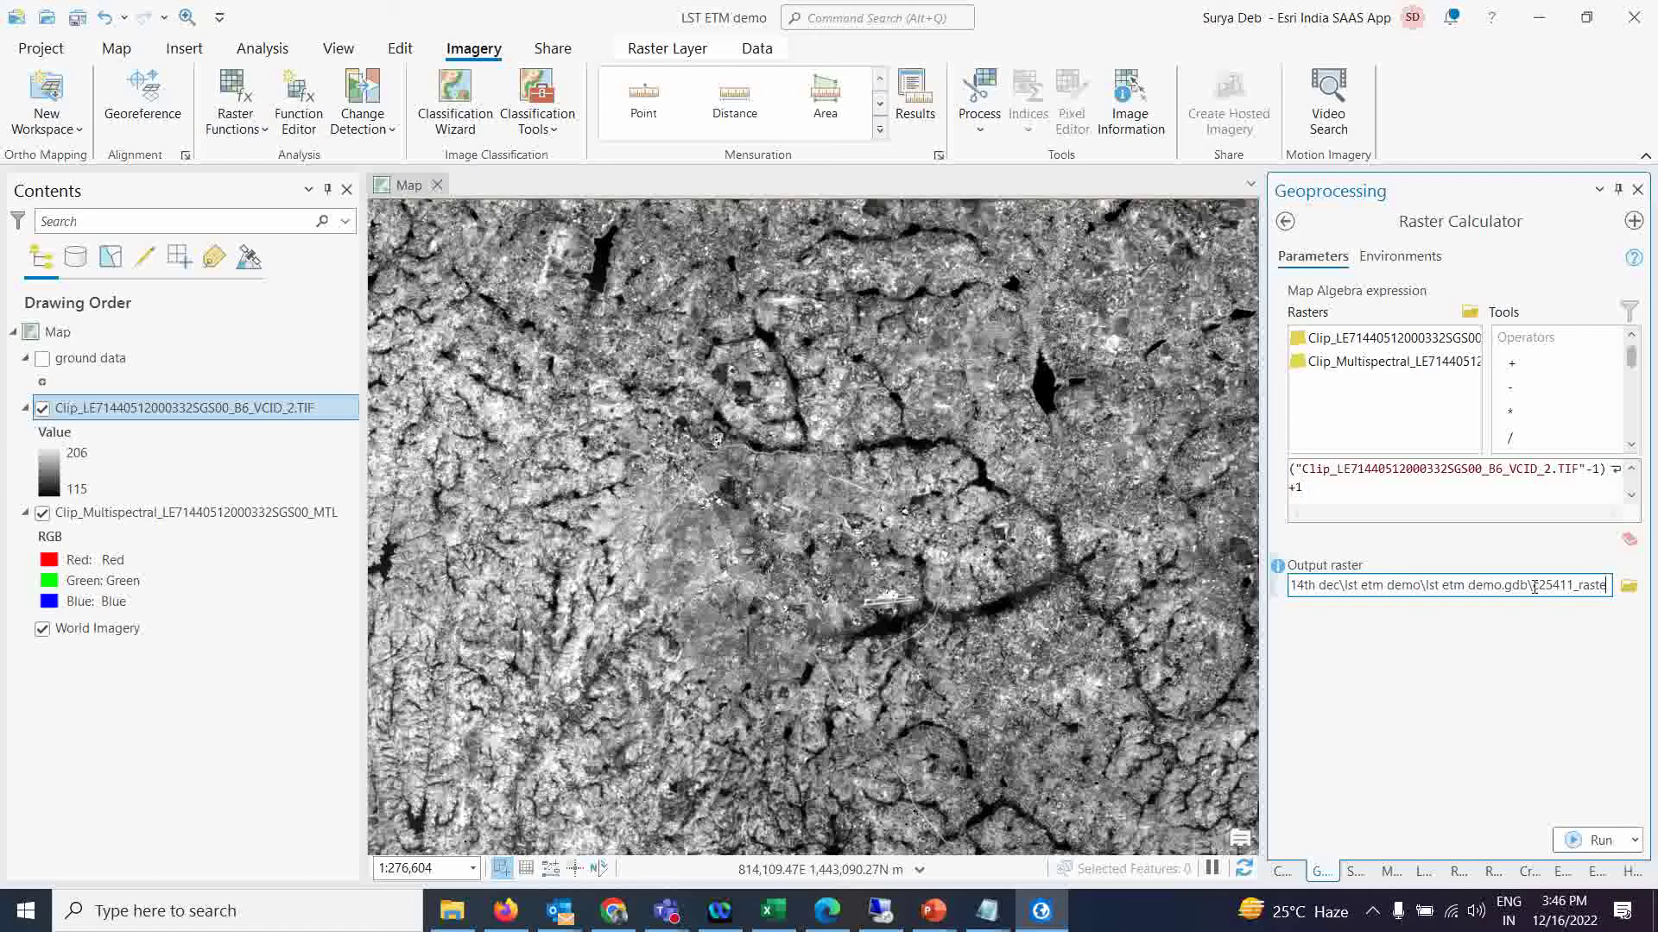
{"action": "left_click_drag", "start_coordinate": [1534, 587], "coordinate": [1607, 587]}
{"action": "type", "text": "Rad"}
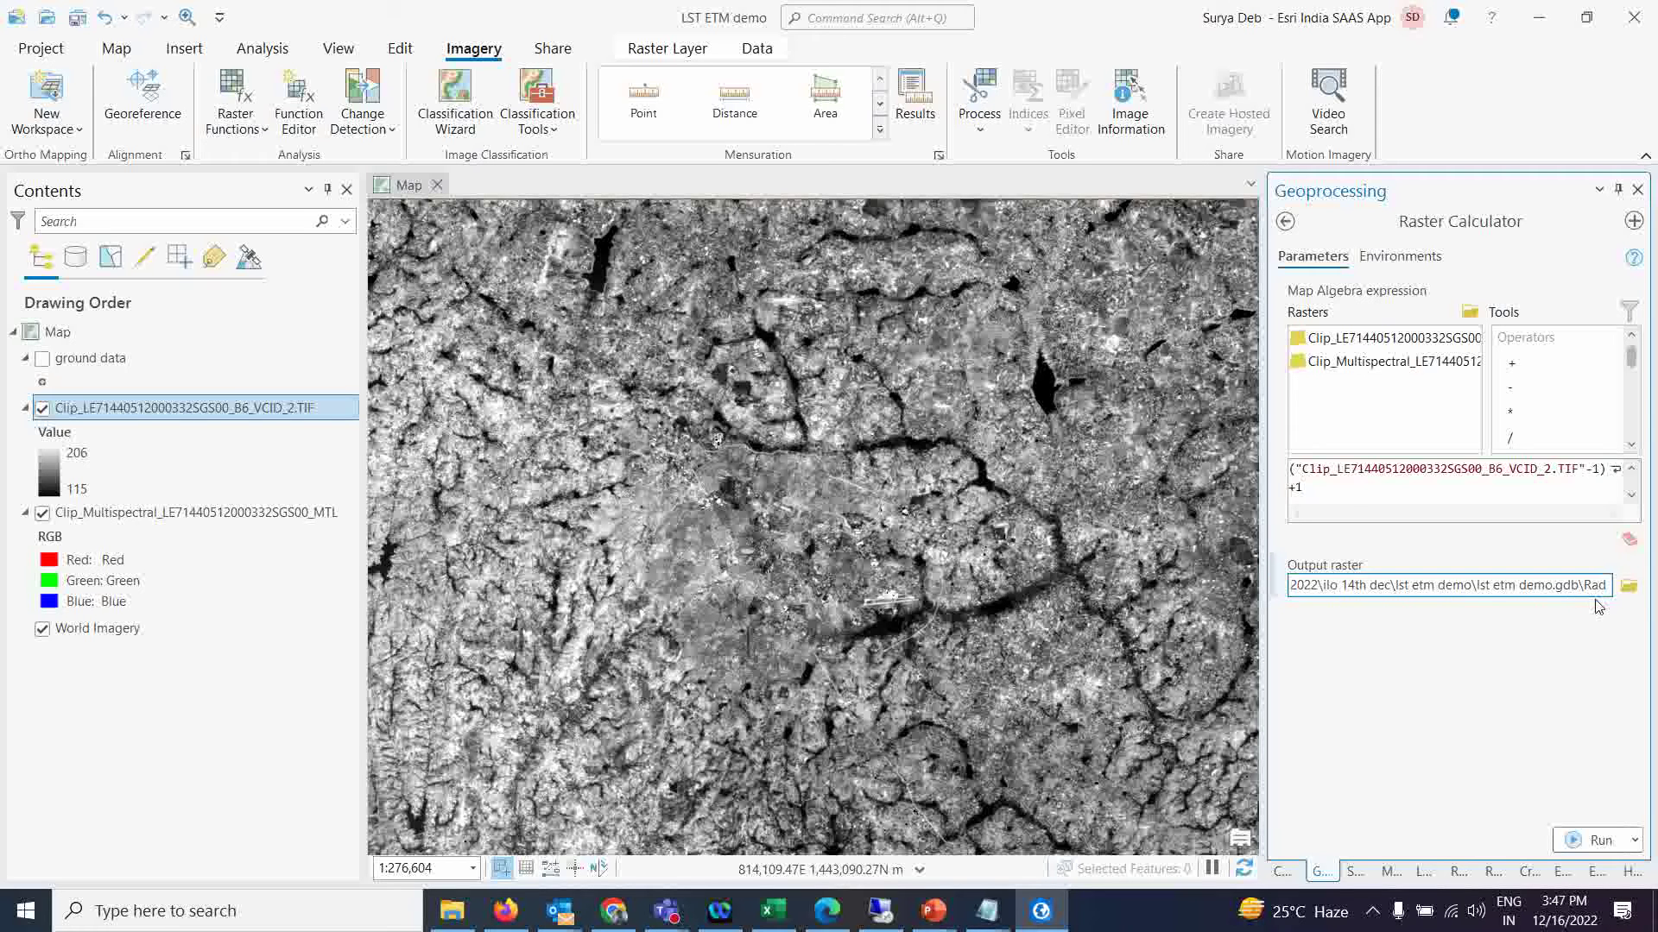
{"action": "type", "text": "1999"}
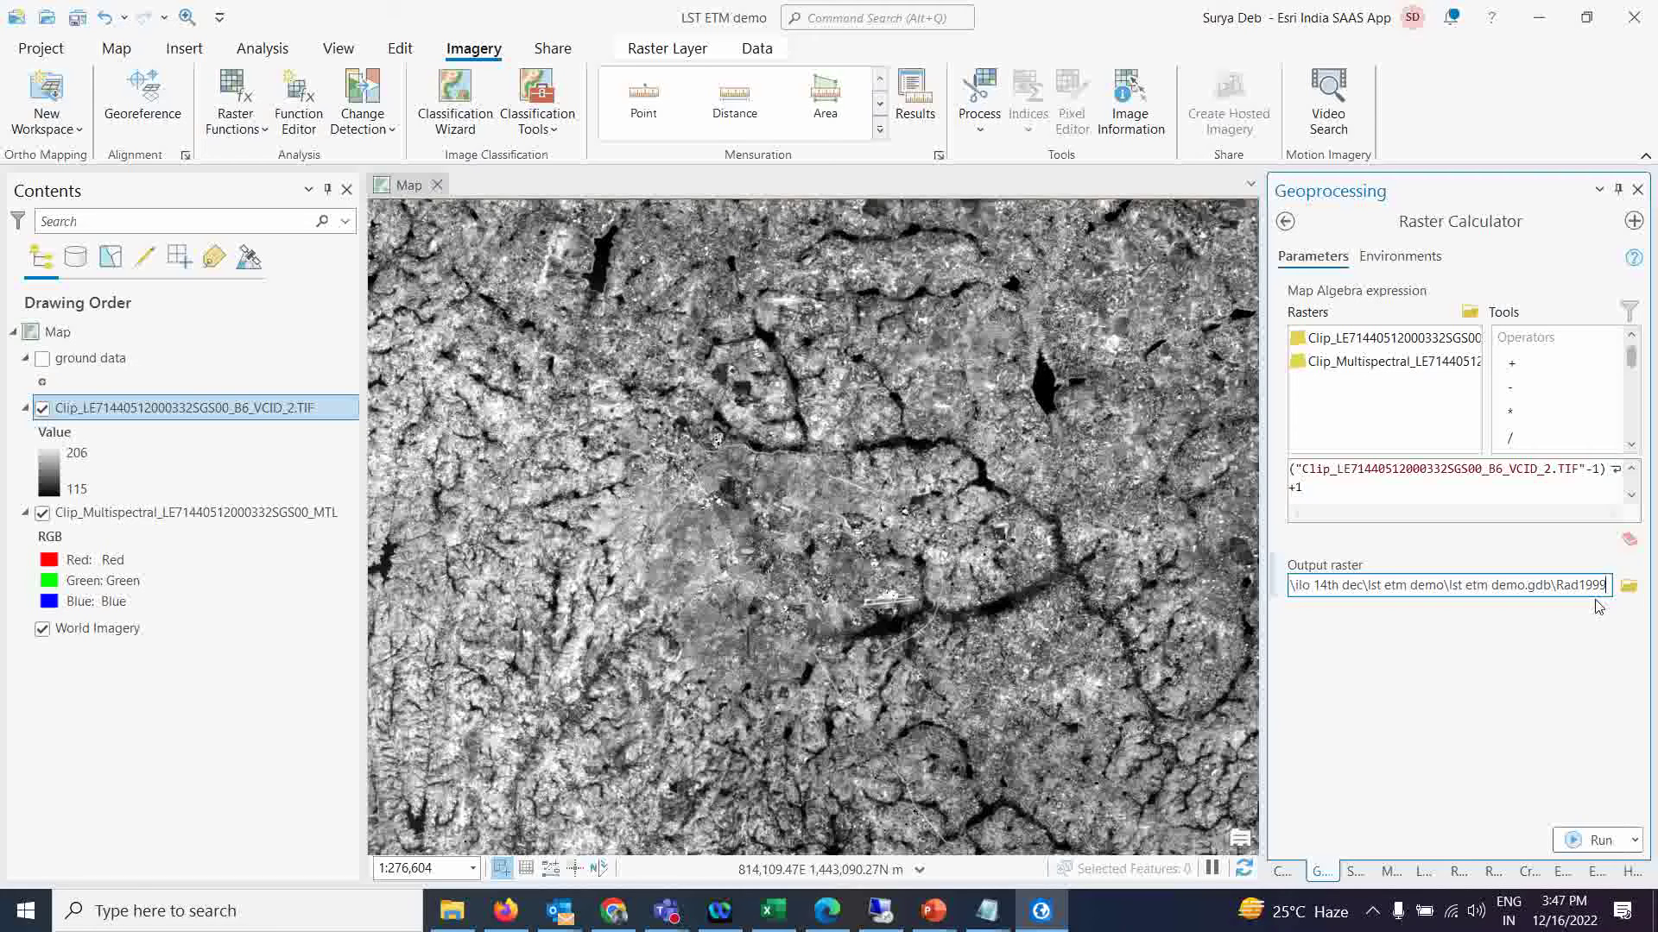
{"action": "left_click", "coordinate": [1567, 845]}
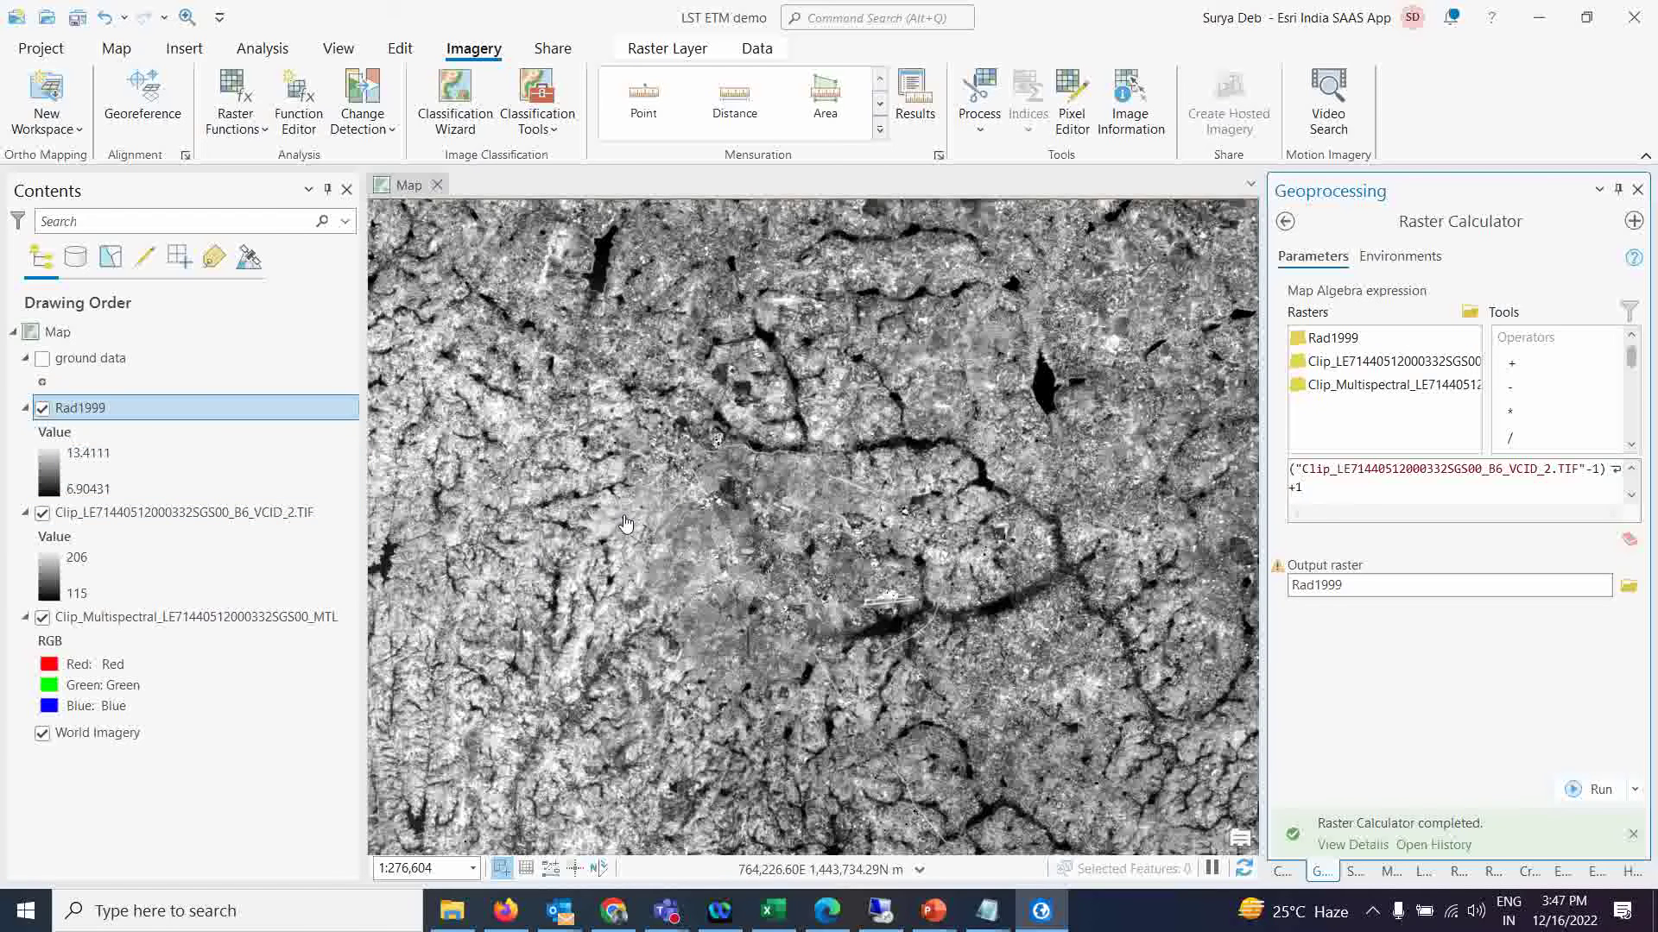
Step: Hide both clip layers so only Rad1999 shows over the basemap
{"action": "left_click", "coordinate": [43, 516]}
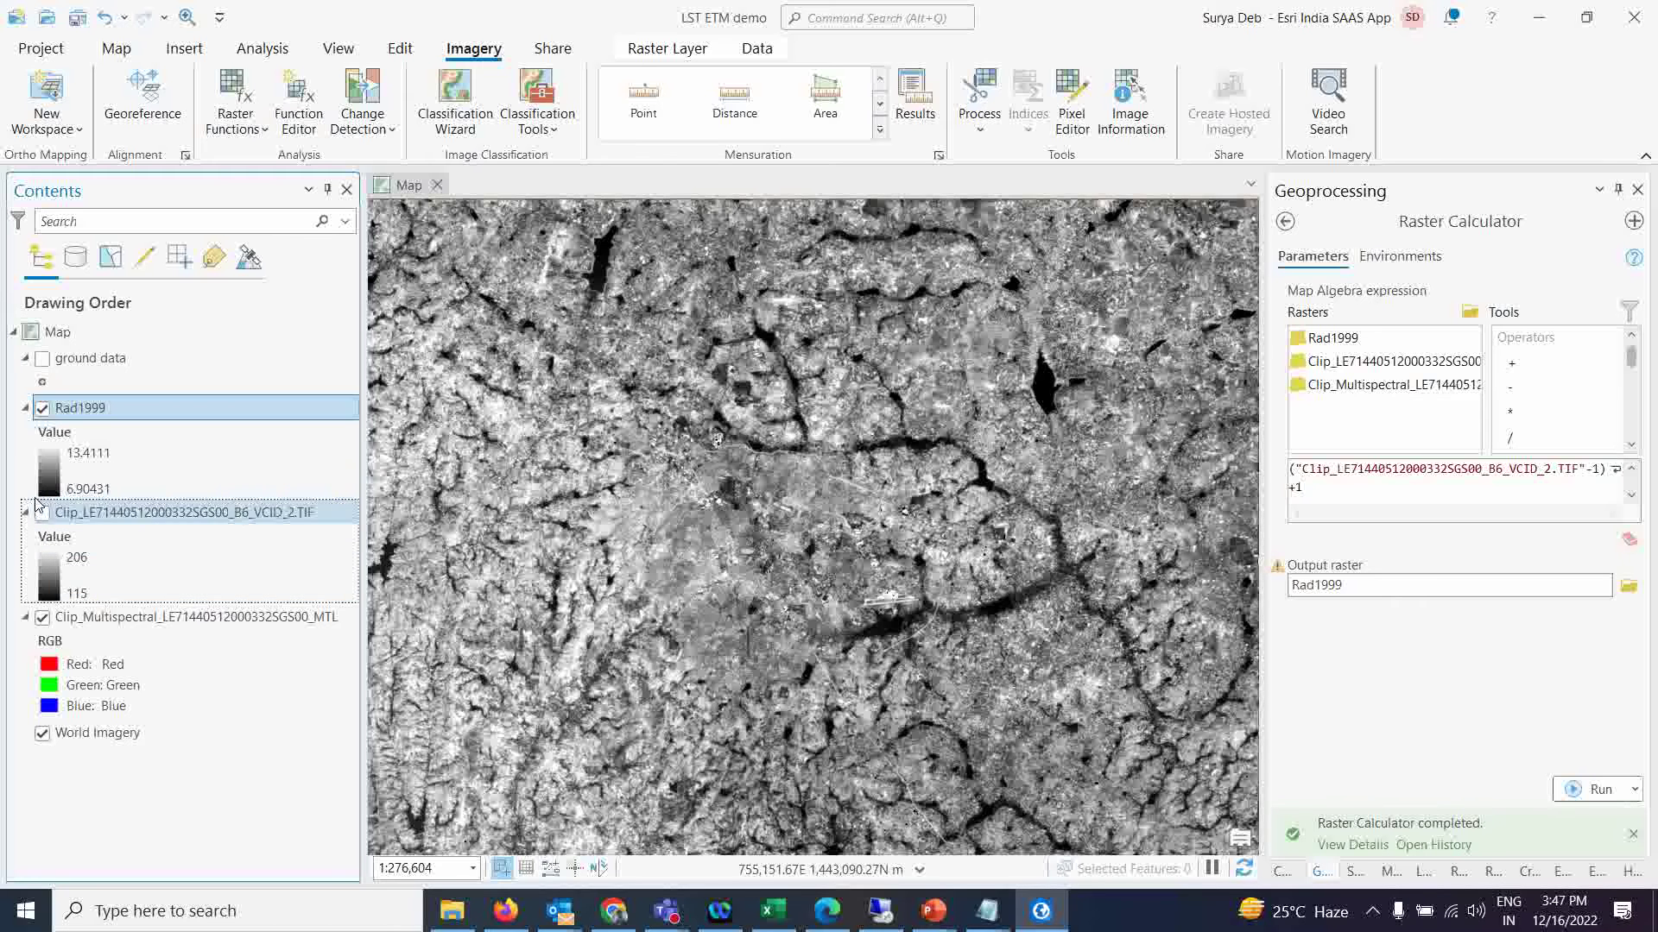
{"action": "left_click", "coordinate": [42, 618]}
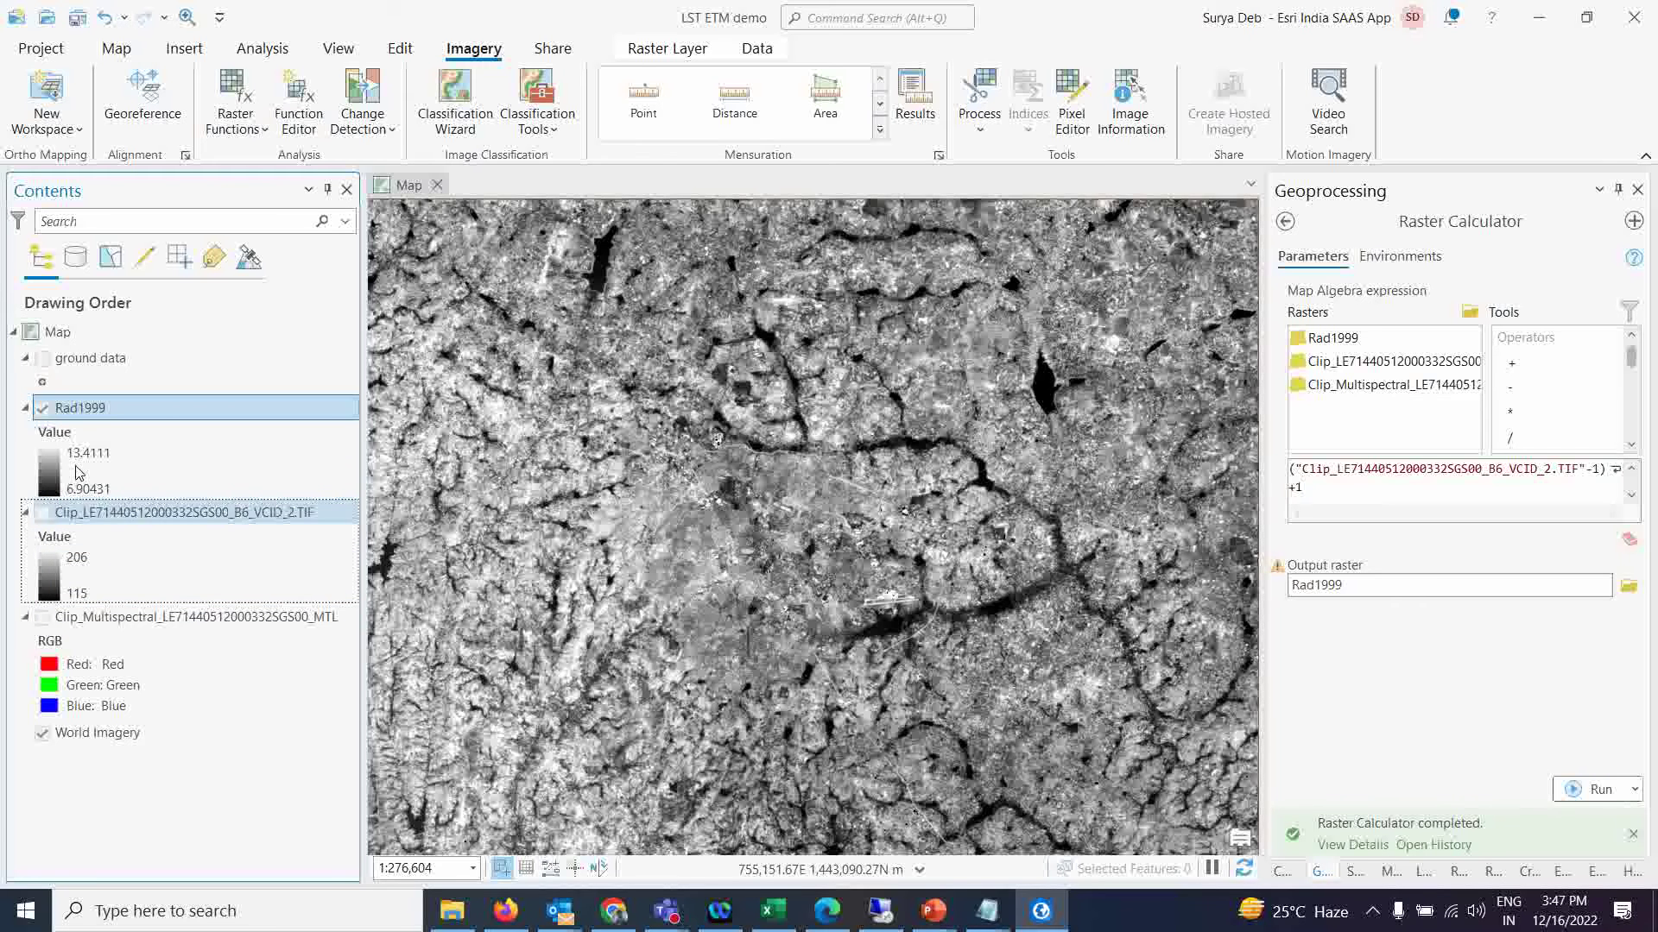
{"action": "left_click", "coordinate": [45, 410]}
{"action": "left_click", "coordinate": [43, 409]}
Step: Check Rad1999 pixel values at three spots, about 10.9–11.4, then close the pop-up
{"action": "left_click", "coordinate": [789, 494]}
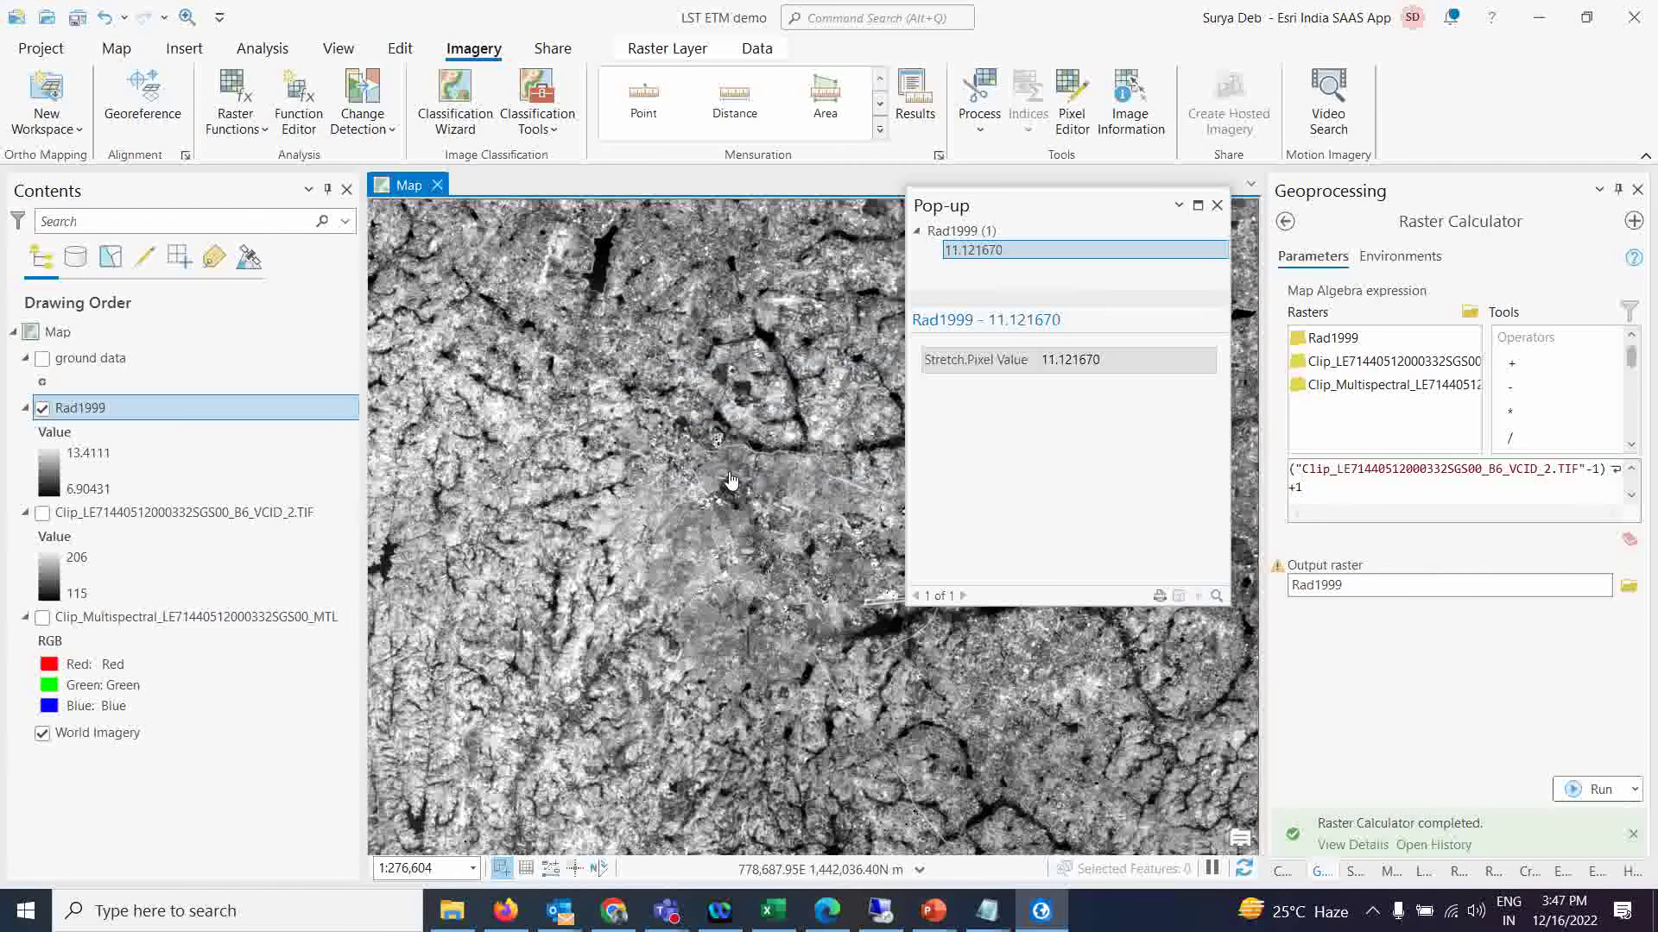
{"action": "left_click", "coordinate": [670, 574]}
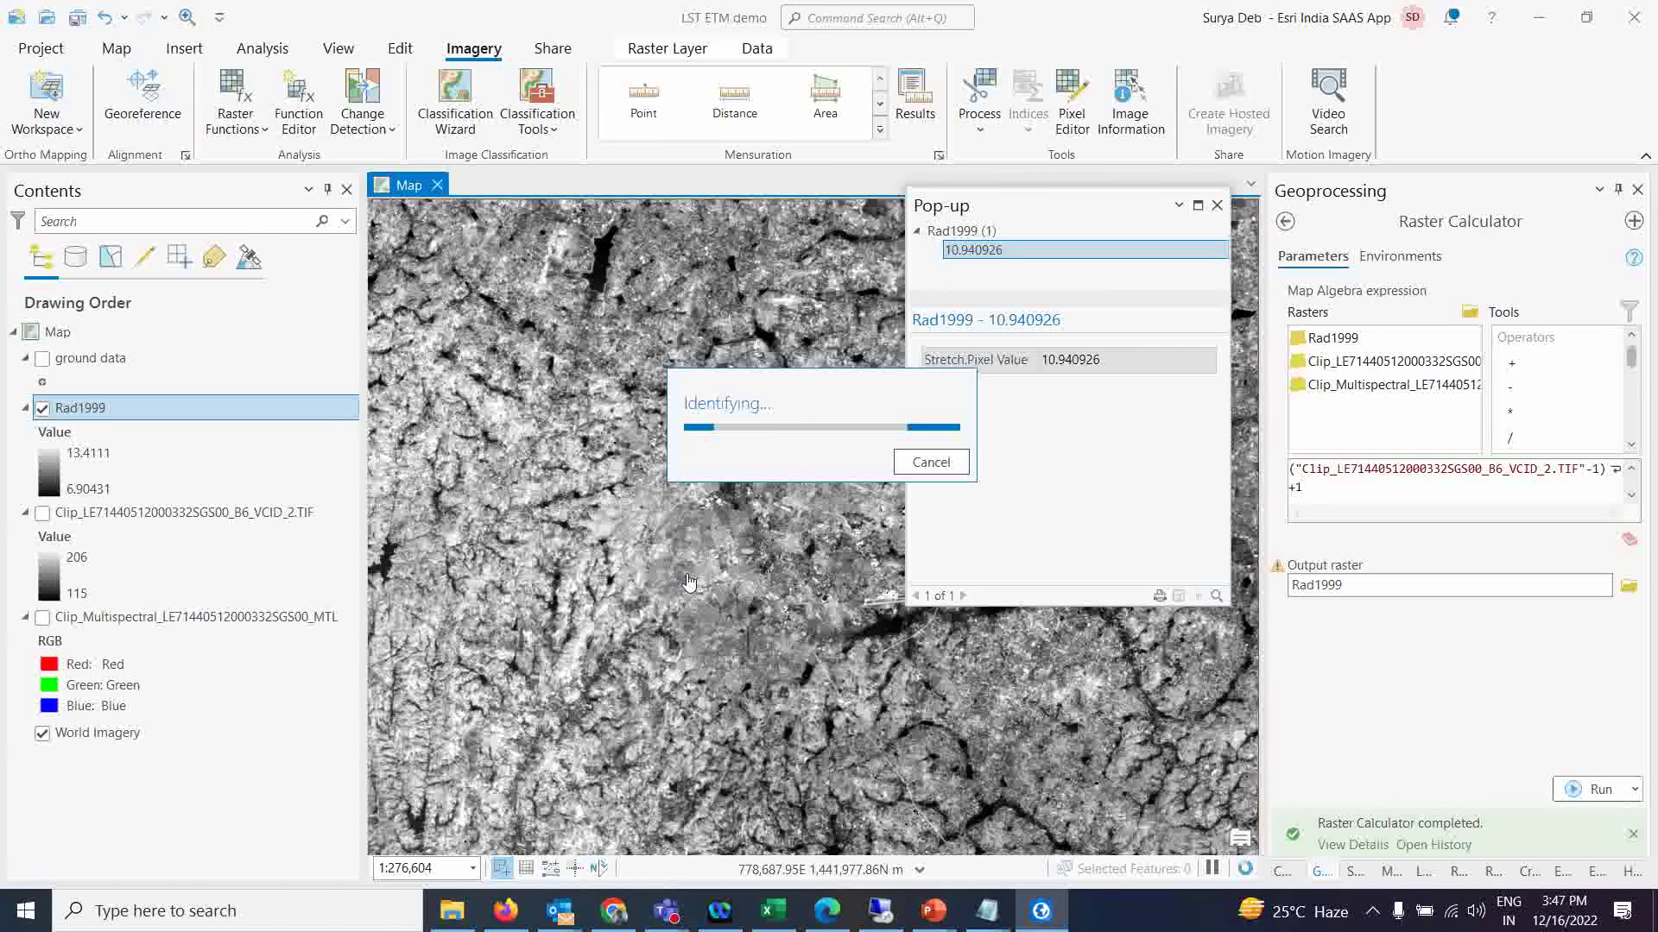
{"action": "left_click", "coordinate": [695, 617]}
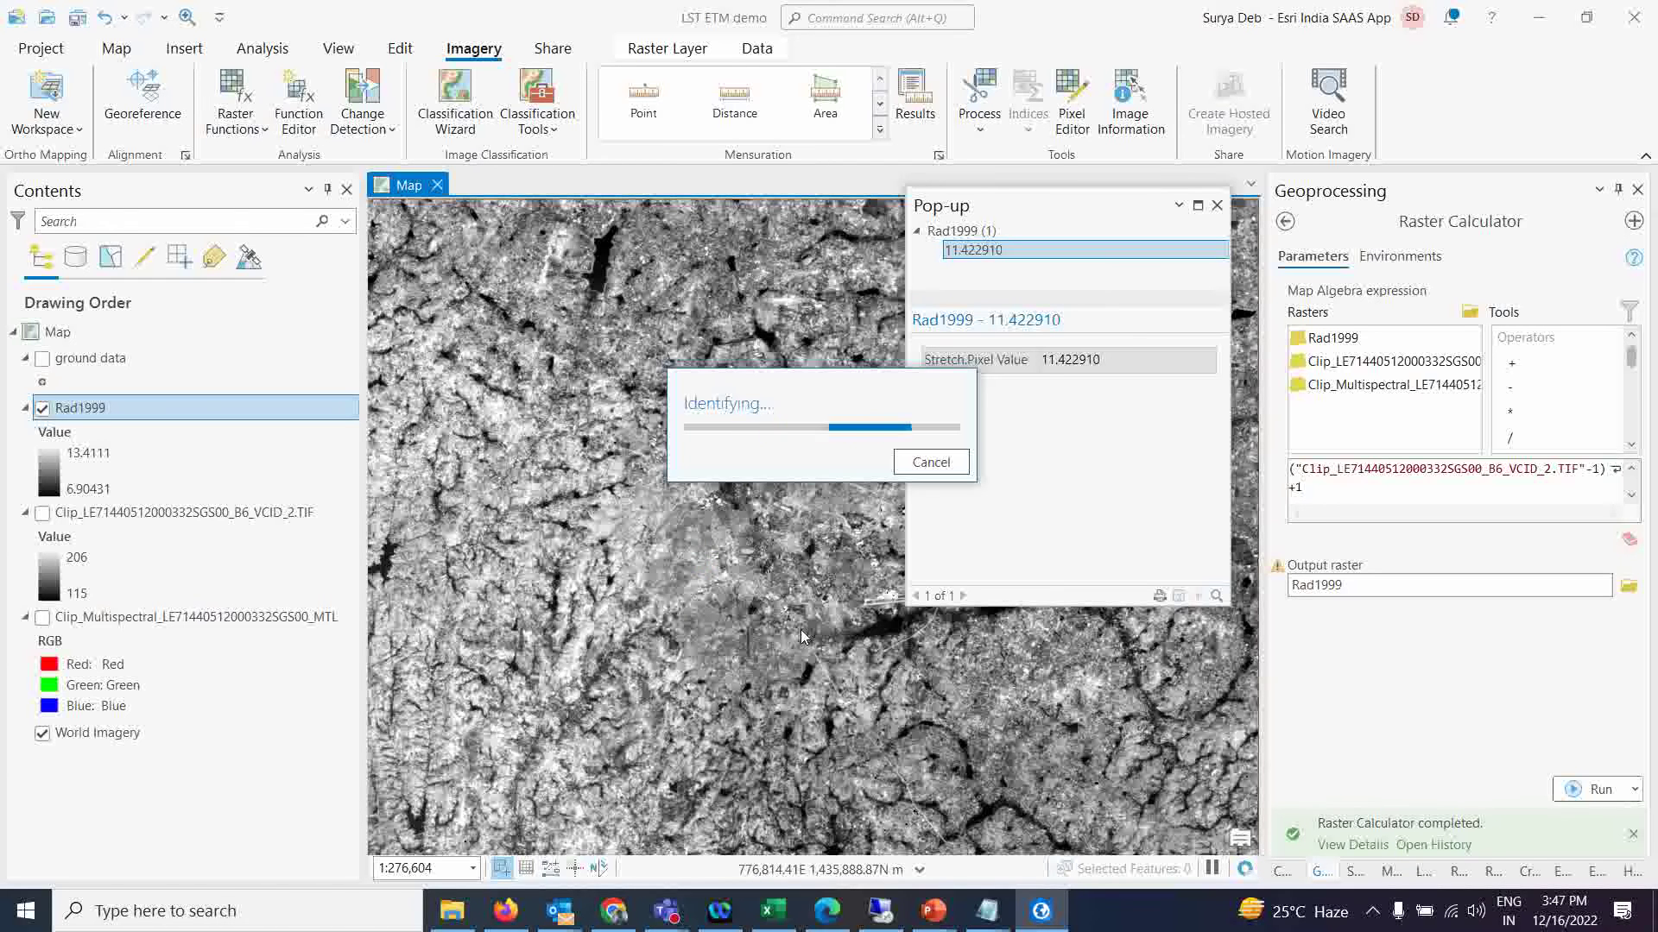
{"action": "left_click", "coordinate": [1216, 206]}
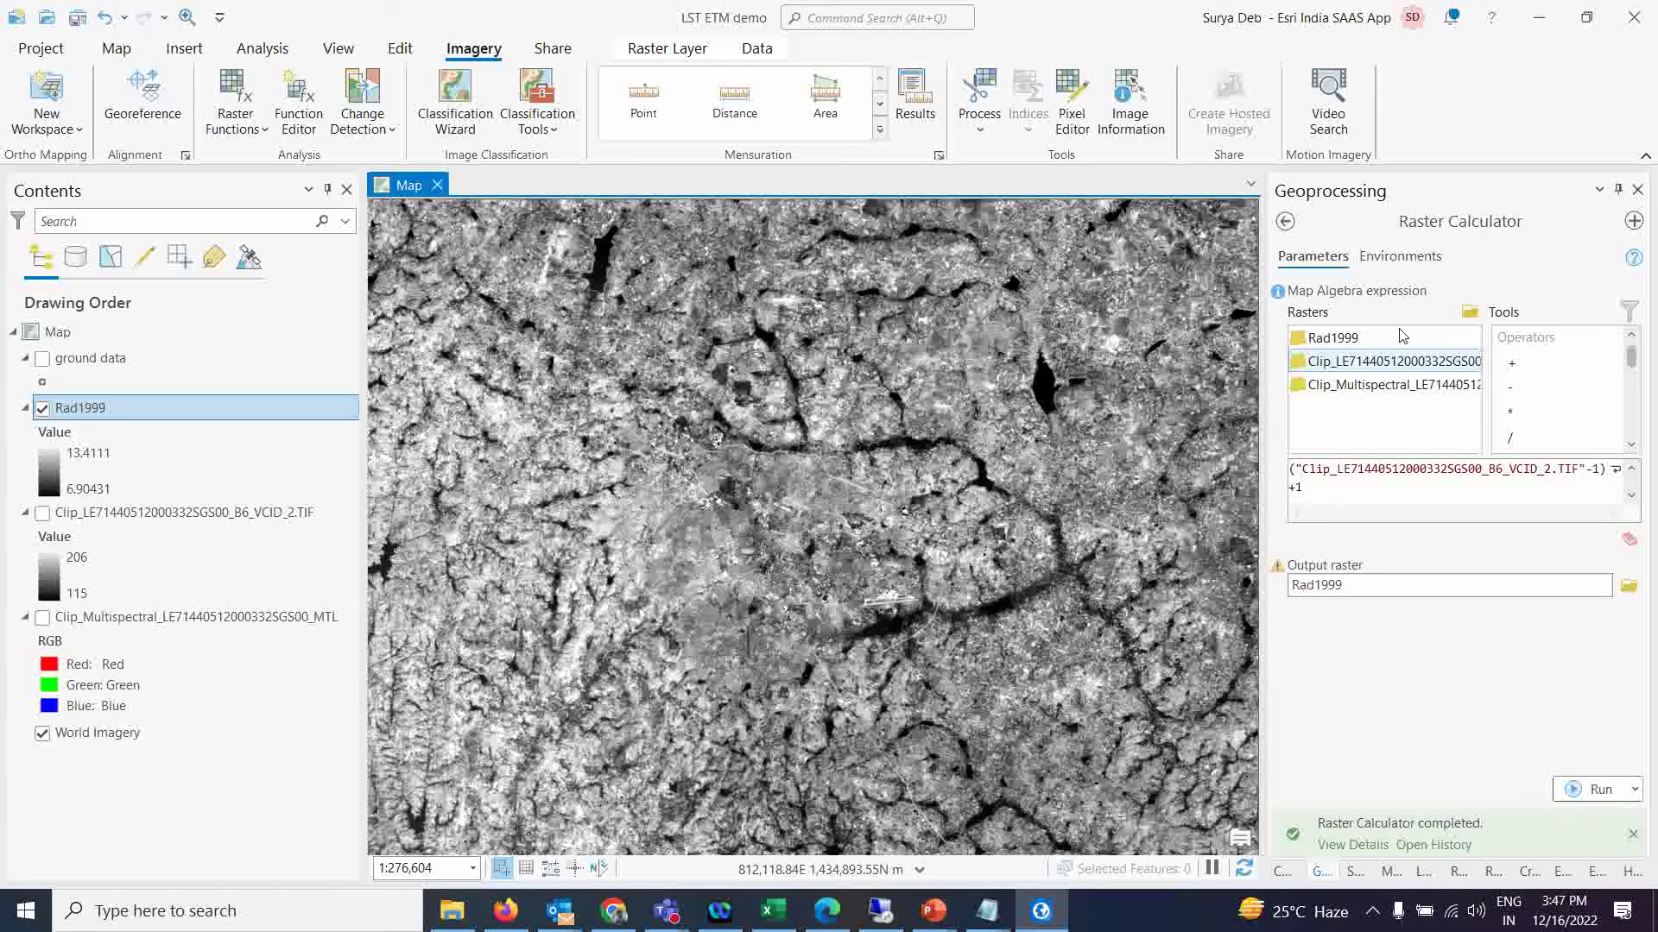
Step: Reopen a blank Raster Calculator and copy the Landsat5 temperature formula from the LST_Landsat7 notes
{"action": "left_click", "coordinate": [1284, 223]}
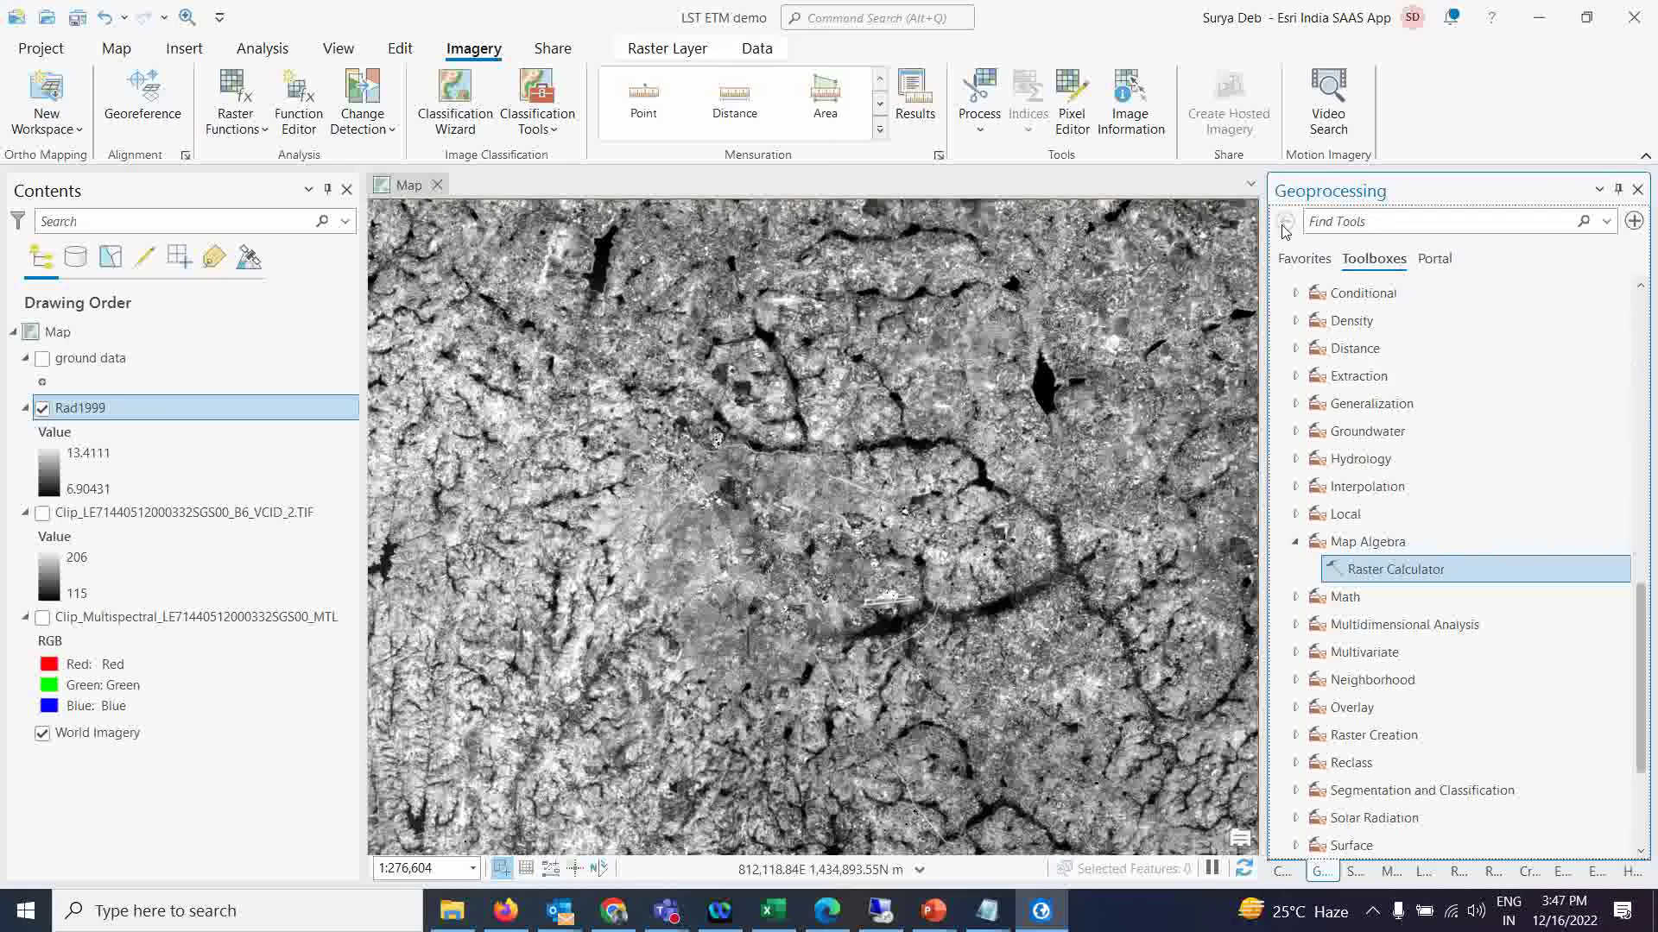
{"action": "left_click", "coordinate": [1380, 577]}
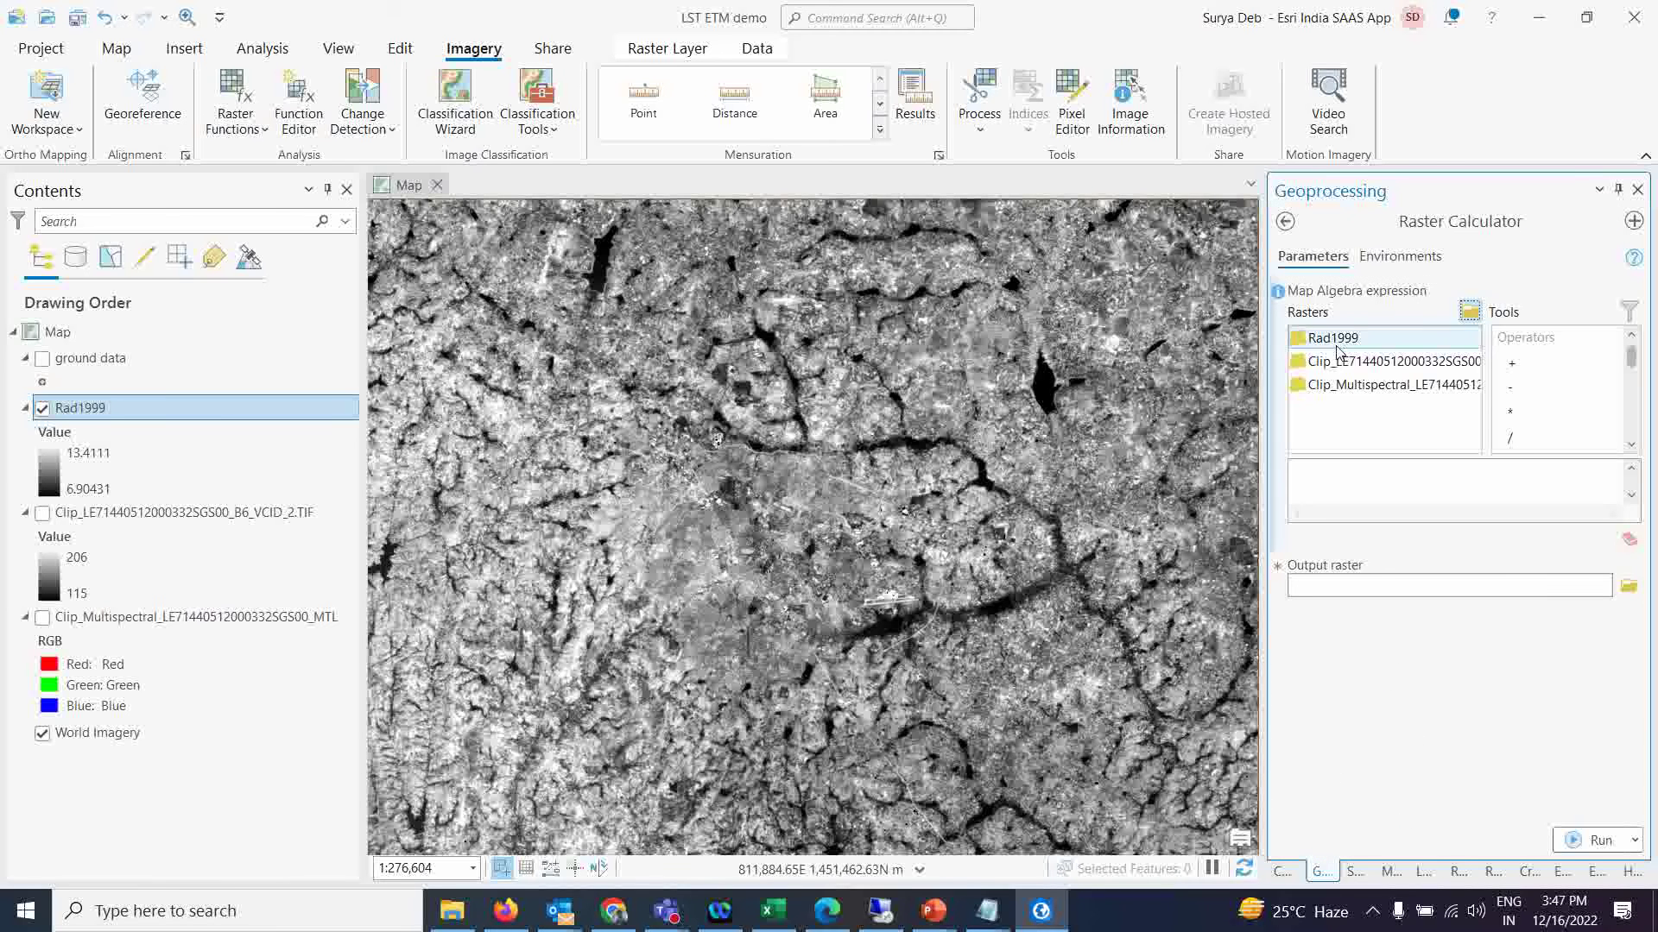
{"action": "left_click", "coordinate": [987, 911]}
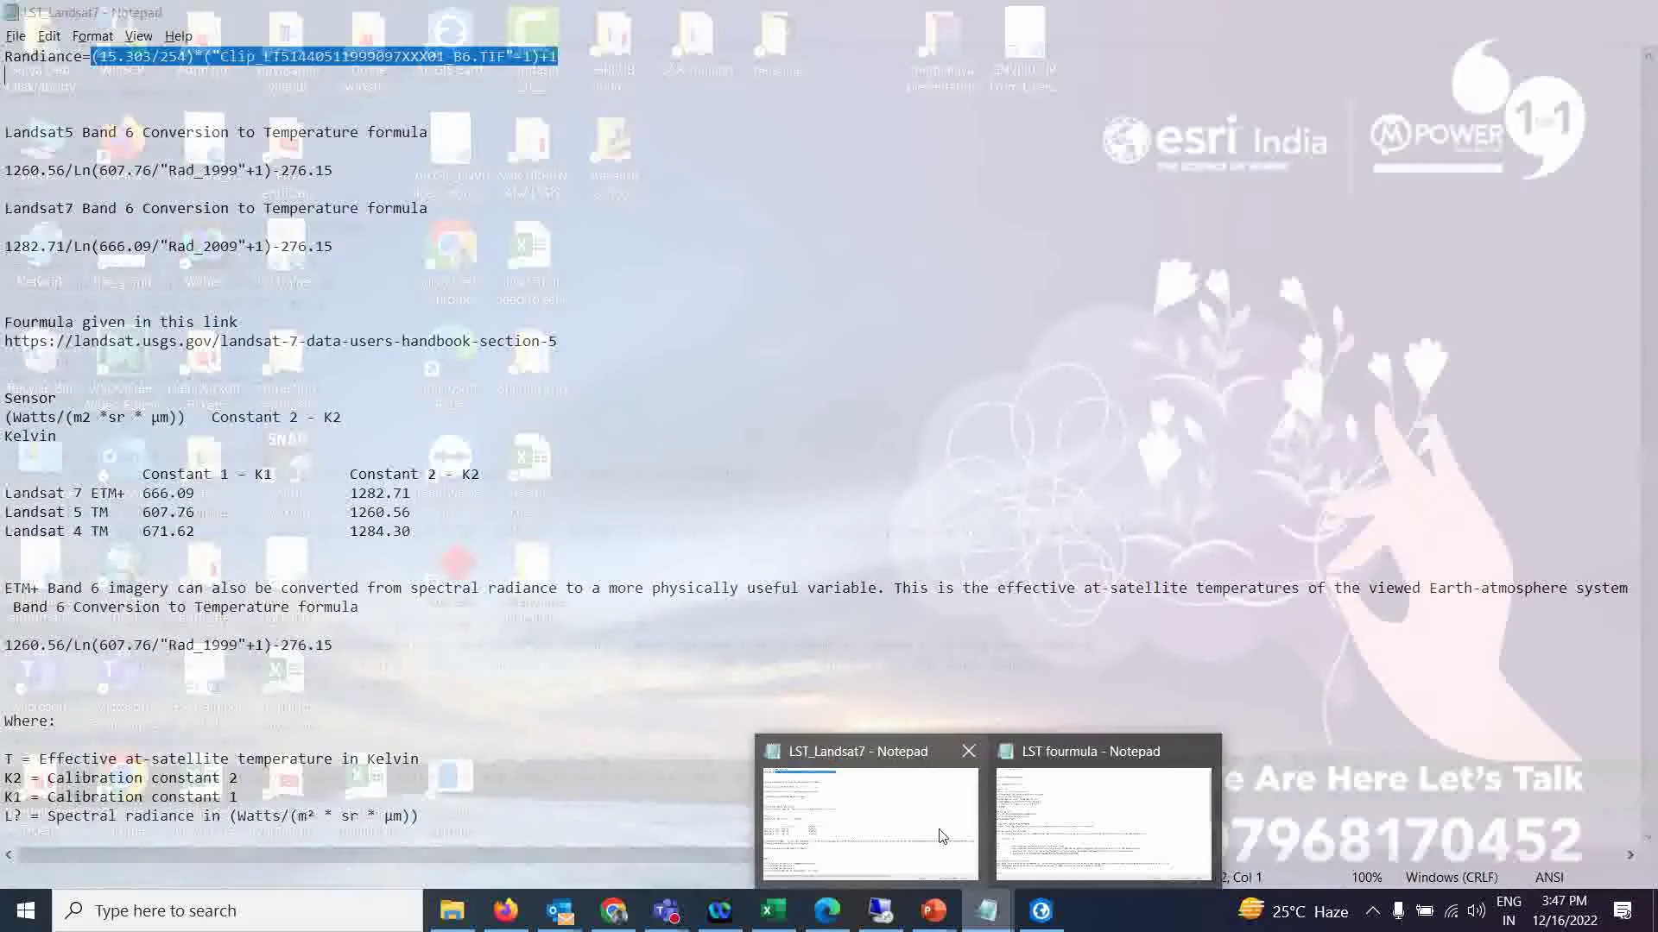
{"action": "left_click", "coordinate": [915, 829]}
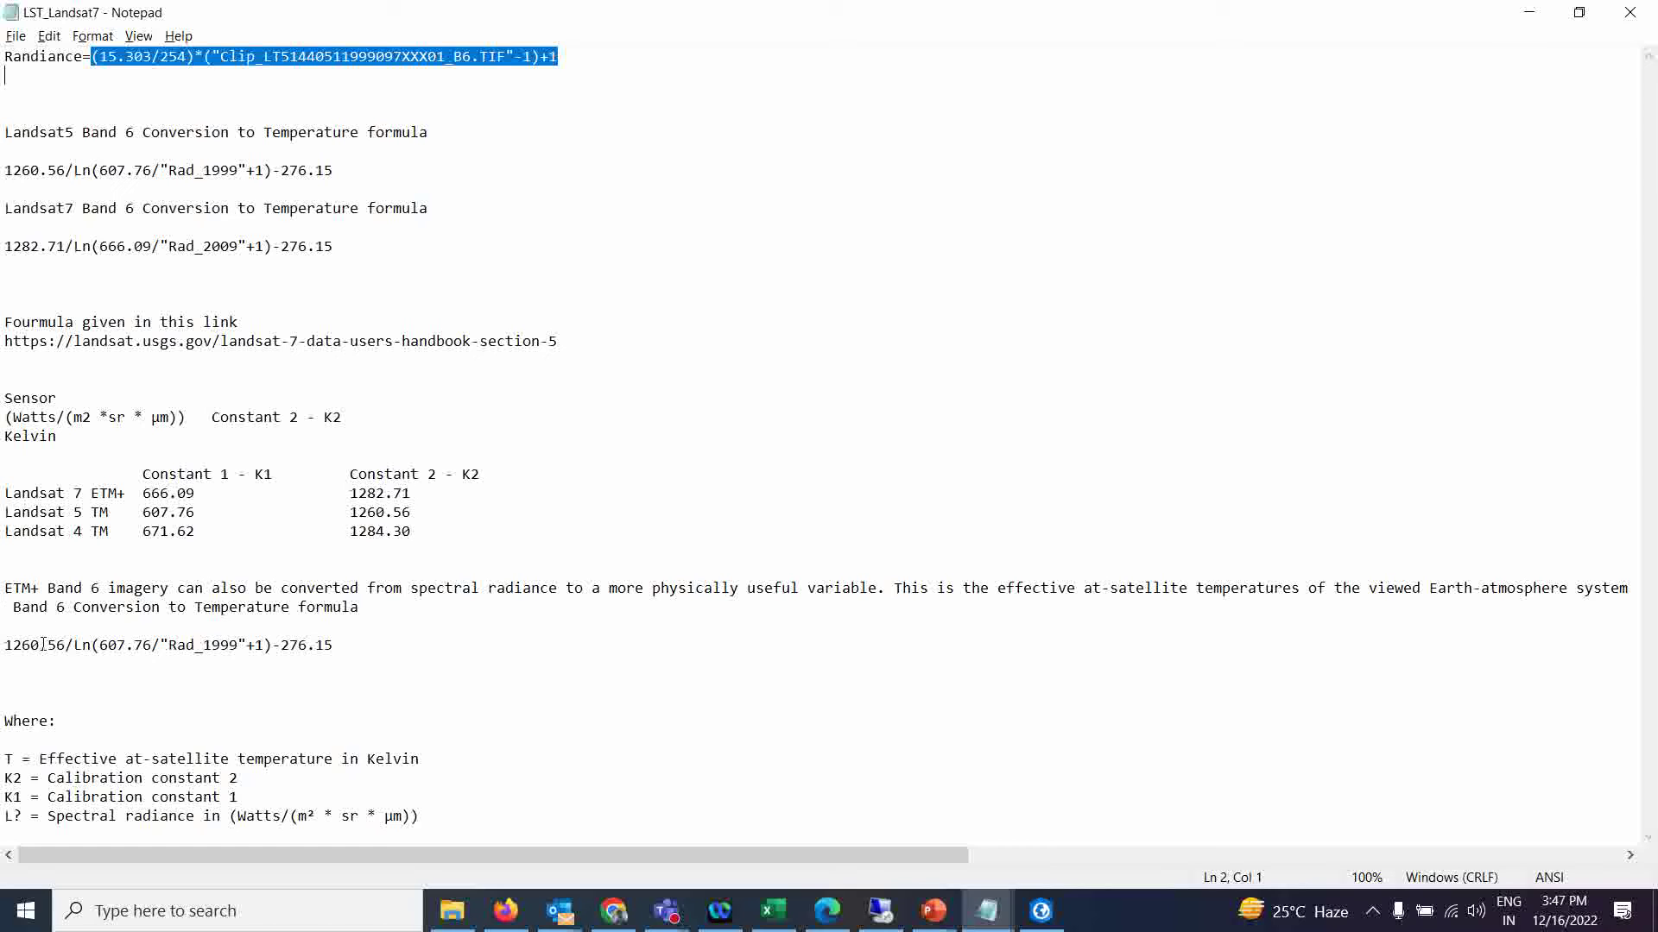
{"action": "left_click_drag", "start_coordinate": [4, 646], "coordinate": [337, 649]}
{"action": "key", "text": "ctrl+c"}
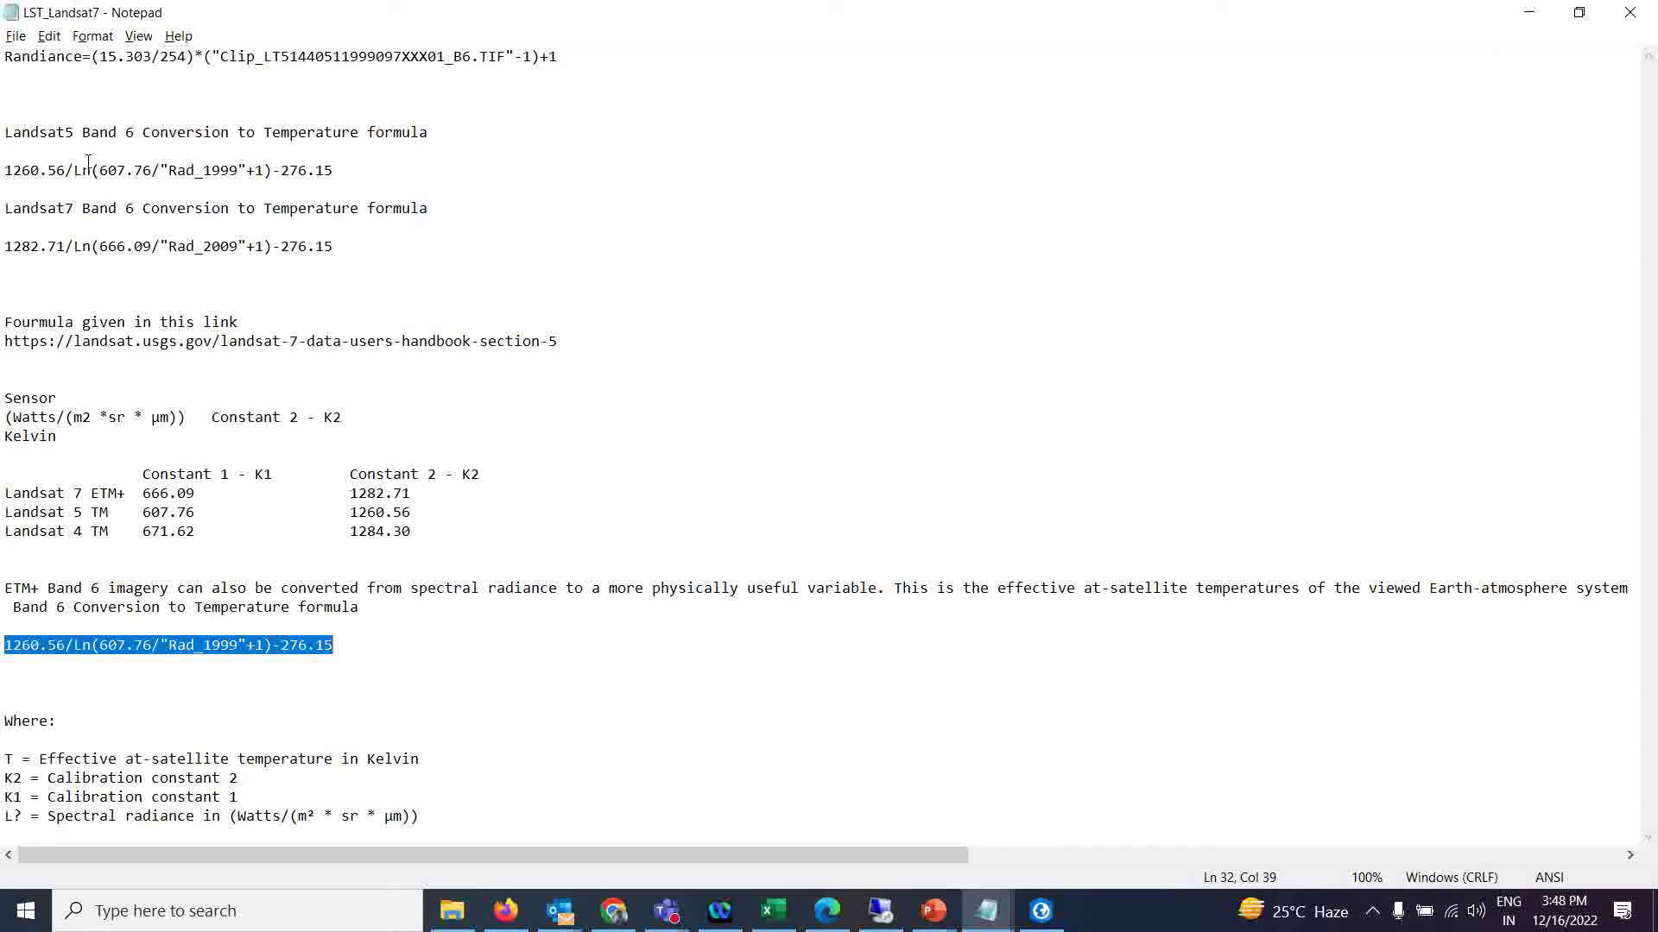
{"action": "left_click", "coordinate": [1526, 13]}
{"action": "left_click", "coordinate": [1325, 472]}
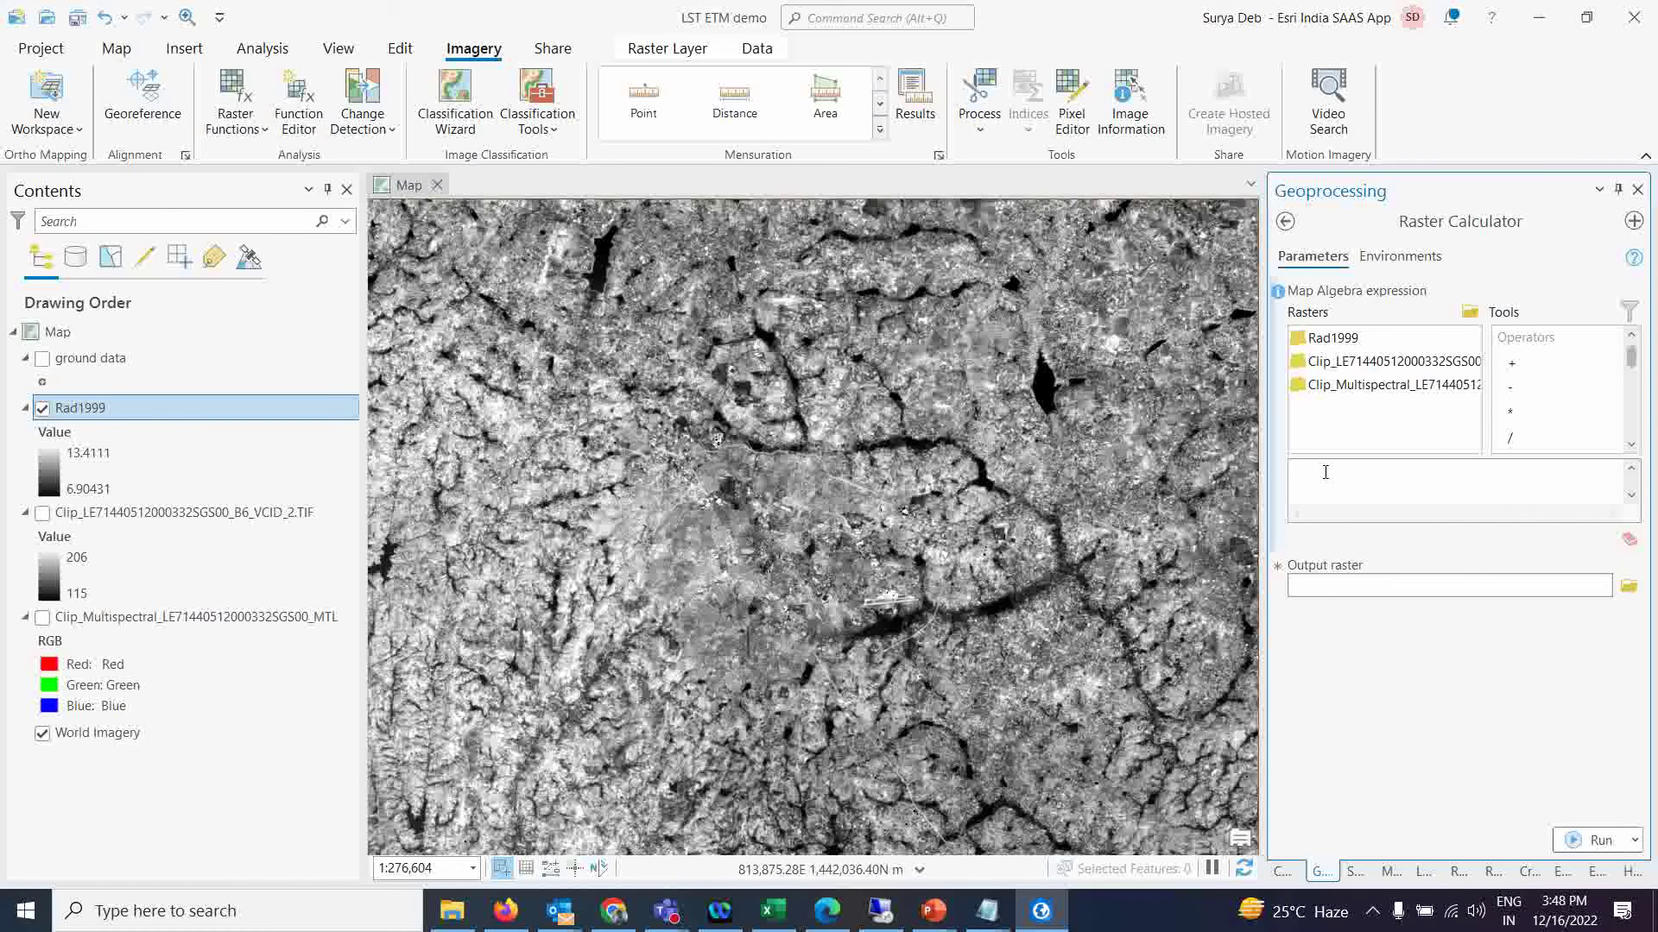
Step: Paste the temperature formula, swap the Rad_1999 placeholder for the Rad1999 raster, then clear the attempt
{"action": "key", "text": "ctrl+v"}
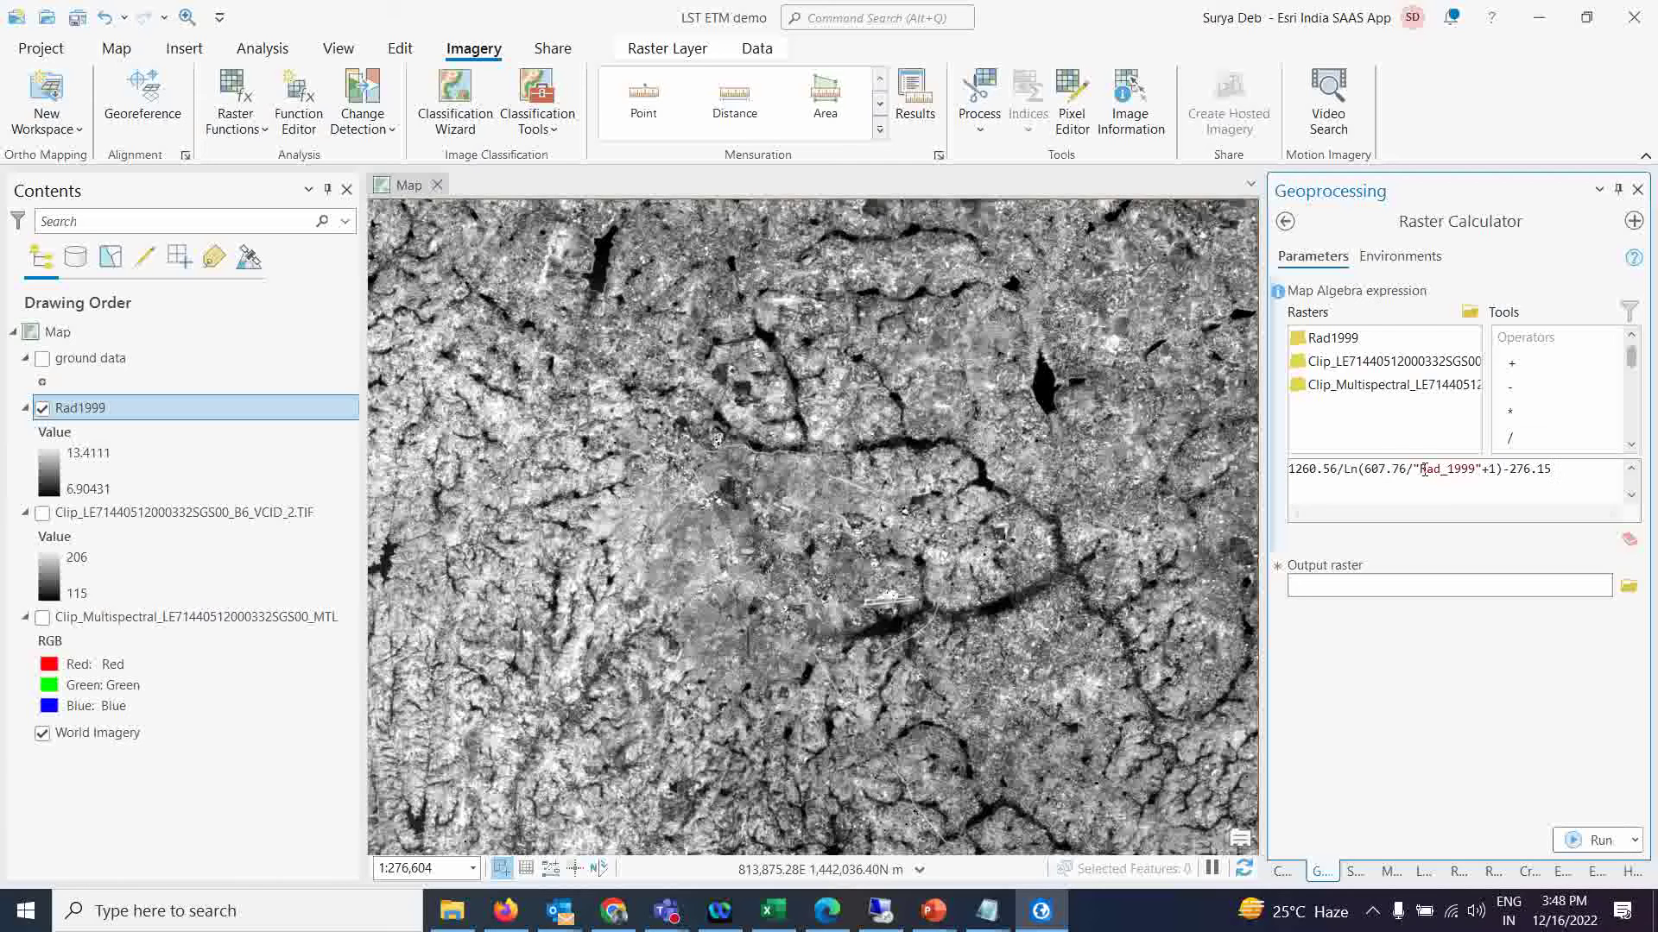
{"action": "left_click_drag", "start_coordinate": [1422, 469], "coordinate": [1475, 473]}
{"action": "key", "text": "BackSpace"}
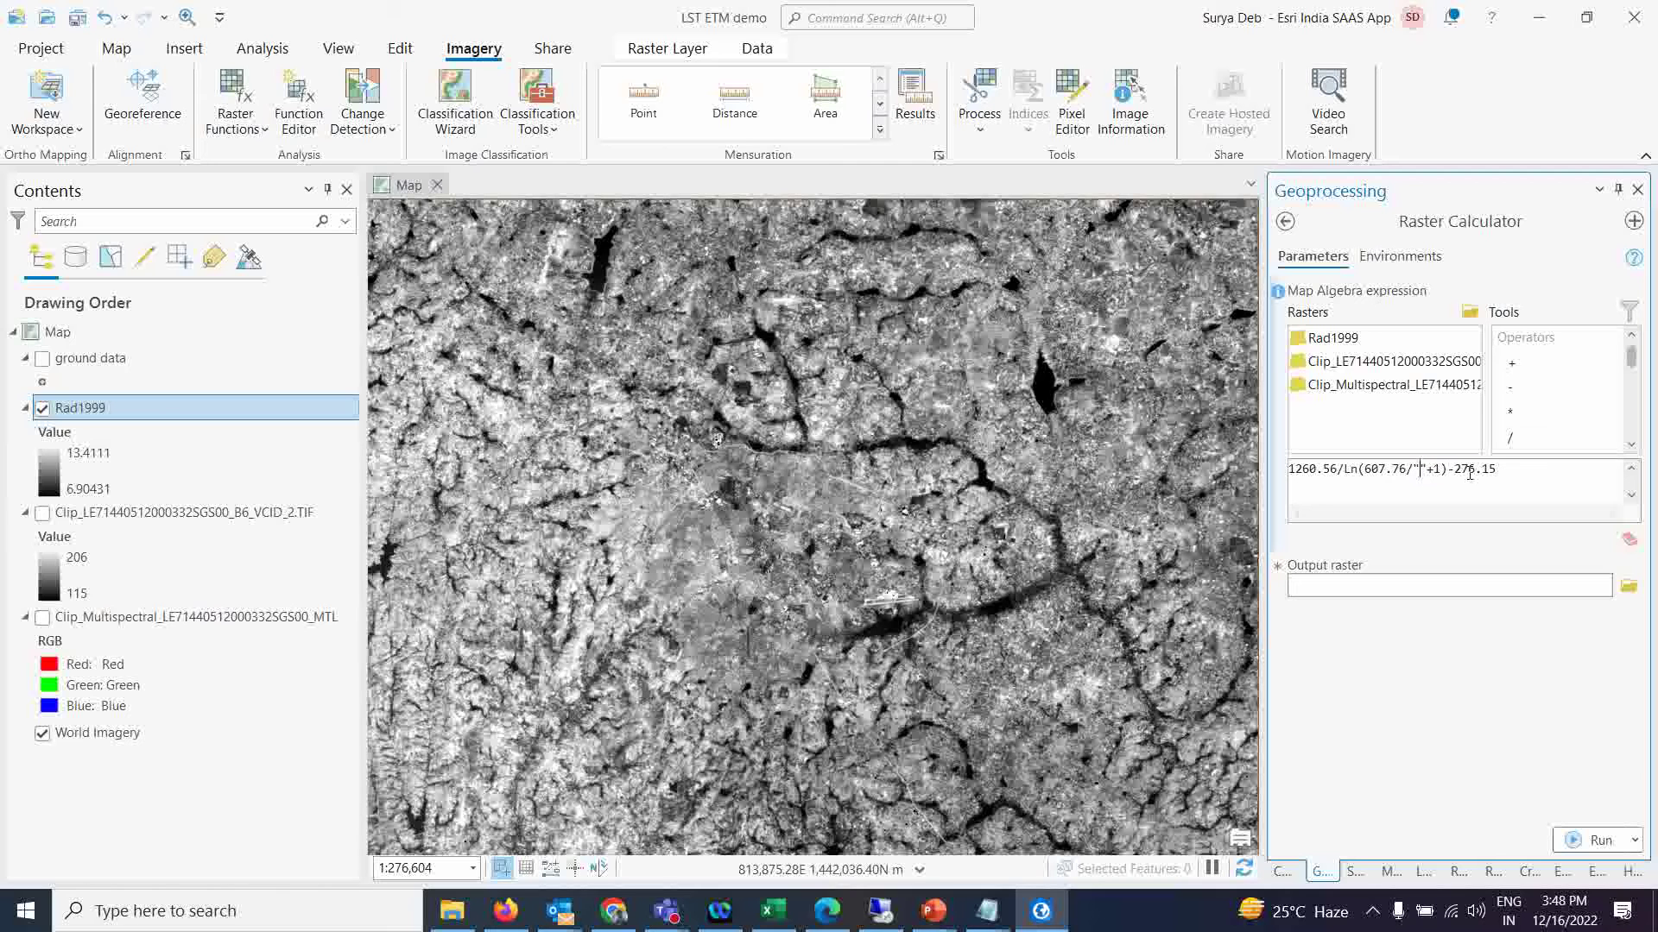
{"action": "double_click", "coordinate": [1334, 339]}
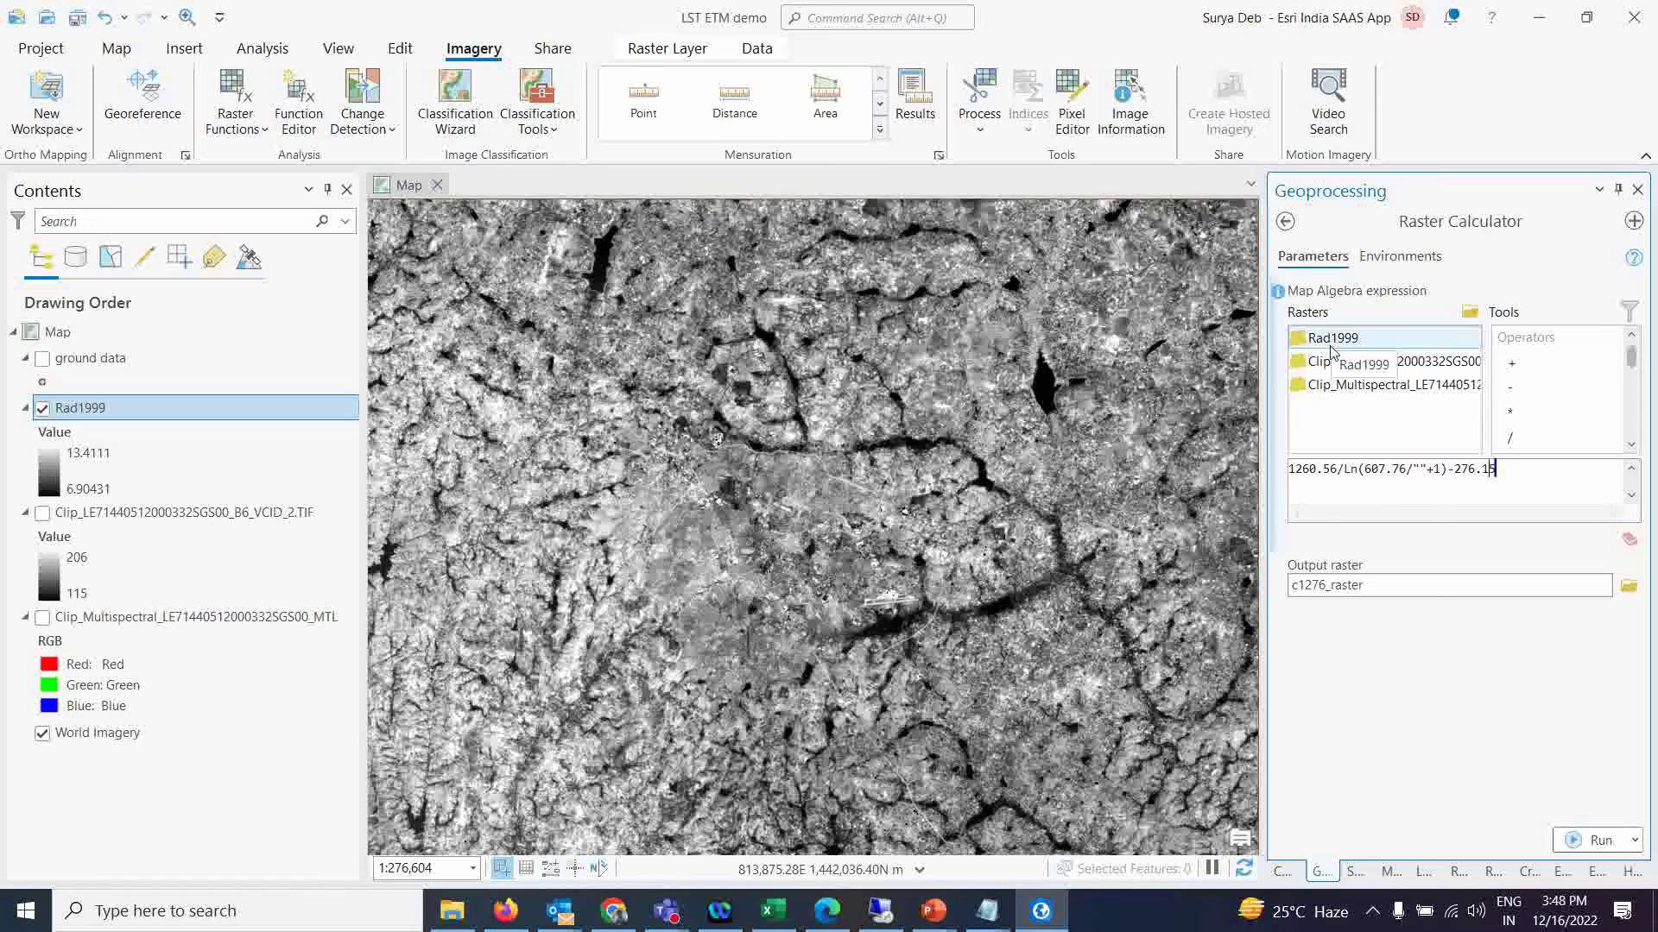
{"action": "left_click_drag", "start_coordinate": [1536, 471], "coordinate": [1224, 464]}
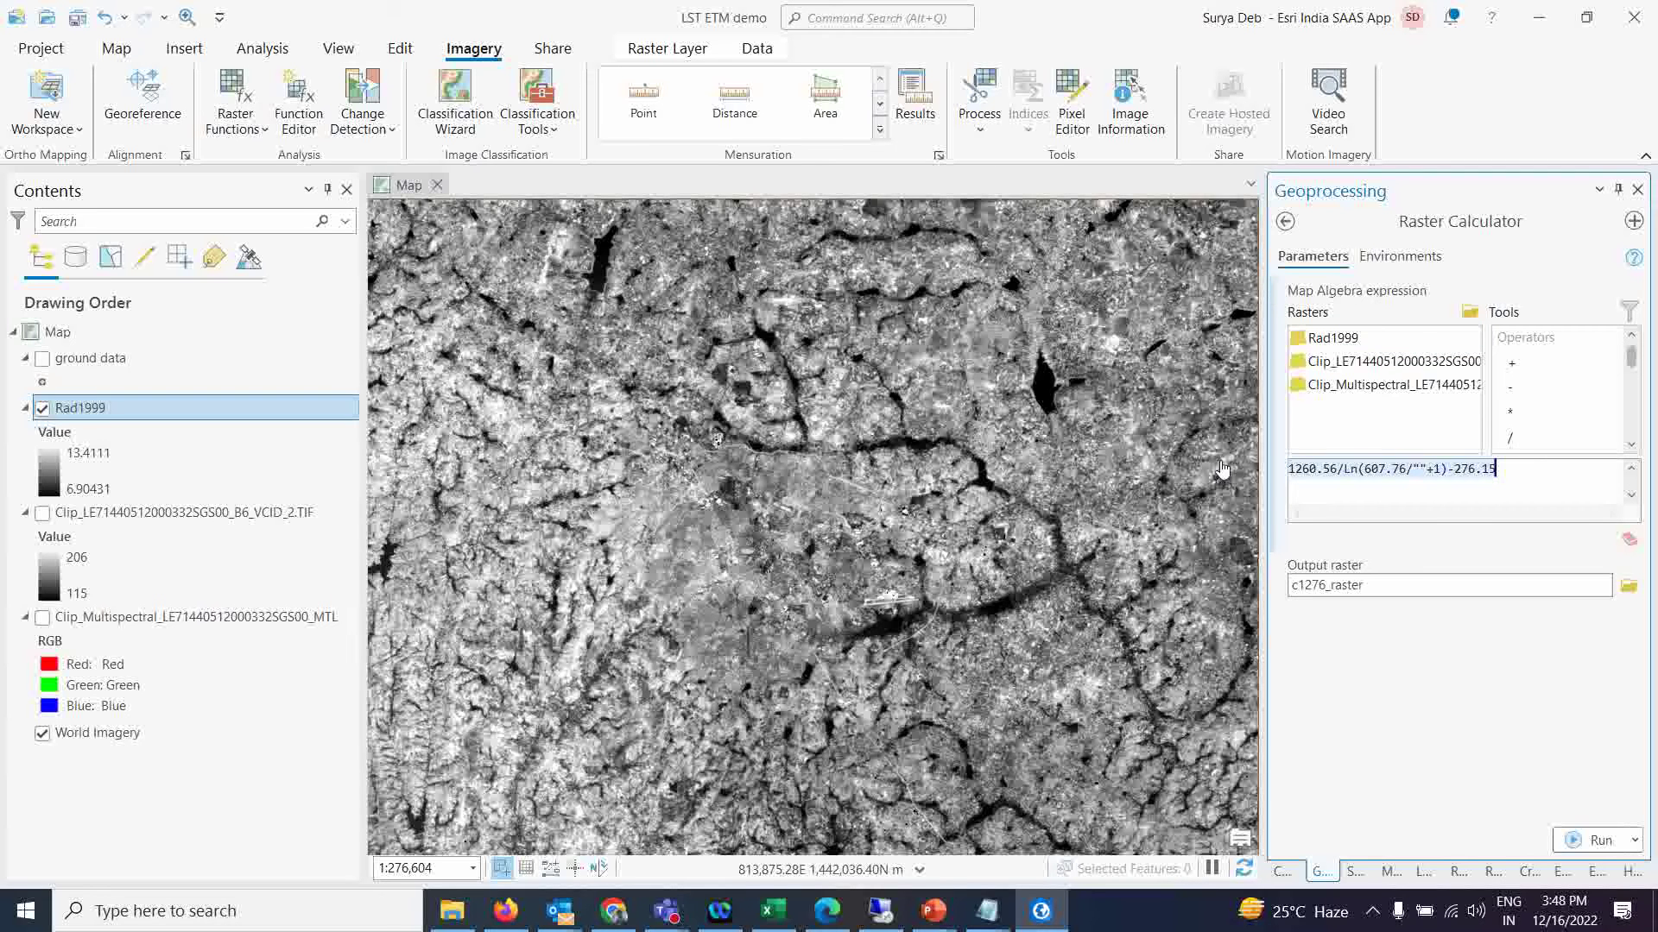
{"action": "key", "text": "Delete"}
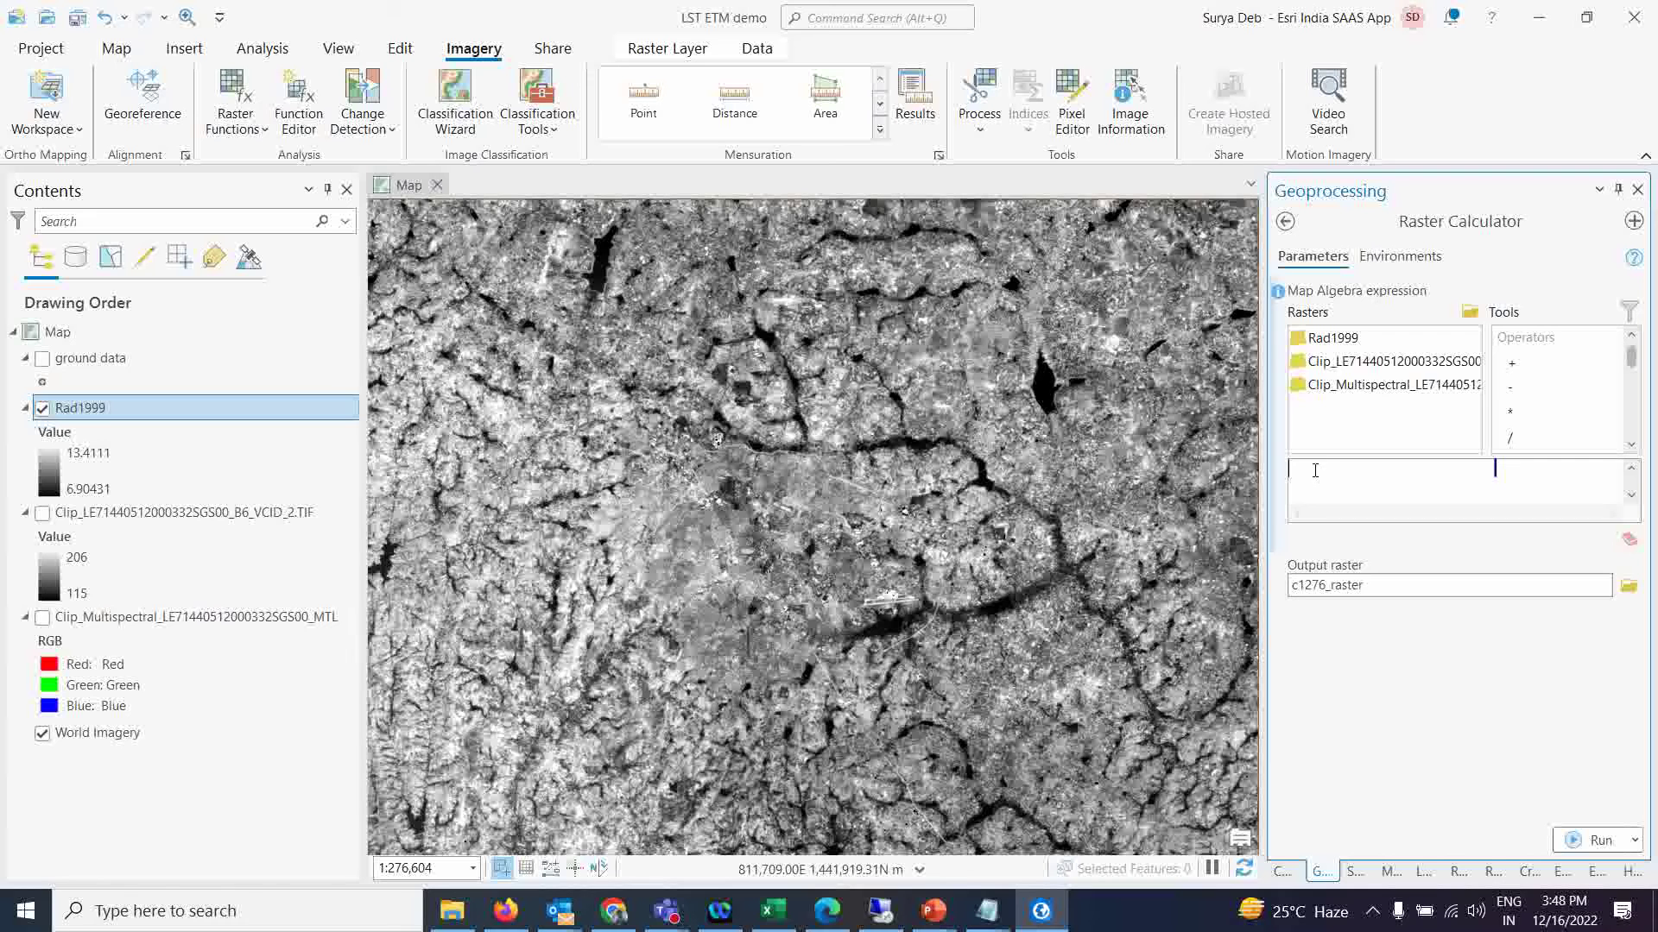
Step: Re-paste the formula, insert Rad1999 in place of Rad_1999, and remove the doubled quotes
{"action": "key", "text": "ctrl+v"}
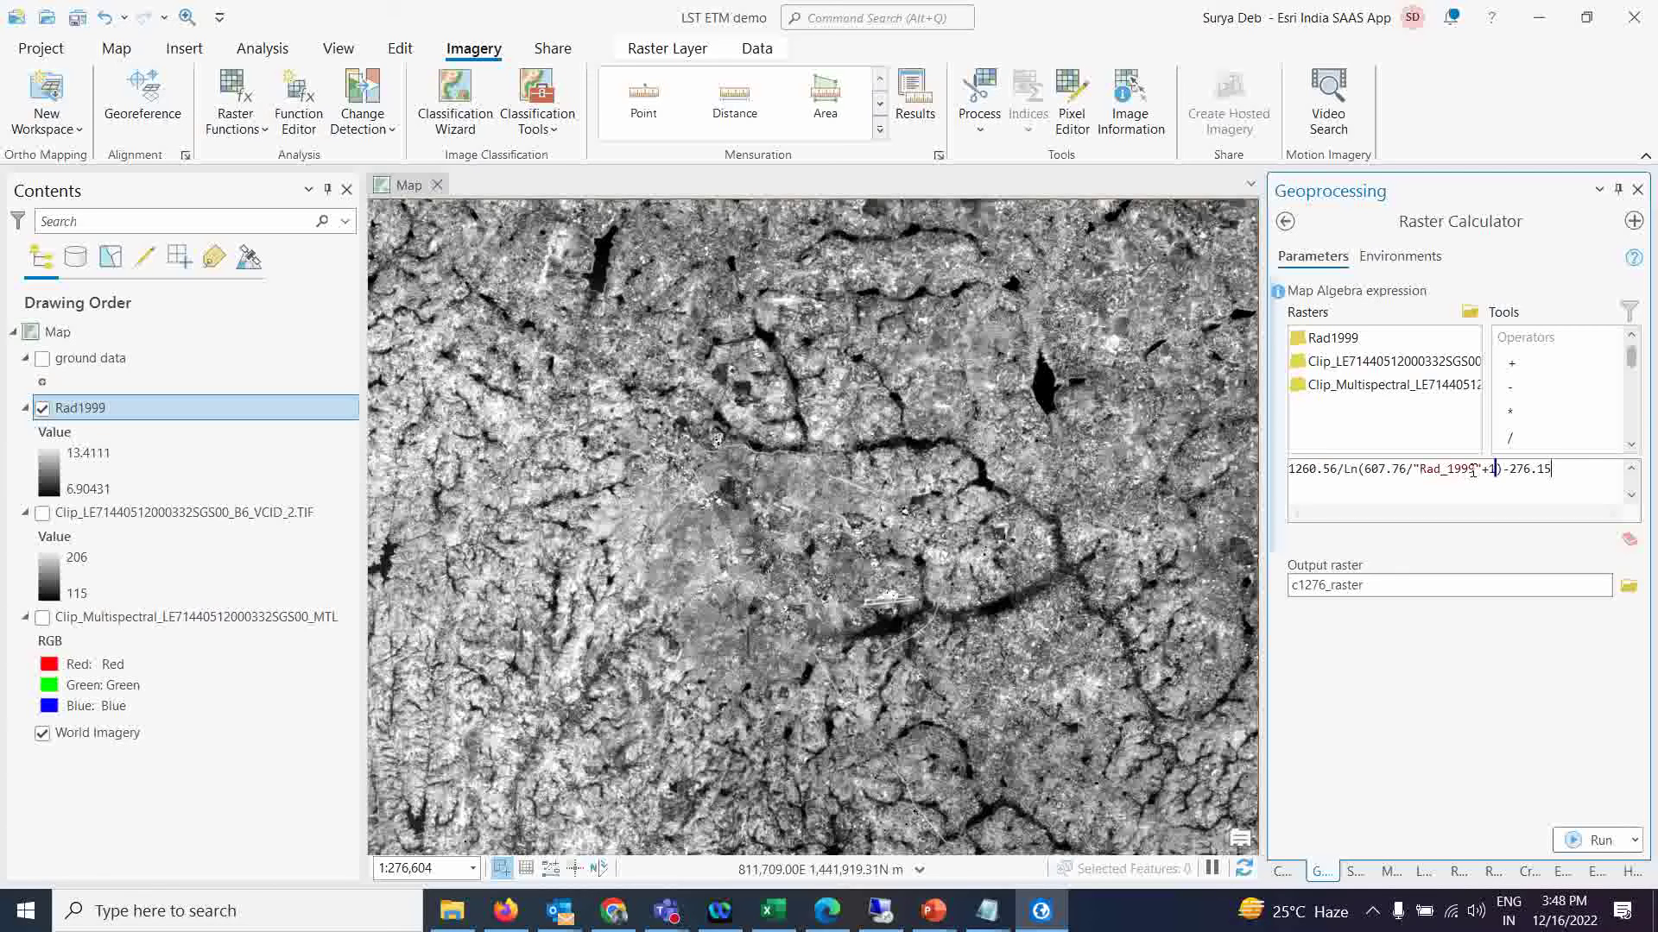
{"action": "left_click_drag", "start_coordinate": [1475, 471], "coordinate": [1419, 470]}
{"action": "key", "text": "BackSpace"}
{"action": "left_click", "coordinate": [1339, 342]}
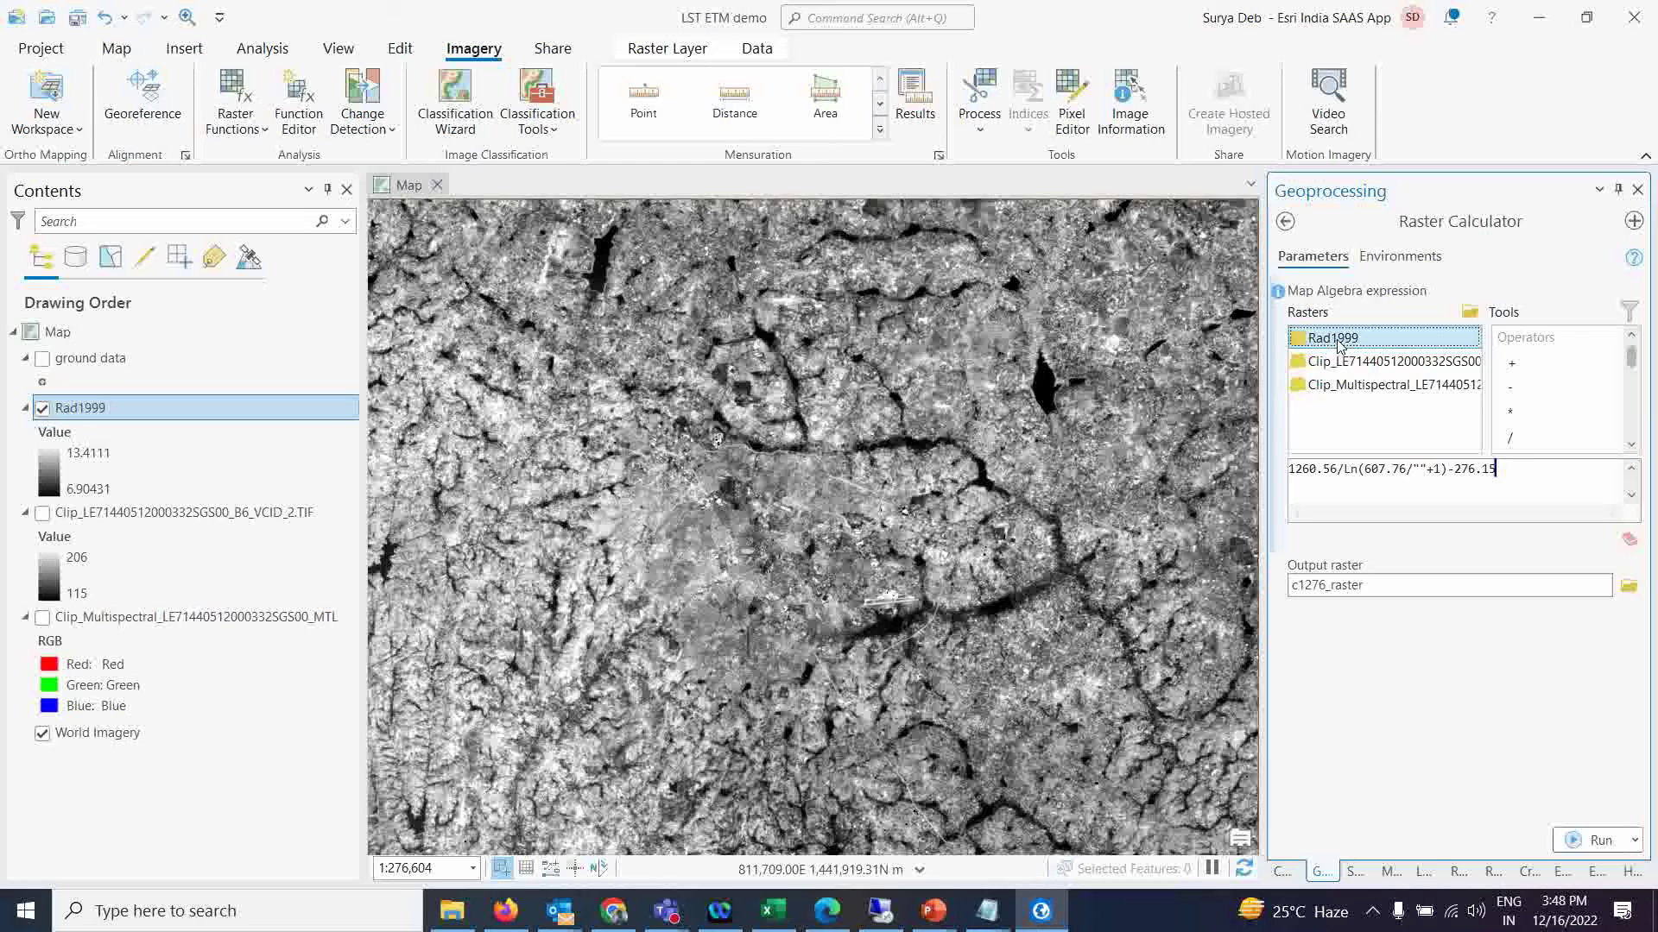
{"action": "double_click", "coordinate": [1338, 343]}
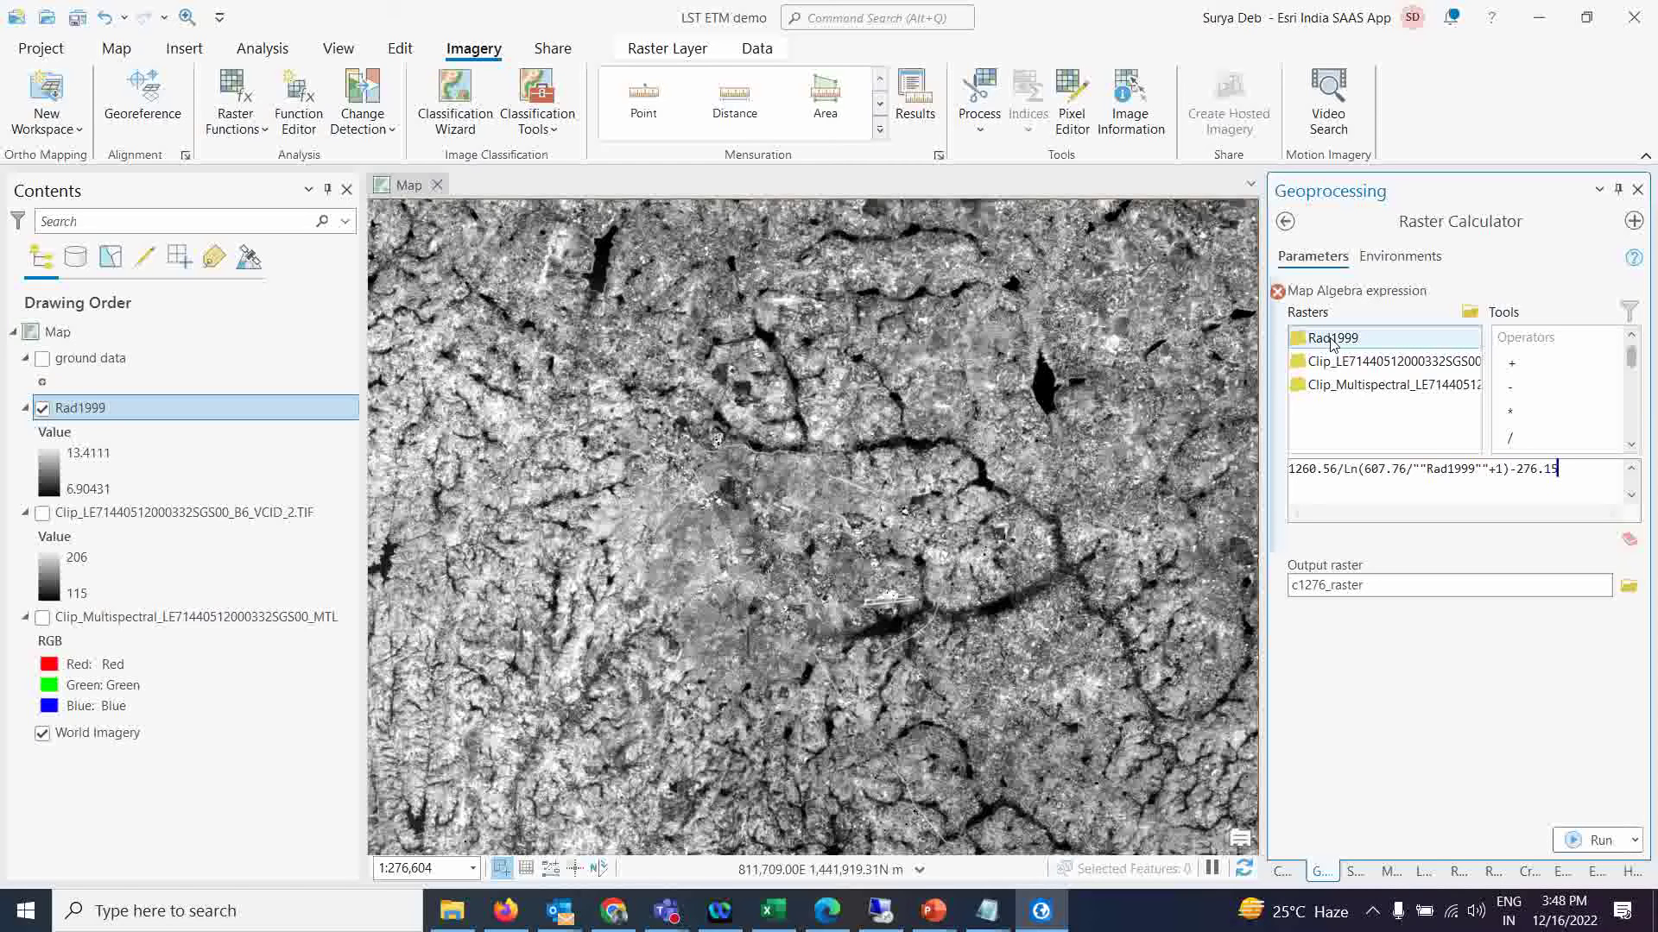
{"action": "key", "text": "BackSpace"}
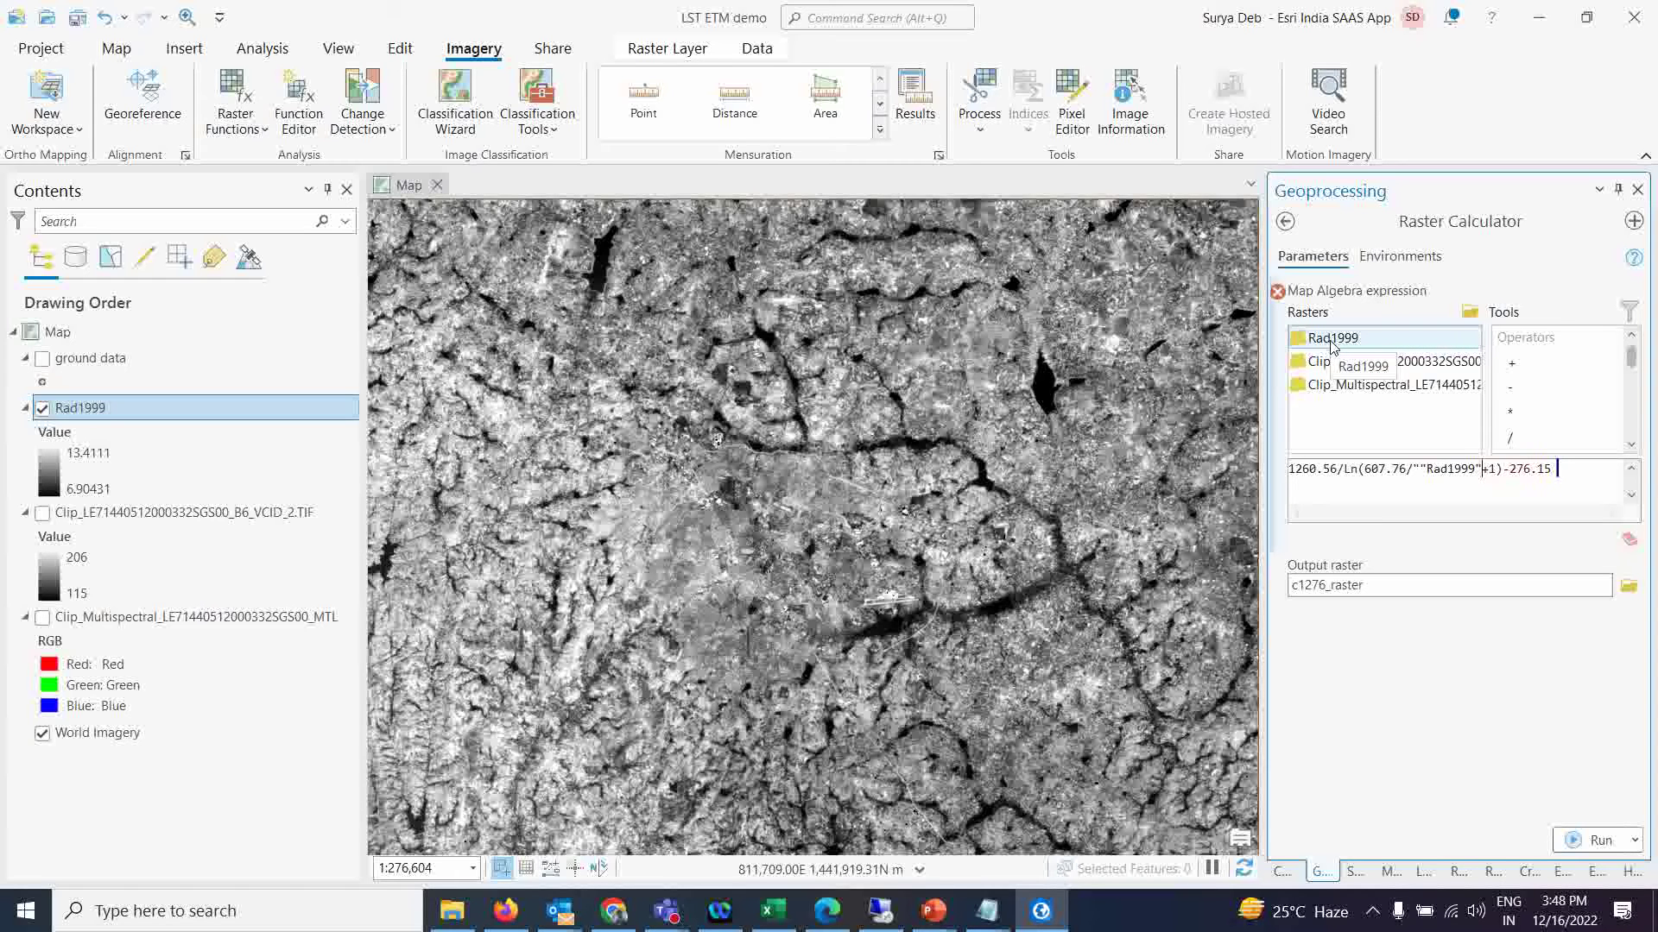
{"action": "left_click", "coordinate": [1430, 482]}
{"action": "key", "text": "BackSpace"}
{"action": "left_click_drag", "start_coordinate": [1410, 585], "coordinate": [1656, 603]}
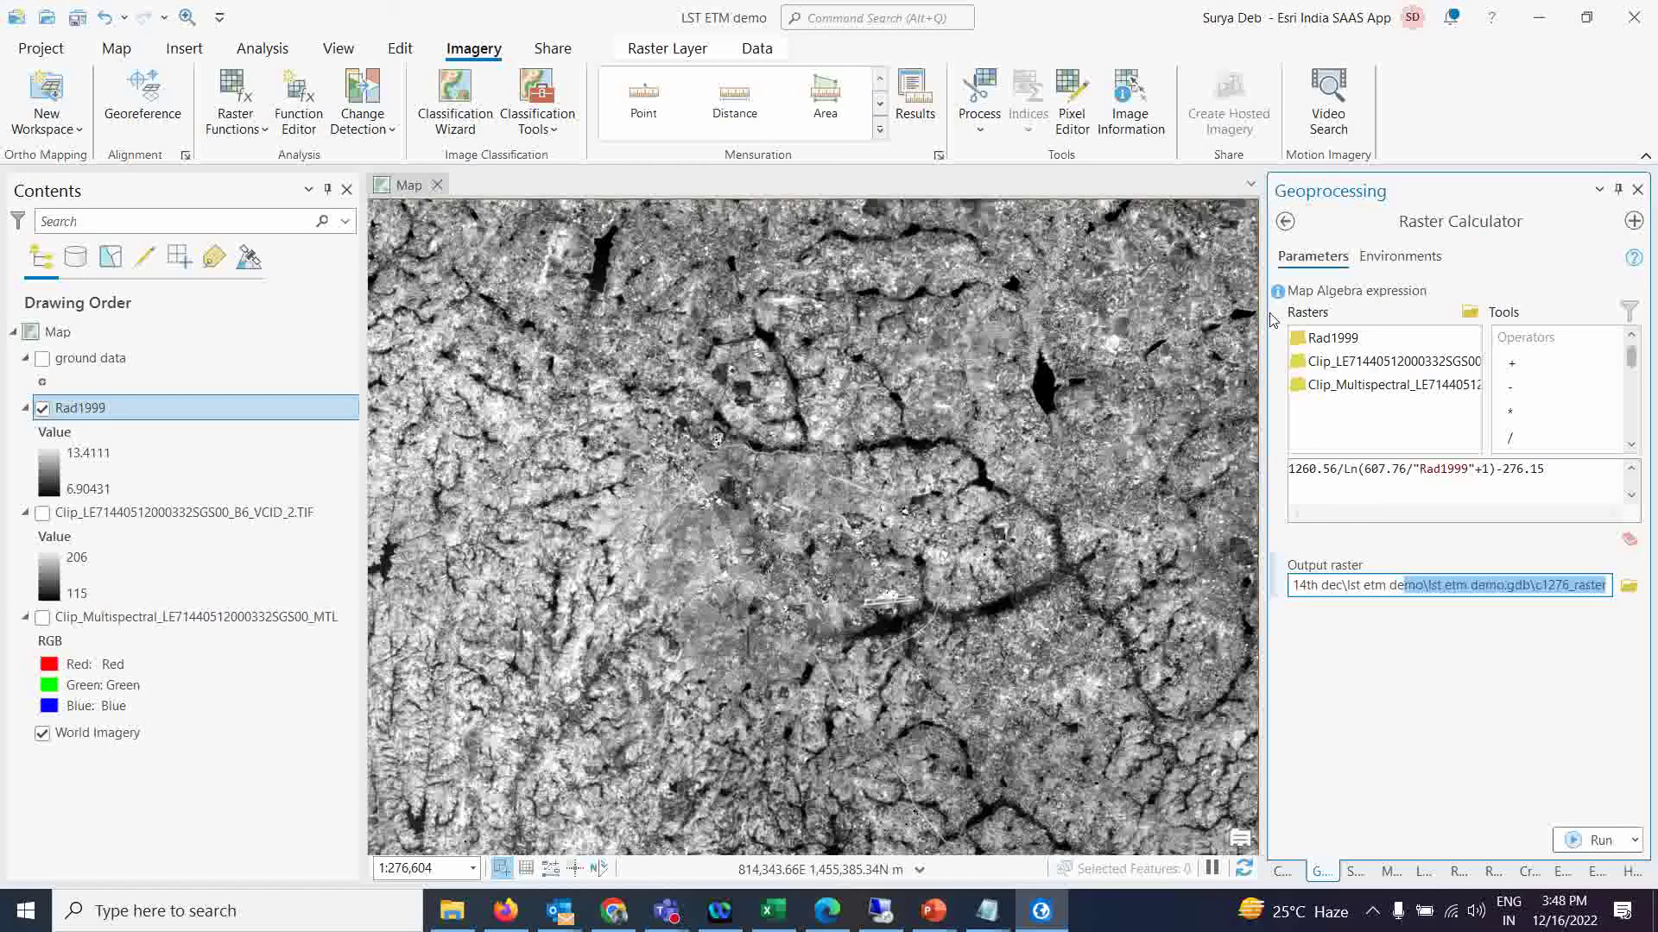
Step: Name the output raster LST1999 and run the temperature calculation
{"action": "left_click", "coordinate": [1509, 695]}
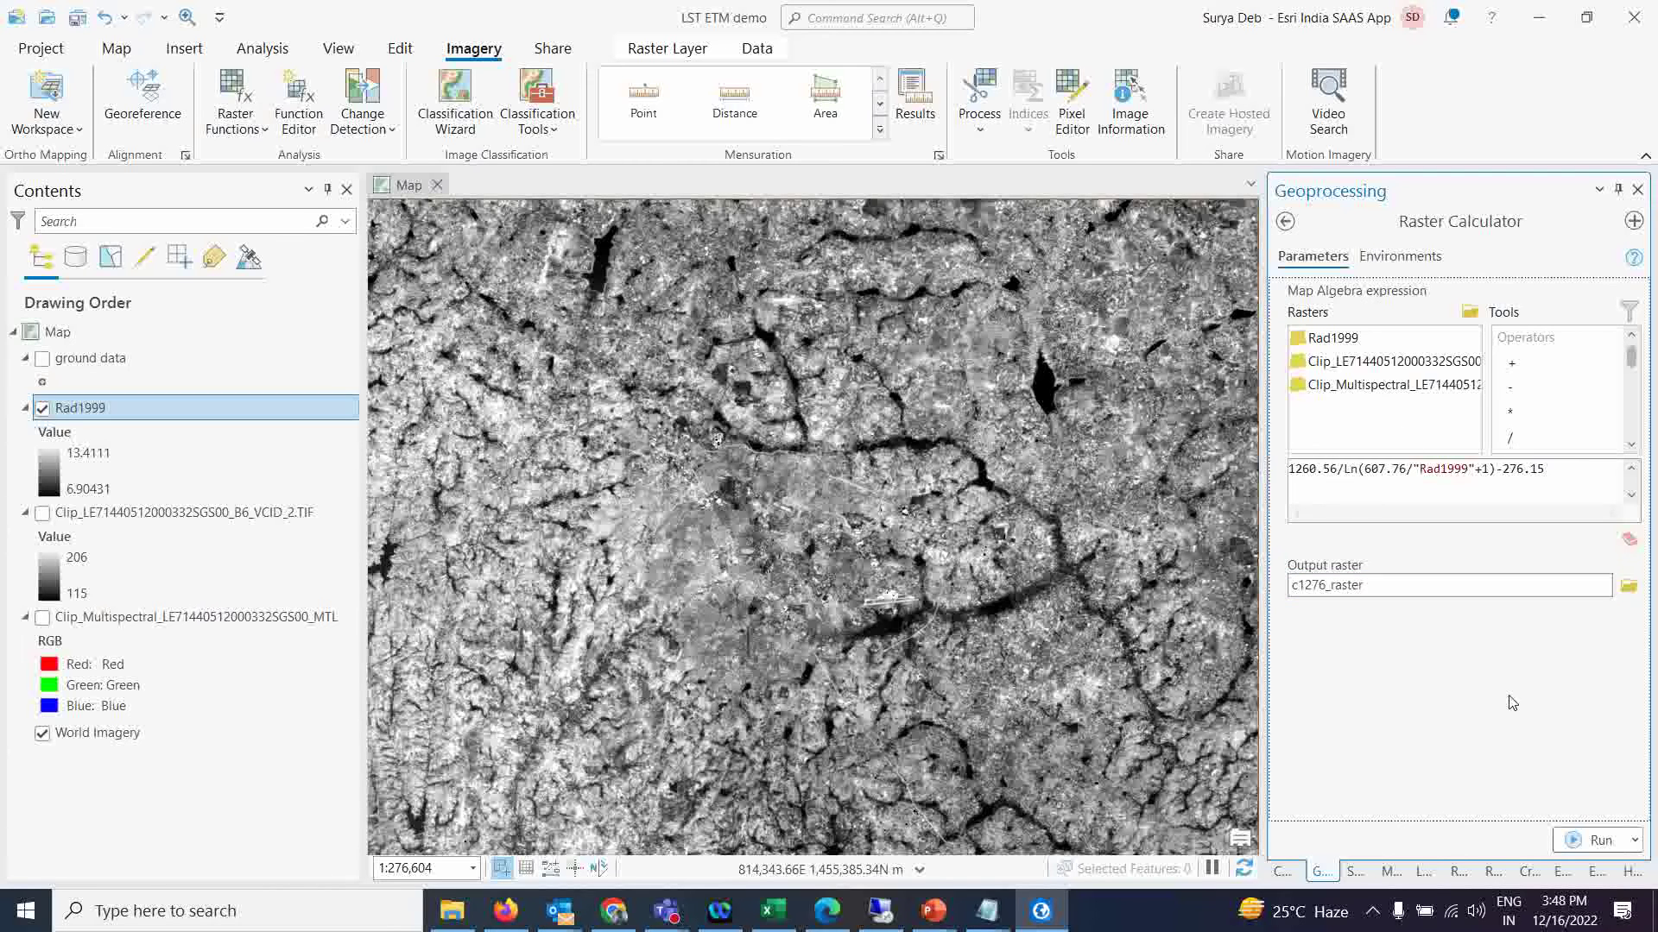
{"action": "left_click", "coordinate": [1450, 585]}
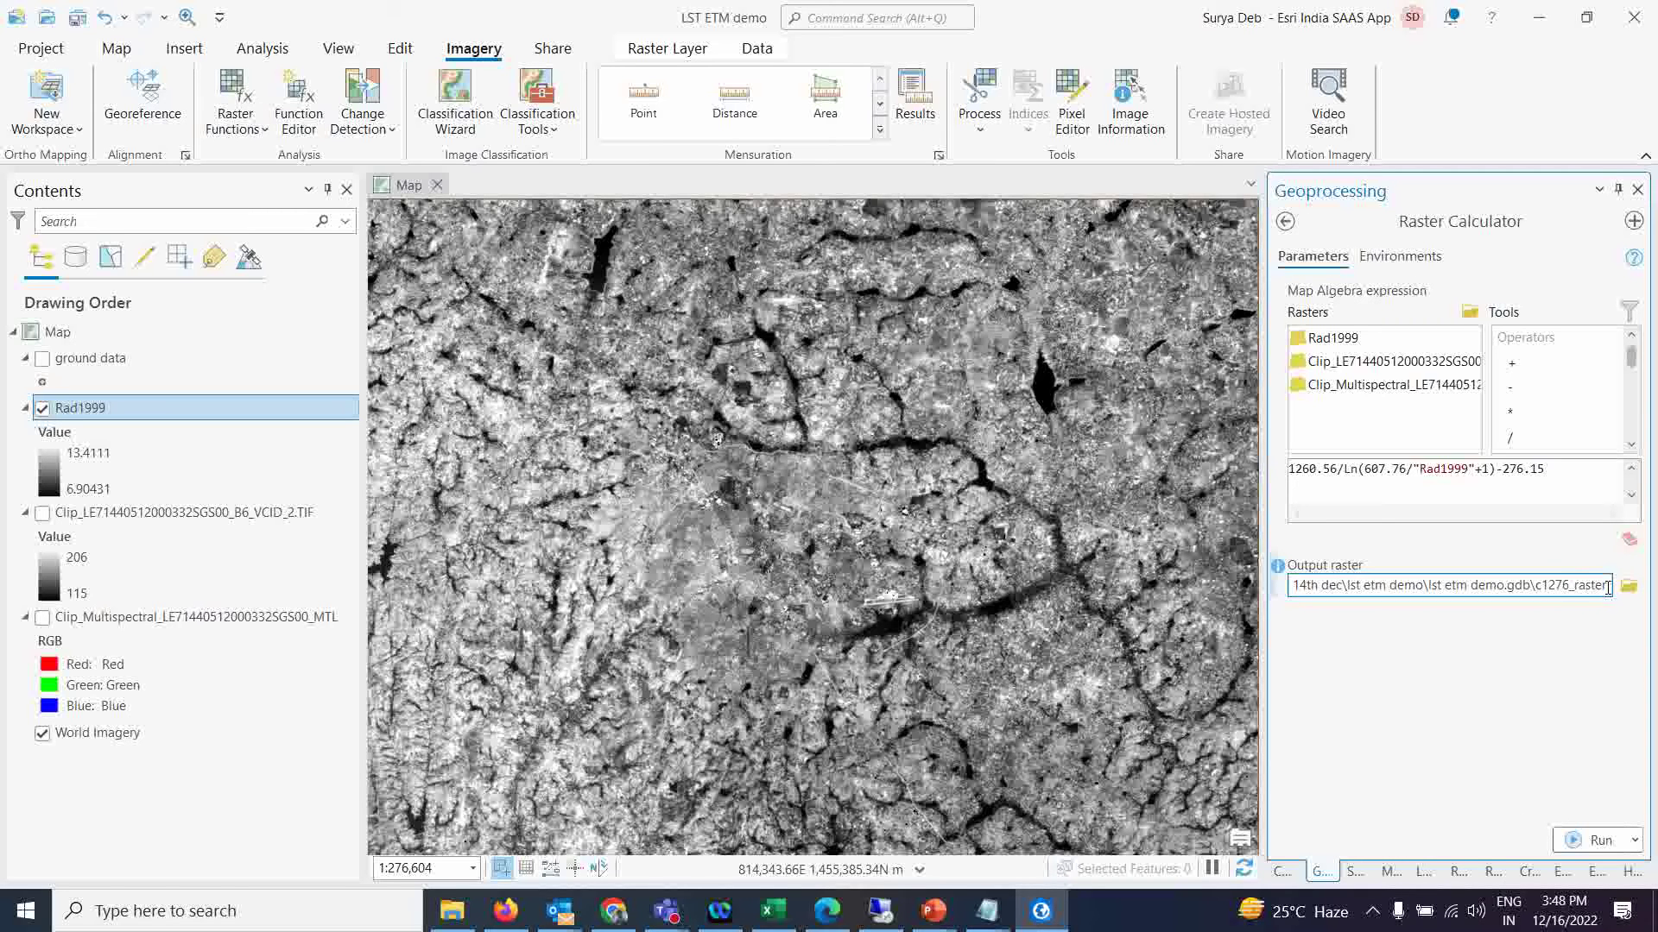
{"action": "left_click_drag", "start_coordinate": [1607, 586], "coordinate": [1551, 588]}
{"action": "type", "text": "LS"}
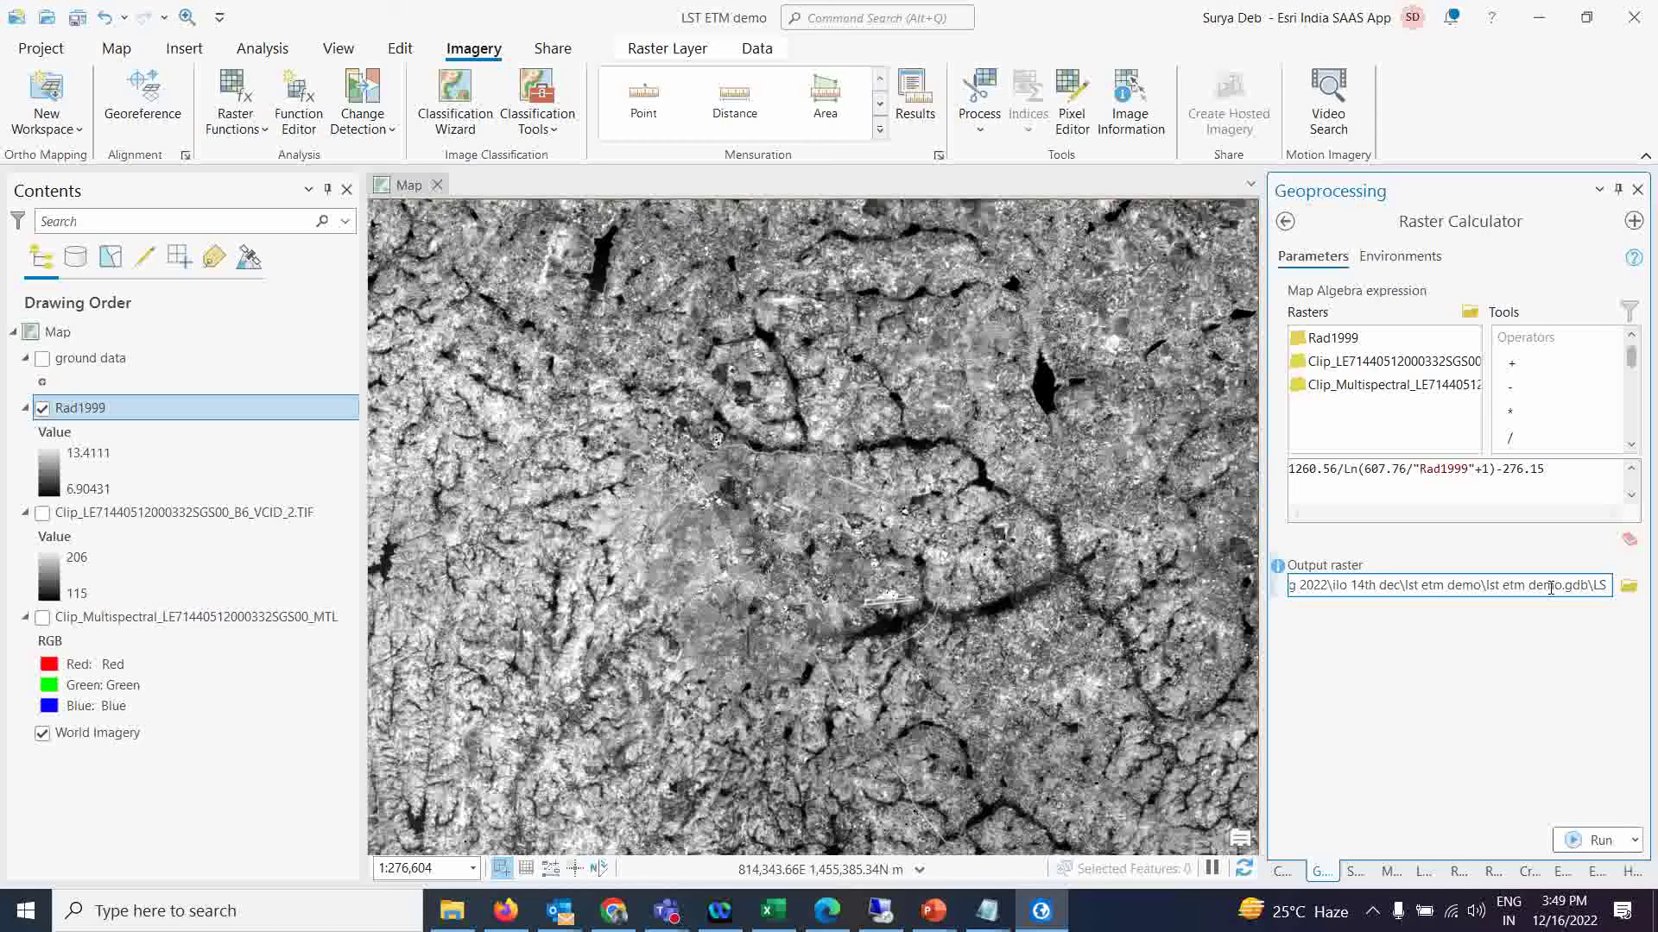
{"action": "type", "text": "T"}
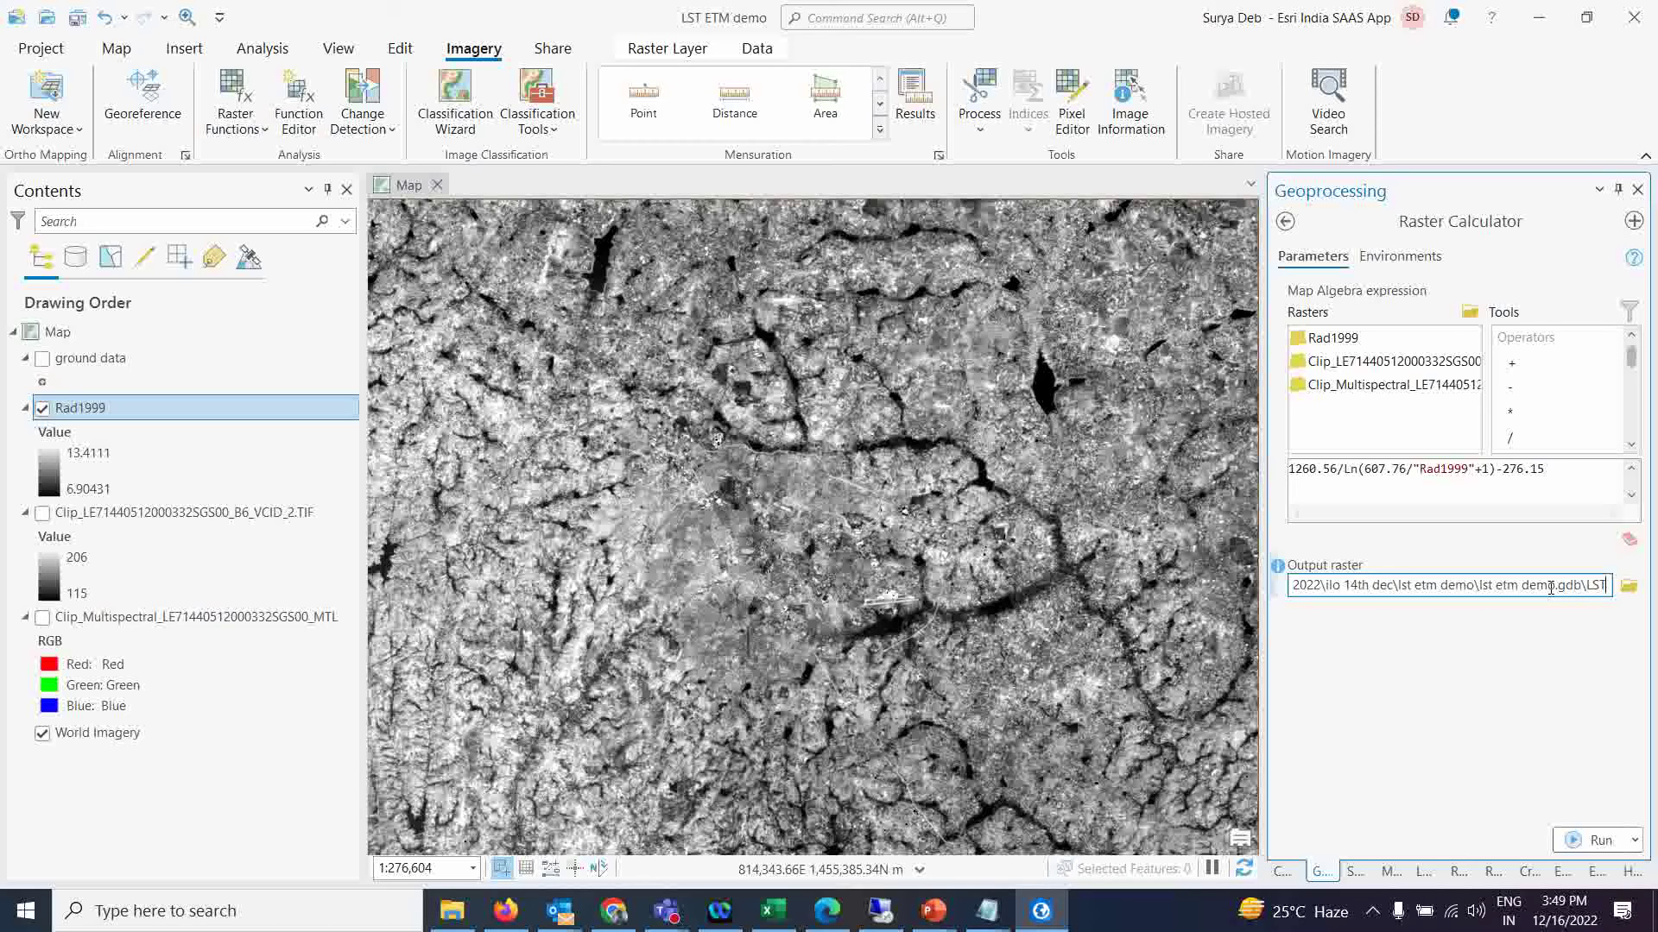
{"action": "type", "text": "1999"}
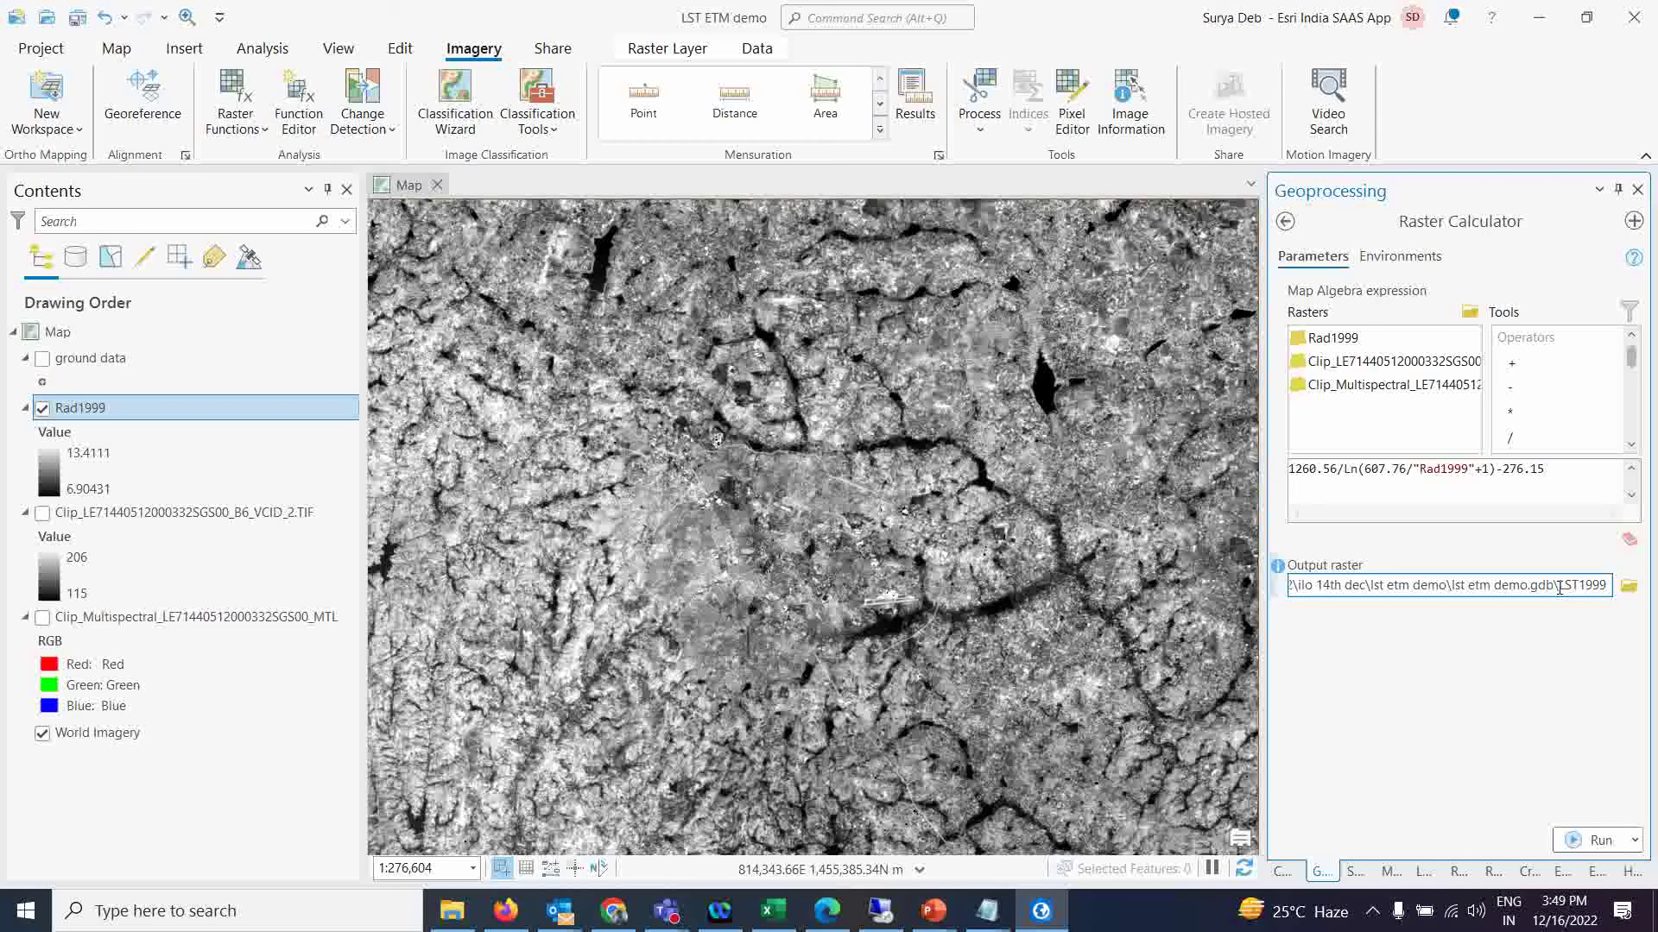
{"action": "left_click", "coordinate": [1572, 843]}
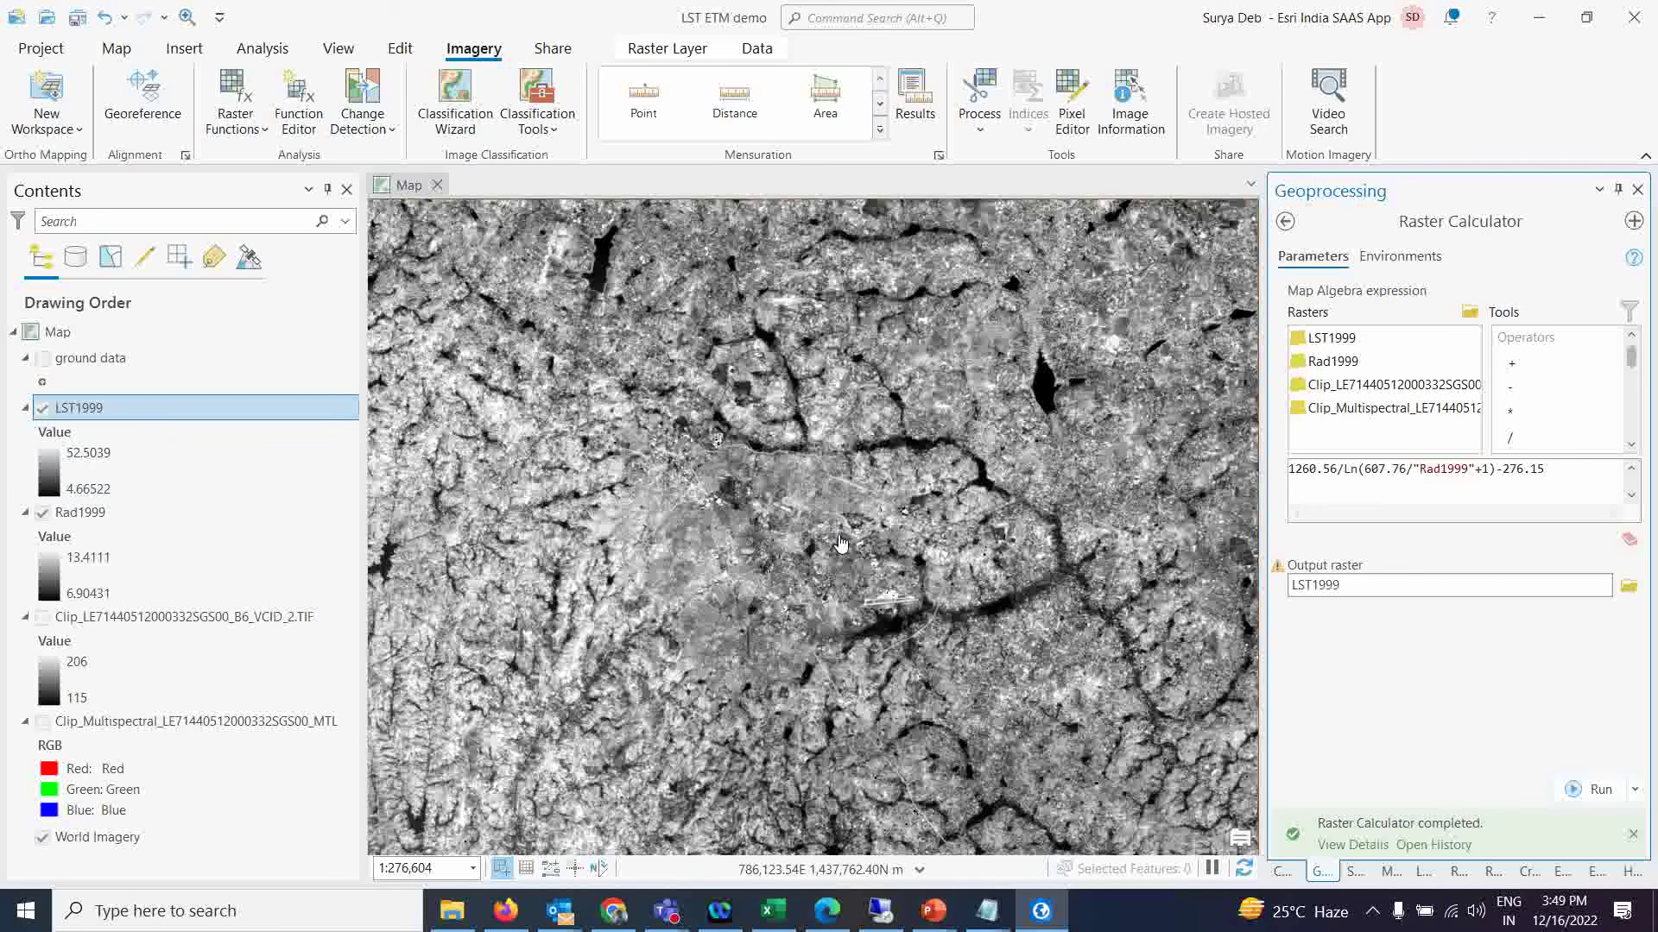
{"action": "left_click", "coordinate": [704, 536]}
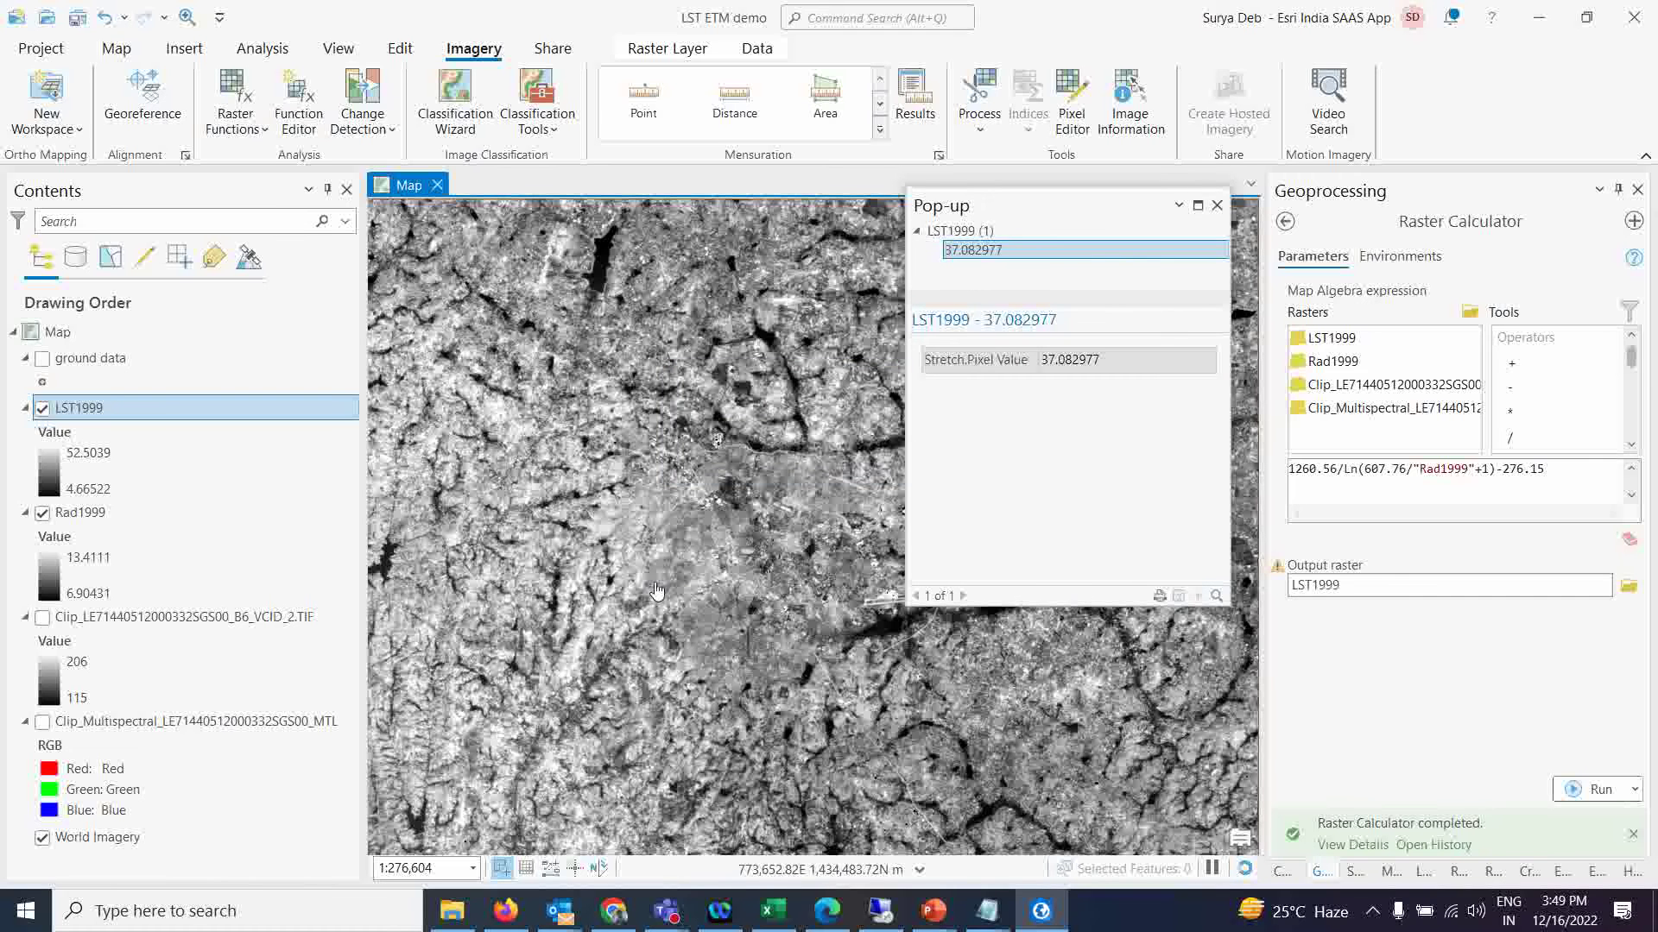
{"action": "left_click", "coordinate": [704, 557]}
{"action": "left_click", "coordinate": [648, 520]}
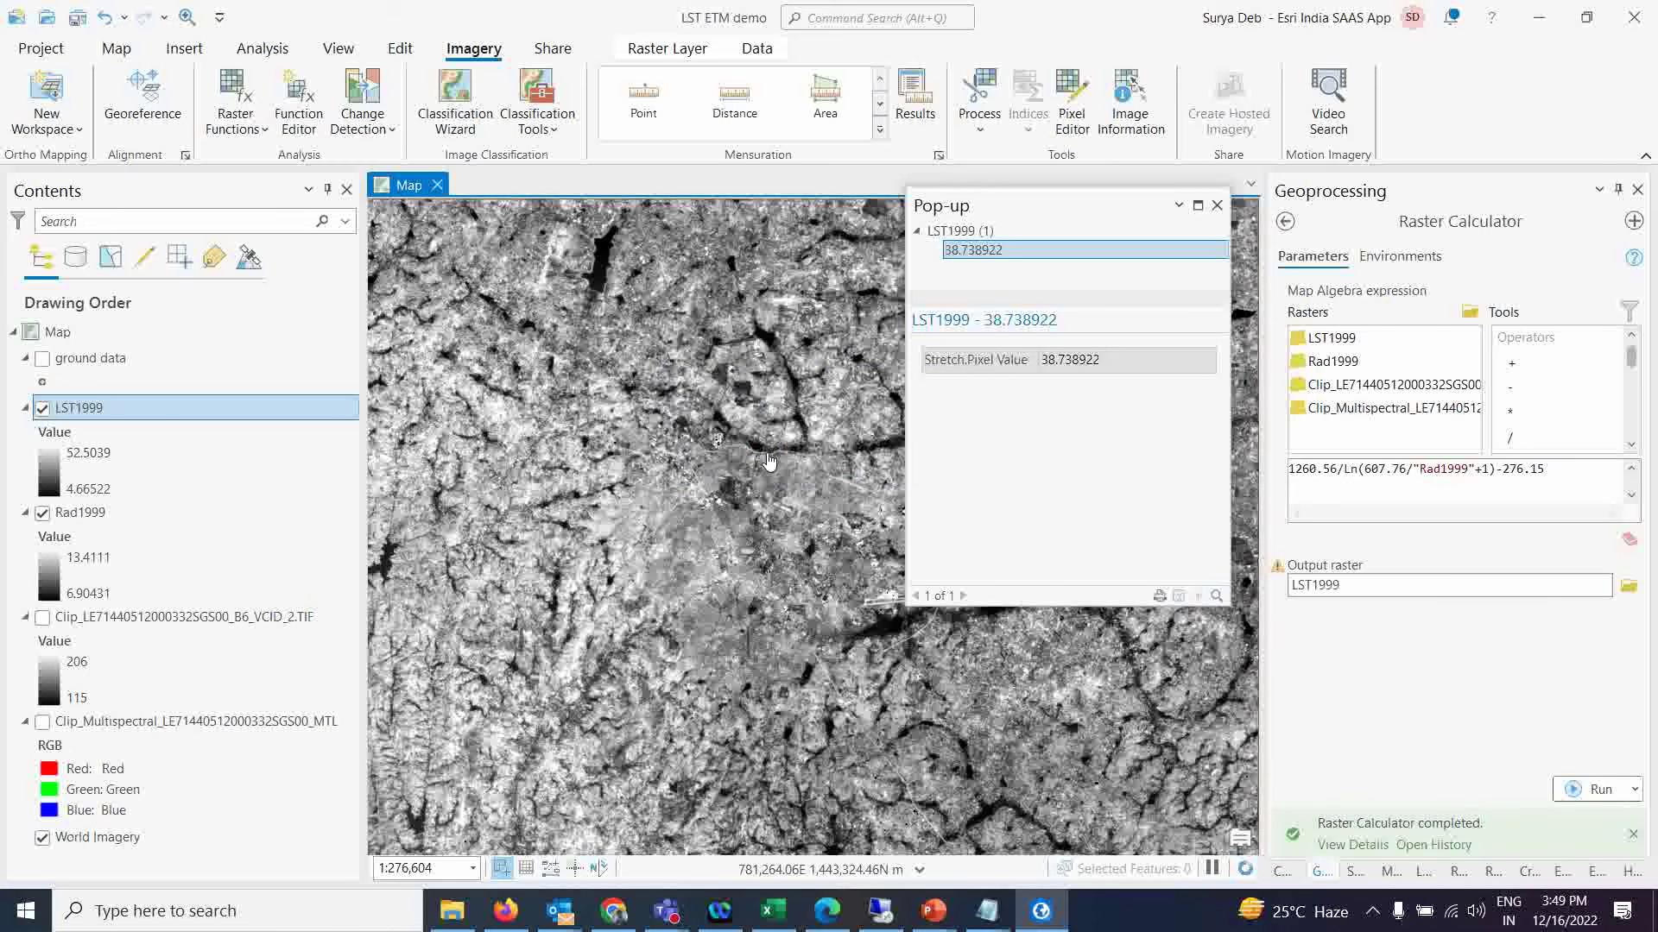
{"action": "left_click", "coordinate": [810, 480]}
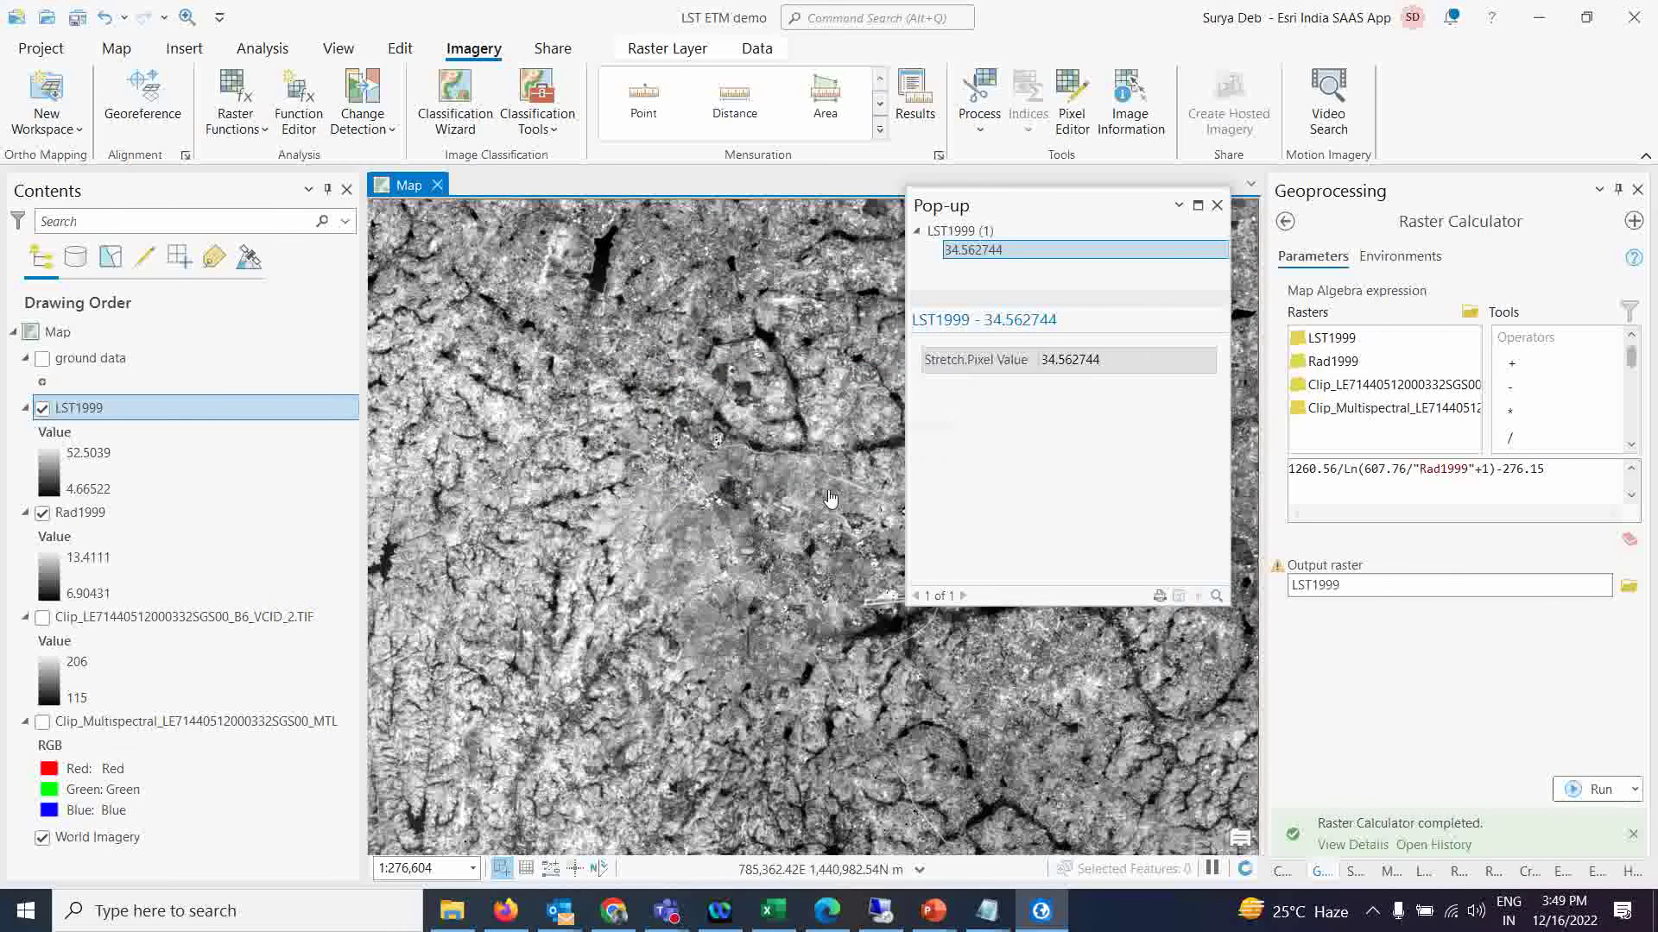
{"action": "left_click", "coordinate": [818, 482]}
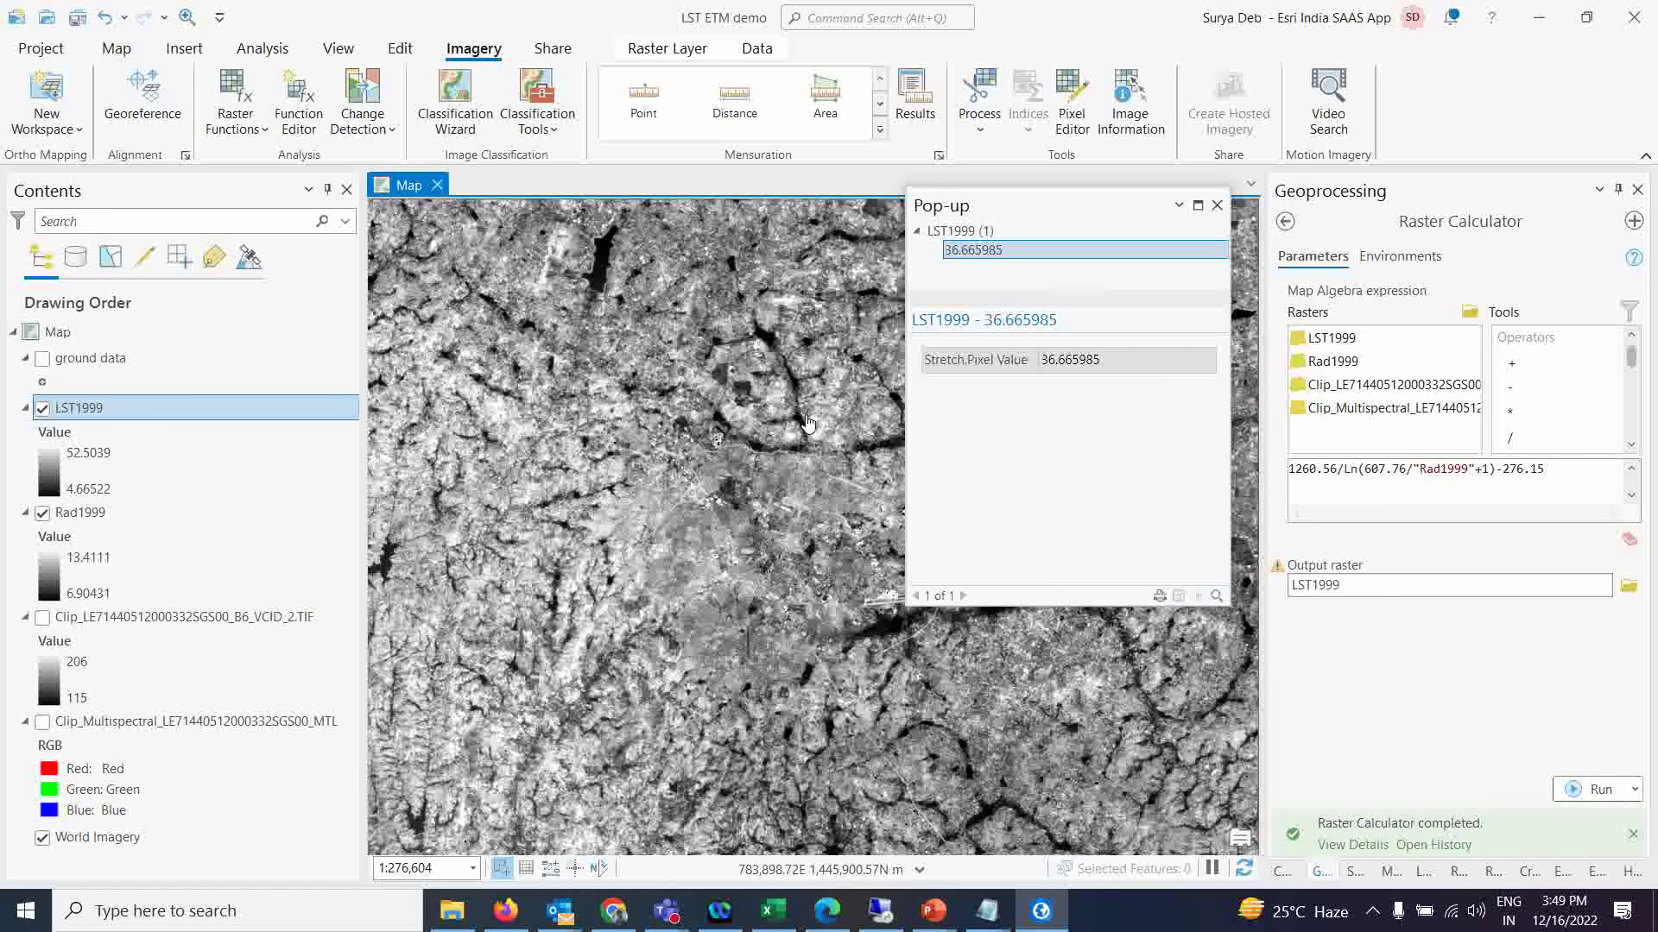
{"action": "left_click", "coordinate": [1217, 204]}
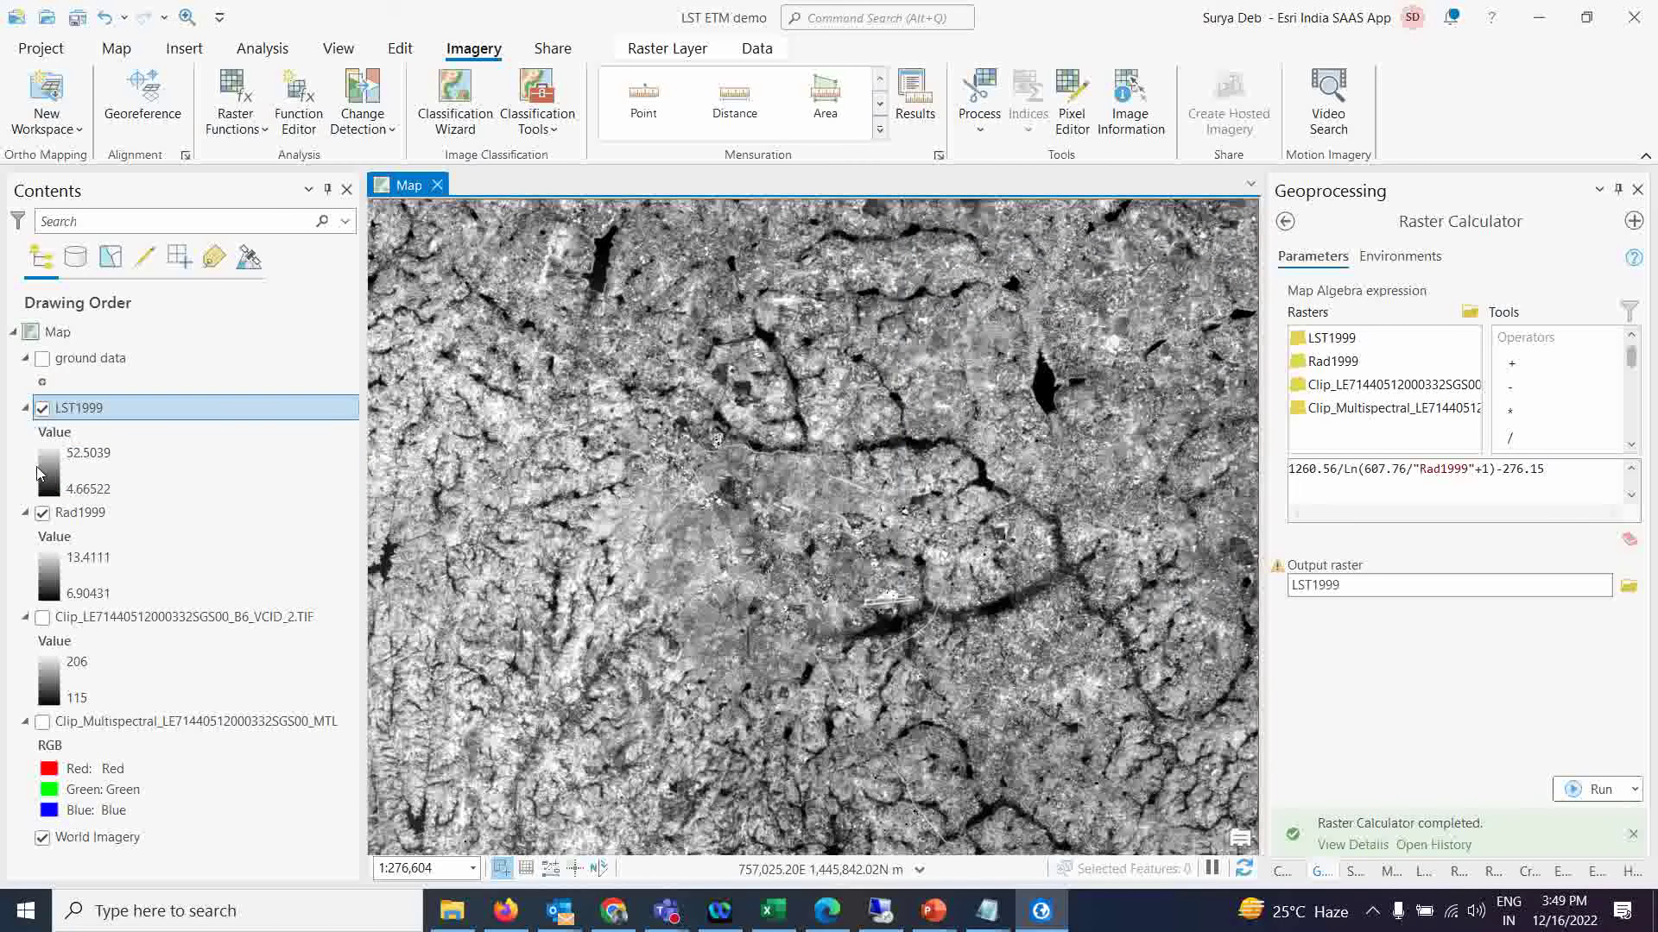
{"action": "left_click", "coordinate": [38, 473]}
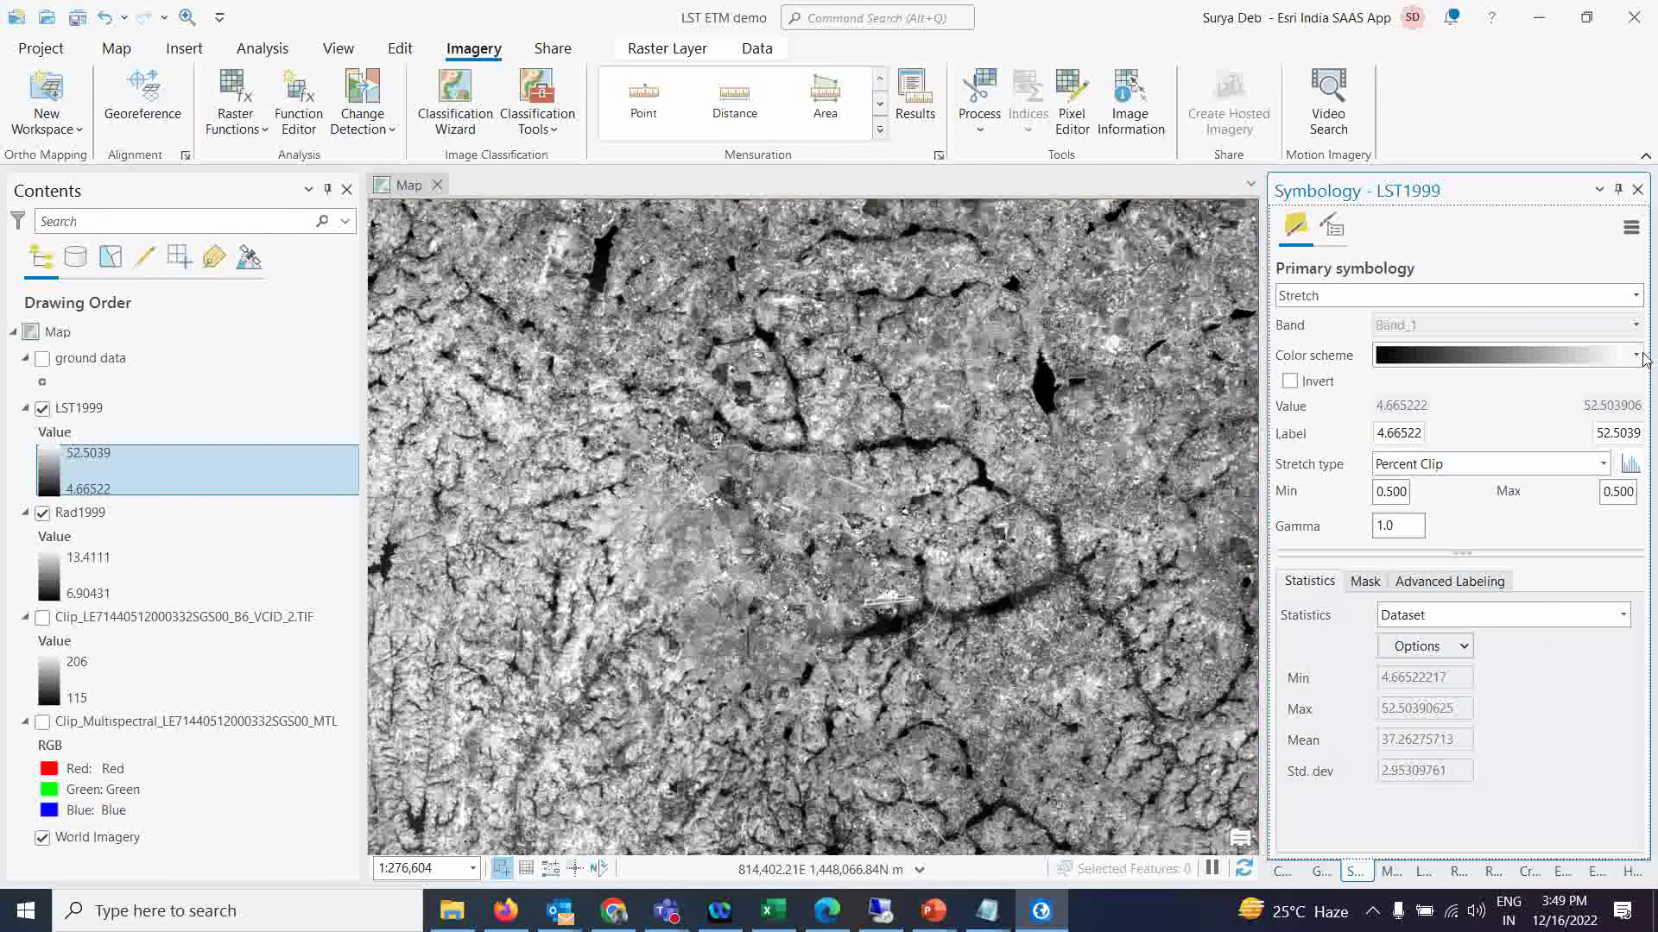
Step: Try a purple-to-red ramp on LST1999, revert to black-to-white, and show the ground data points
{"action": "left_click", "coordinate": [1639, 355]}
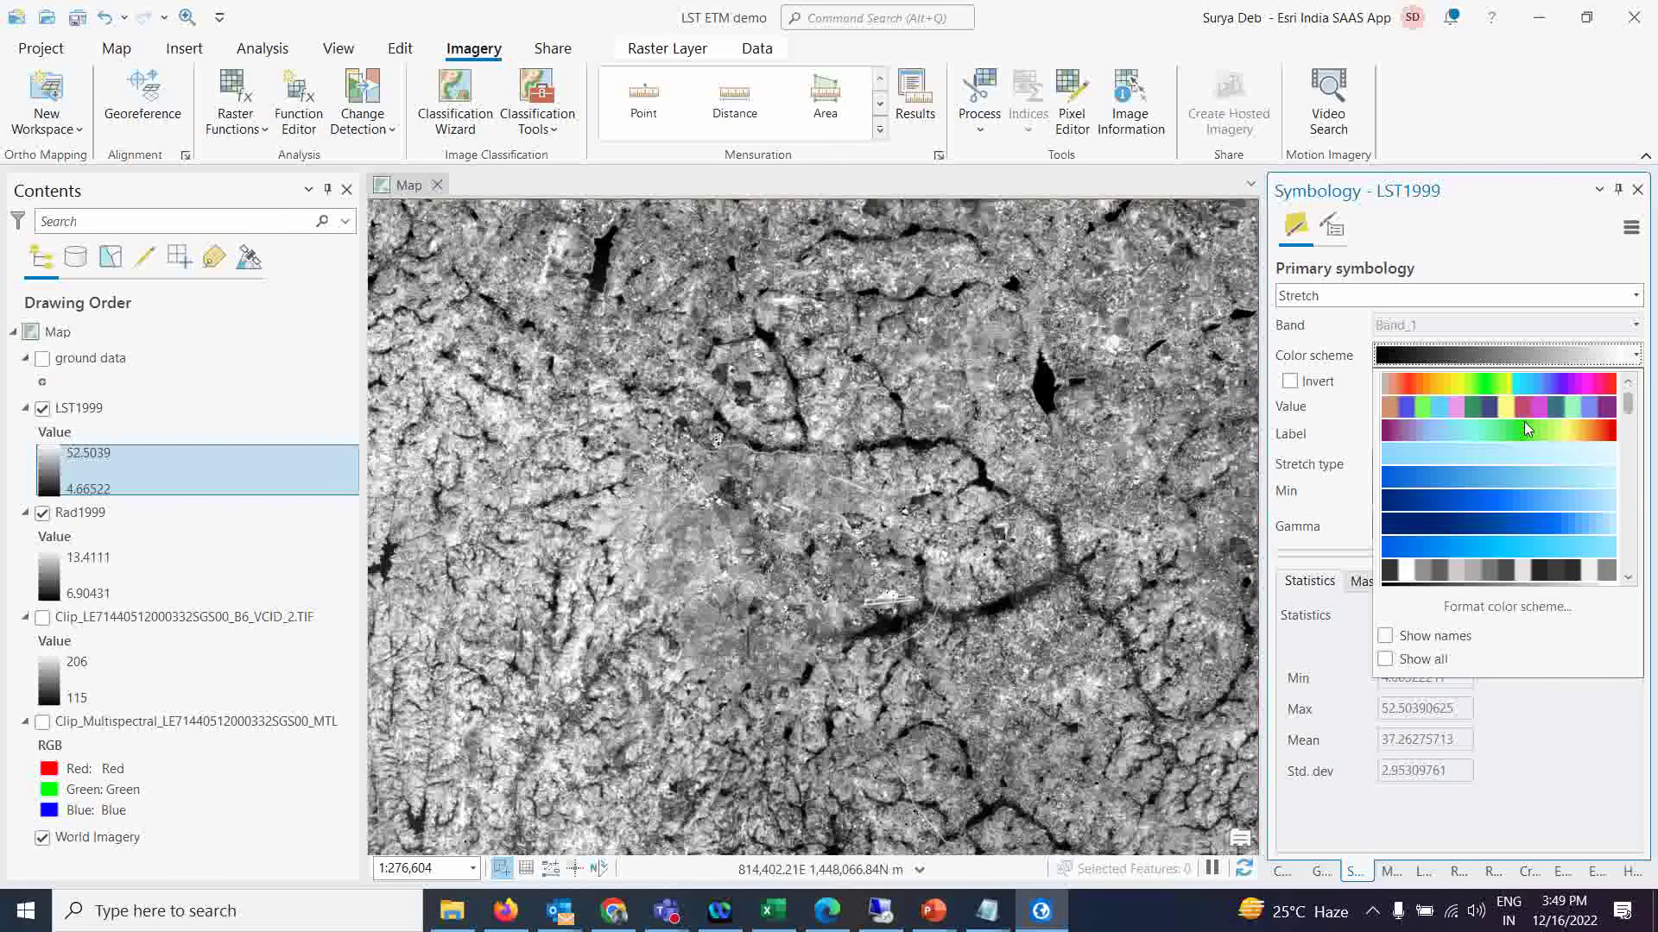
{"action": "left_click", "coordinate": [1525, 429]}
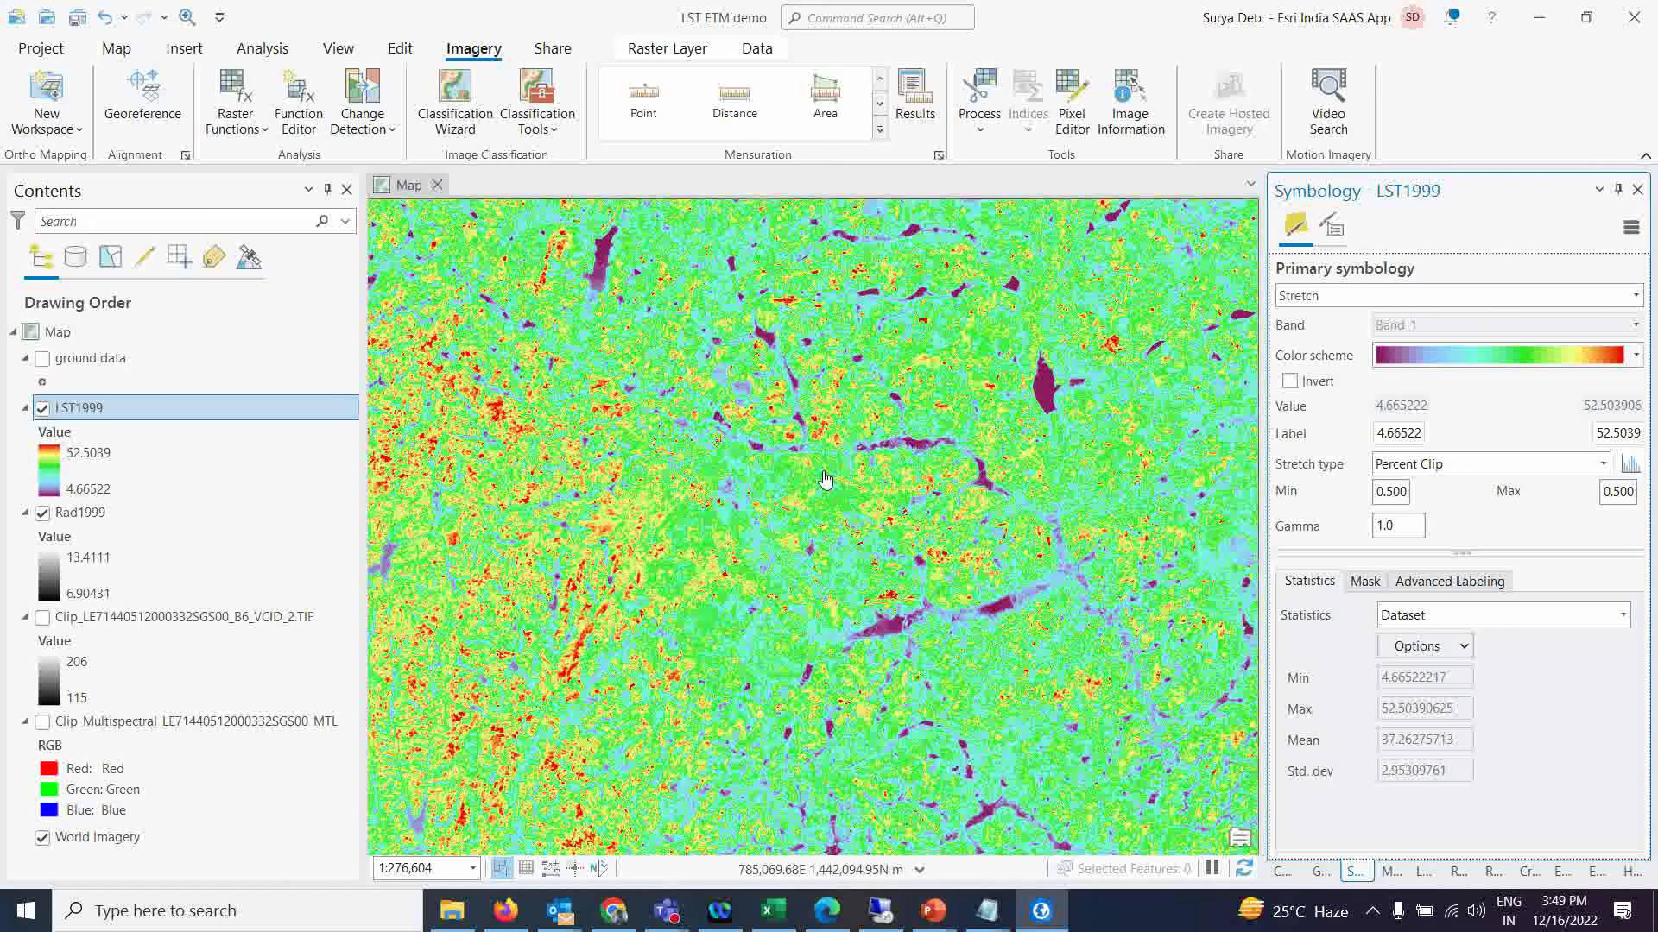
{"action": "left_click", "coordinate": [1635, 355]}
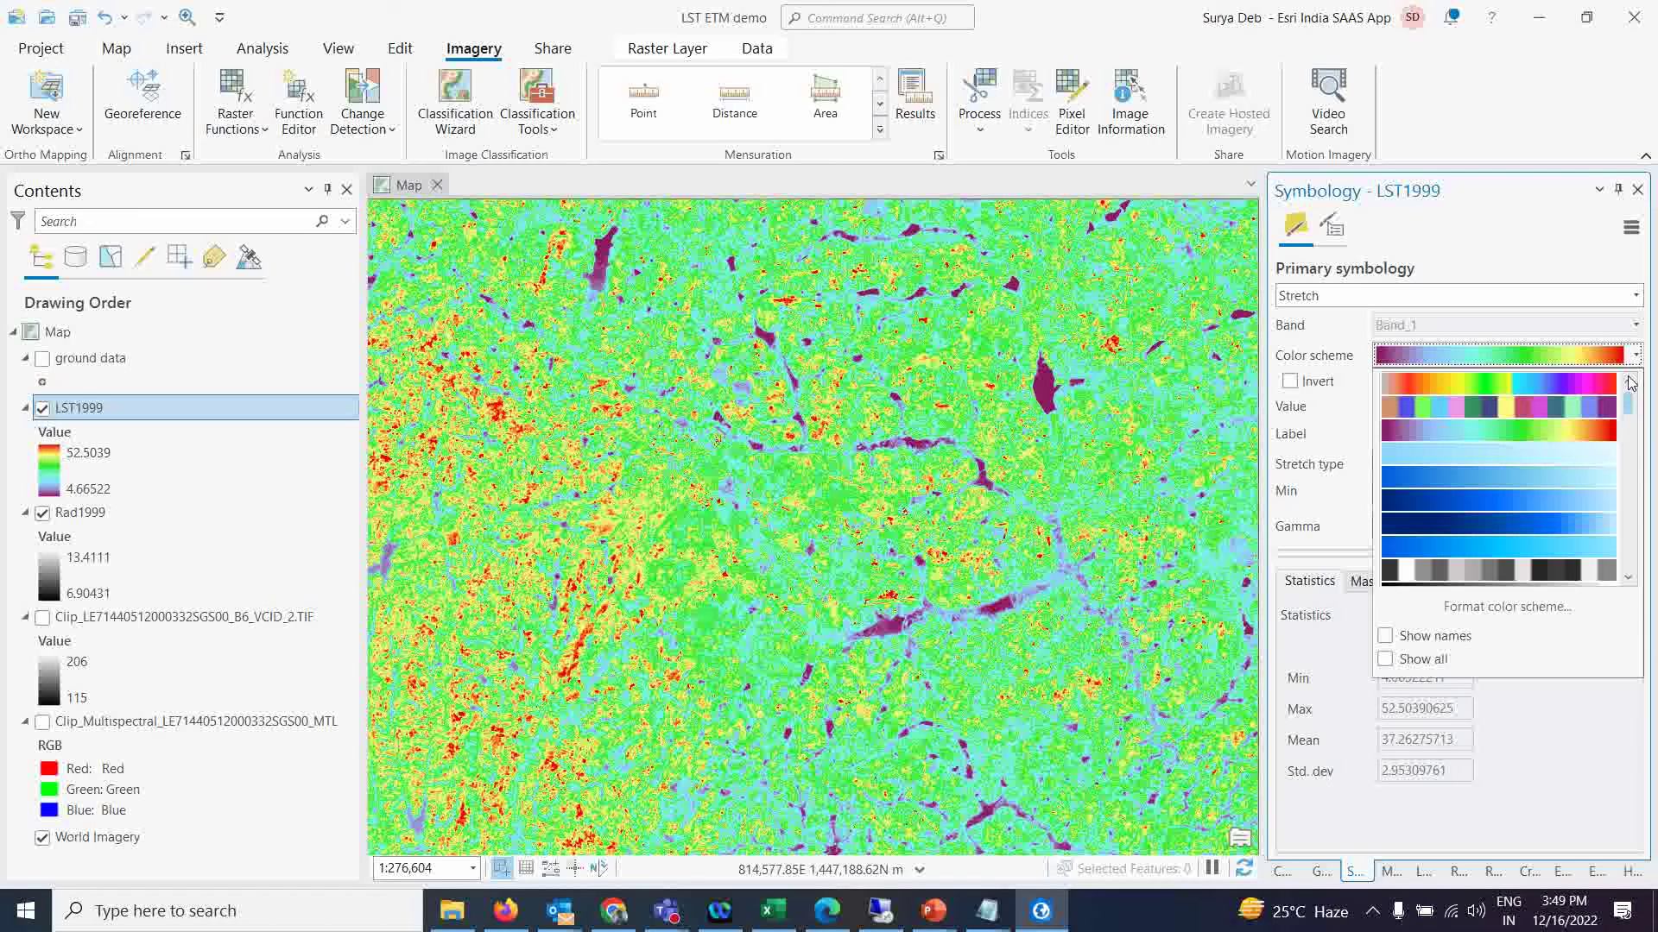
{"action": "mouse_move", "coordinate": [1626, 415]}
{"action": "left_mouse_down"}
{"action": "mouse_move", "coordinate": [1627, 436]}
{"action": "mouse_move", "coordinate": [1627, 404]}
{"action": "left_mouse_up"}
{"action": "scroll", "coordinate": [1543, 453], "scroll_direction": "down", "scroll_amount": 2}
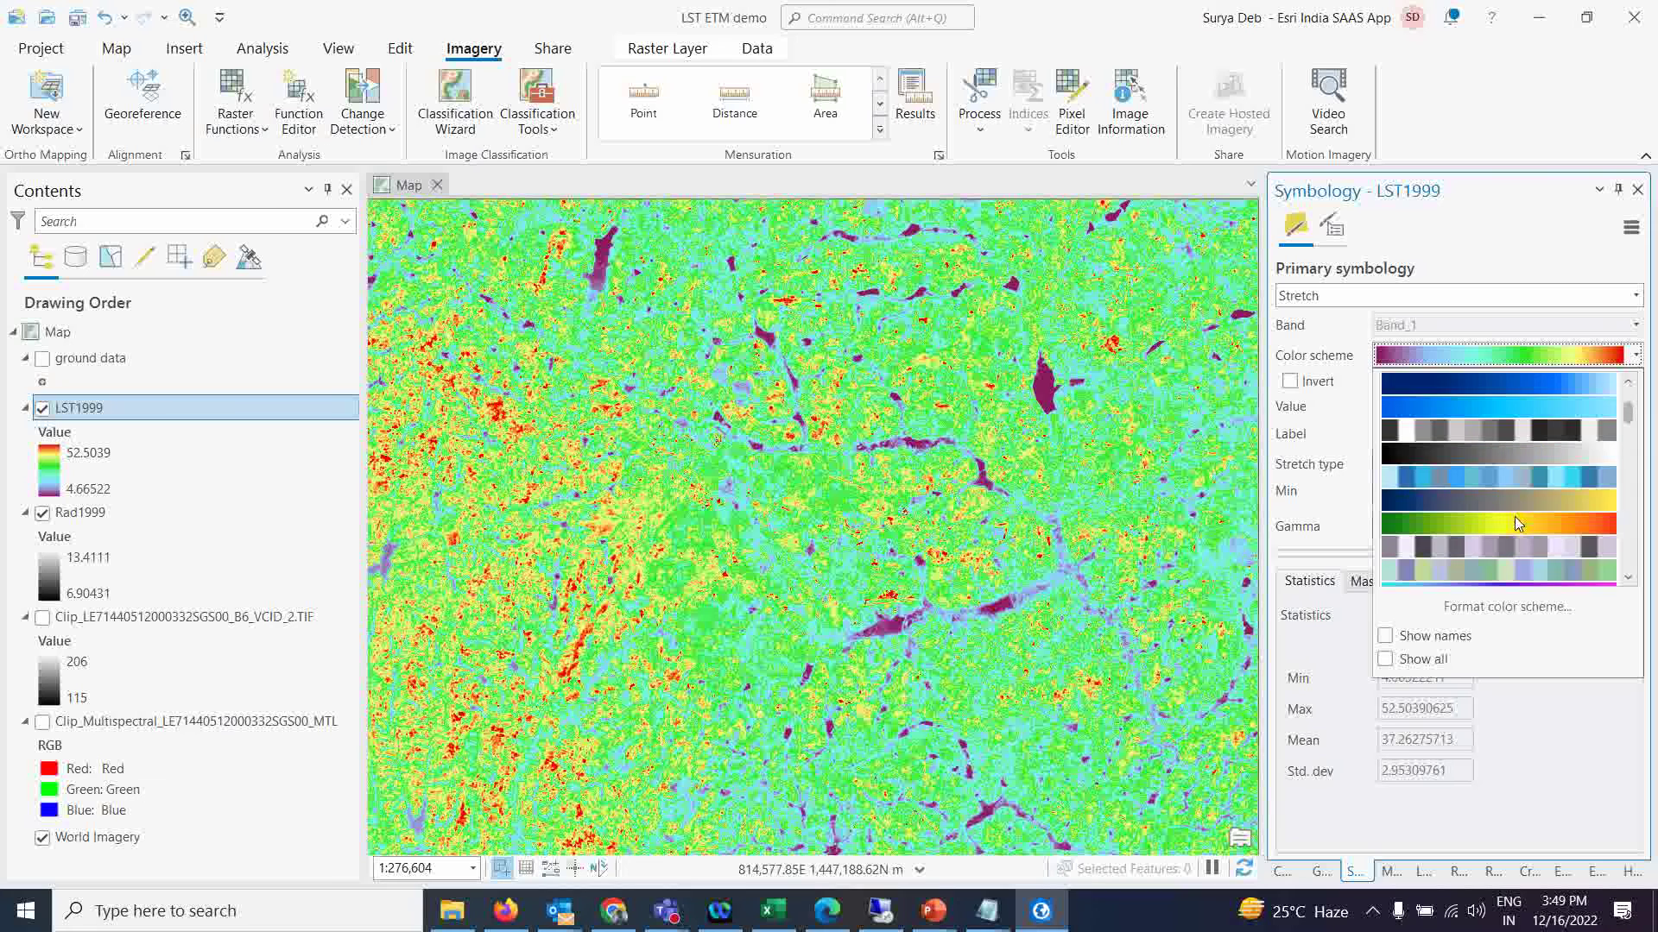
{"action": "left_click", "coordinate": [1557, 453]}
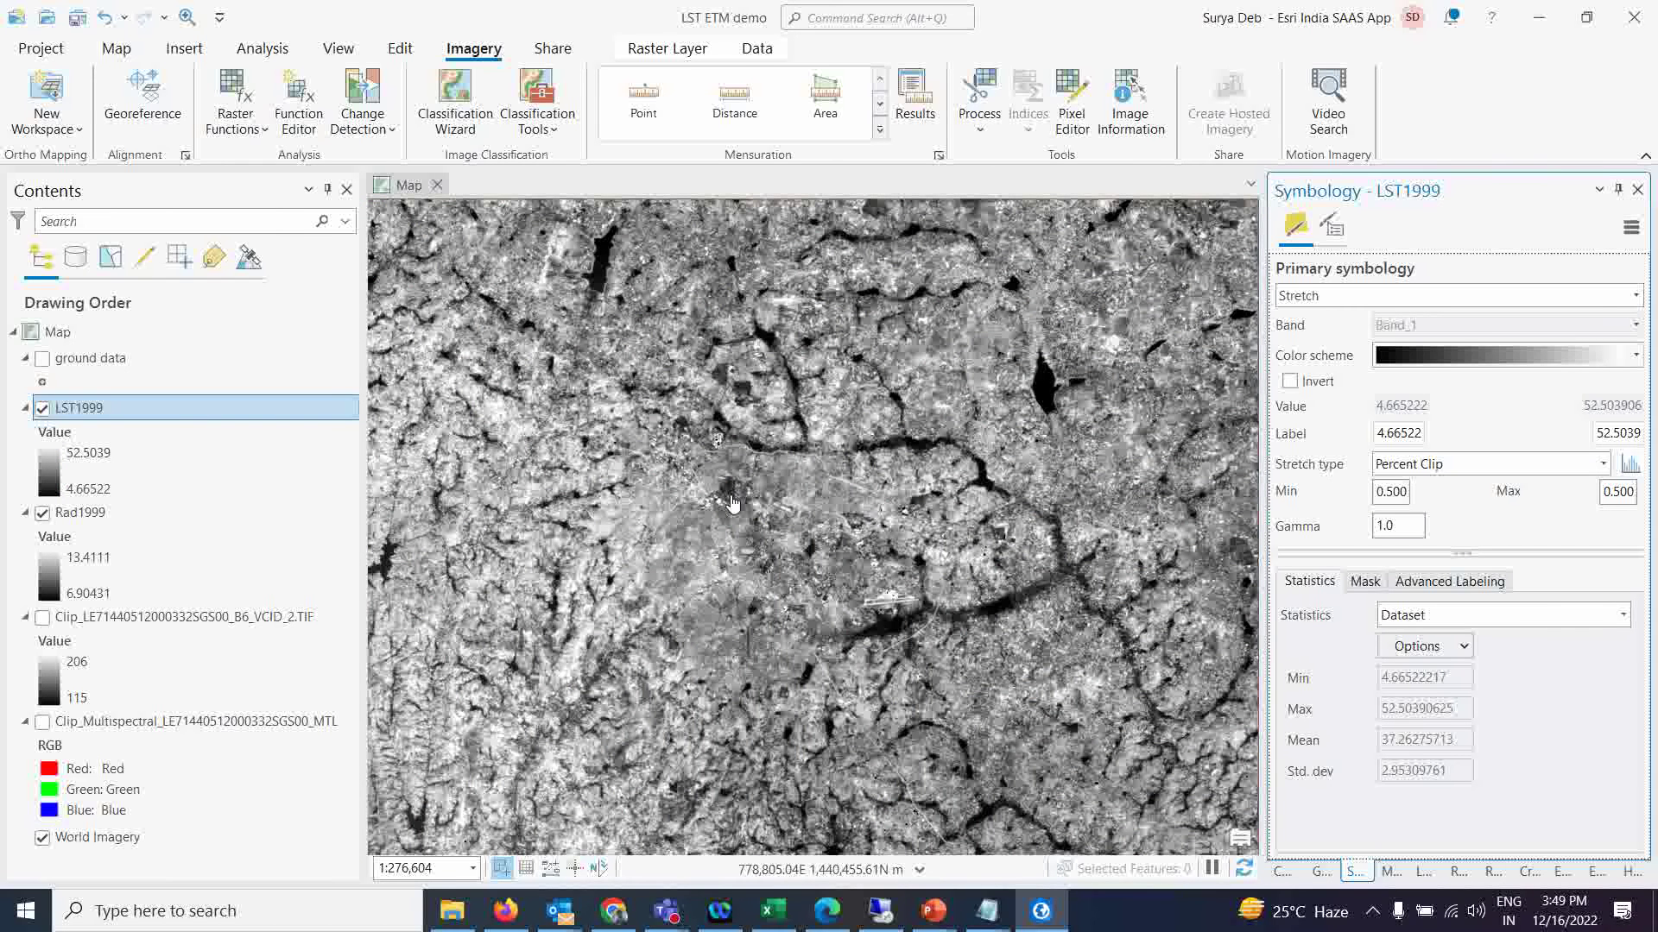
{"action": "left_click", "coordinate": [42, 357]}
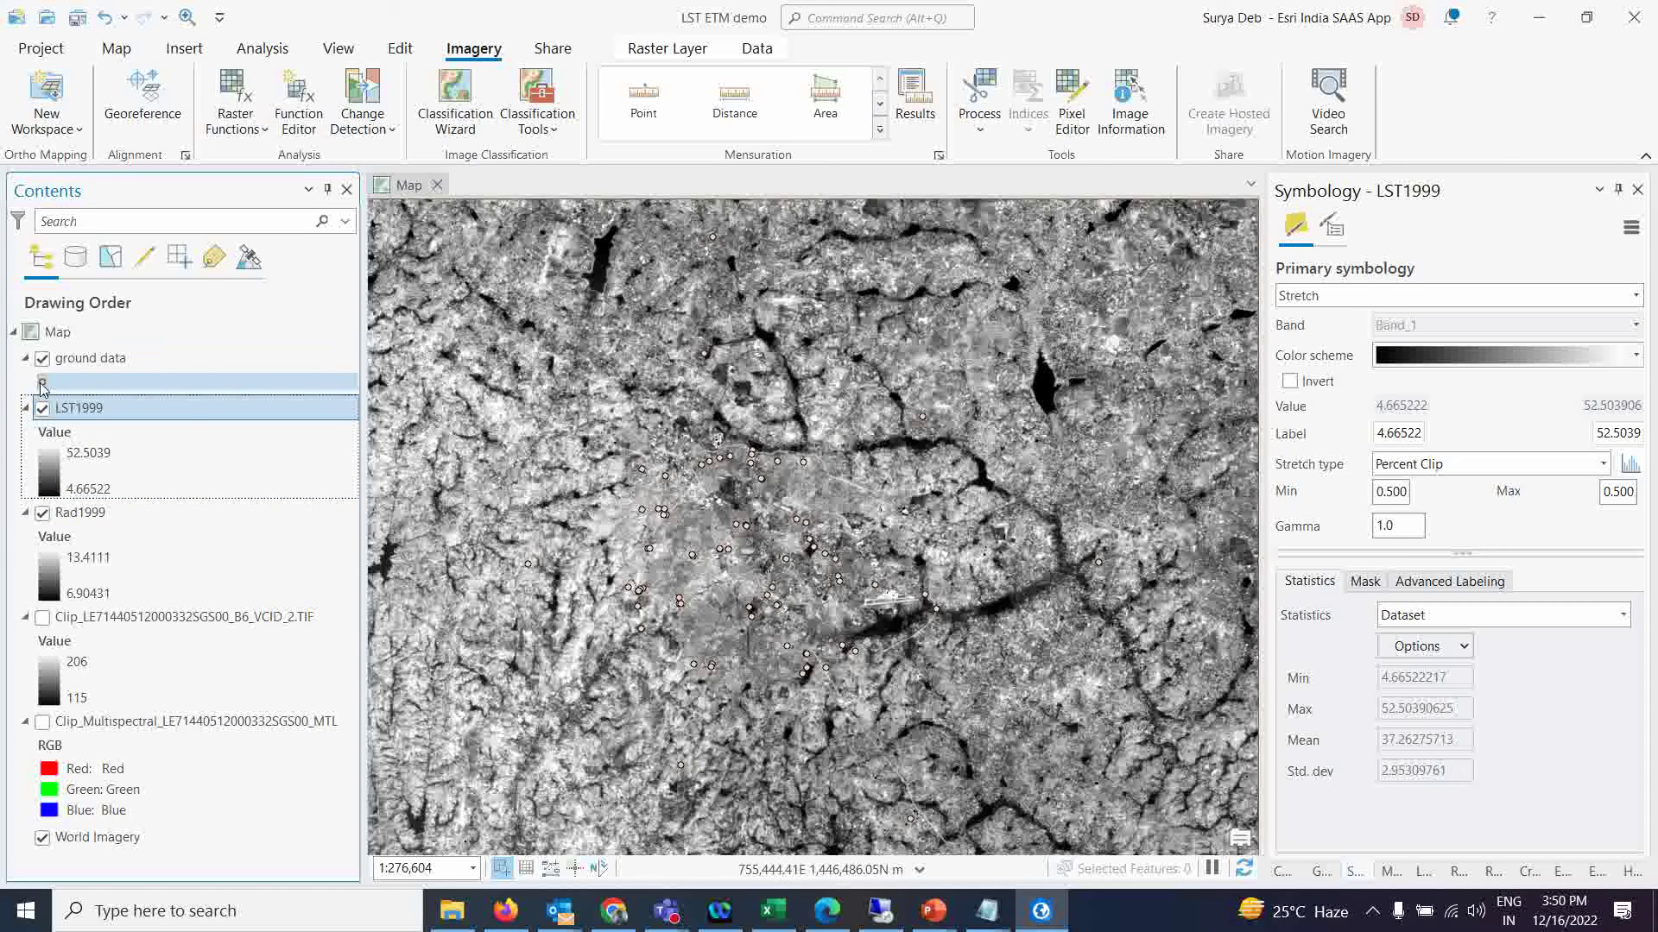
{"action": "right_click", "coordinate": [82, 359]}
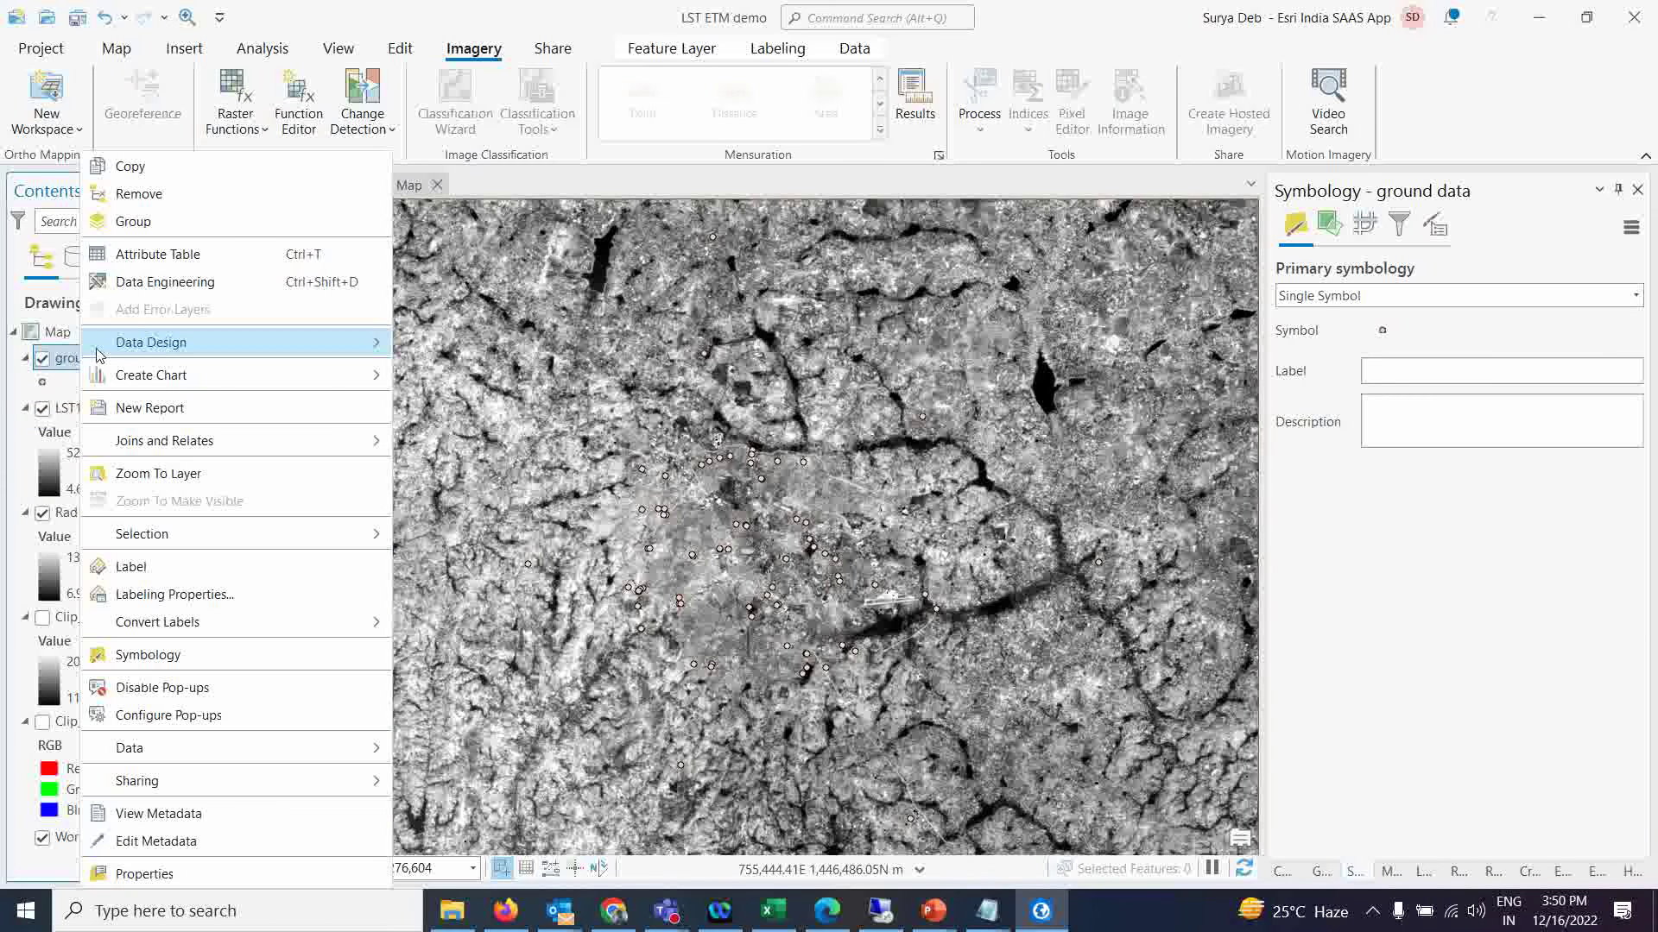
{"action": "left_click", "coordinate": [130, 255]}
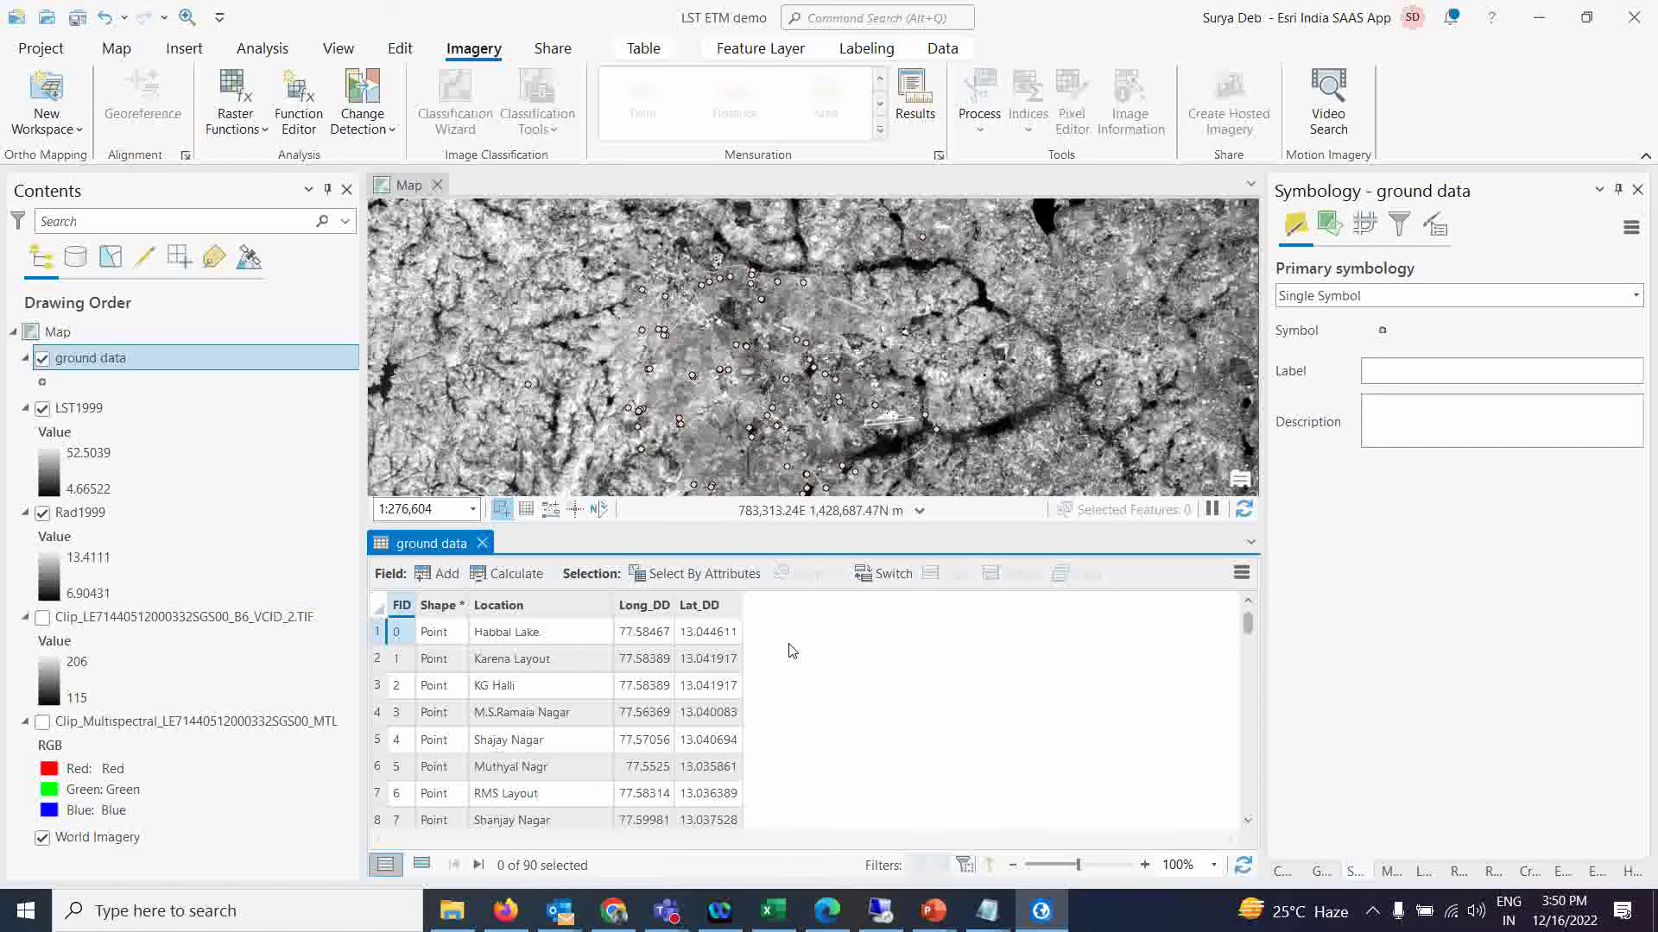
{"action": "left_click", "coordinate": [481, 543]}
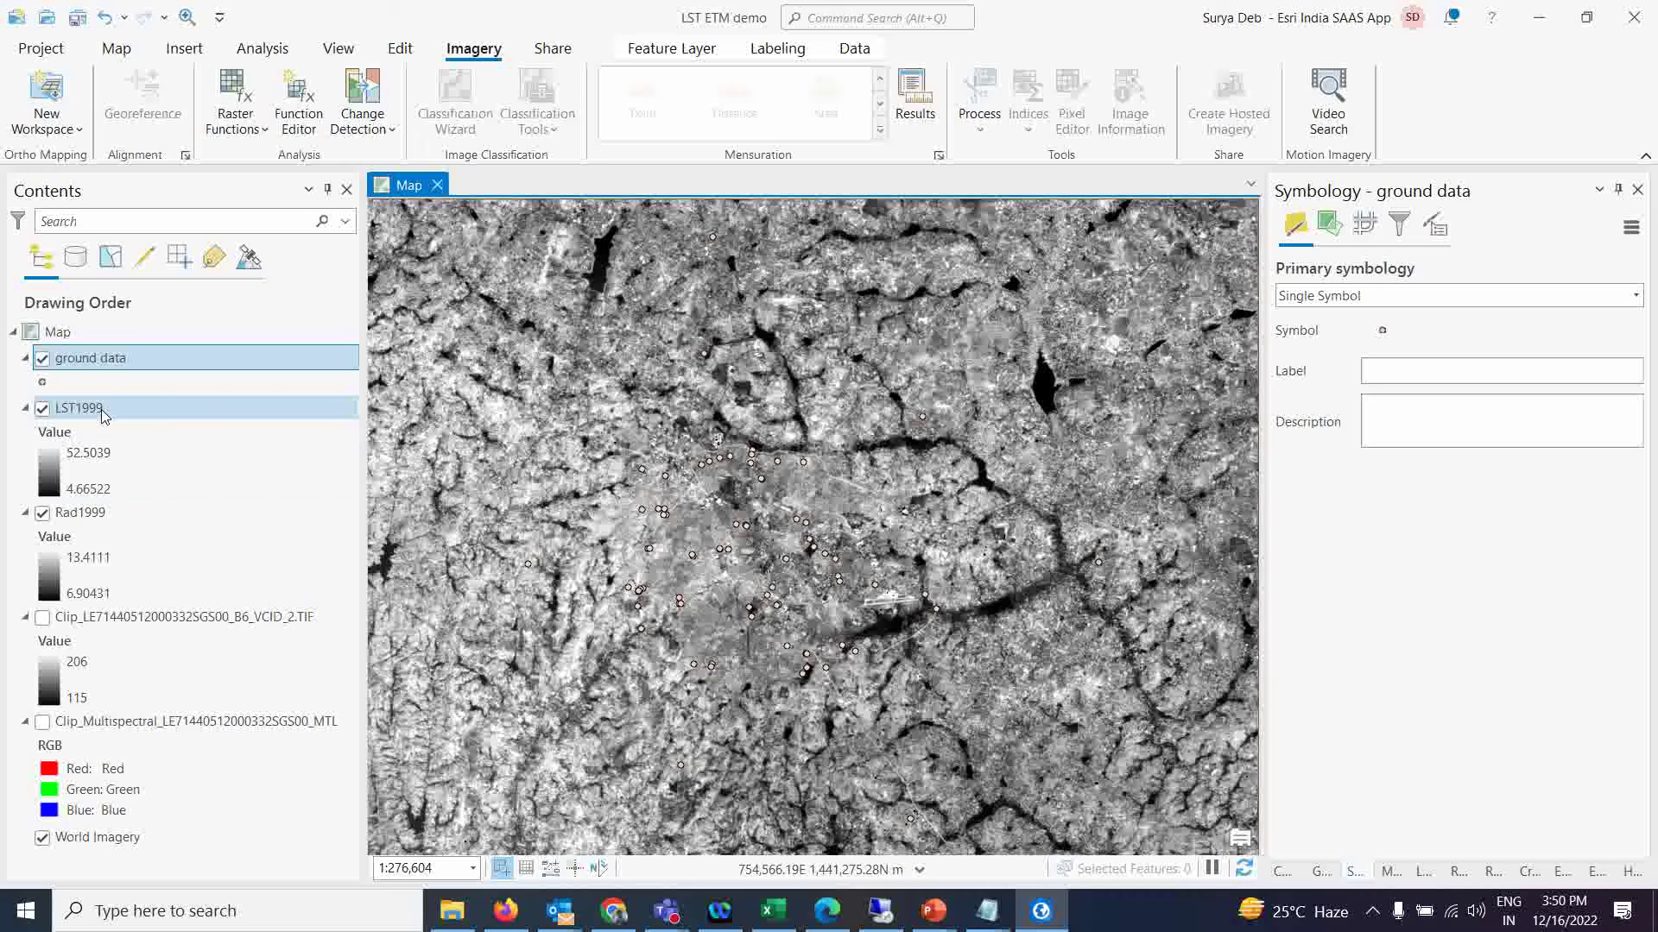
Step: Turn on and select Clip_Multispectral, then generate an NDVI index from it via Imagery Indices
{"action": "left_click", "coordinate": [42, 722]}
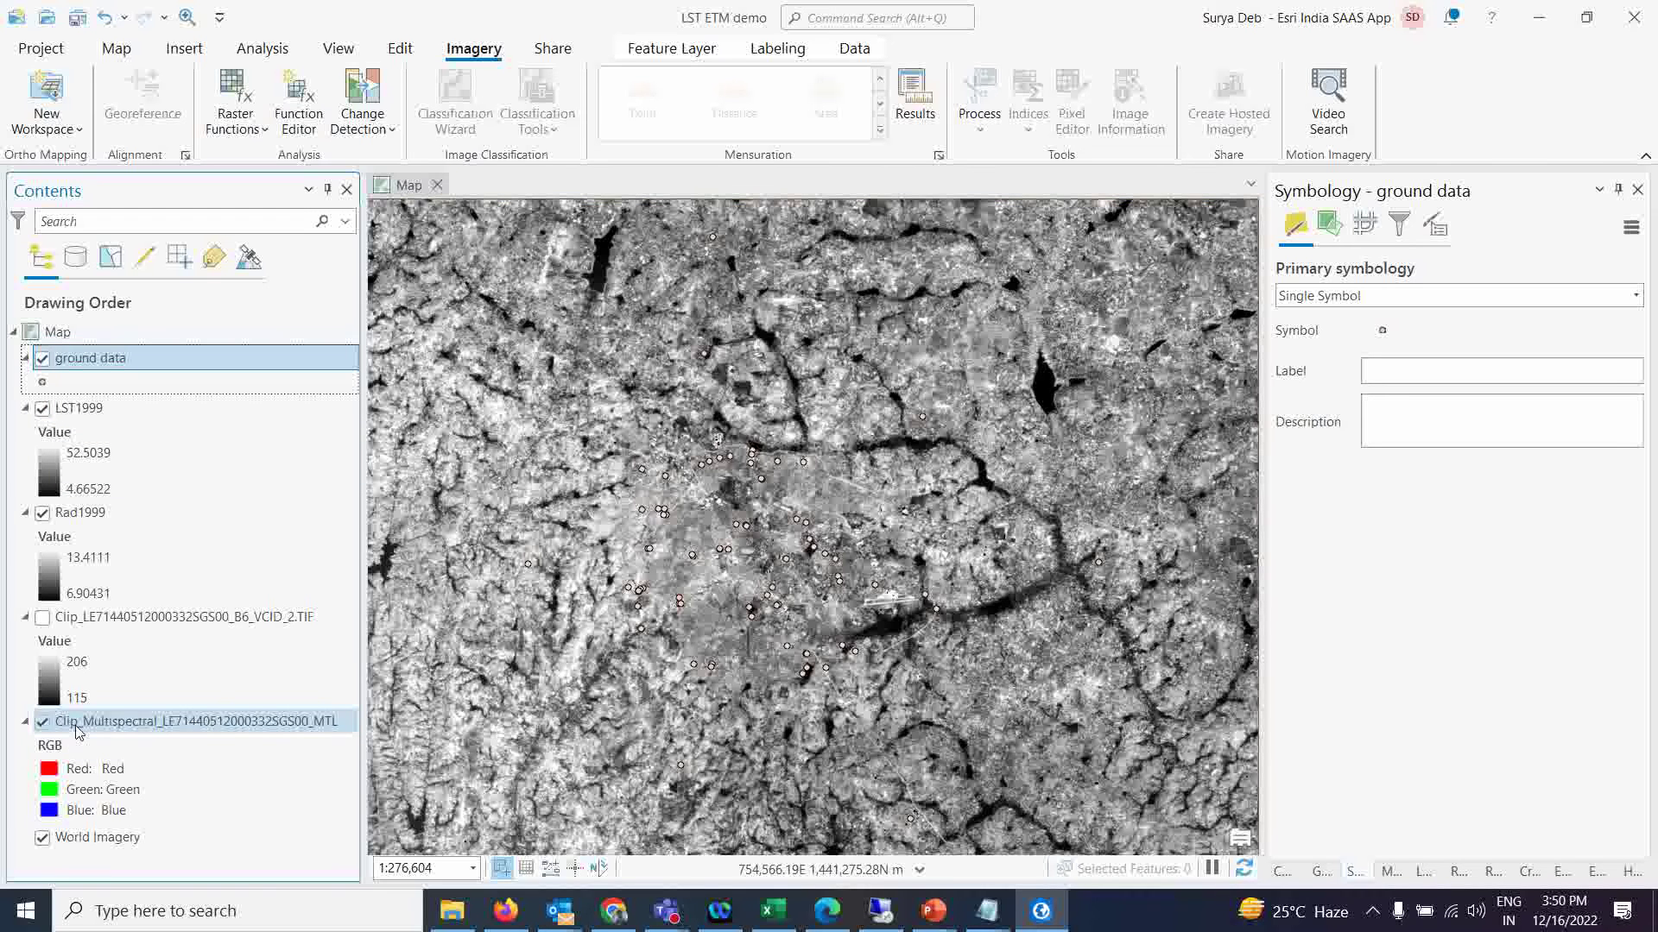
{"action": "left_click", "coordinate": [154, 722]}
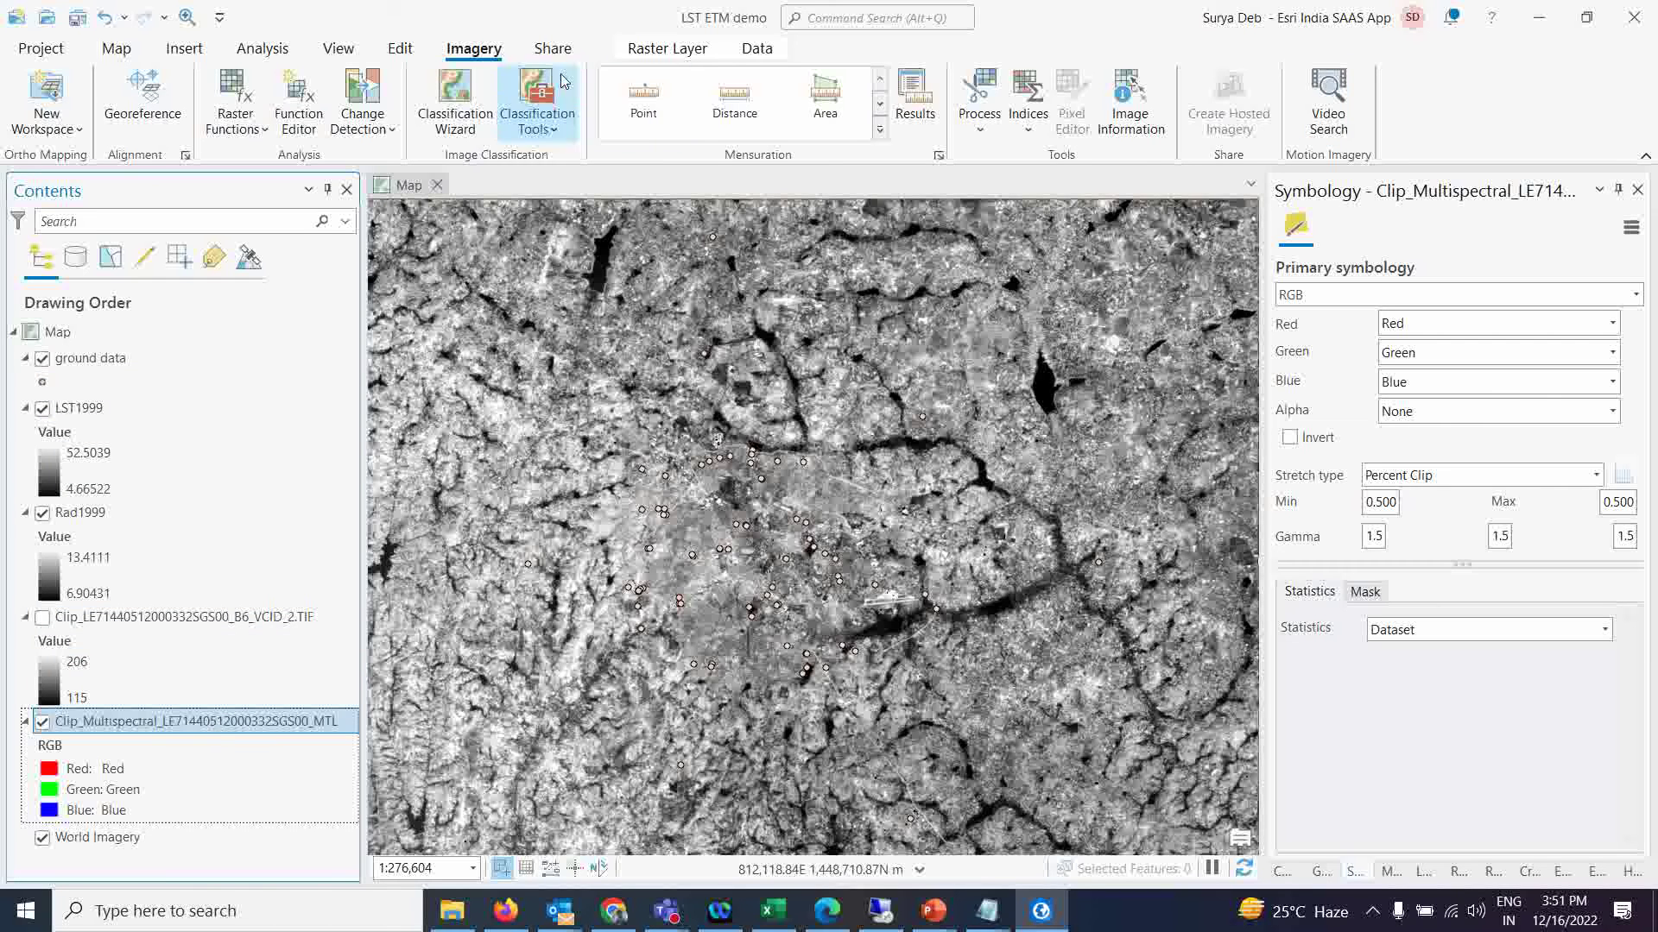
{"action": "left_click", "coordinate": [658, 54]}
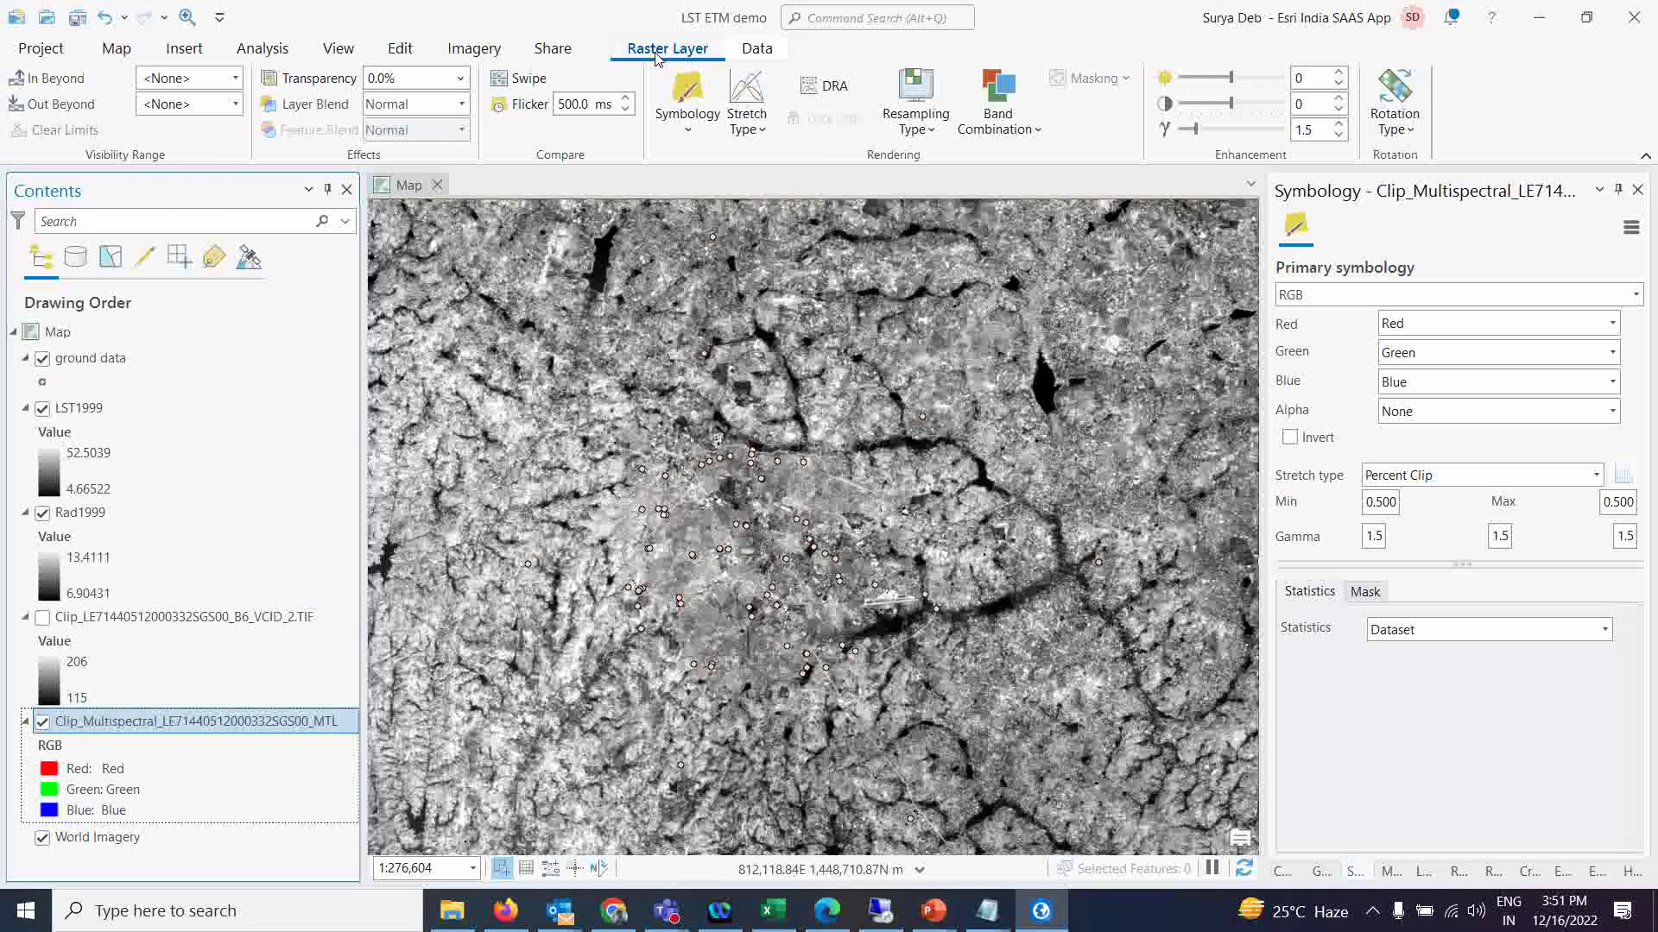
{"action": "left_click", "coordinate": [456, 54]}
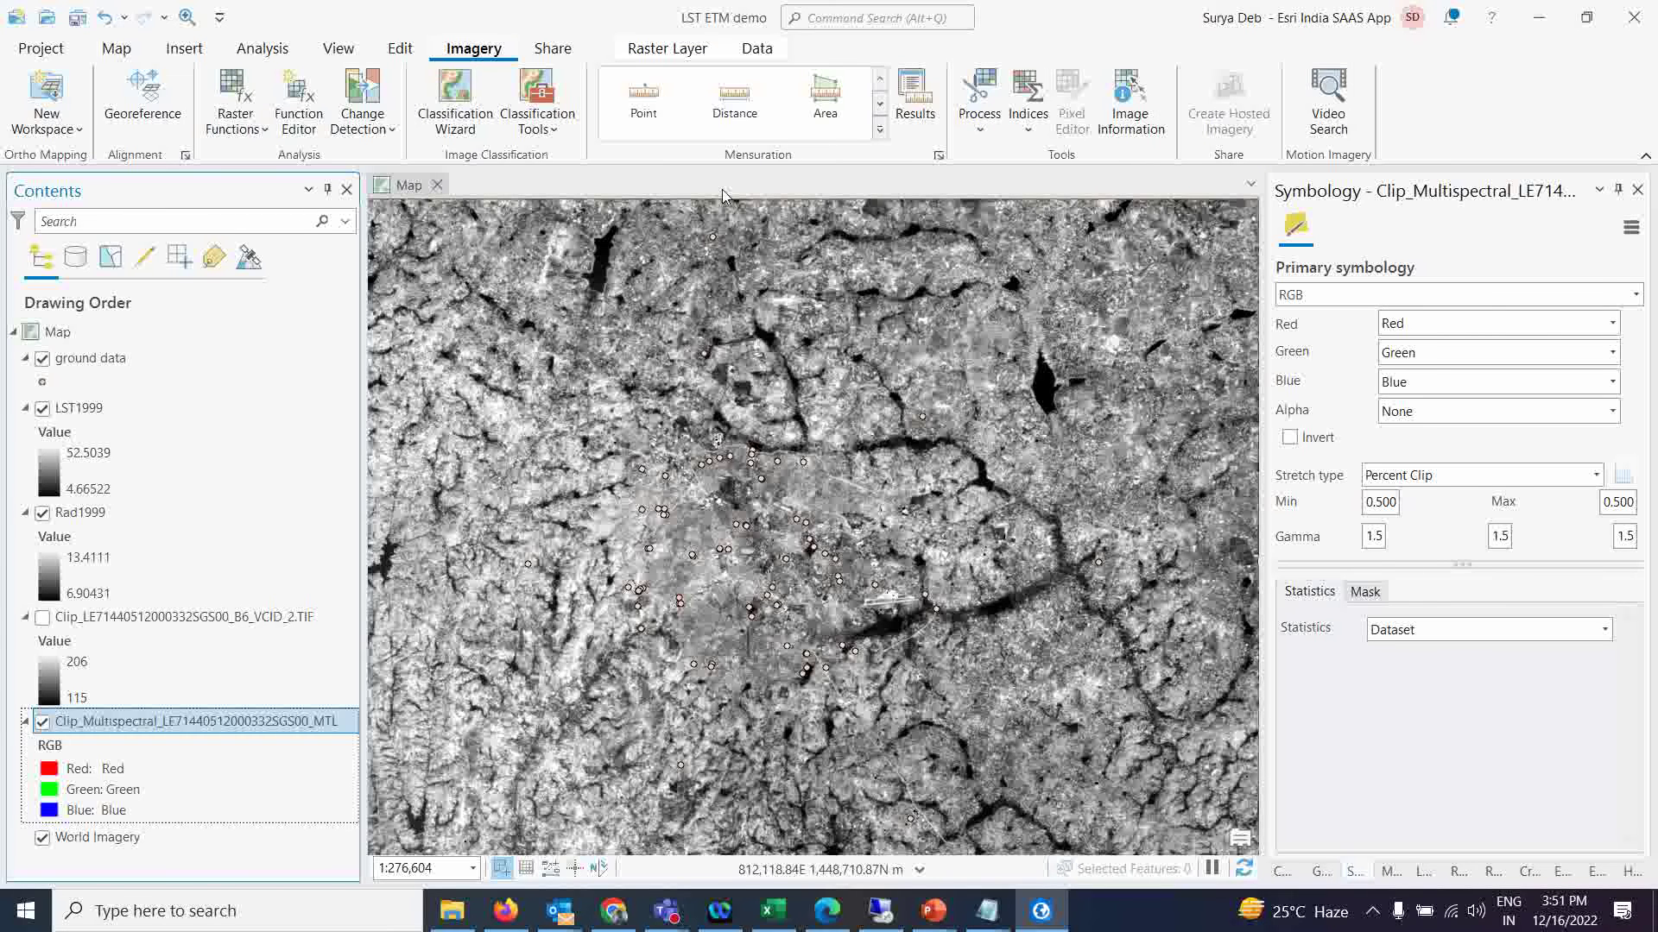
{"action": "left_click", "coordinate": [1029, 130]}
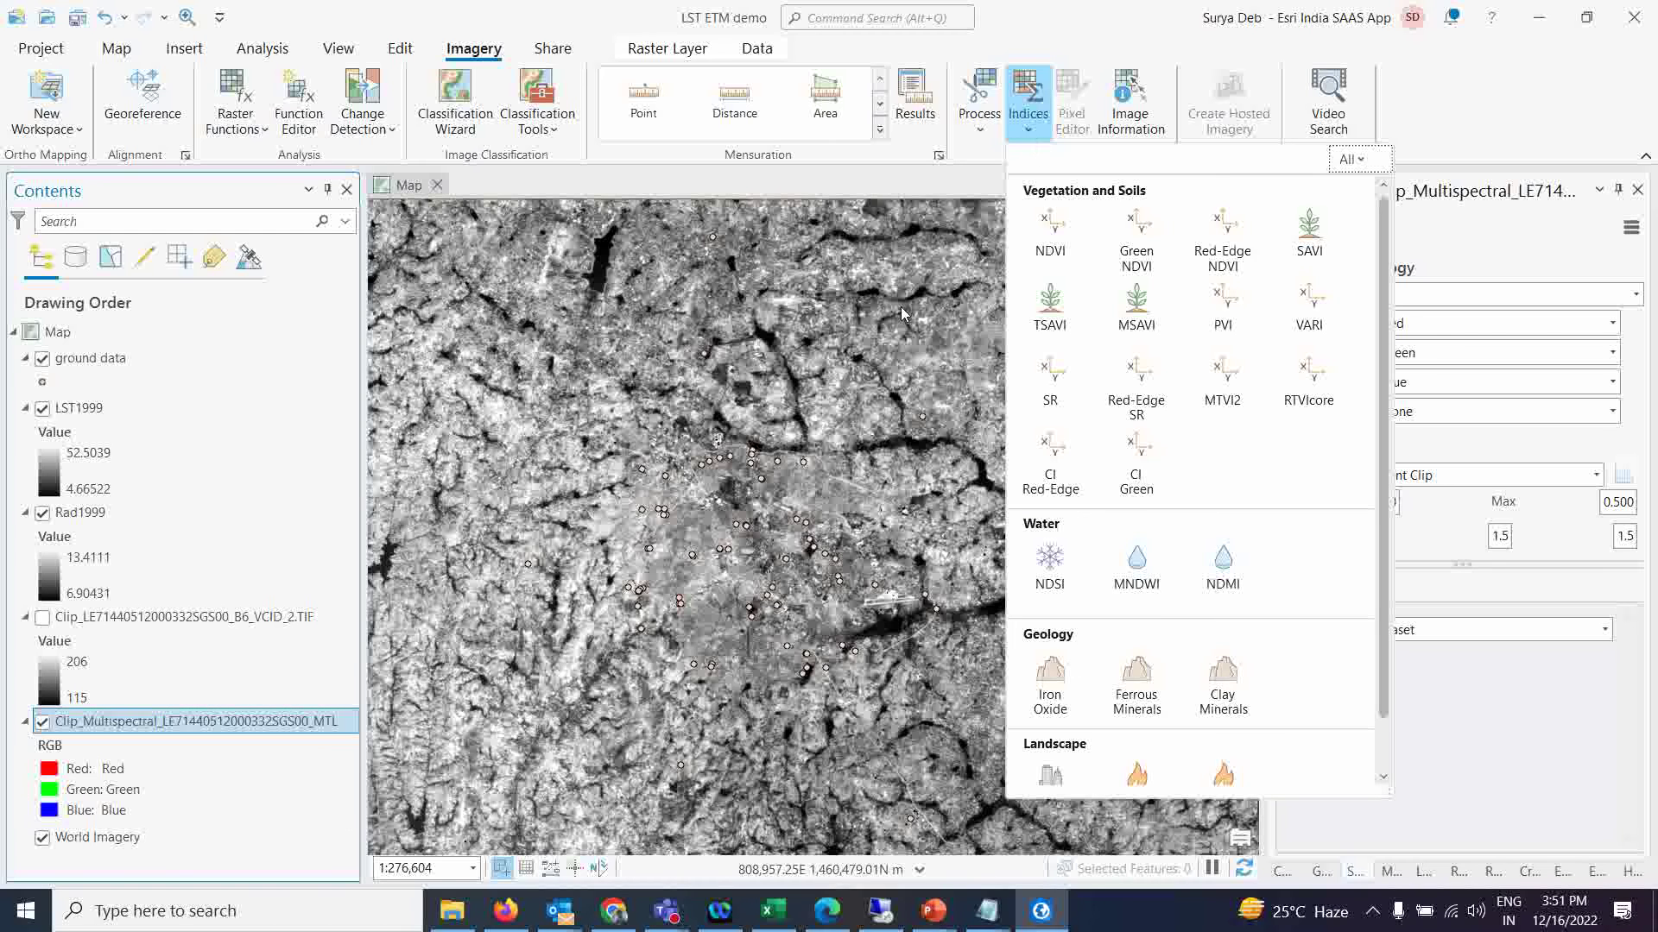
{"action": "left_click", "coordinate": [1055, 232]}
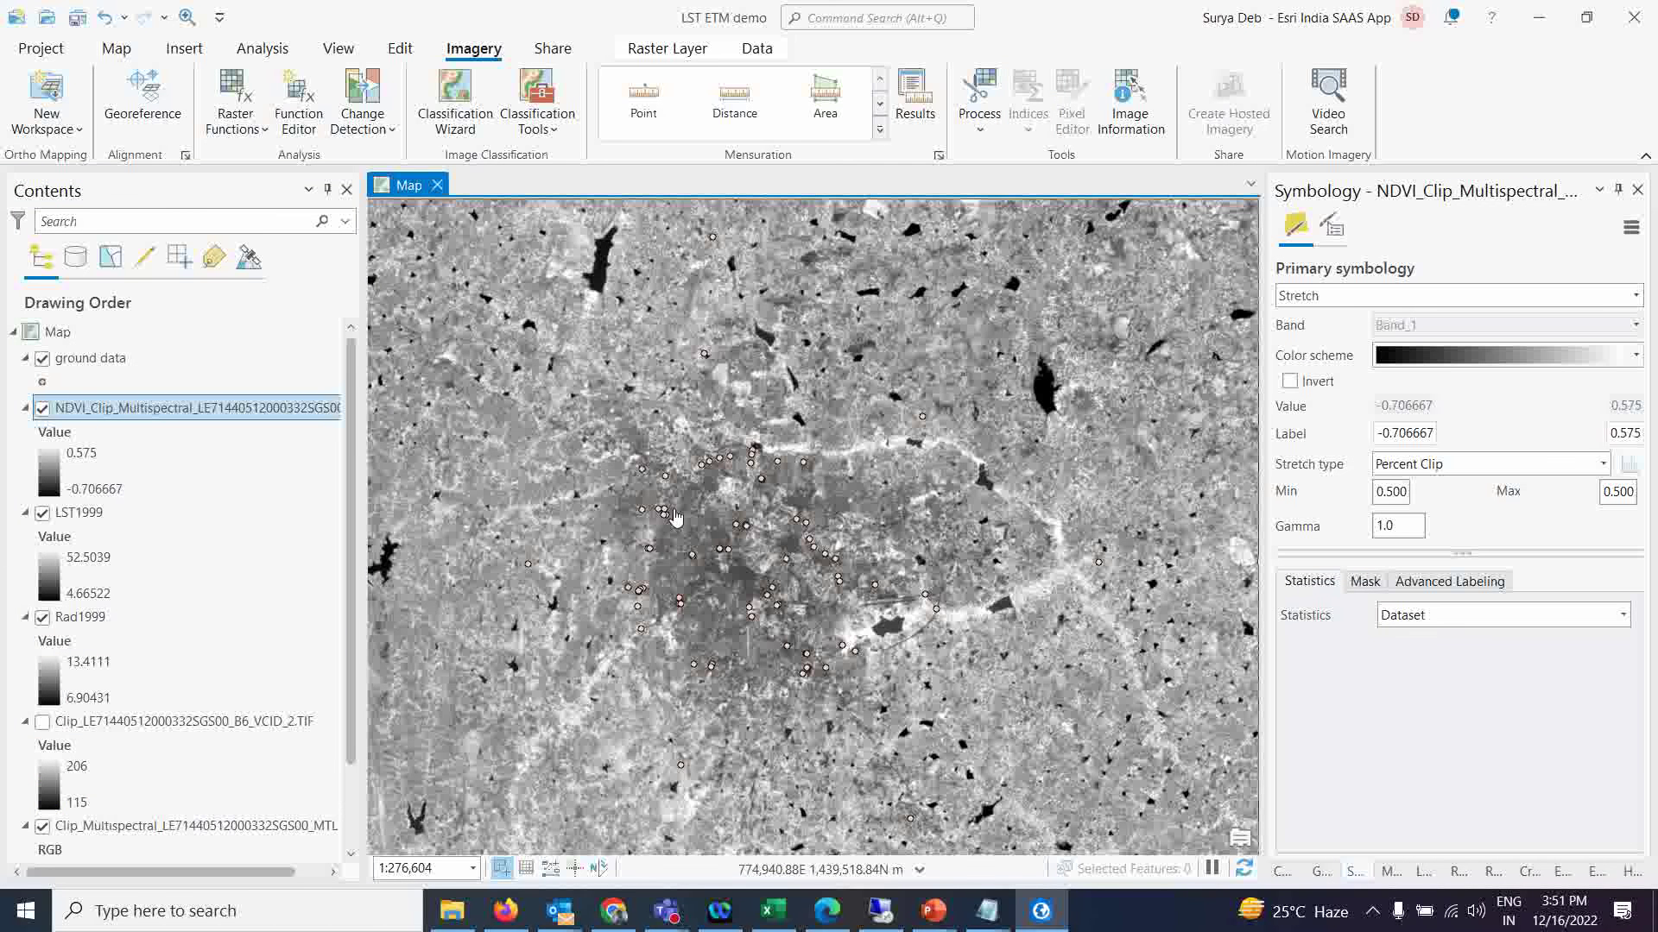
Step: Identify NDVI pixel values at two map locations near the ground points, then close the pop-up
{"action": "left_click", "coordinate": [729, 529]}
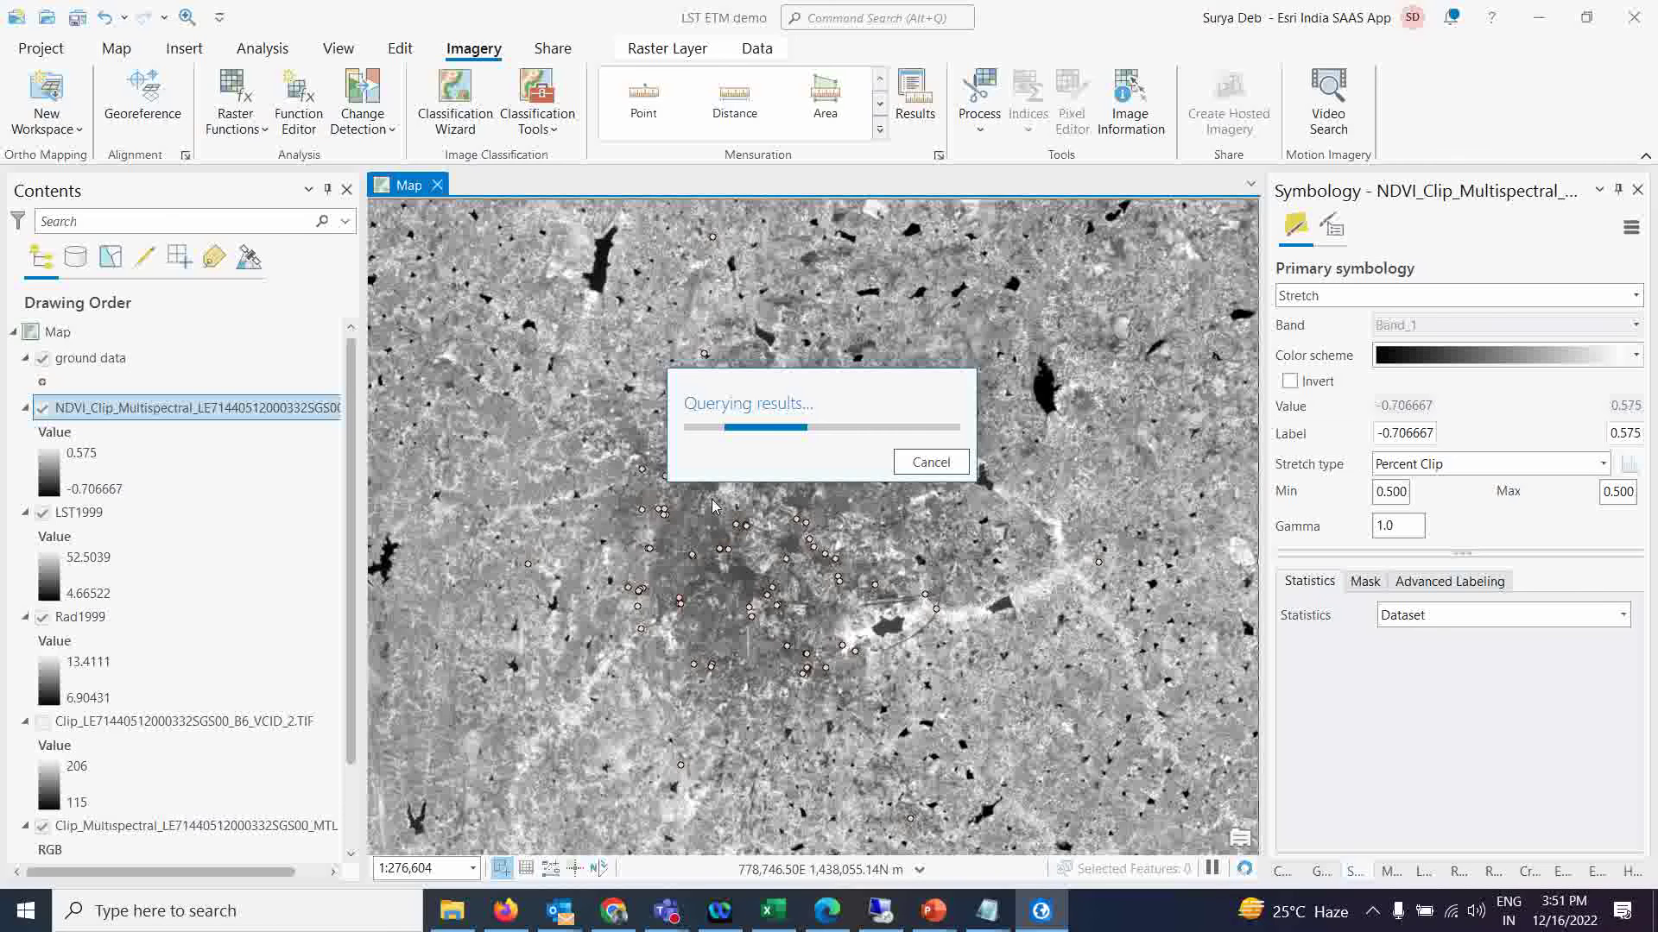
{"action": "left_click", "coordinate": [700, 511]}
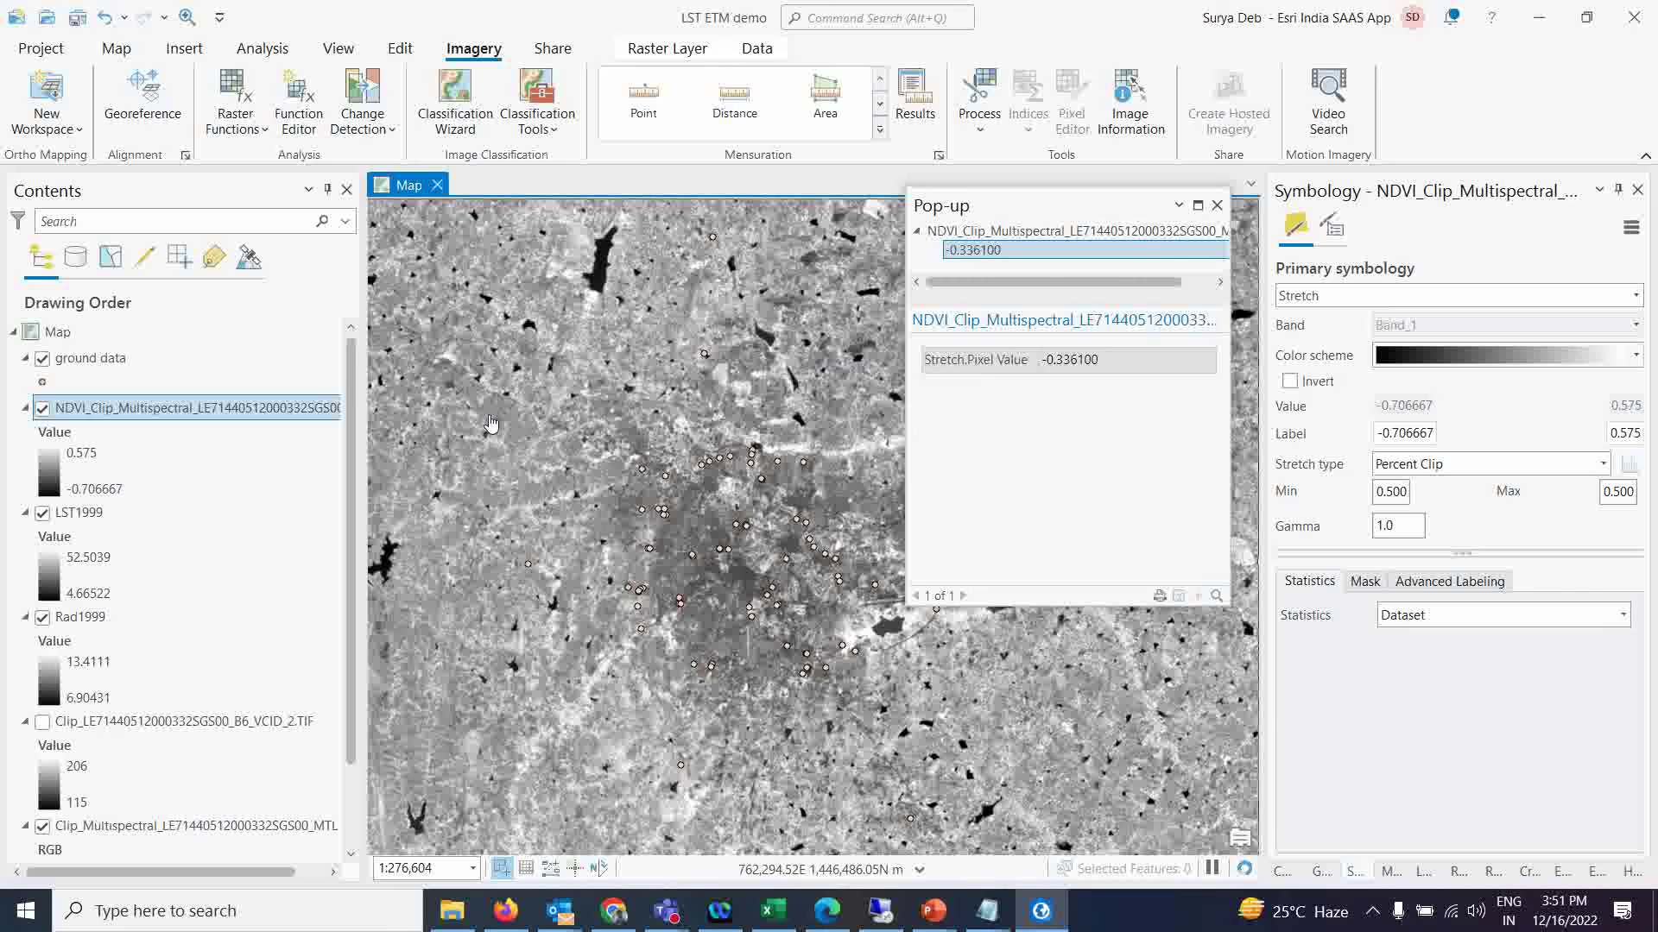
{"action": "left_click", "coordinate": [1217, 205]}
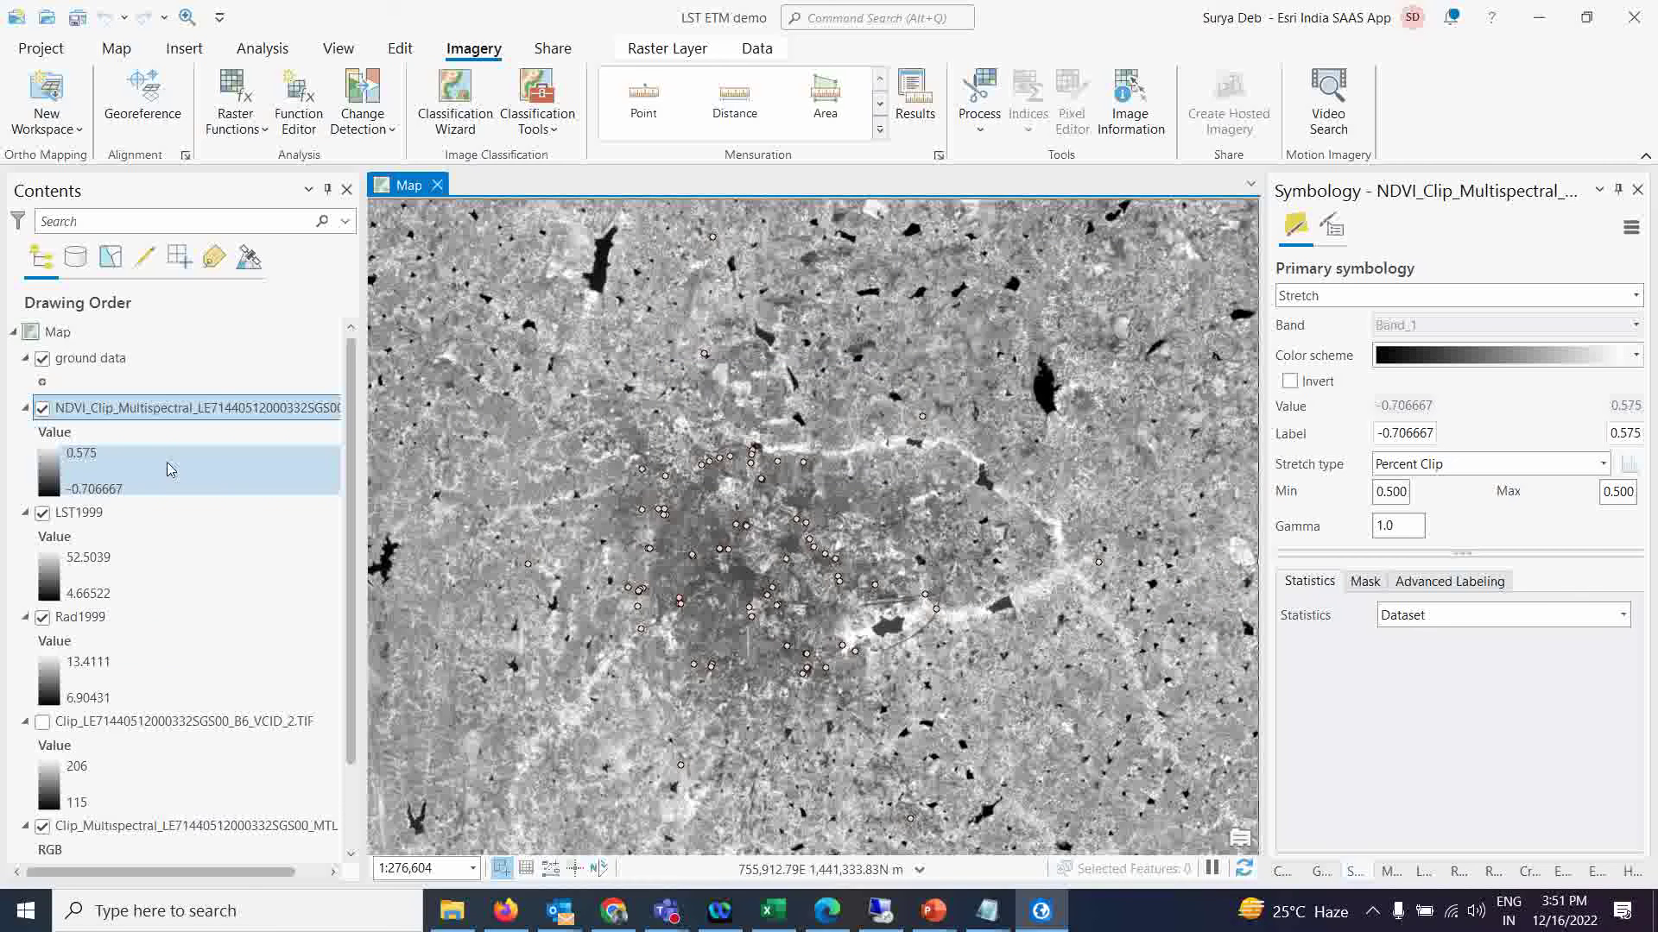
{"action": "scroll", "coordinate": [159, 709], "scroll_direction": "down", "scroll_amount": 2}
{"action": "scroll", "coordinate": [160, 710], "scroll_direction": "up", "scroll_amount": 2}
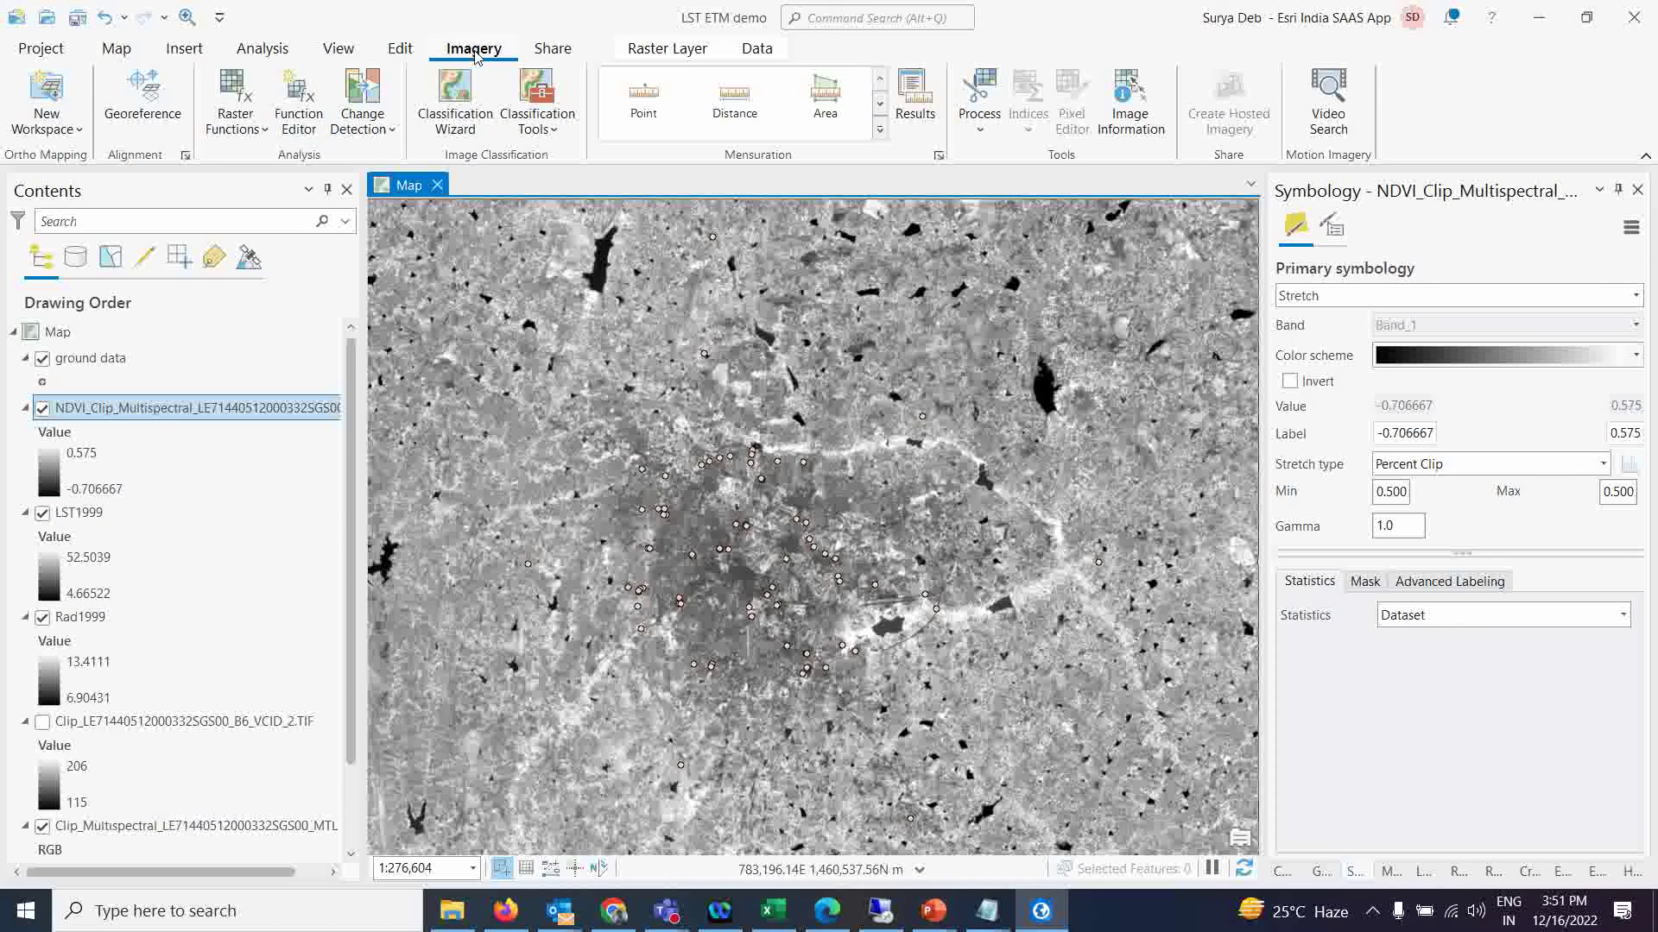
Step: Search the geoprocessing tools for 'extract m' and open Extract Multi Values to Points
{"action": "left_click", "coordinate": [116, 50]}
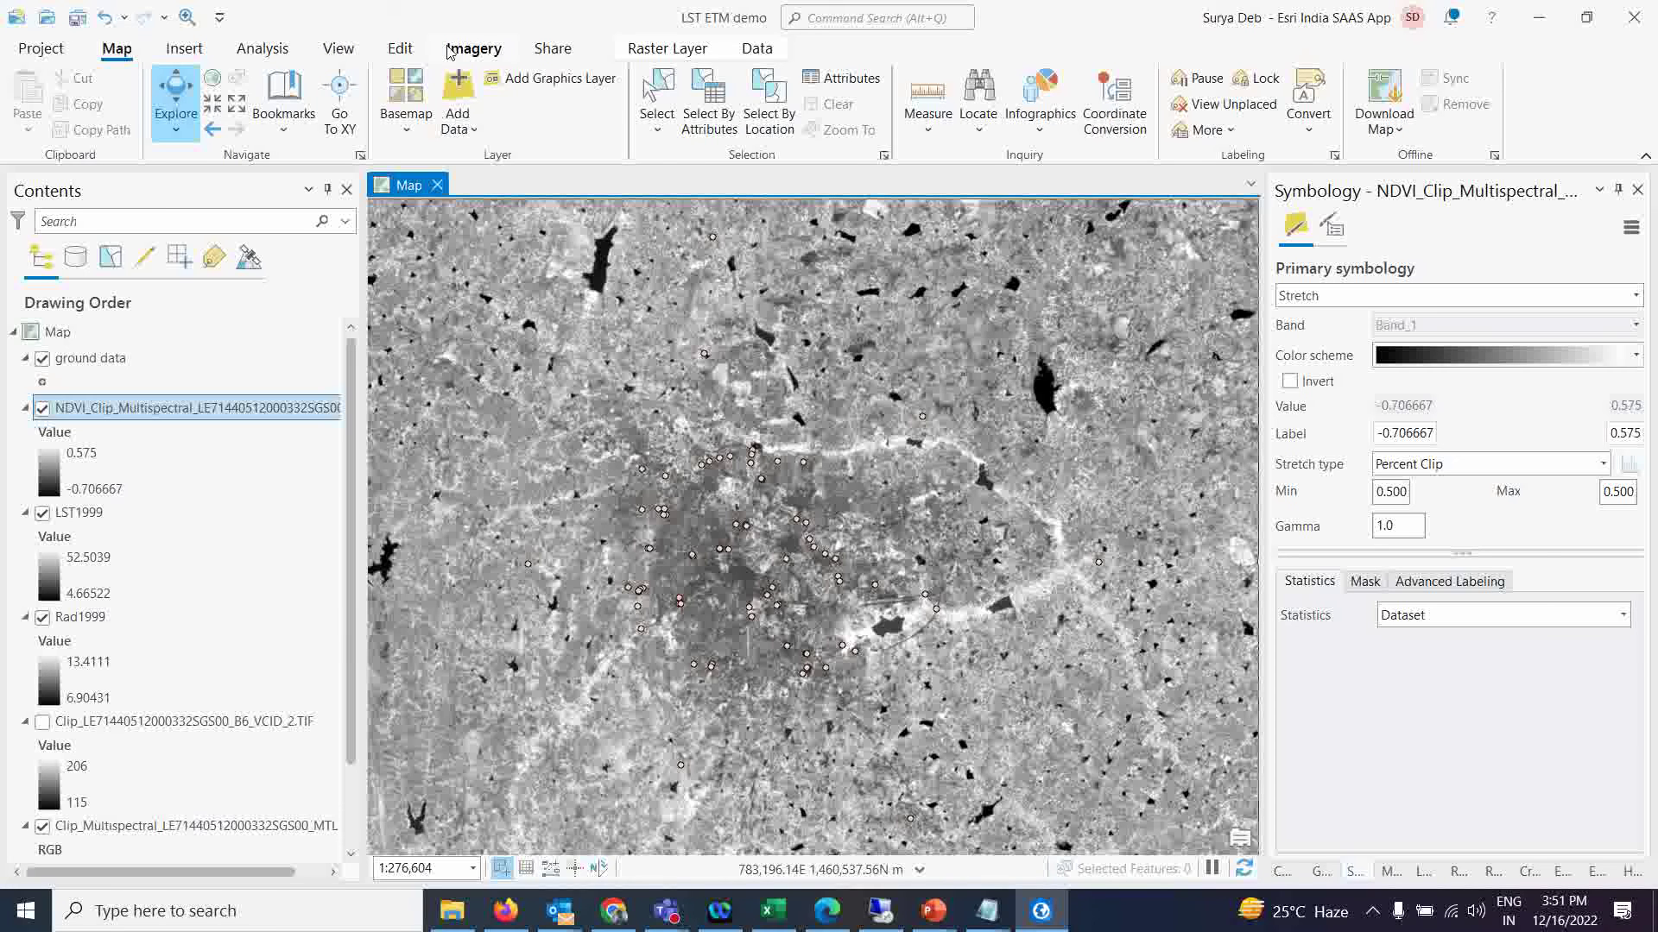
{"action": "left_click", "coordinate": [259, 50]}
{"action": "left_click", "coordinate": [253, 95]}
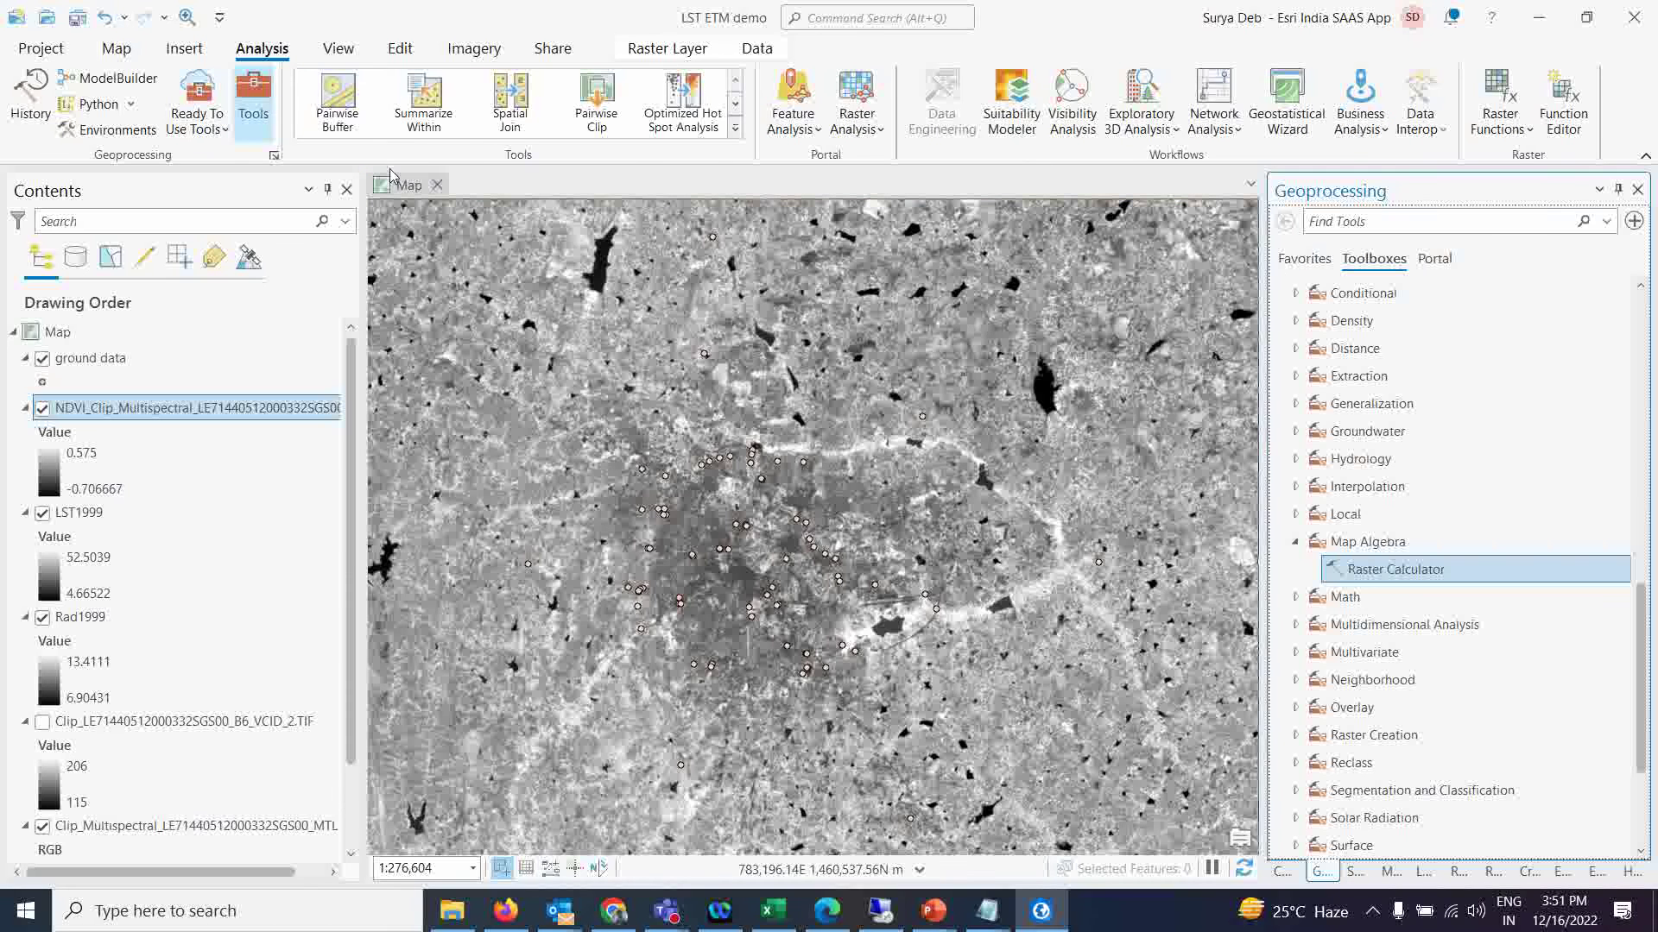
{"action": "left_click", "coordinate": [1314, 259]}
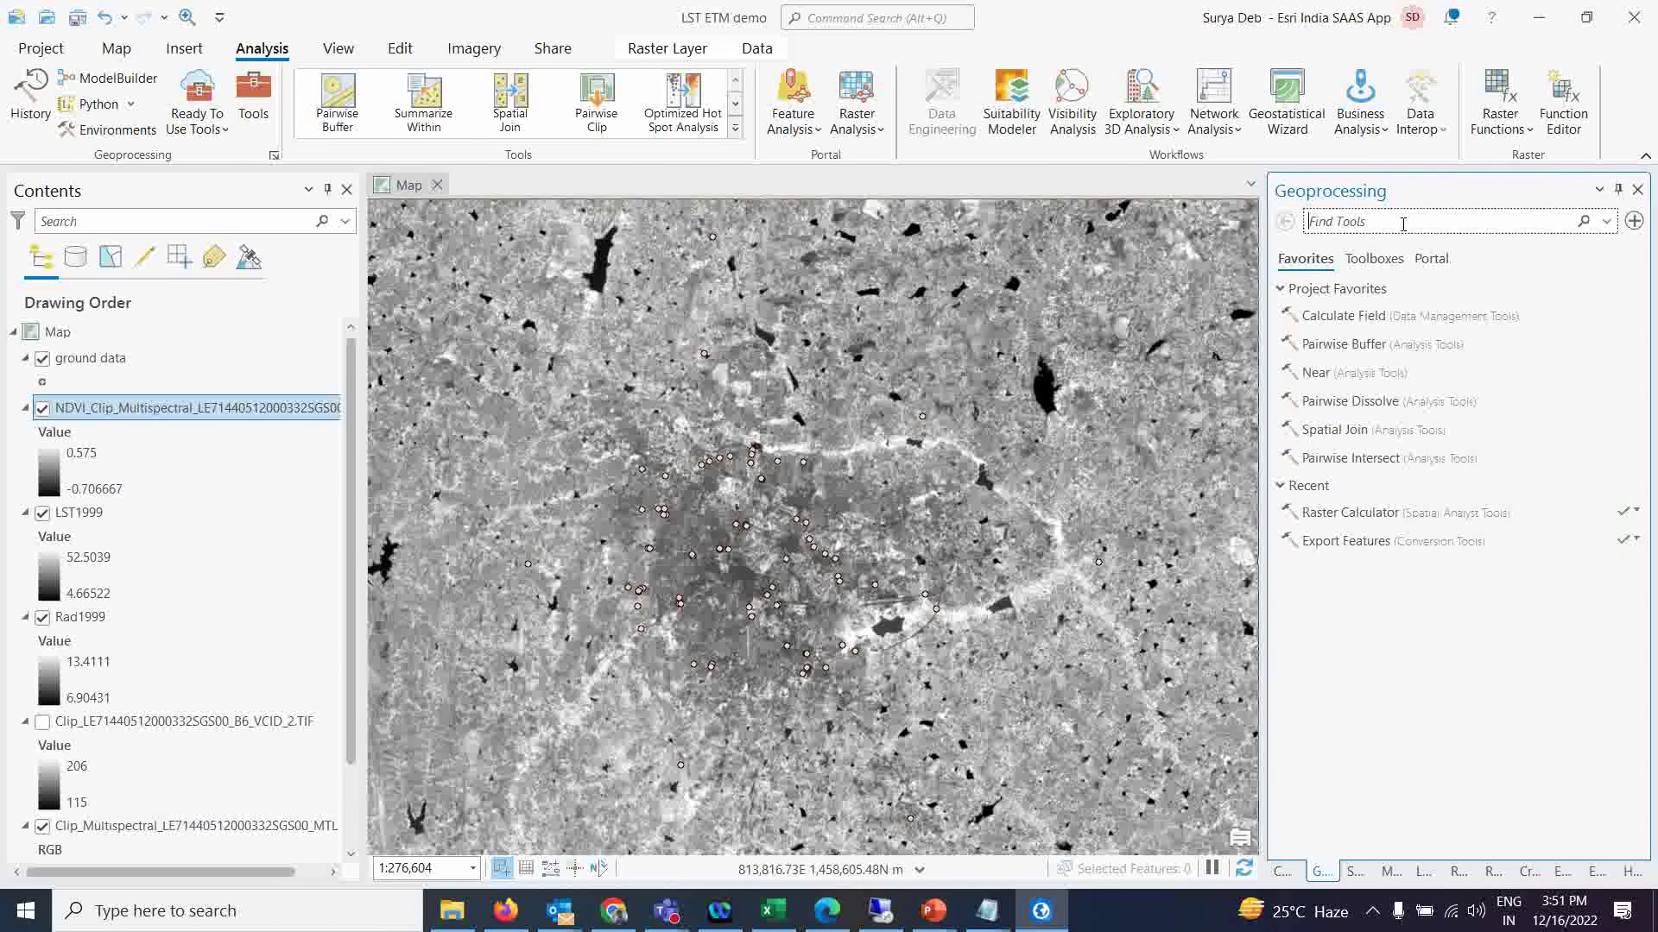
{"action": "left_click", "coordinate": [1403, 223]}
{"action": "type", "text": "e"}
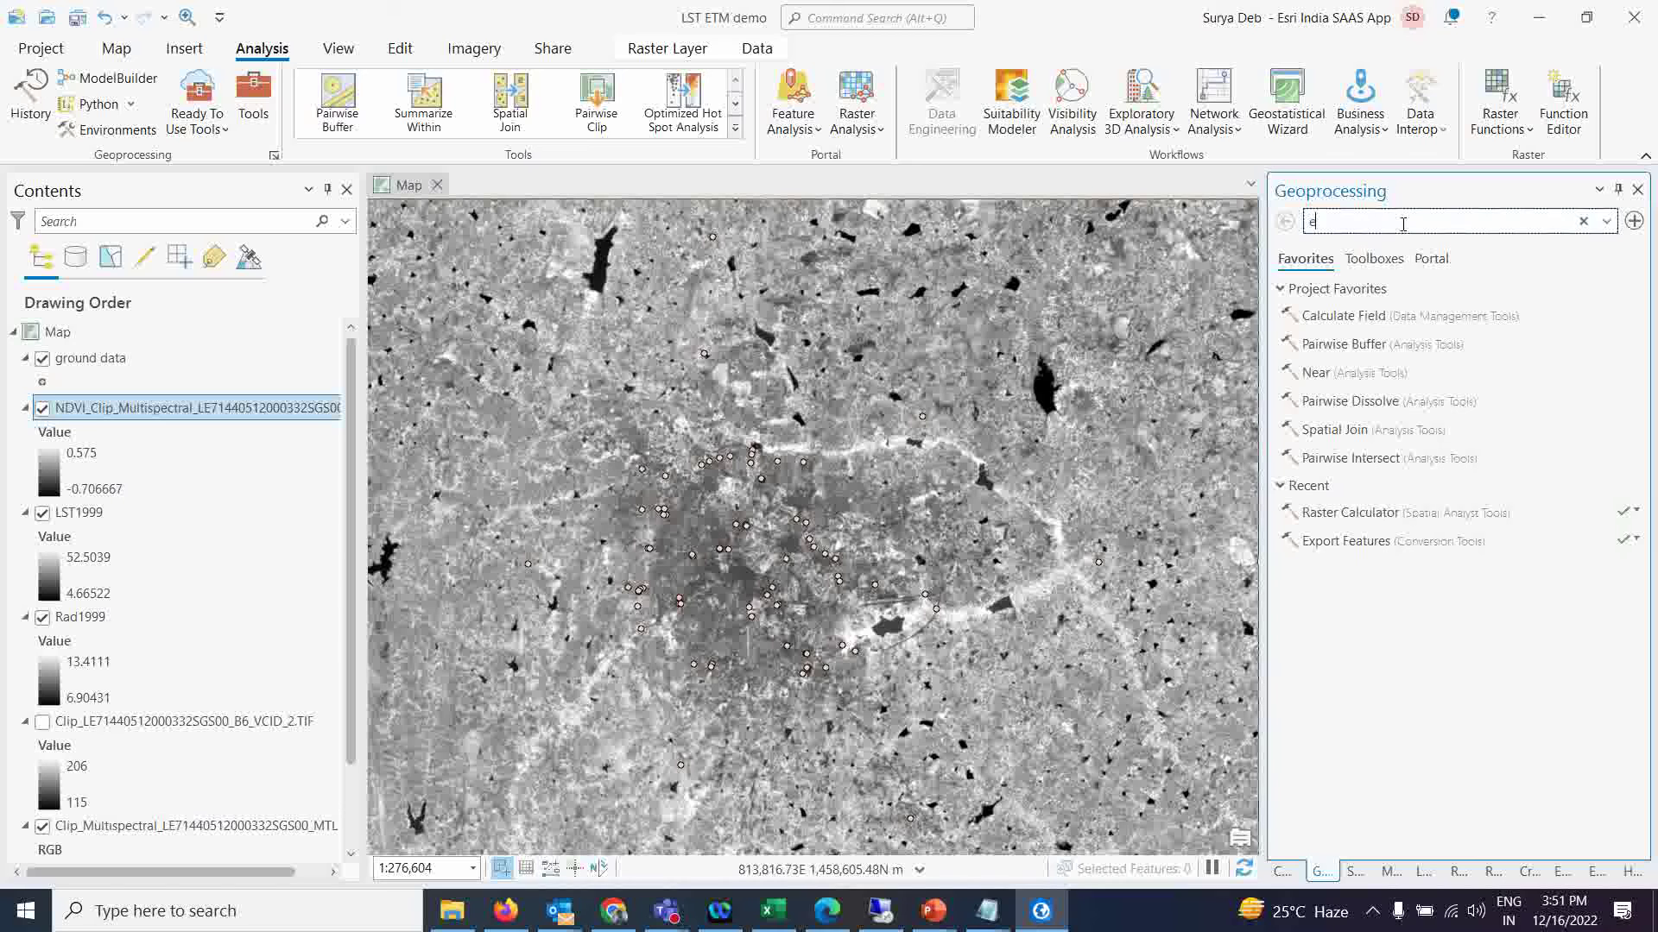
{"action": "type", "text": "xtract m"}
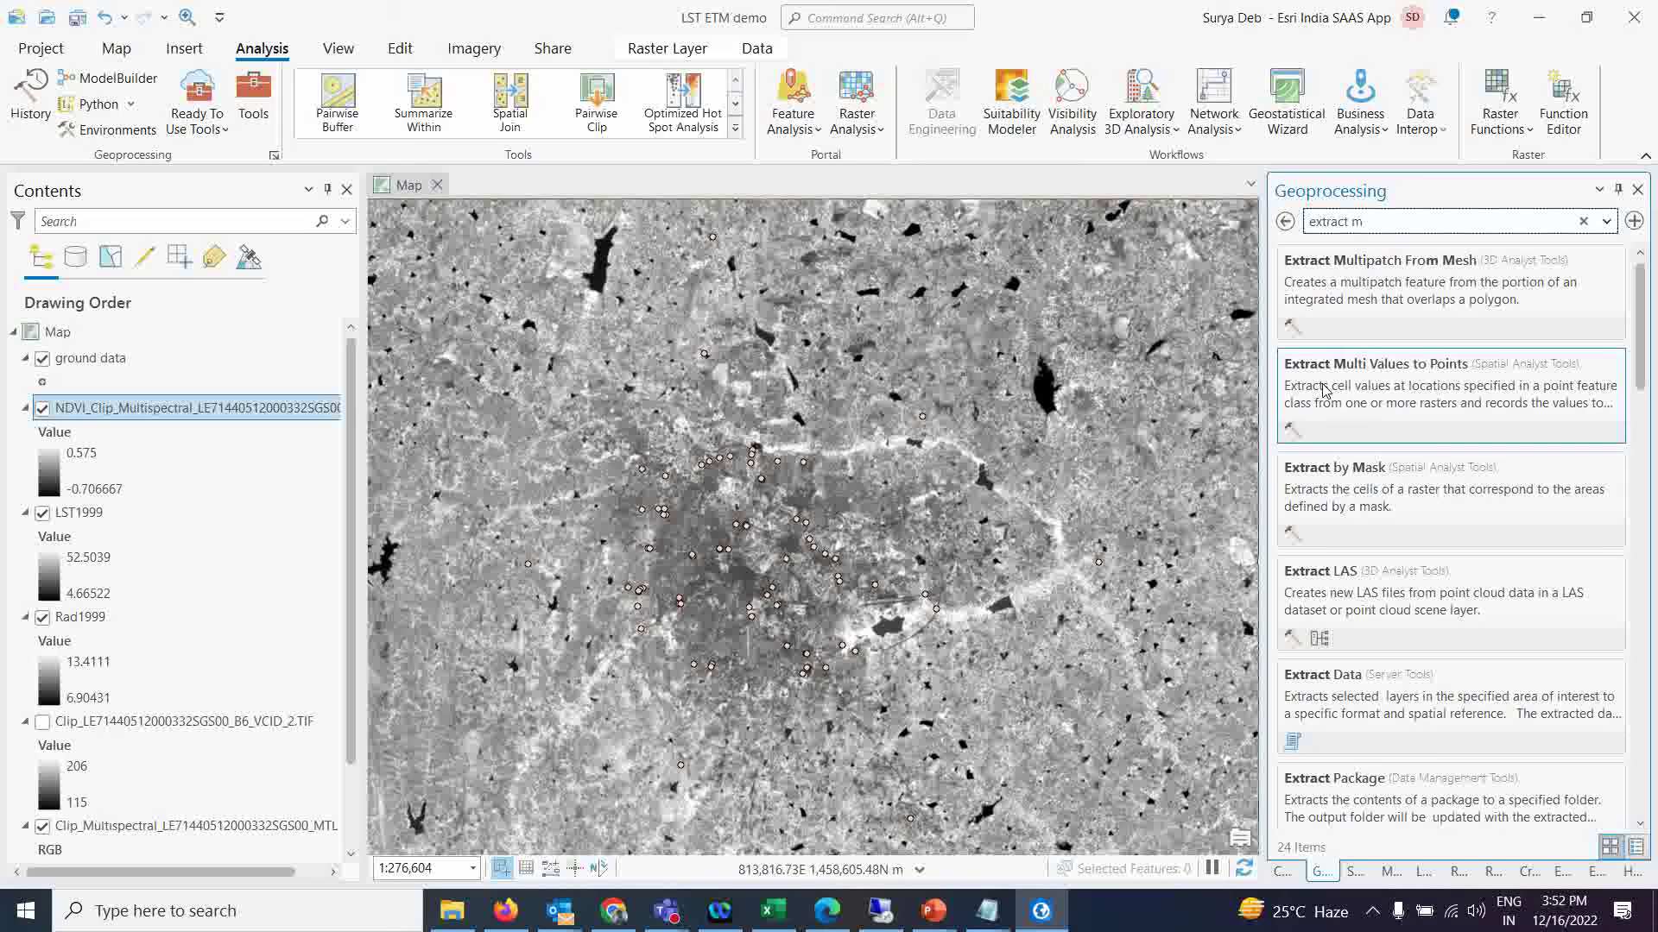
{"action": "left_click", "coordinate": [1431, 389]}
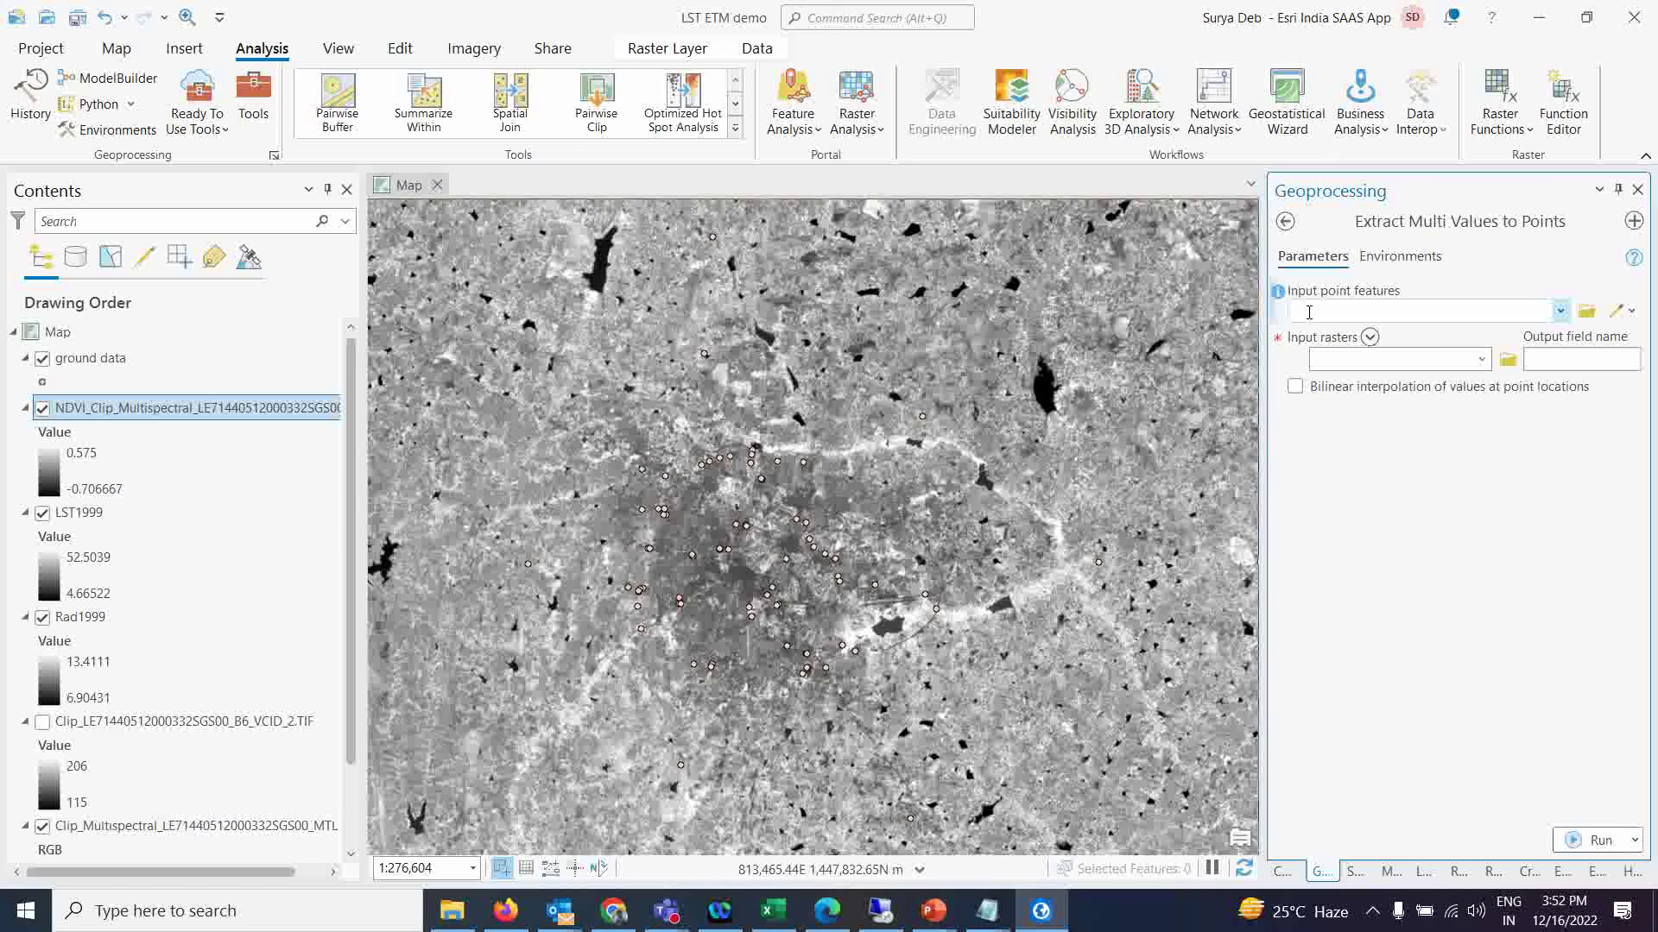
Step: Run Extract Multi Values to Points with ground data as input points and NDVI and LST1999 rasters
{"action": "left_click", "coordinate": [1561, 311]}
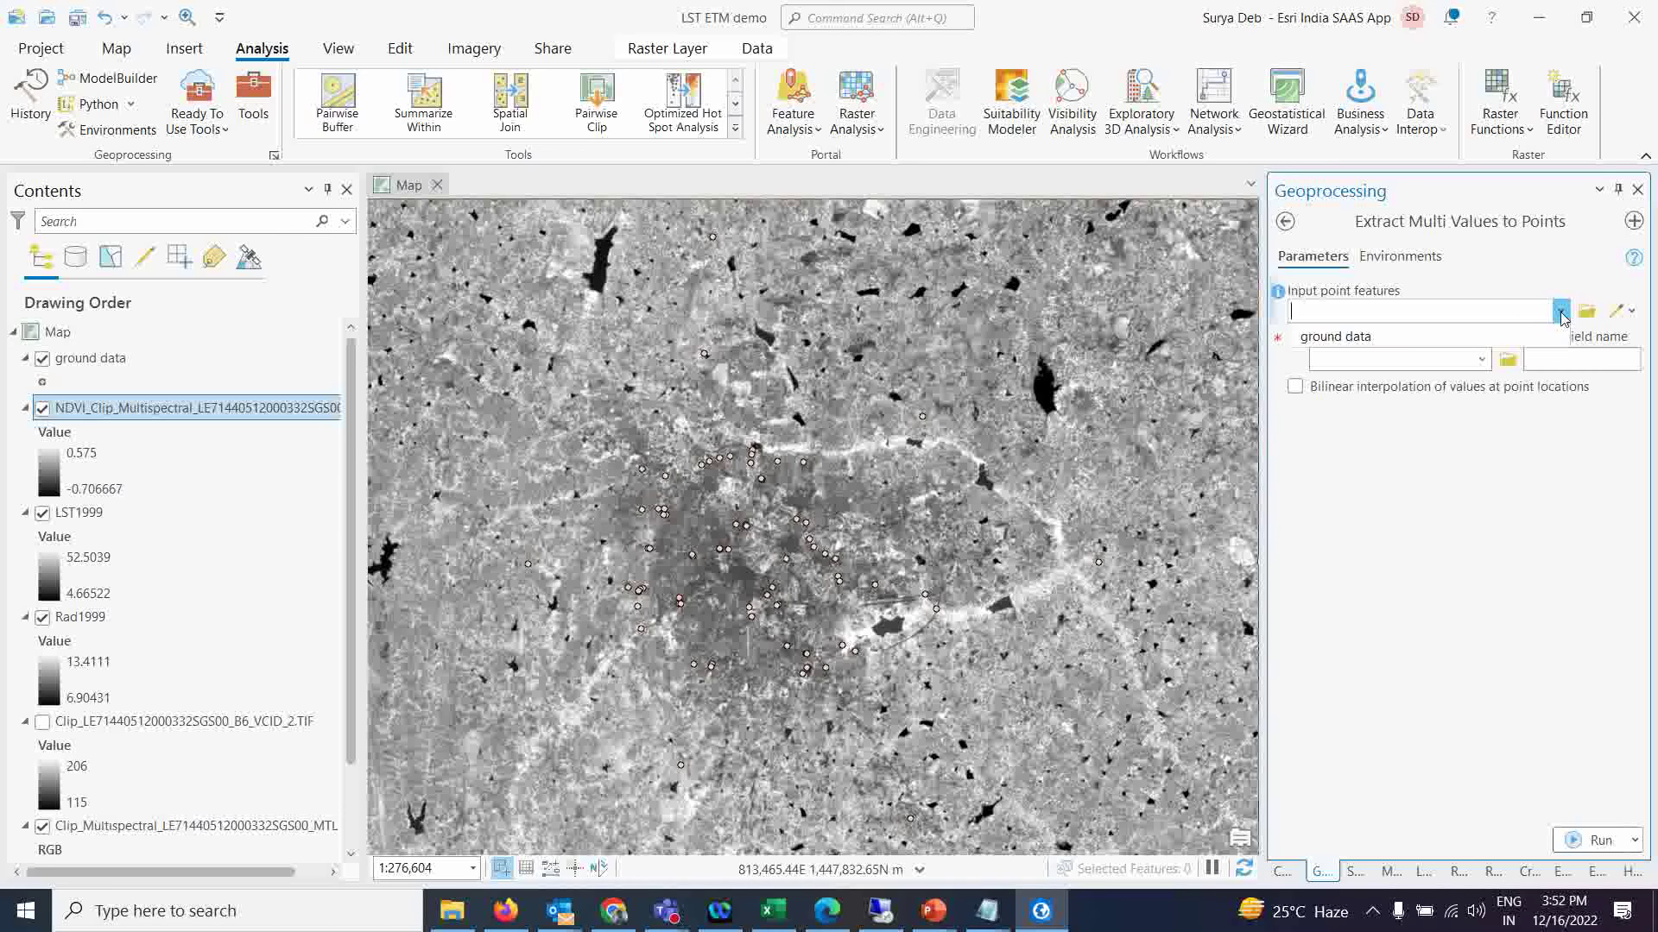
{"action": "left_click", "coordinate": [1334, 337]}
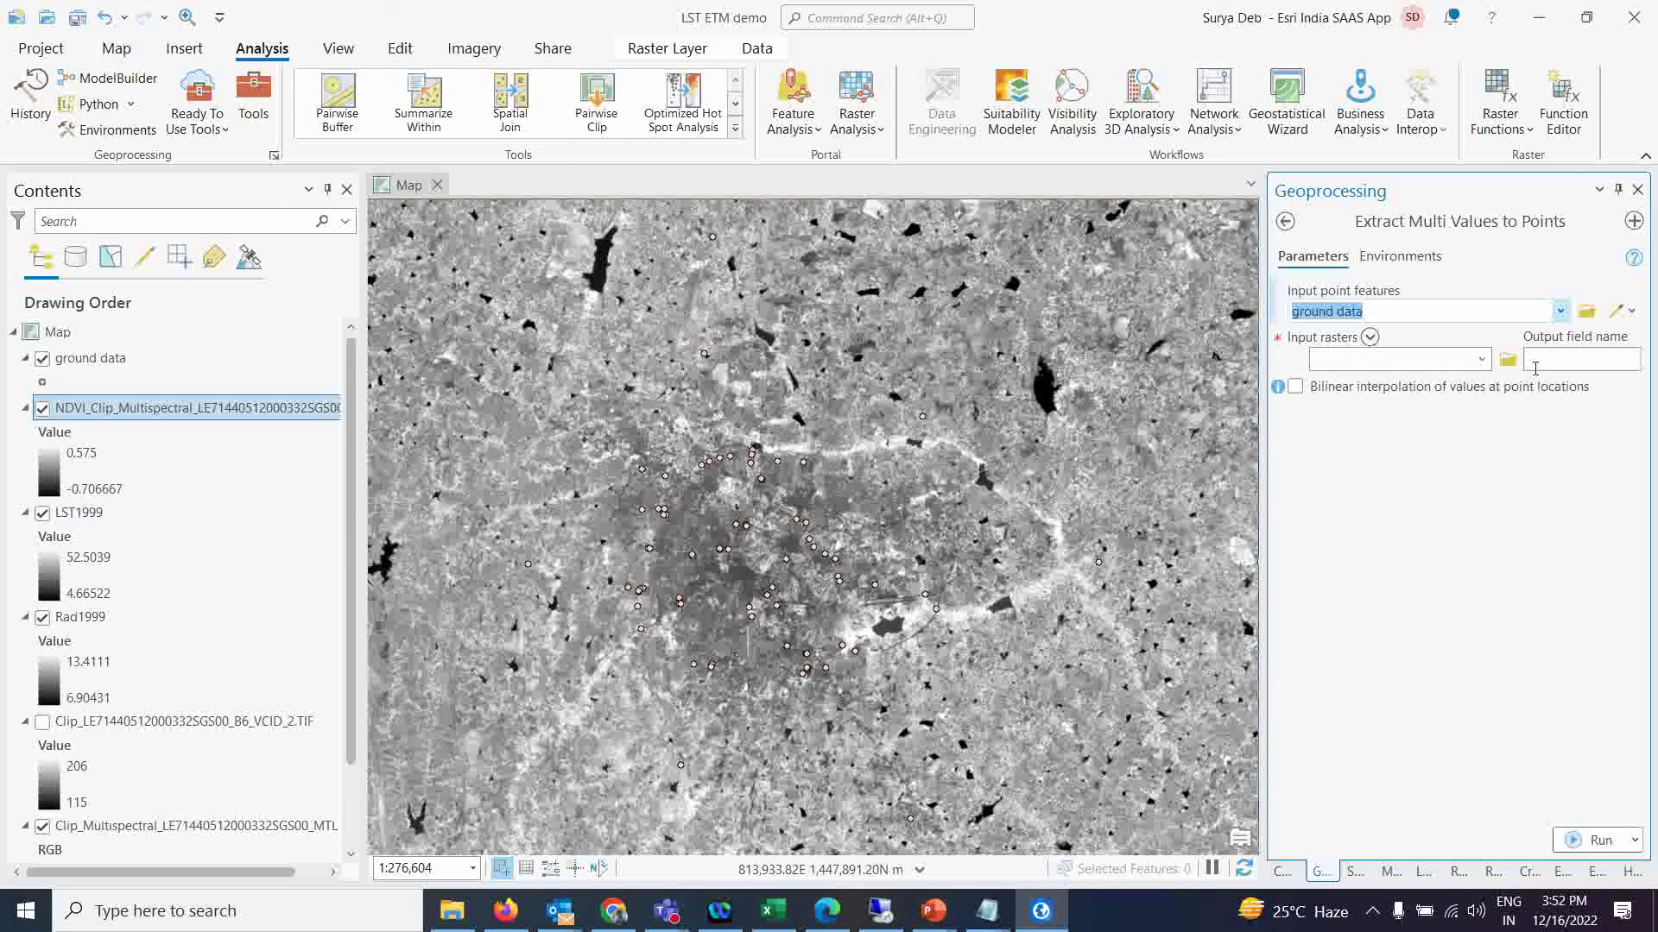
{"action": "left_click", "coordinate": [1481, 360]}
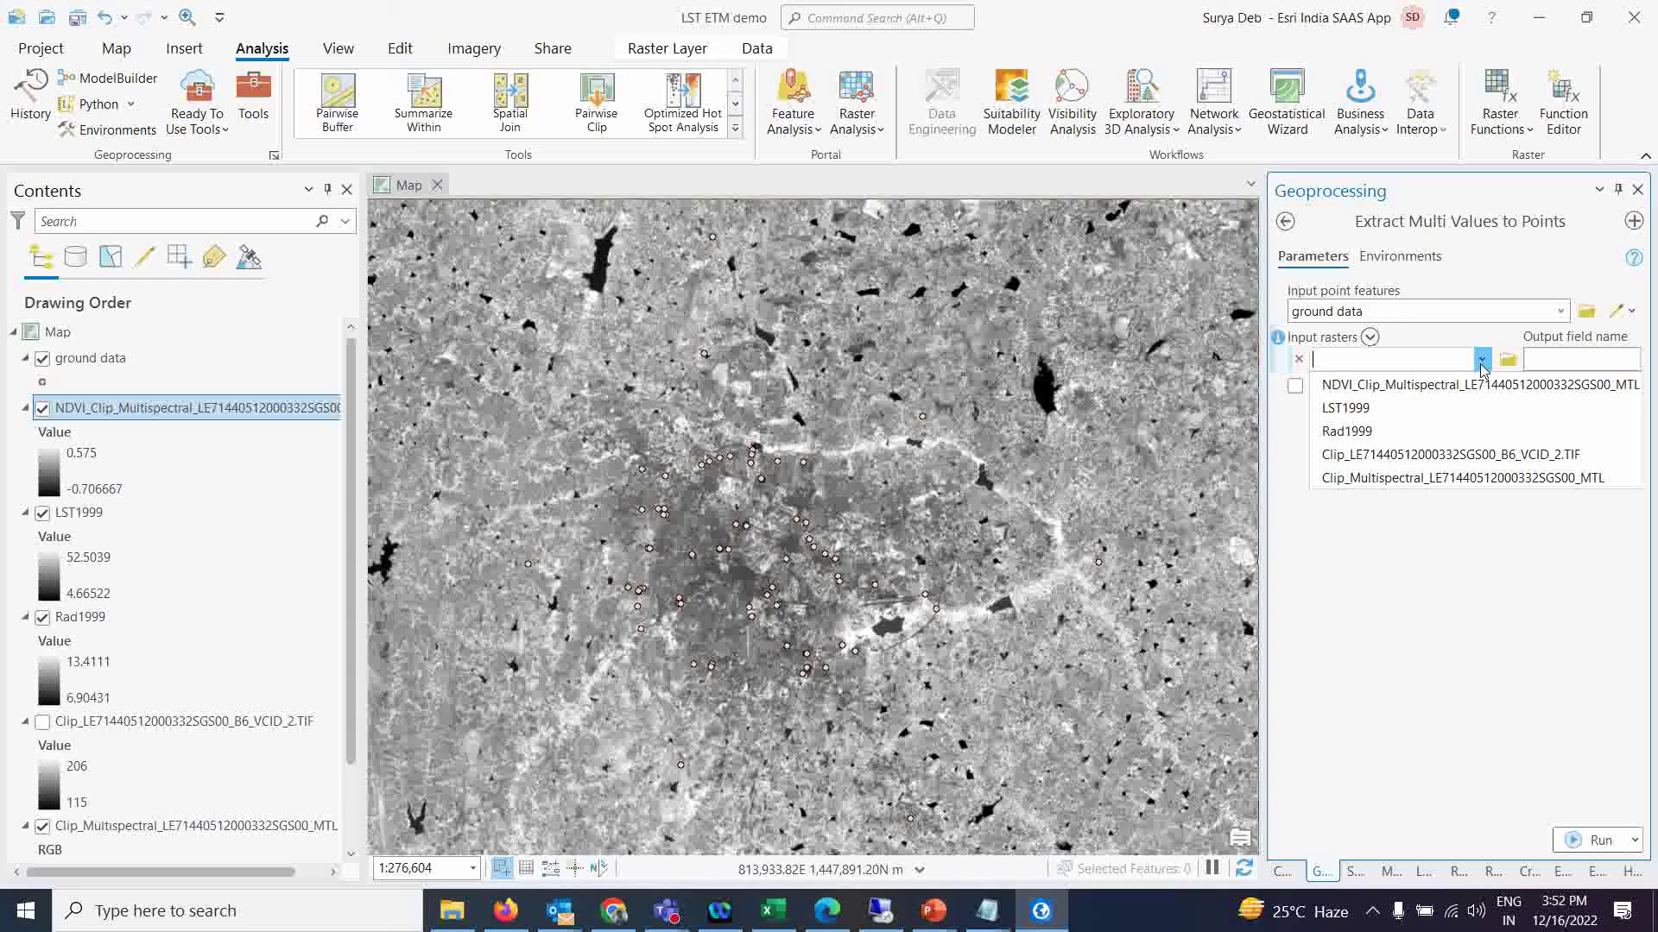
{"action": "left_click", "coordinate": [1383, 389]}
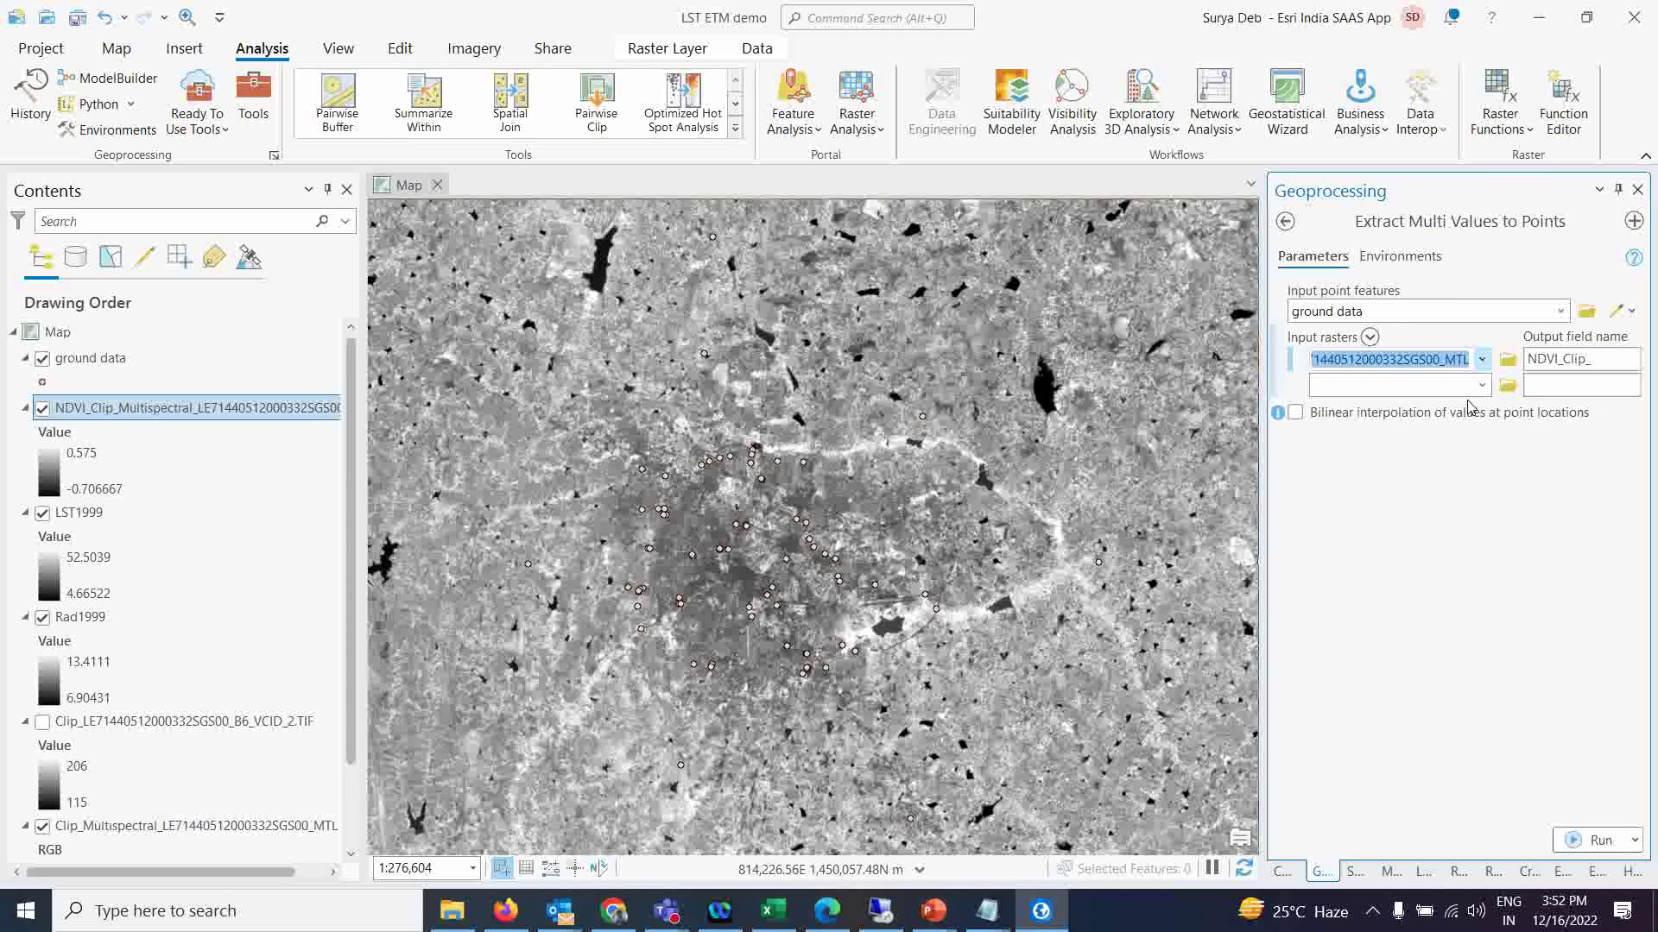
{"action": "left_click", "coordinate": [1481, 386]}
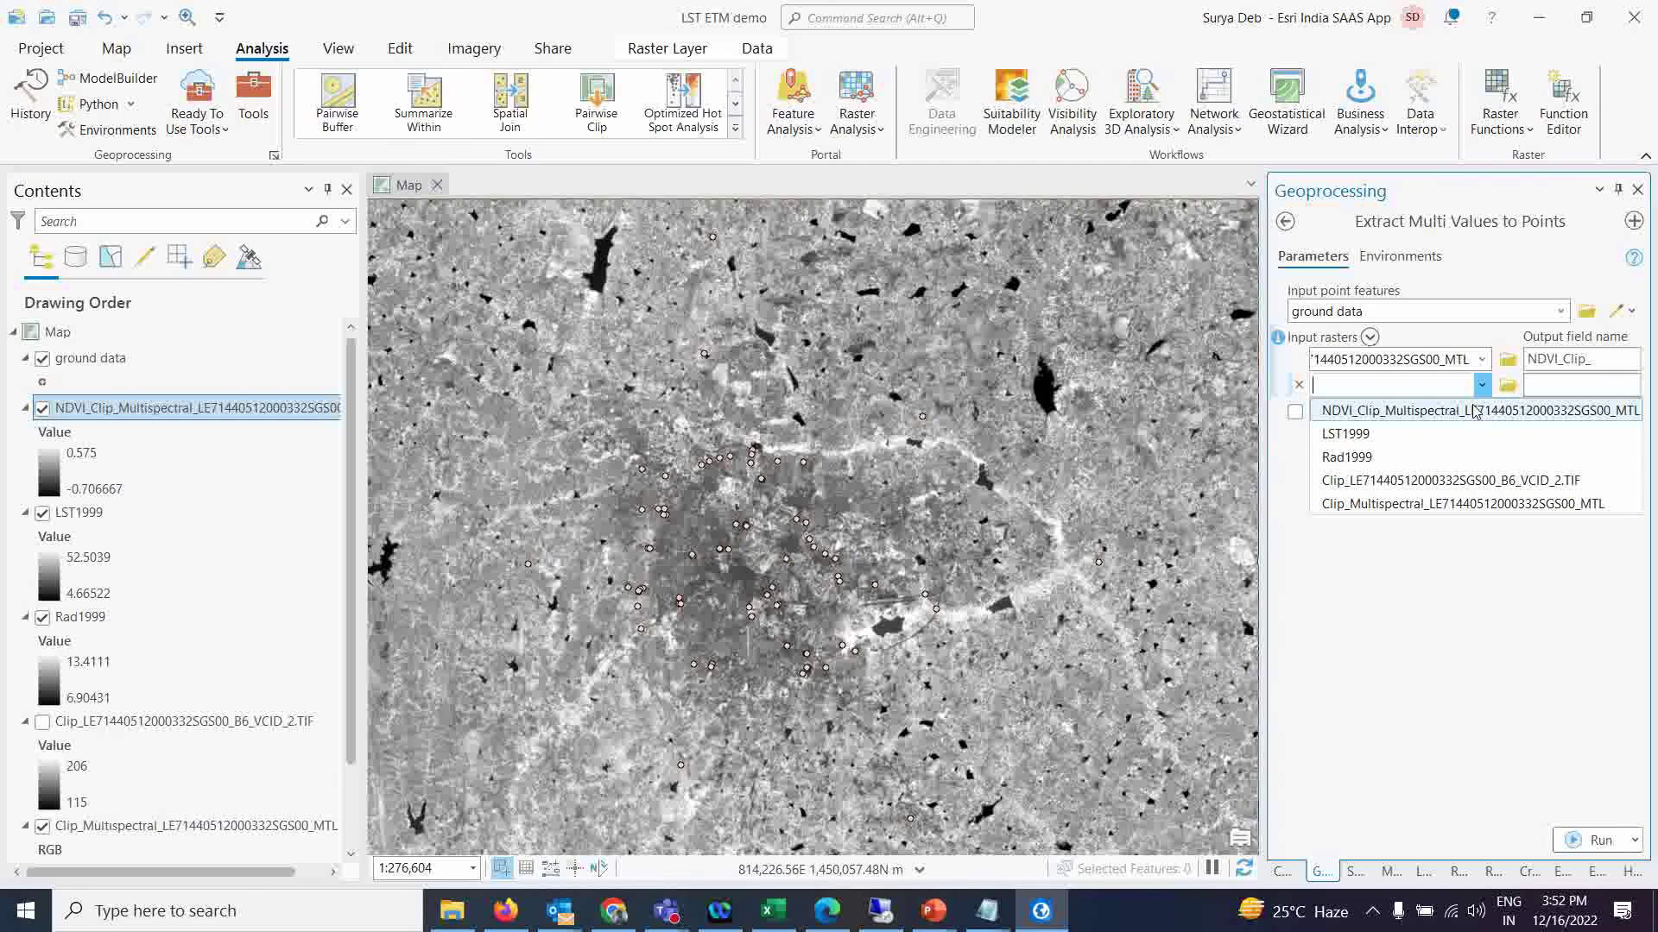
{"action": "left_click", "coordinate": [1354, 435]}
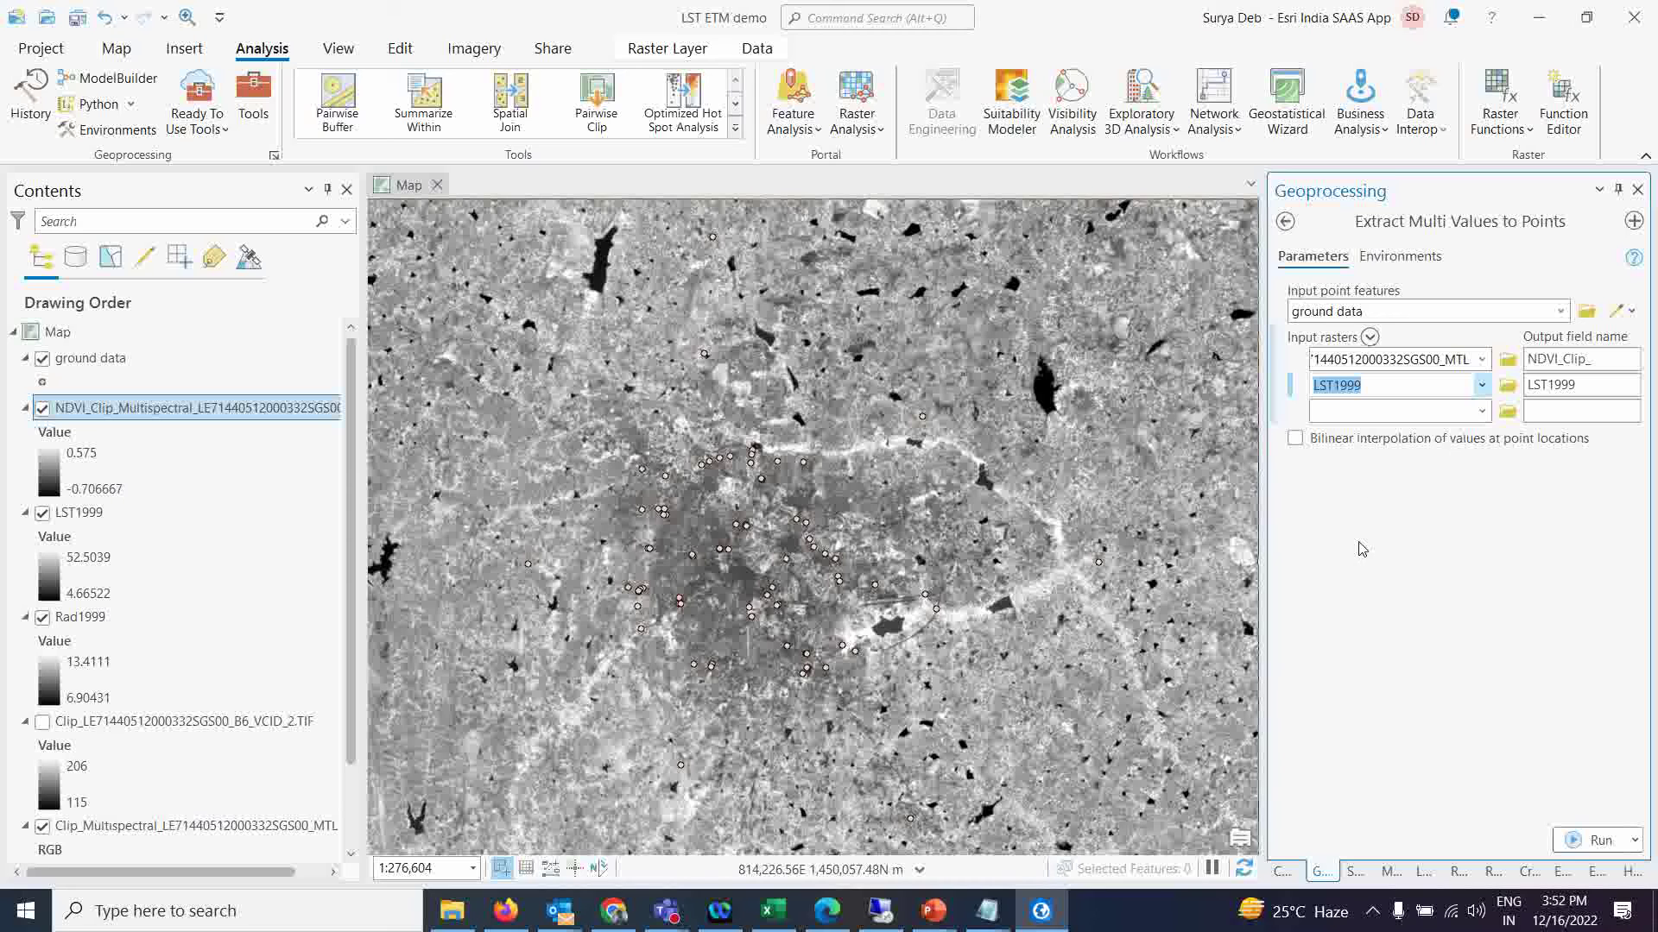
{"action": "left_click", "coordinate": [1573, 844]}
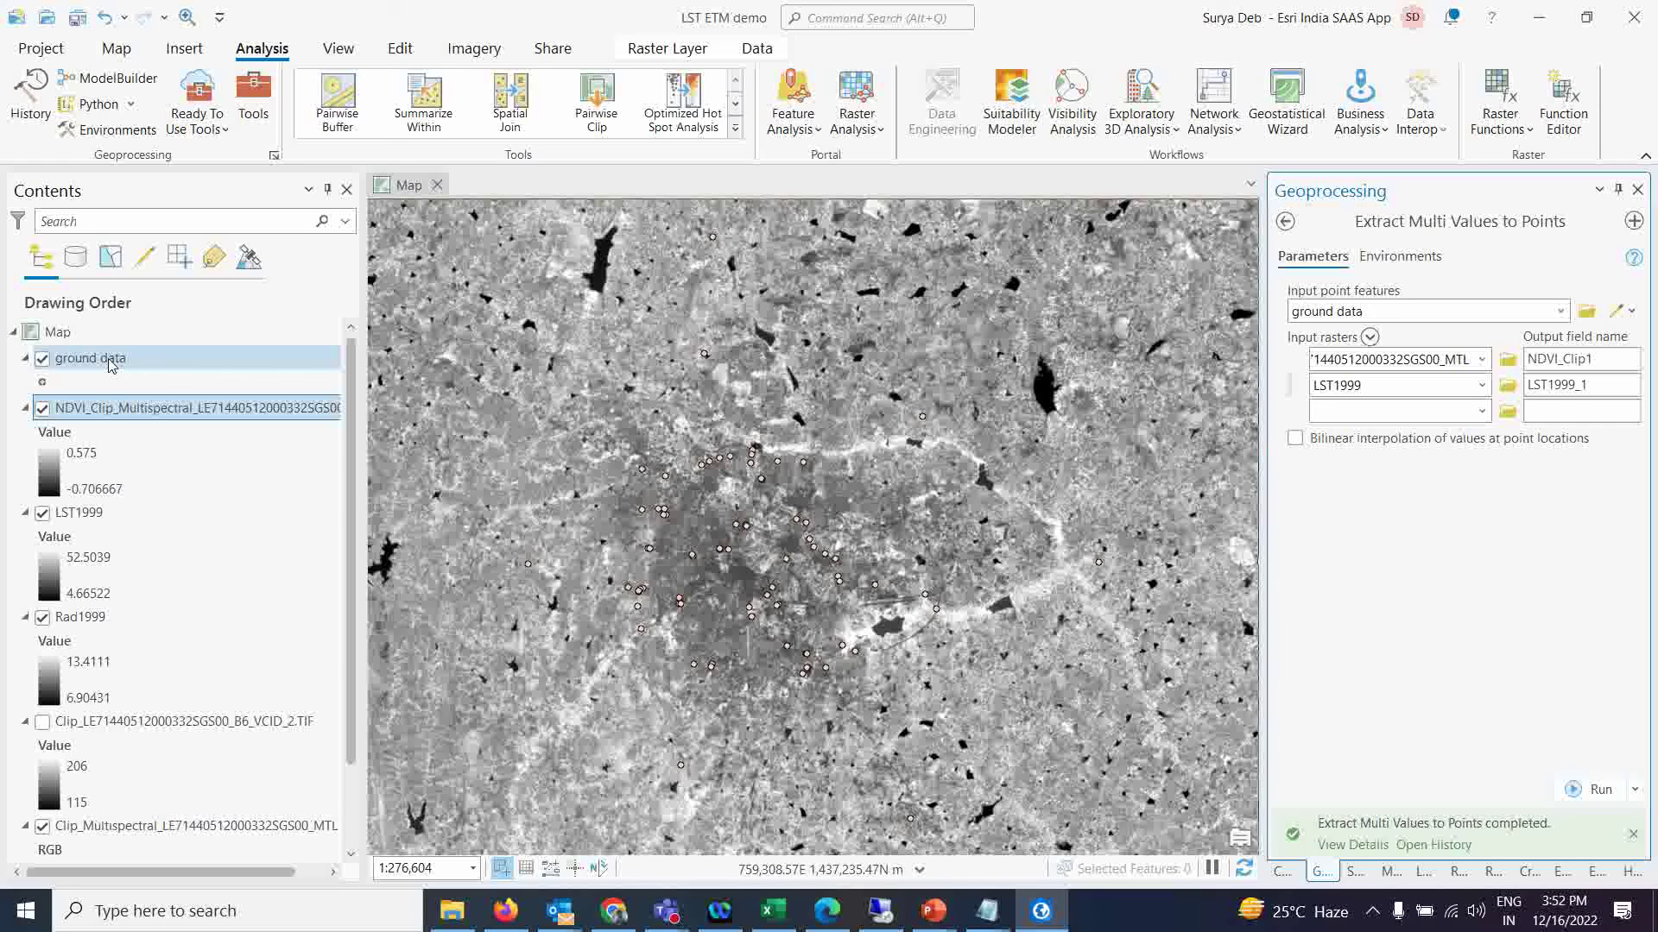
Step: Check the new NDVI and LST1999 fields in the ground data attribute table, then close it
{"action": "right_click", "coordinate": [111, 364]}
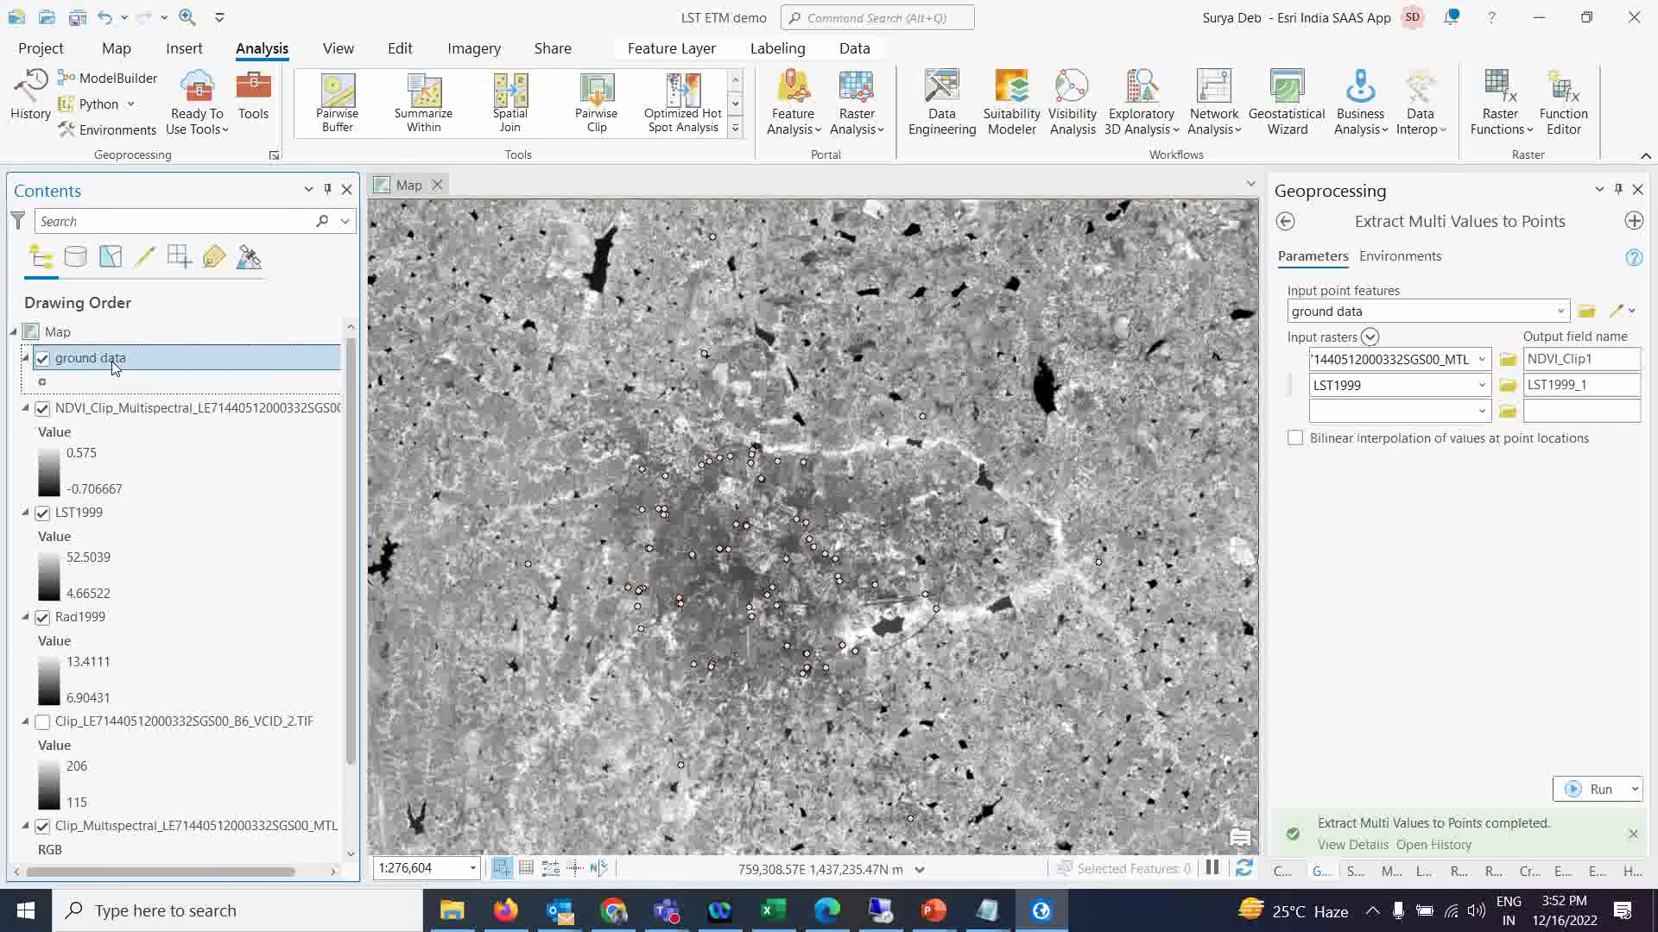
{"action": "left_click", "coordinate": [177, 254]}
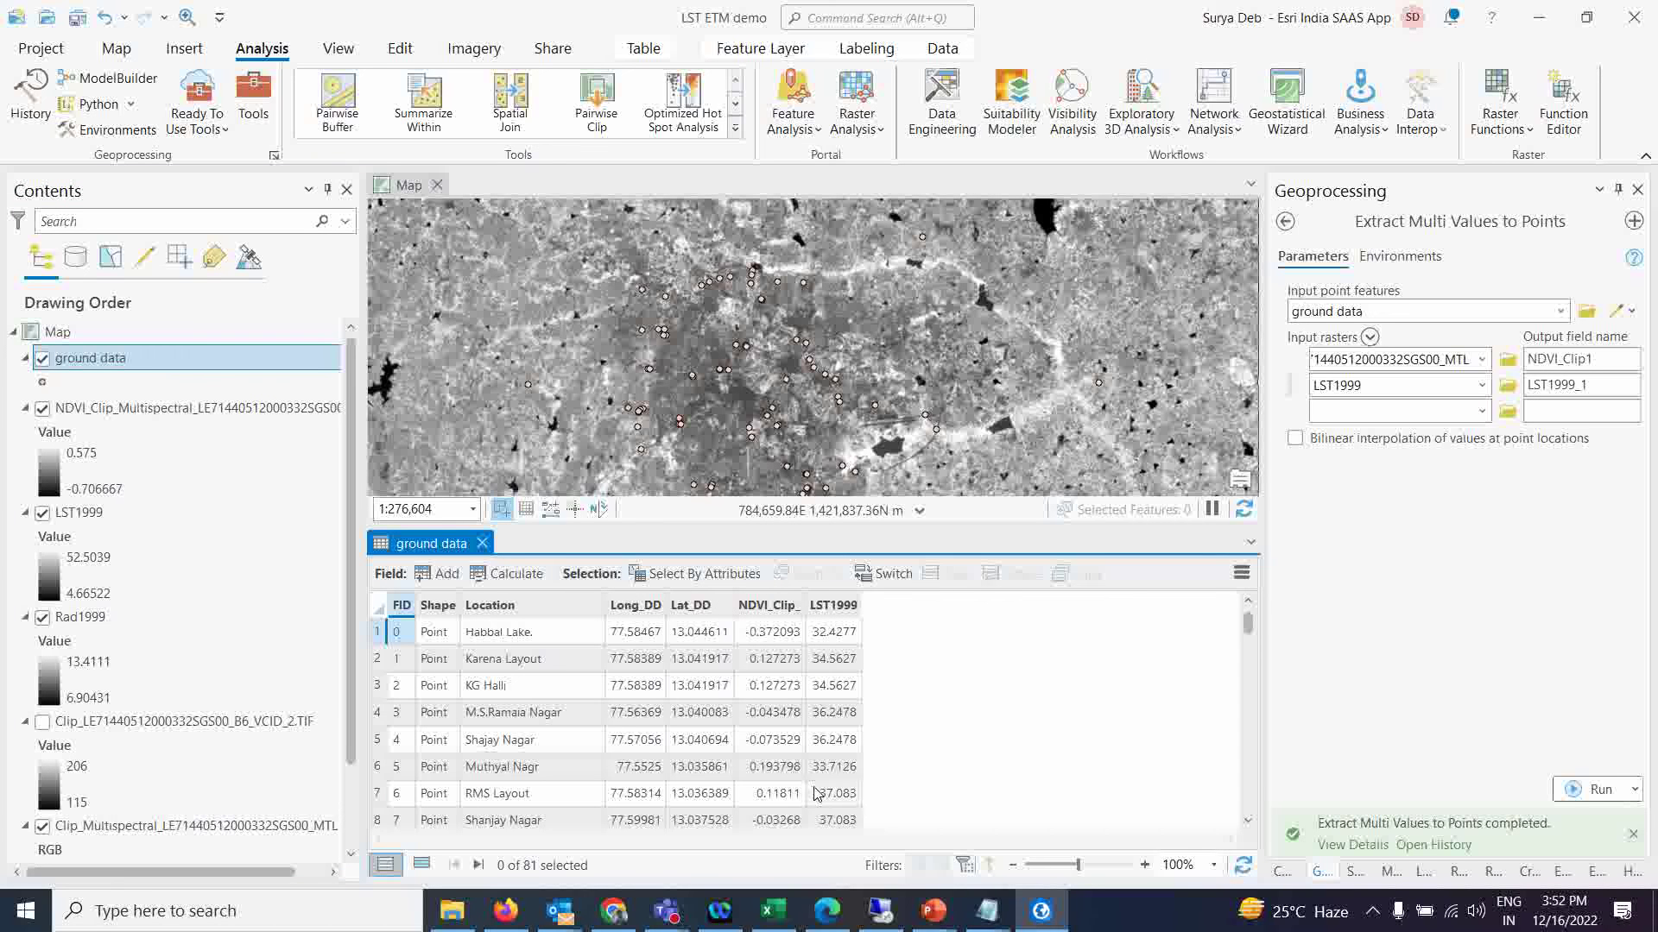
{"action": "left_click", "coordinate": [482, 543]}
Step: Try launching the VSDC video editor and dismiss the already-running error
{"action": "key", "text": "super"}
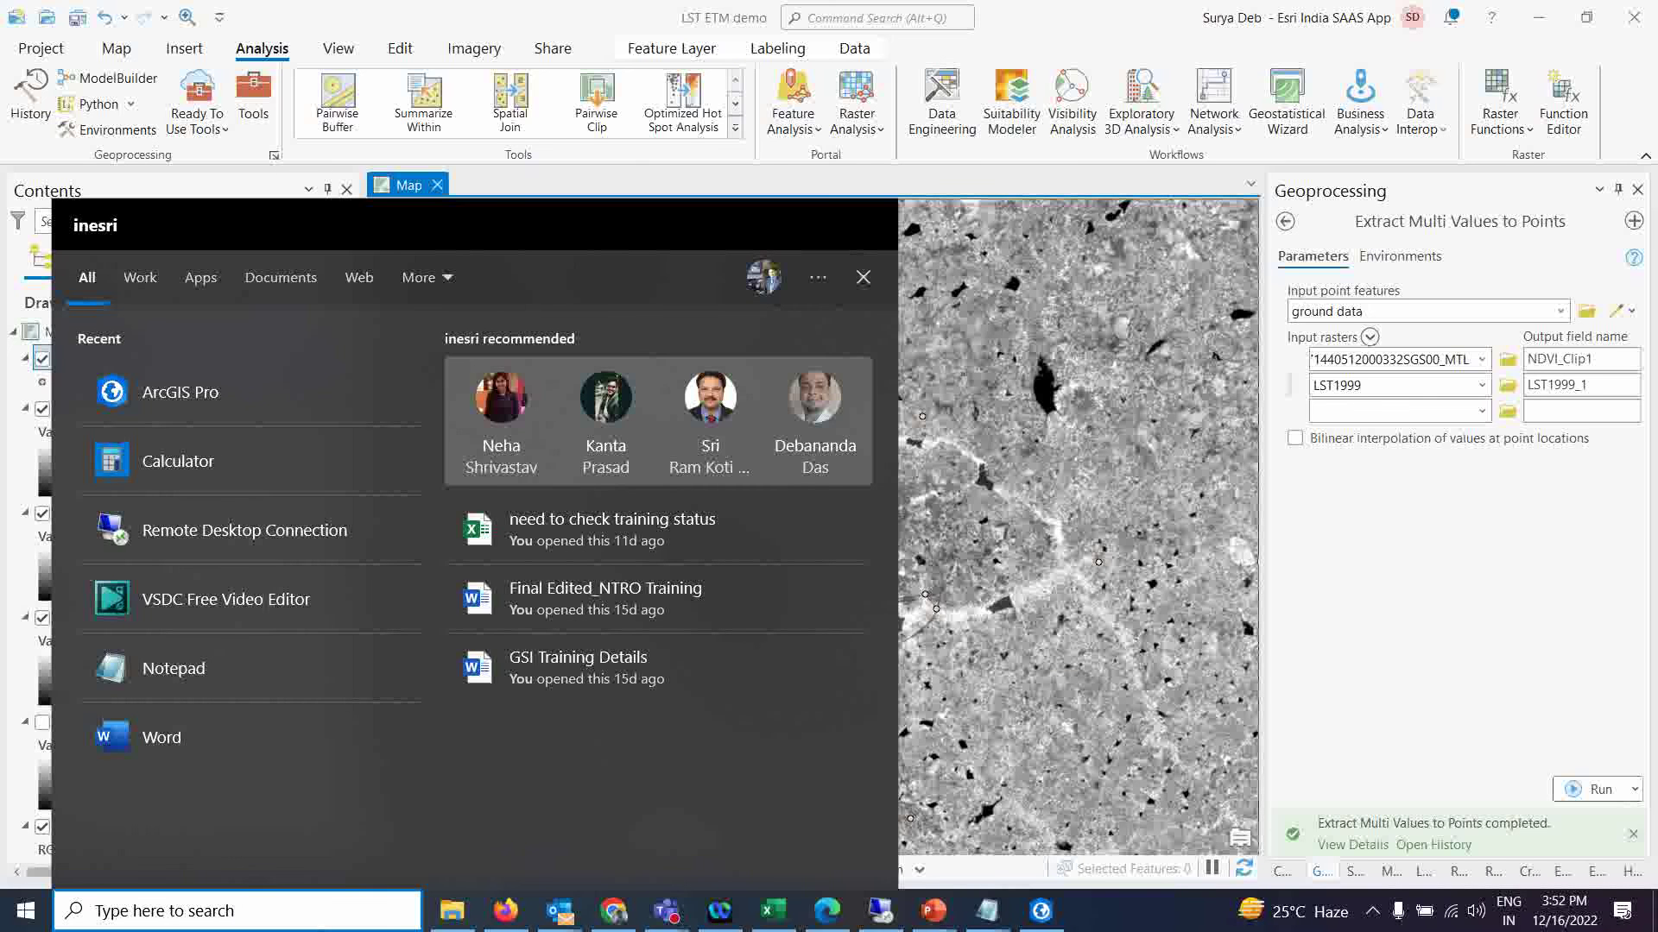
{"action": "type", "text": "v"}
{"action": "left_click", "coordinate": [230, 388]}
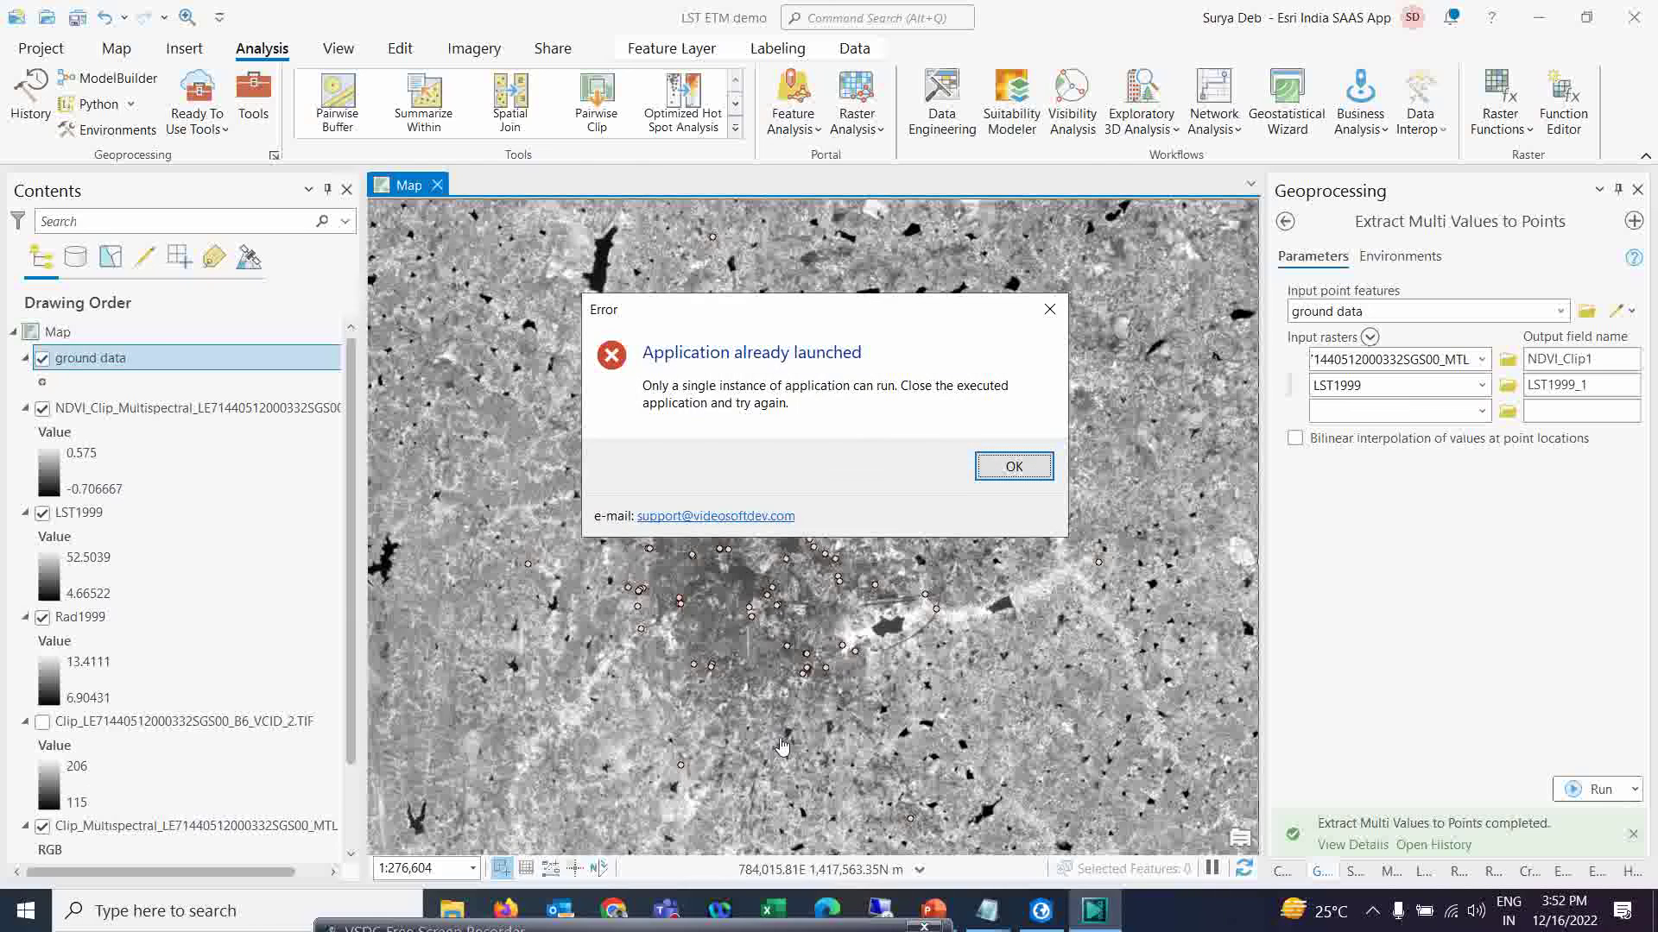
{"action": "left_click", "coordinate": [1004, 469]}
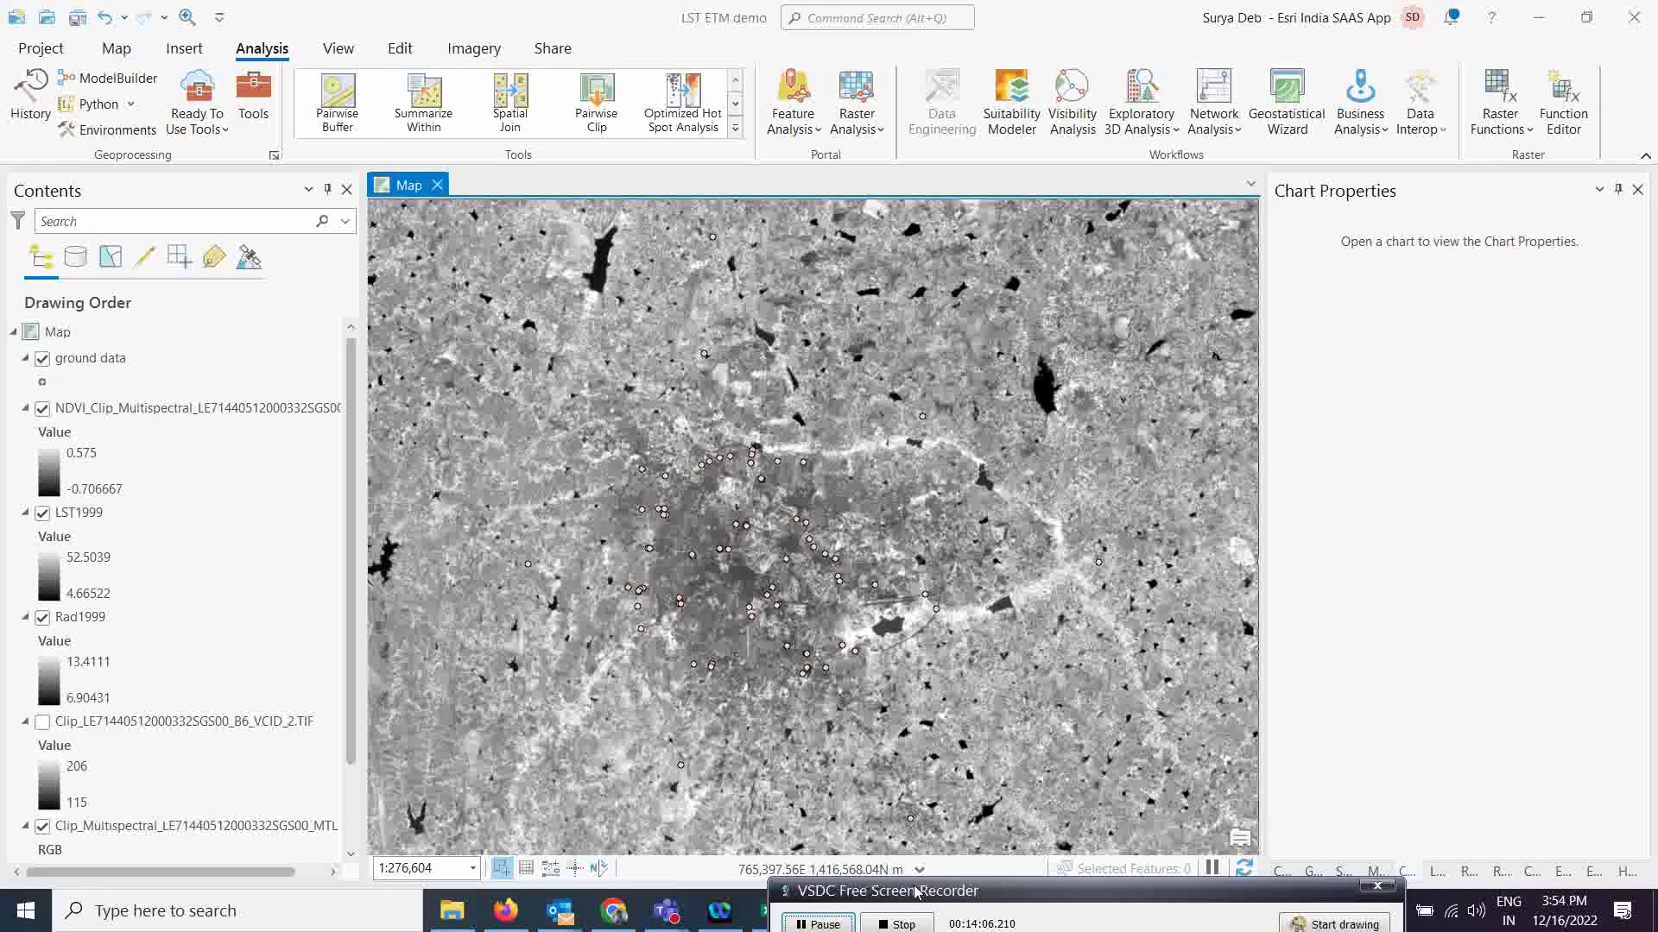
Step: Move the screen recorder window aside and select the ground data layer in Contents
{"action": "left_click_drag", "start_coordinate": [916, 891], "coordinate": [858, 912]}
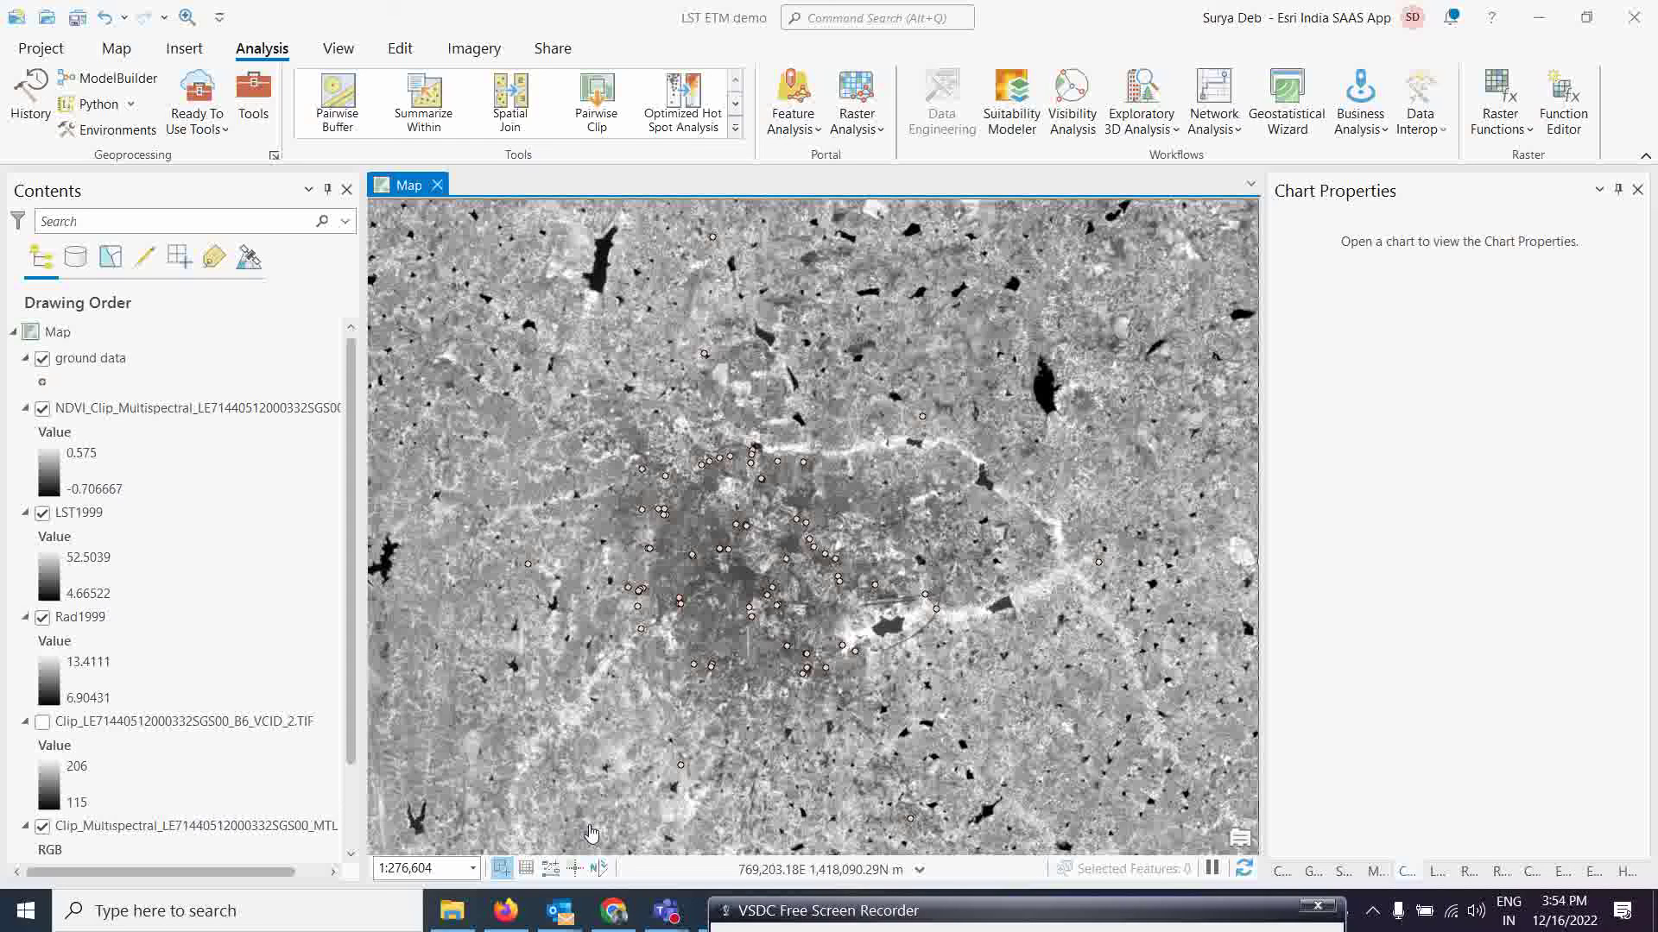
{"action": "left_click", "coordinate": [101, 362]}
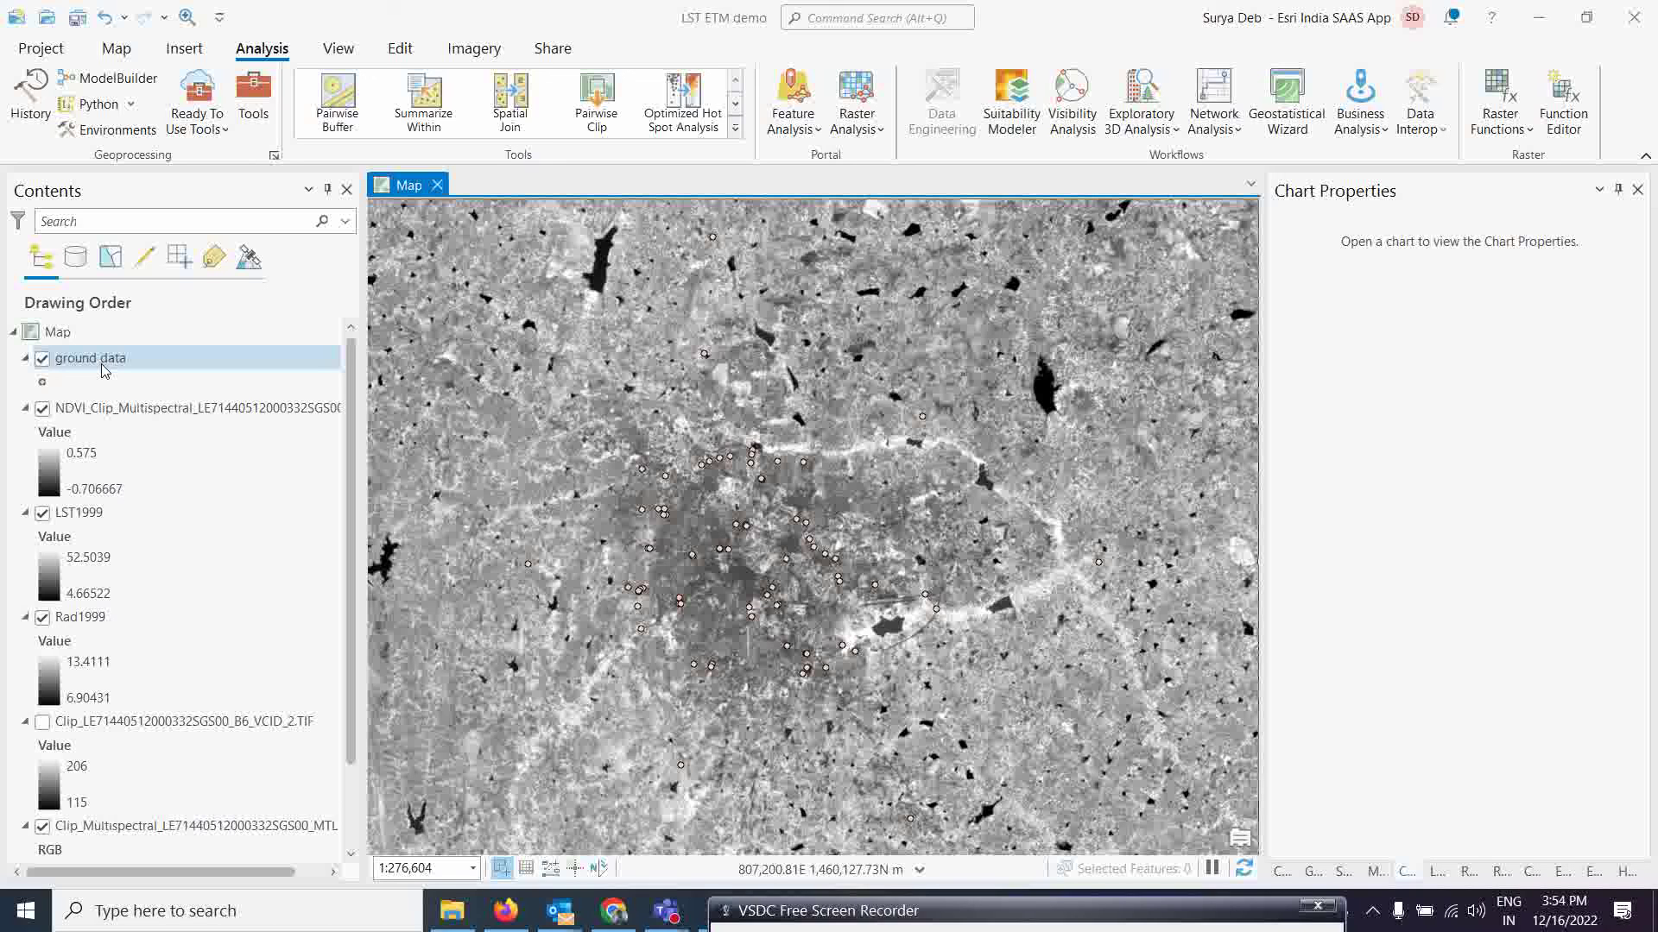
Step: Make a ground data scatter plot of NDVI_Clip_ (x) versus LST1999 (y), then return to the map
{"action": "right_click", "coordinate": [102, 361]}
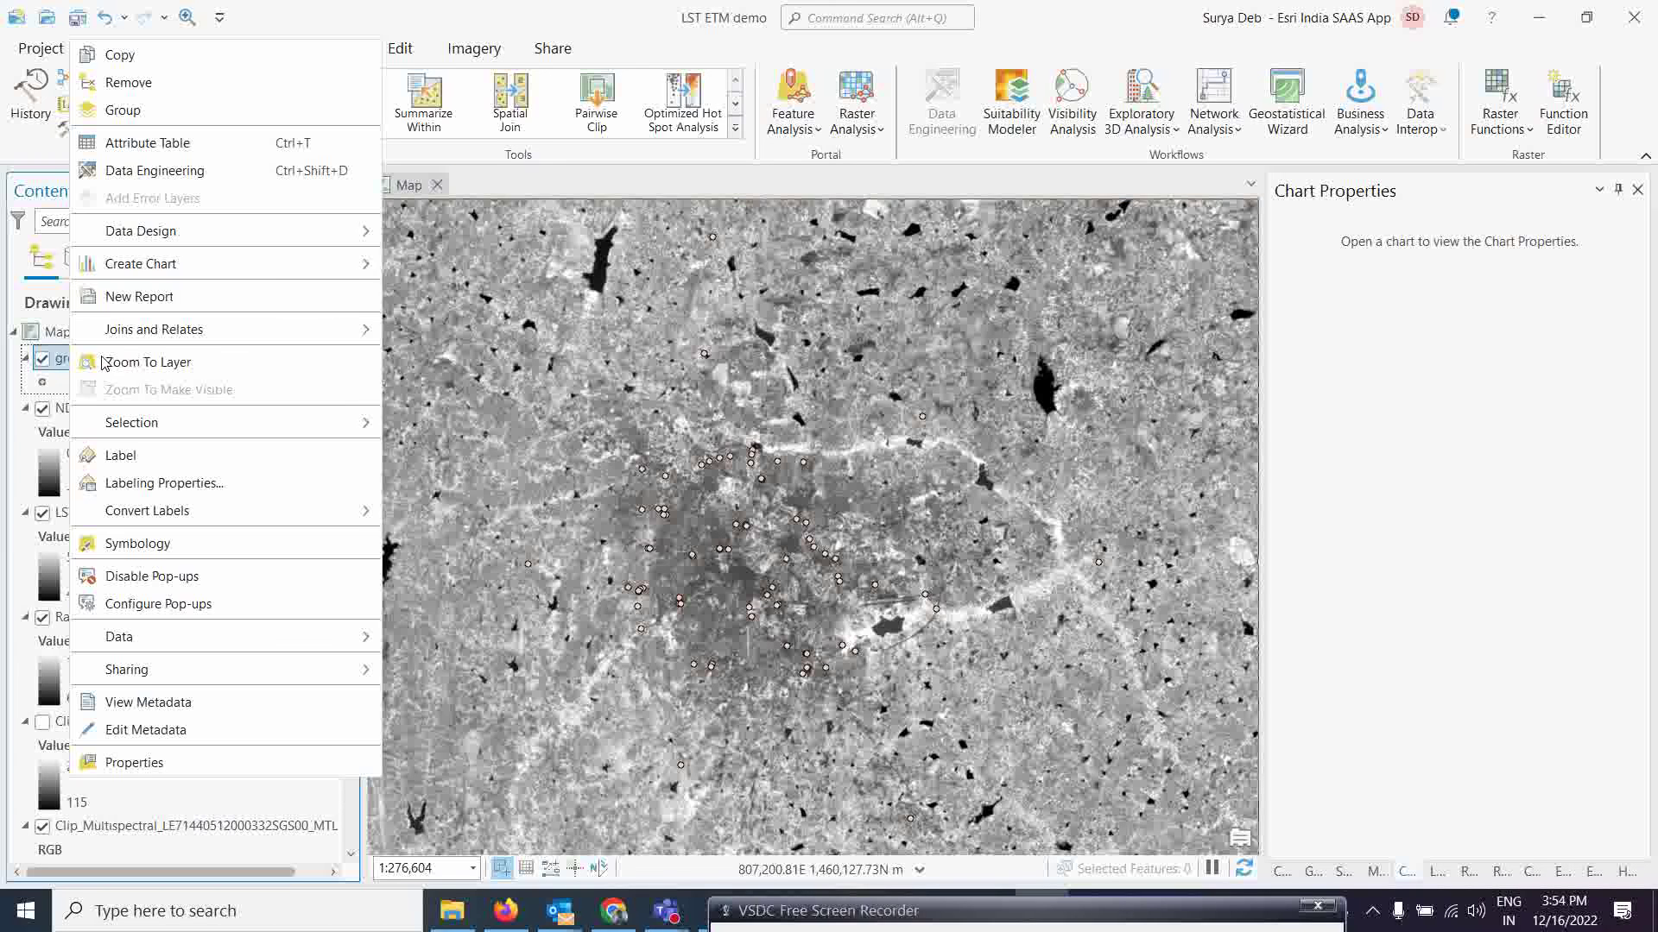
{"action": "mouse_move", "coordinate": [164, 265]}
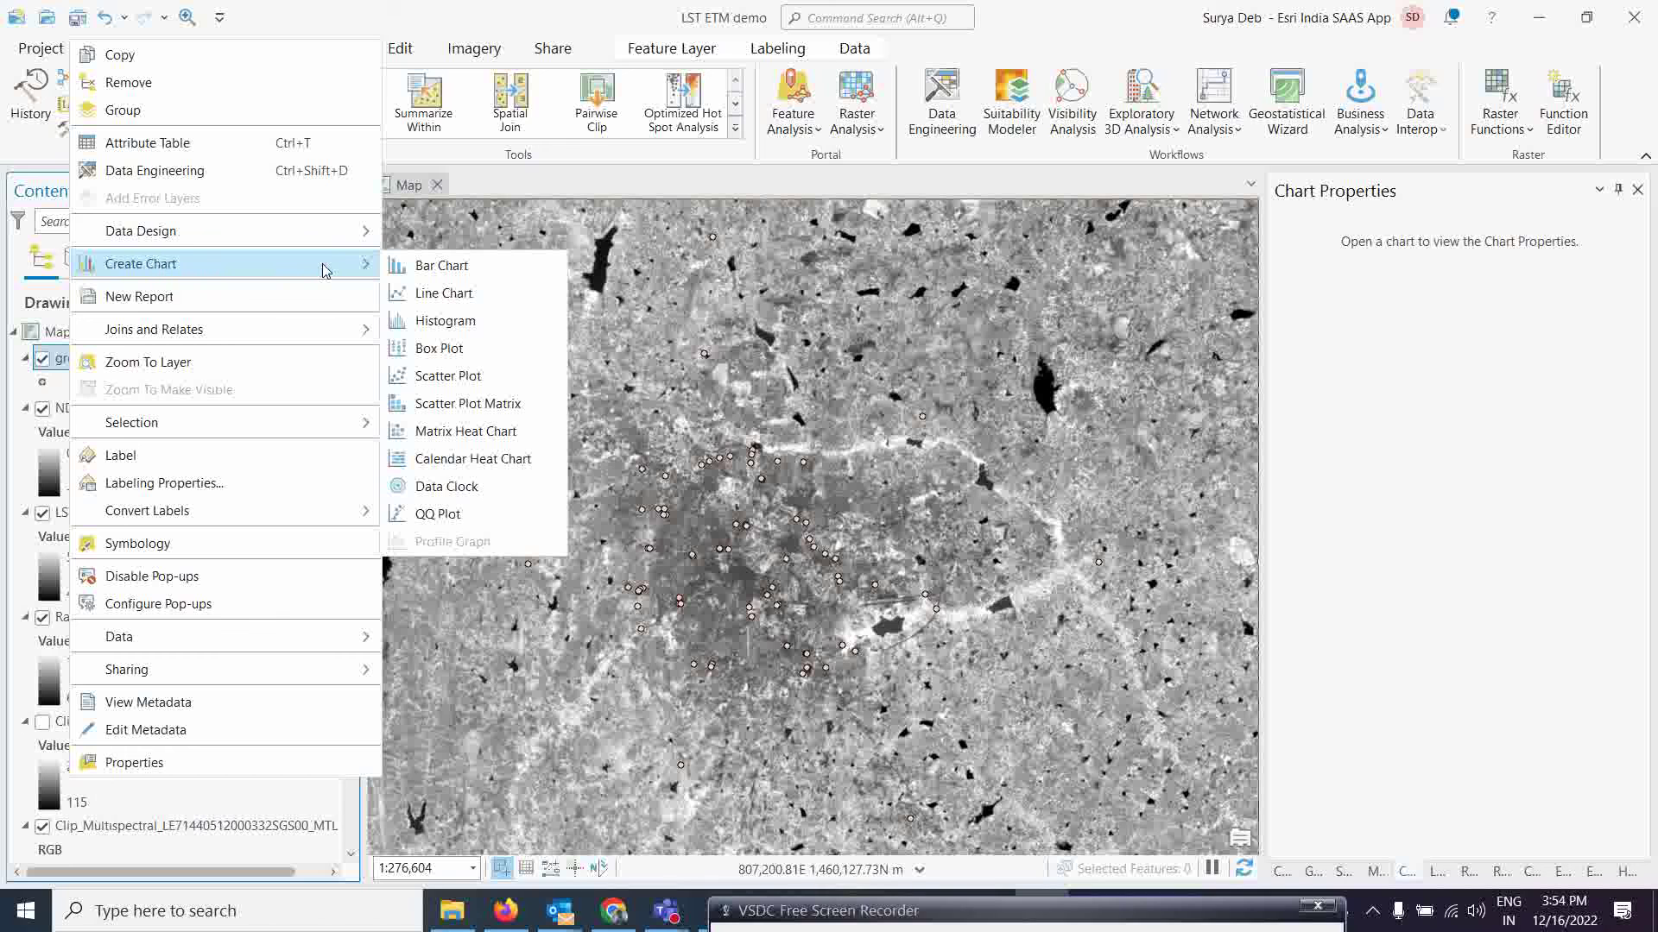
{"action": "left_click", "coordinate": [448, 377]}
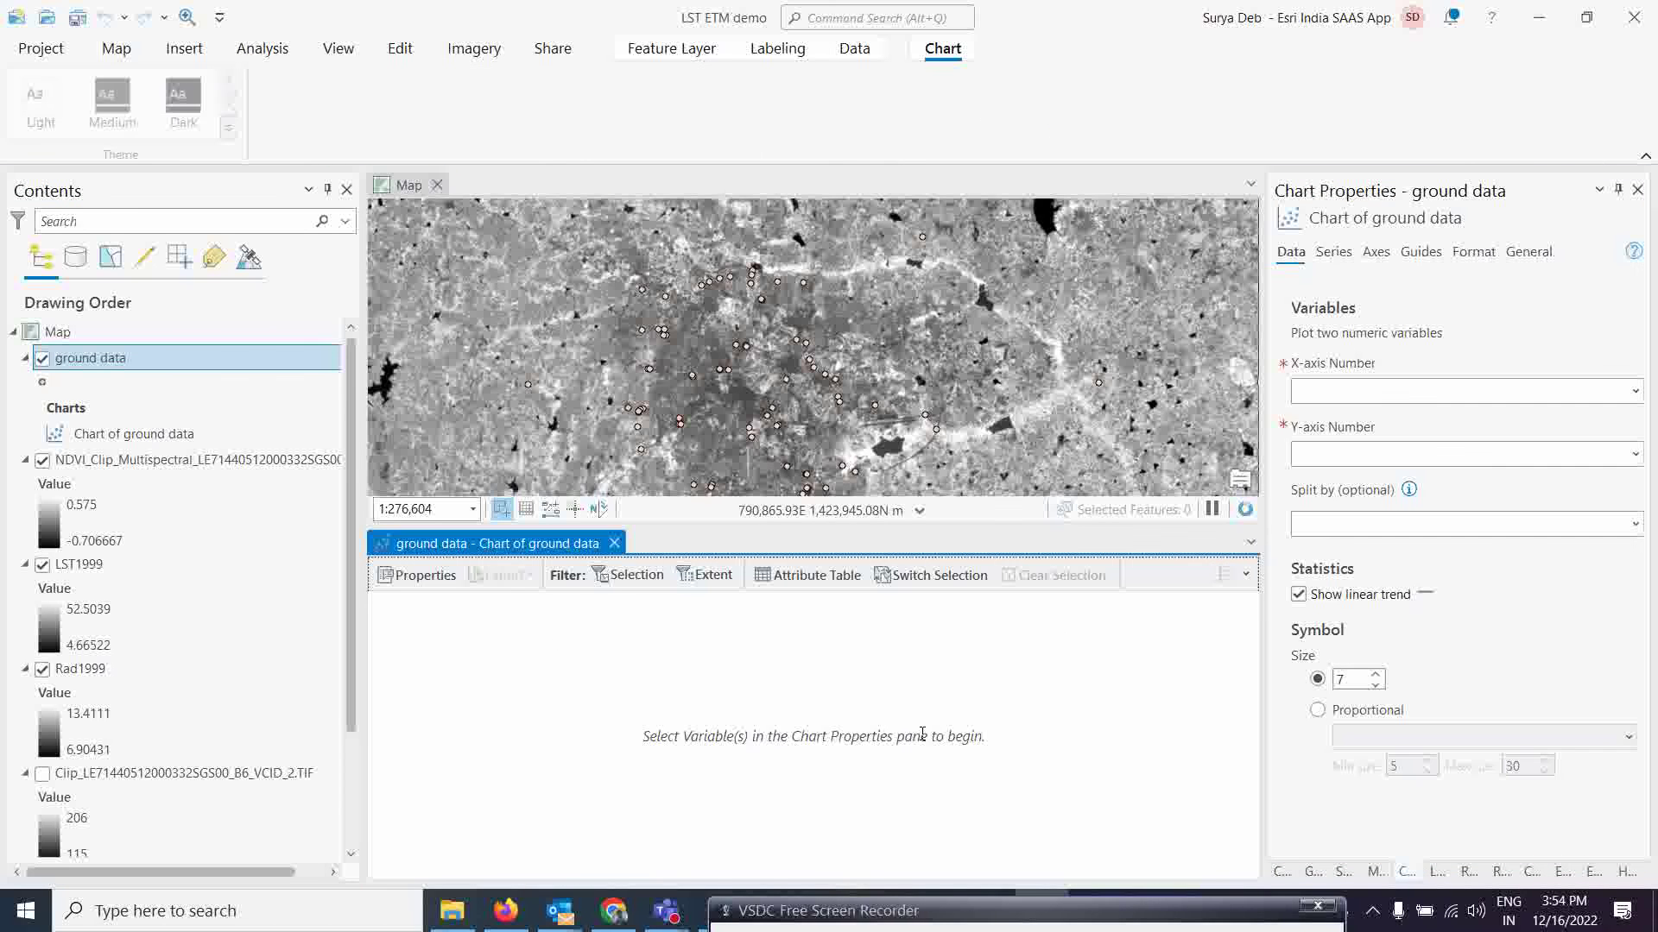
{"action": "left_click", "coordinate": [1638, 393]}
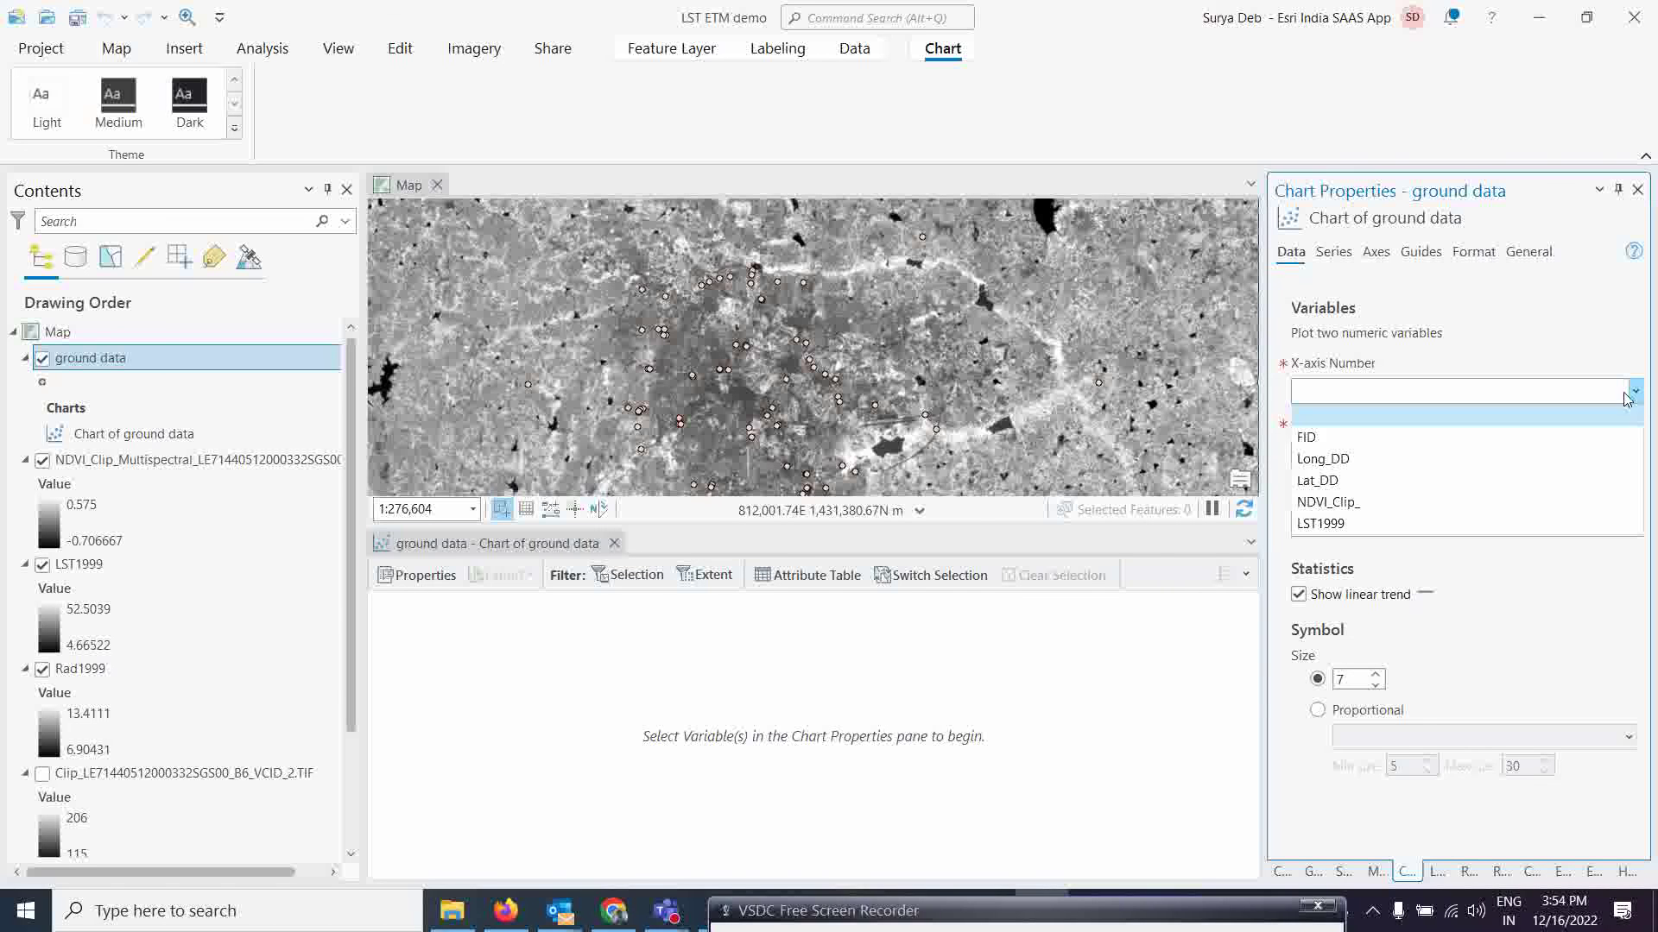
{"action": "left_click", "coordinate": [1353, 510]}
{"action": "left_click", "coordinate": [1635, 455]}
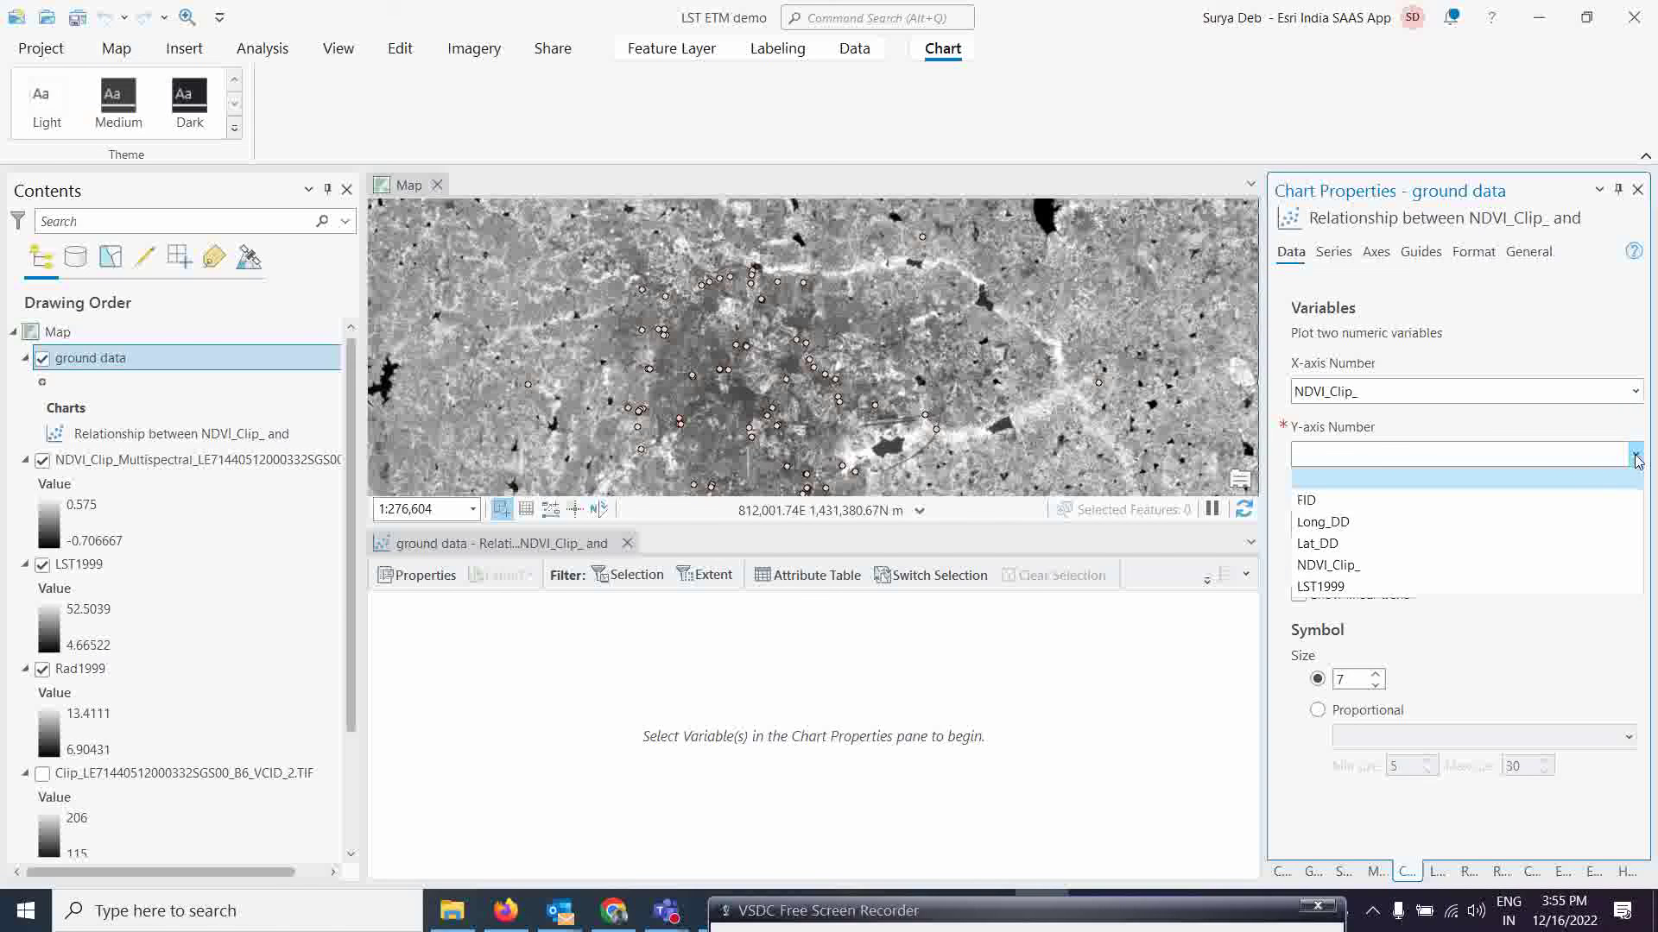
{"action": "left_click", "coordinate": [1354, 587]}
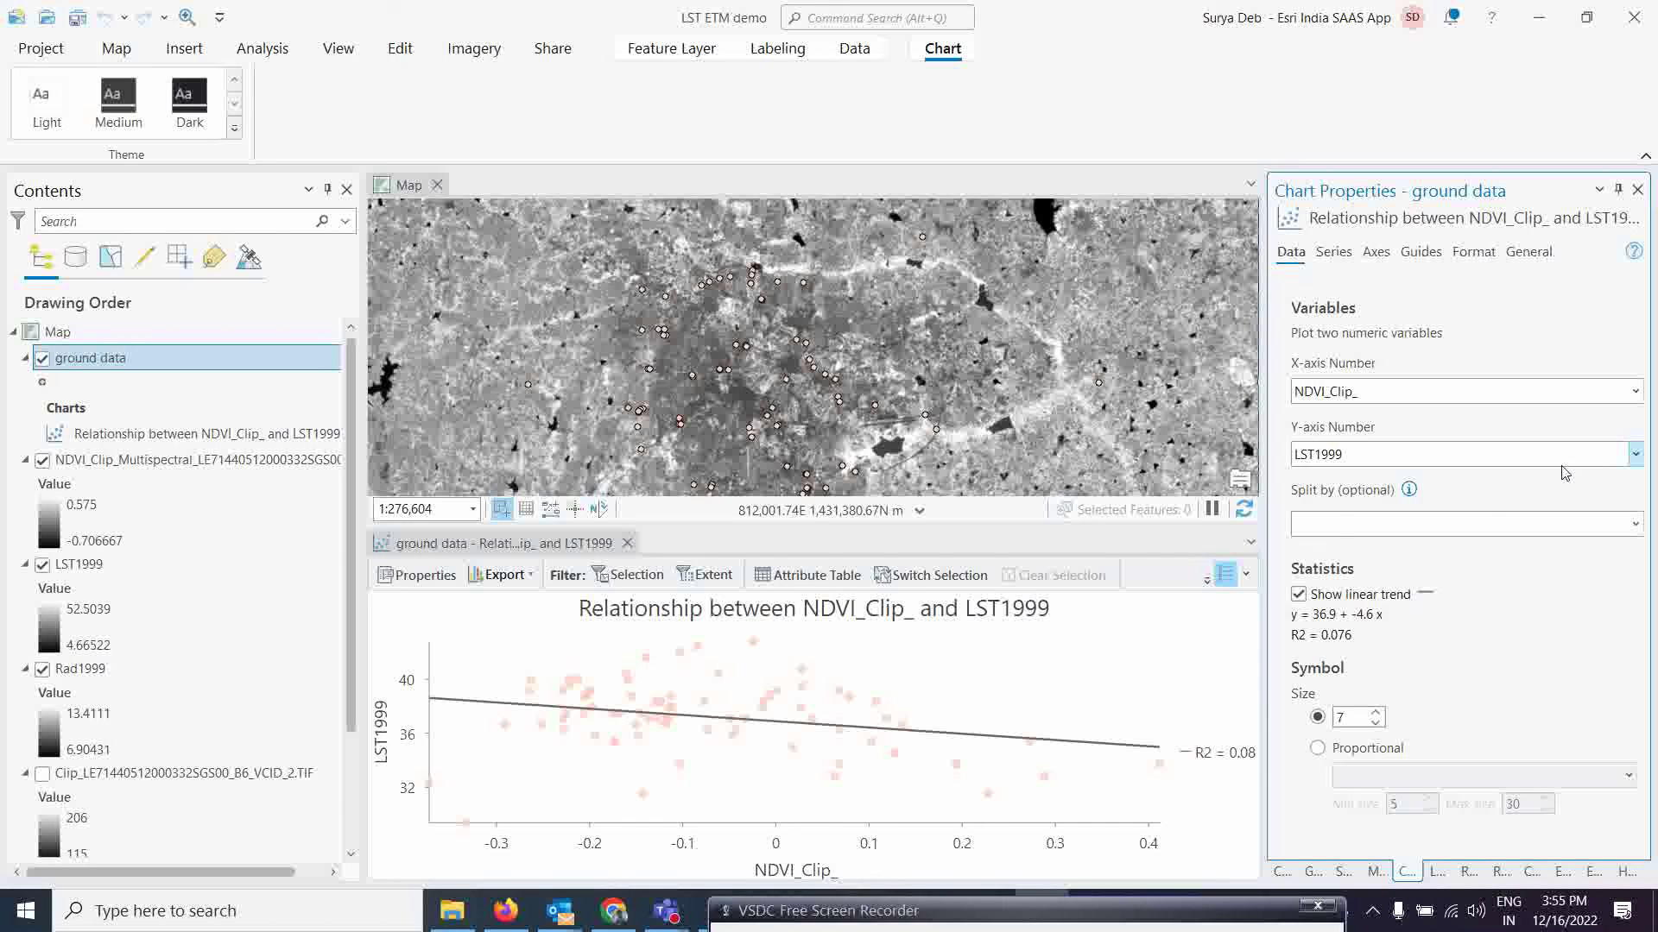
{"action": "left_click", "coordinate": [1635, 392]}
{"action": "left_click", "coordinate": [1635, 397]}
{"action": "mouse_move", "coordinate": [699, 695]}
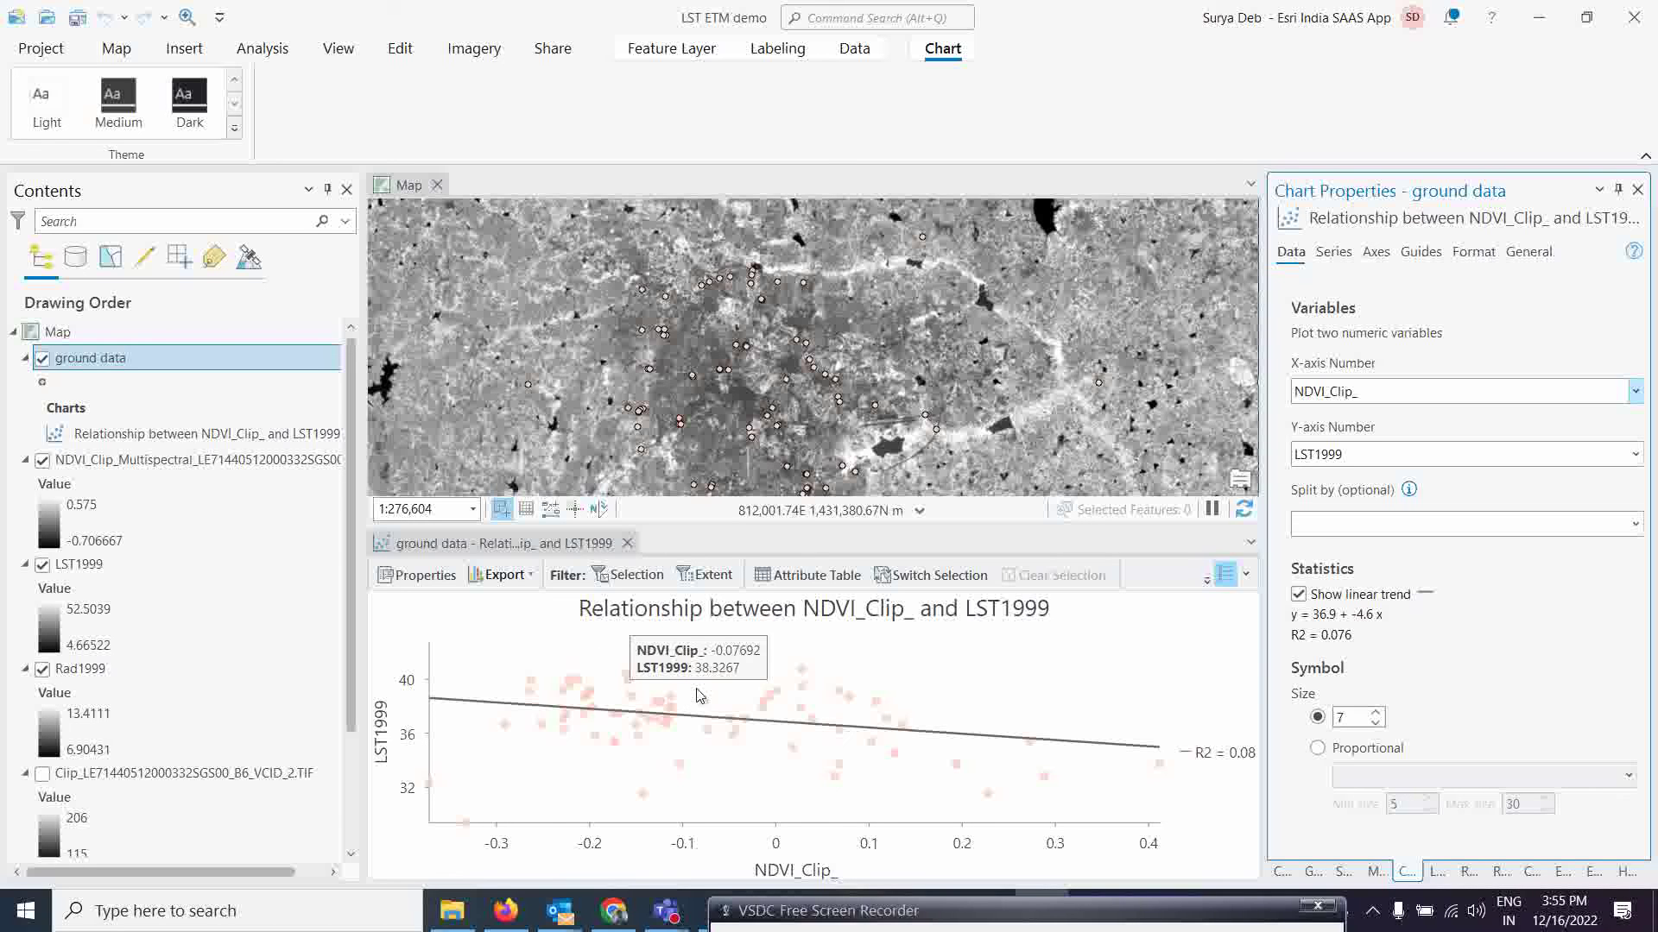
{"action": "left_click", "coordinate": [627, 542]}
{"action": "mouse_move", "coordinate": [743, 906]}
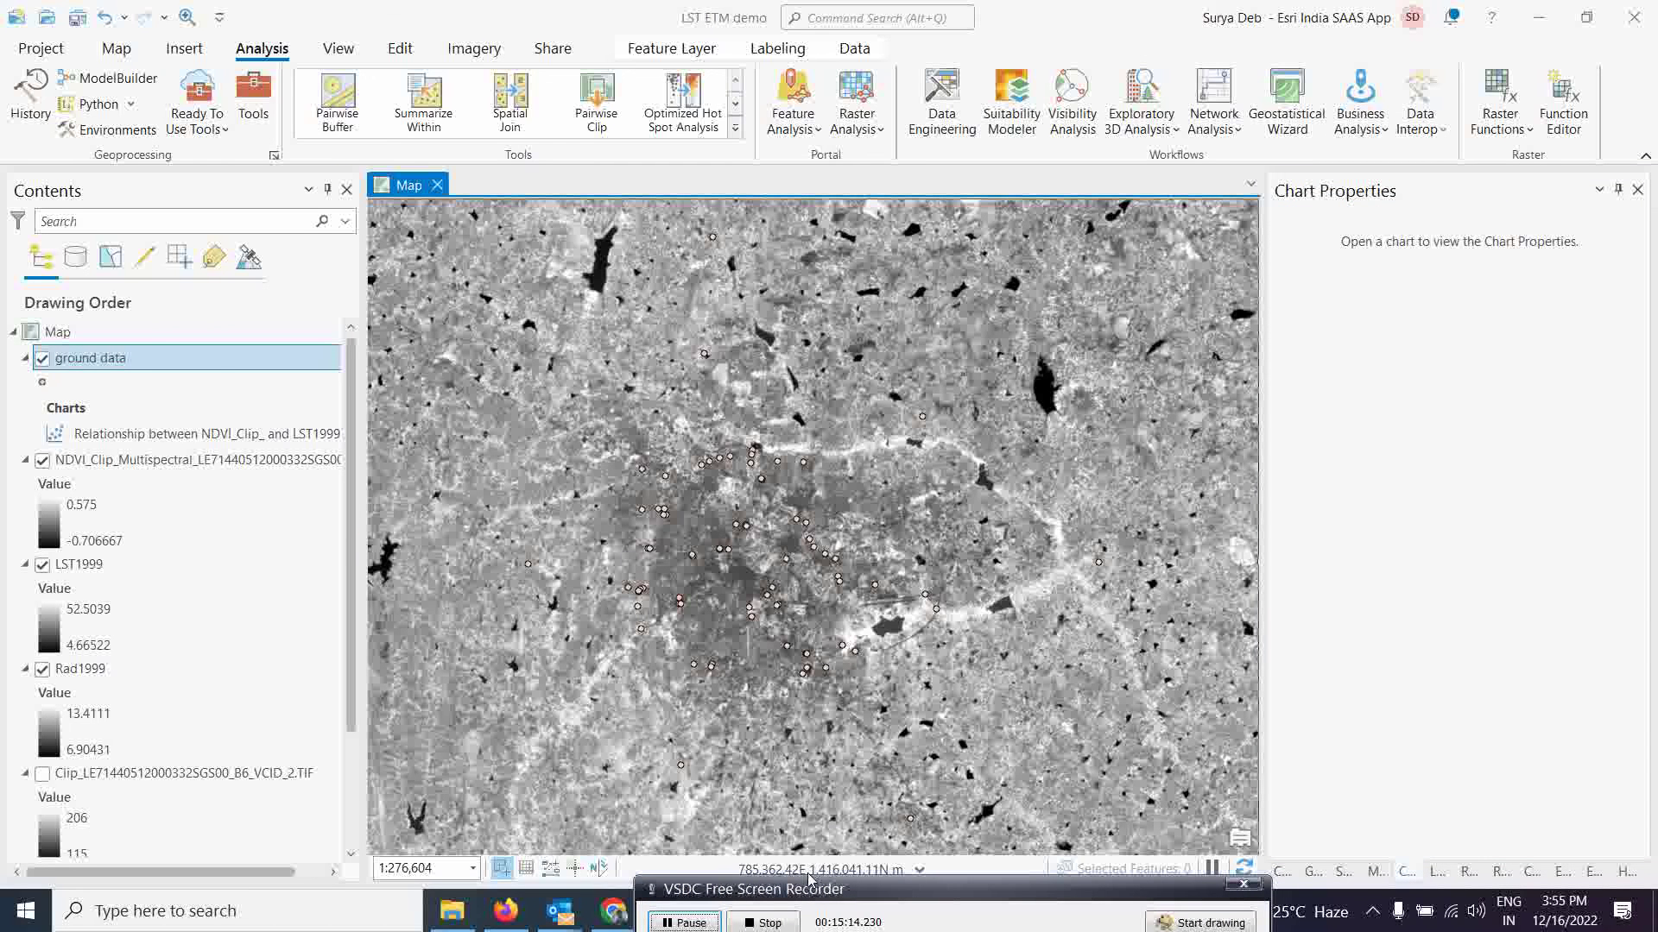
{"action": "left_click_drag", "start_coordinate": [810, 893], "coordinate": [756, 904]}
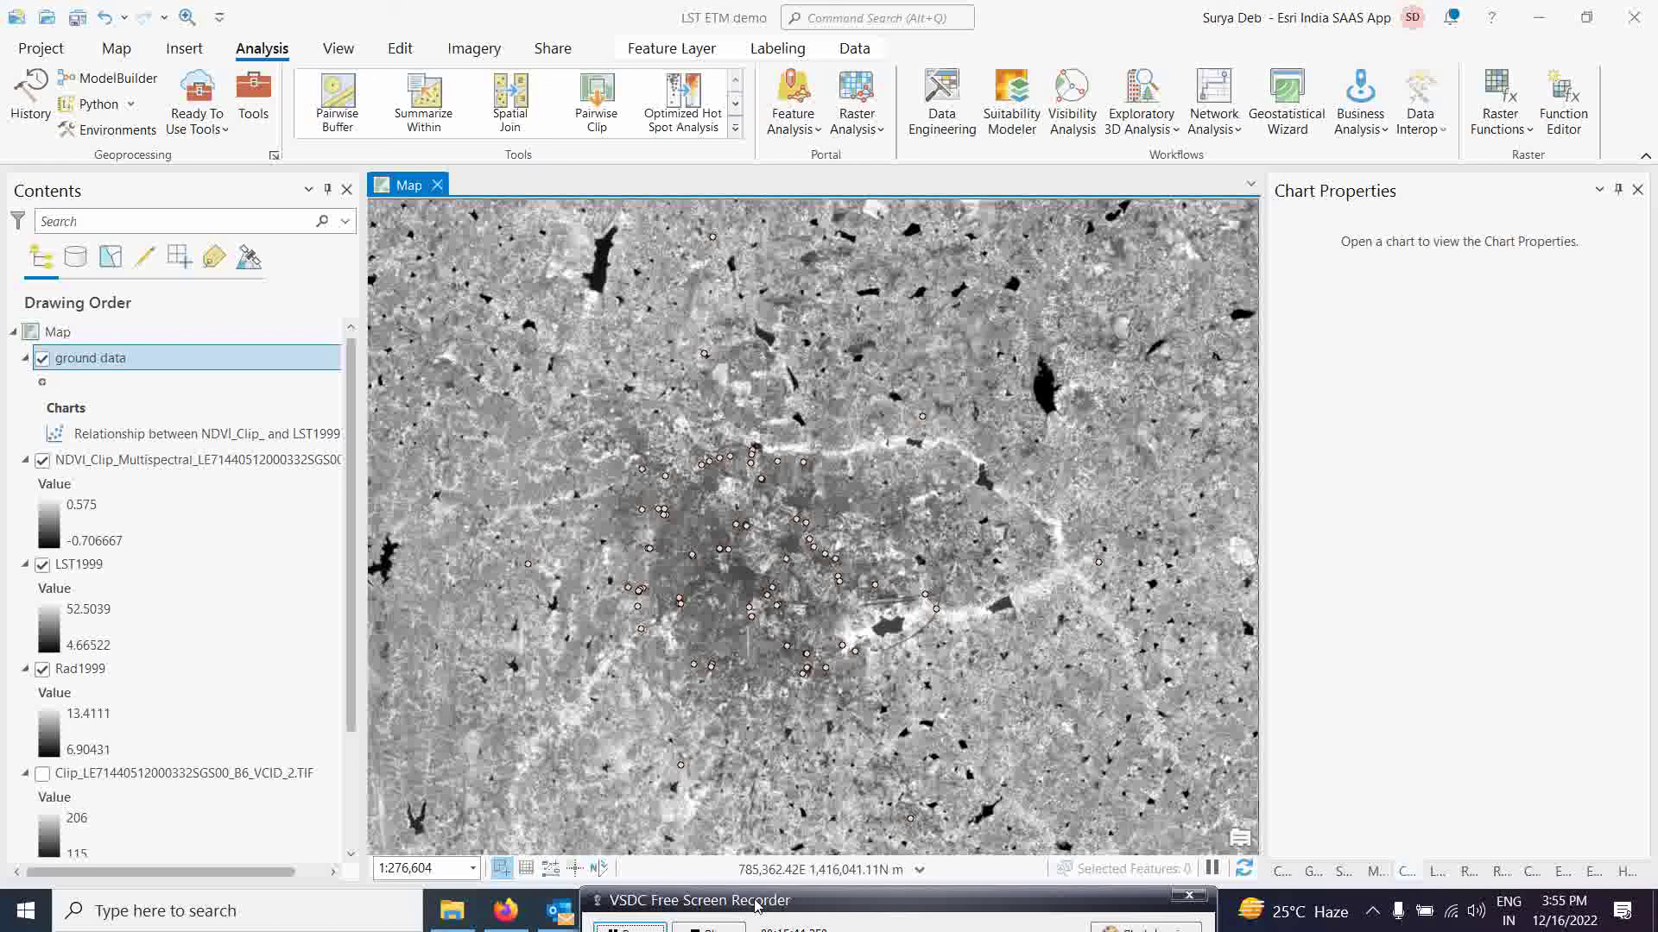
{"action": "left_click_drag", "start_coordinate": [755, 904], "coordinate": [601, 898]}
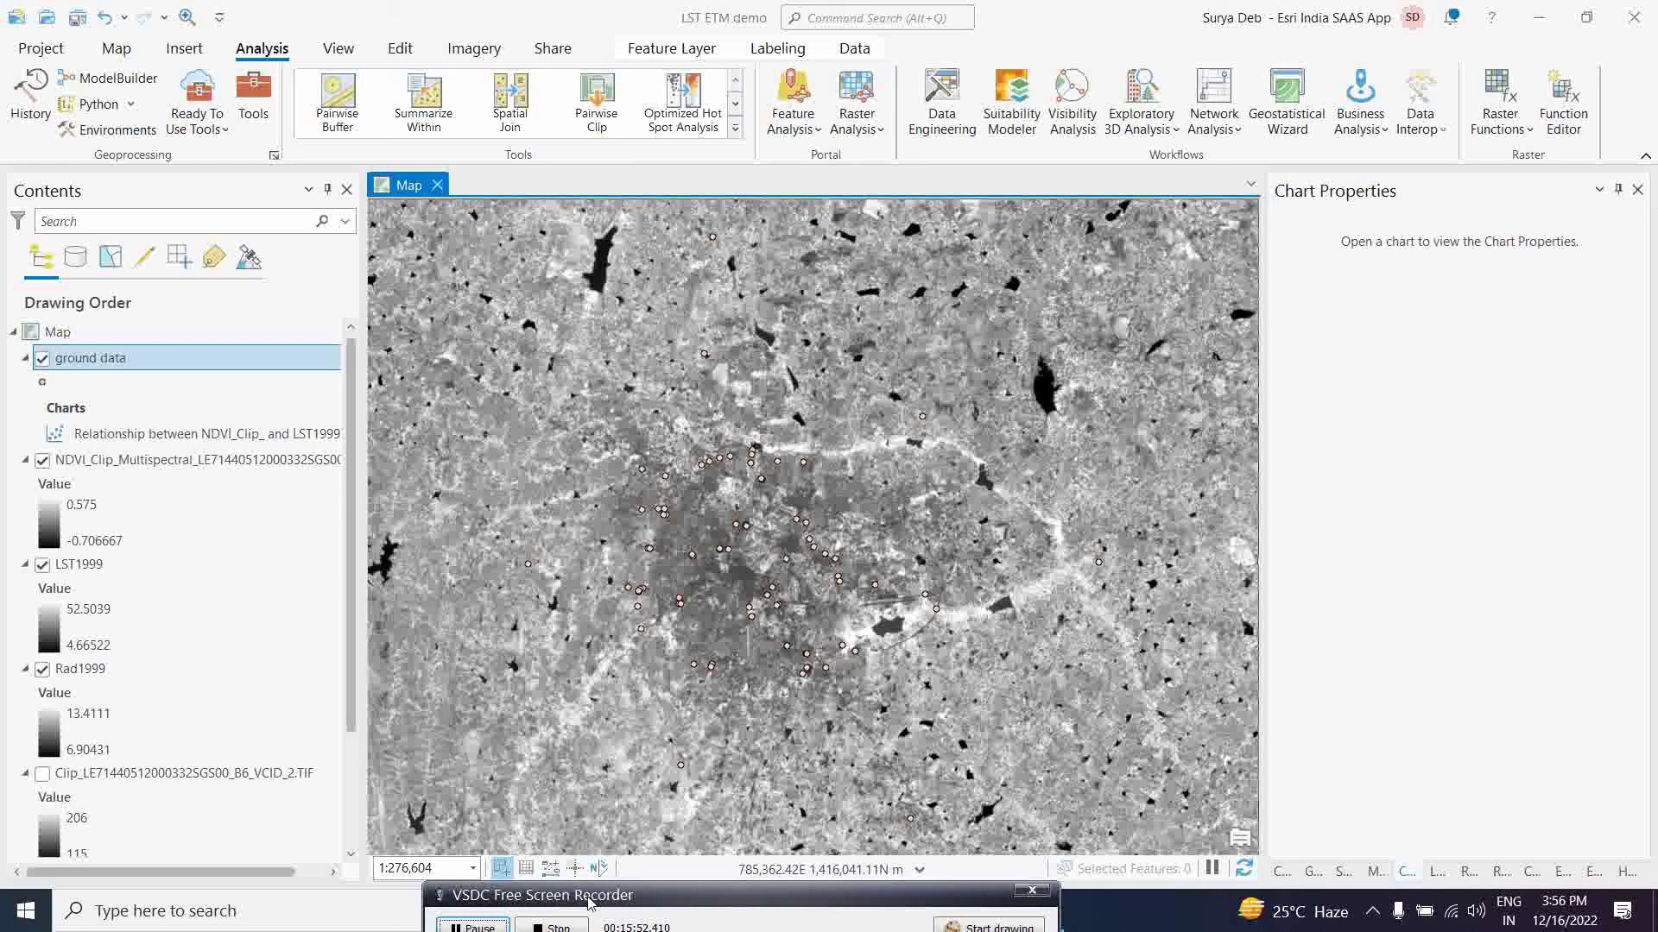
{"action": "left_click_drag", "start_coordinate": [594, 897], "coordinate": [590, 916]}
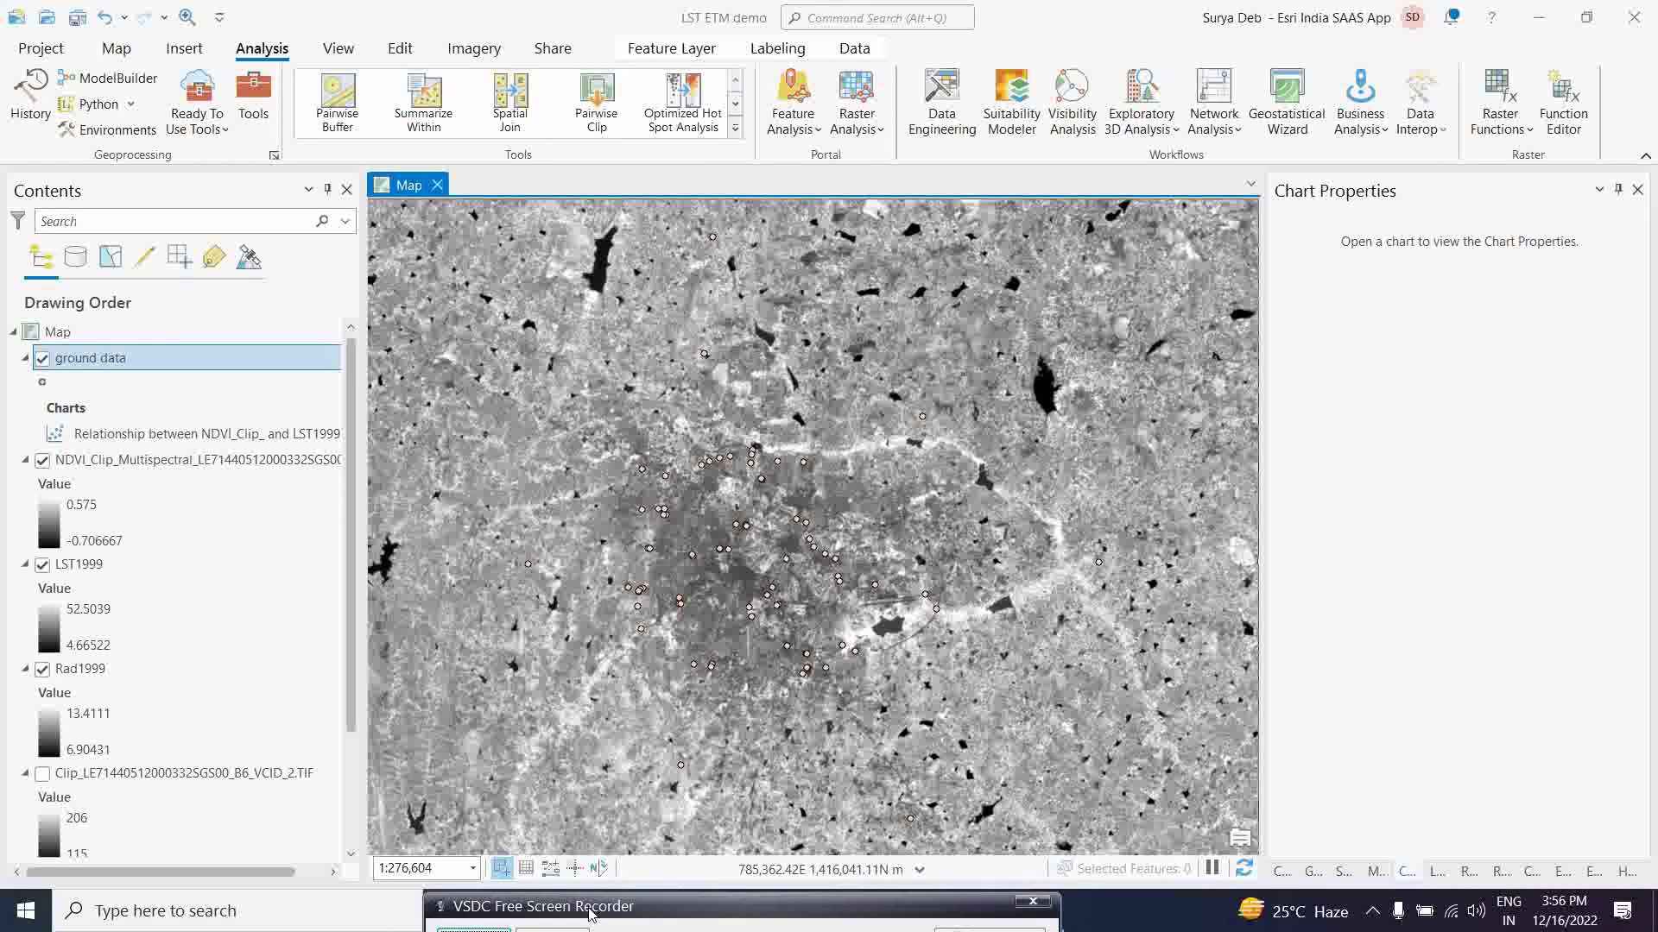